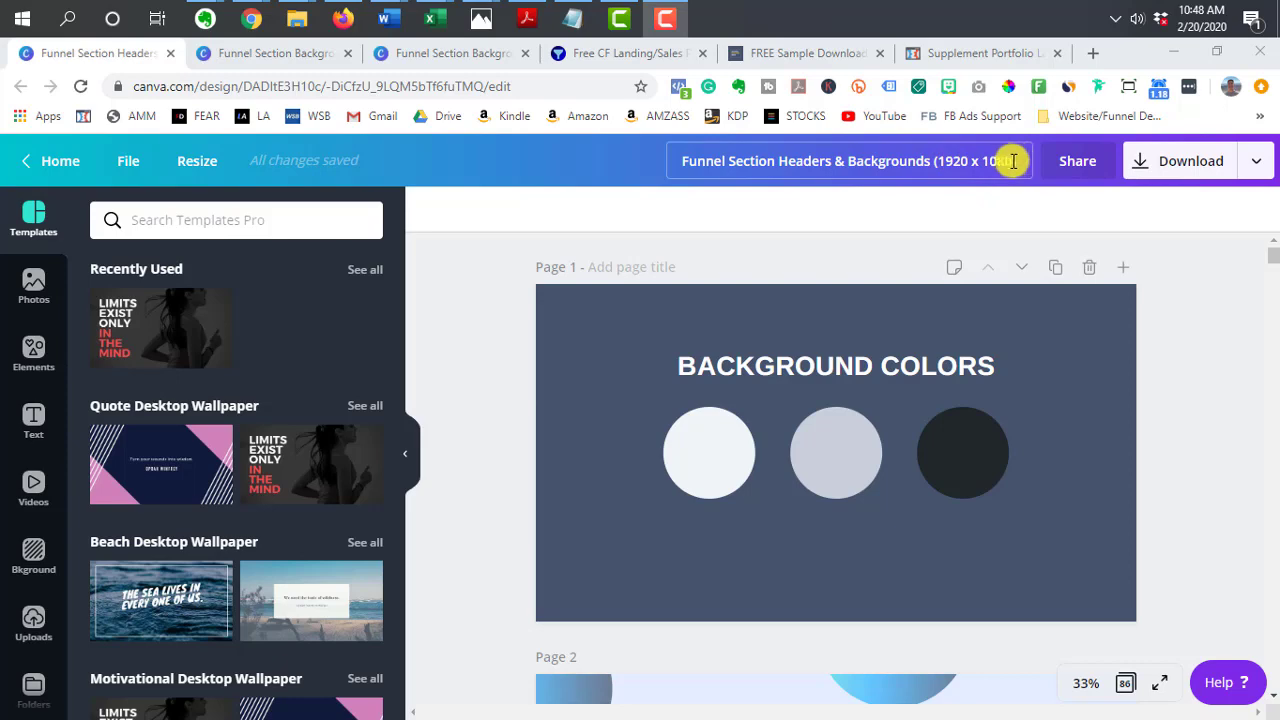
# Compare the opening pages of the funnel section background designs sized 1920 x 1080, 1440x1080 and 1440x540
pyautogui.click(250, 53)
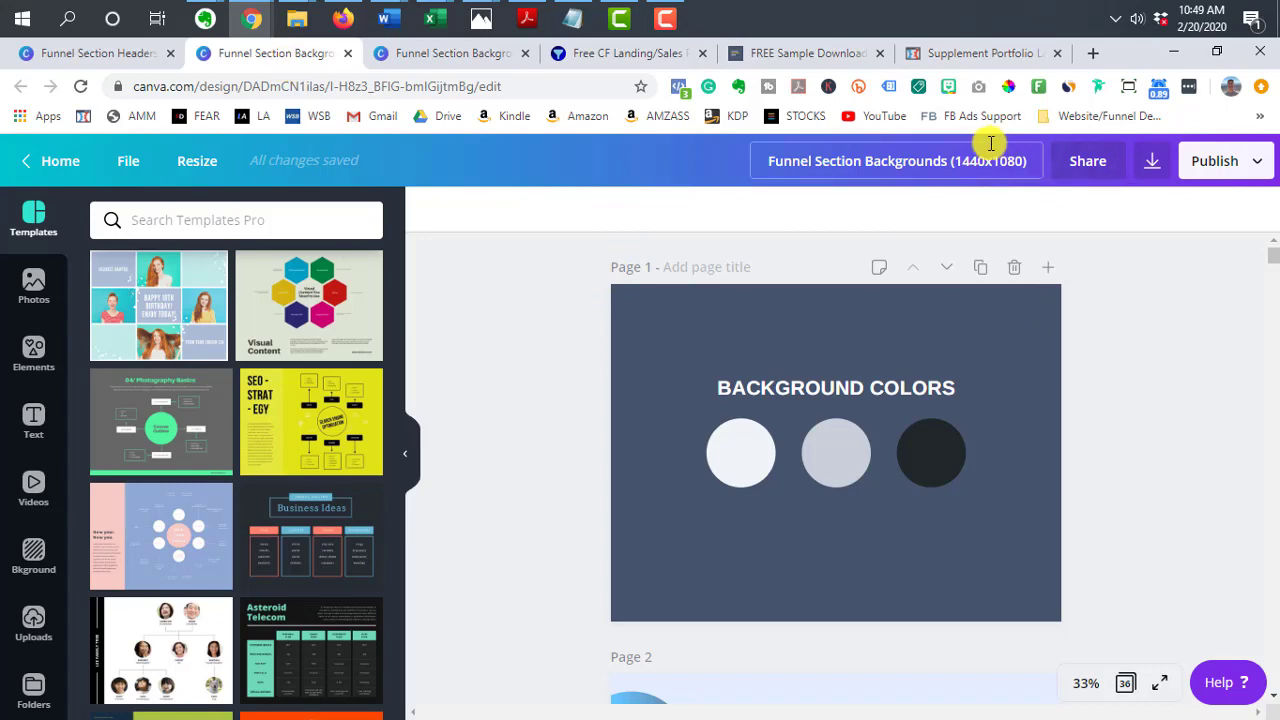
pyautogui.click(140, 53)
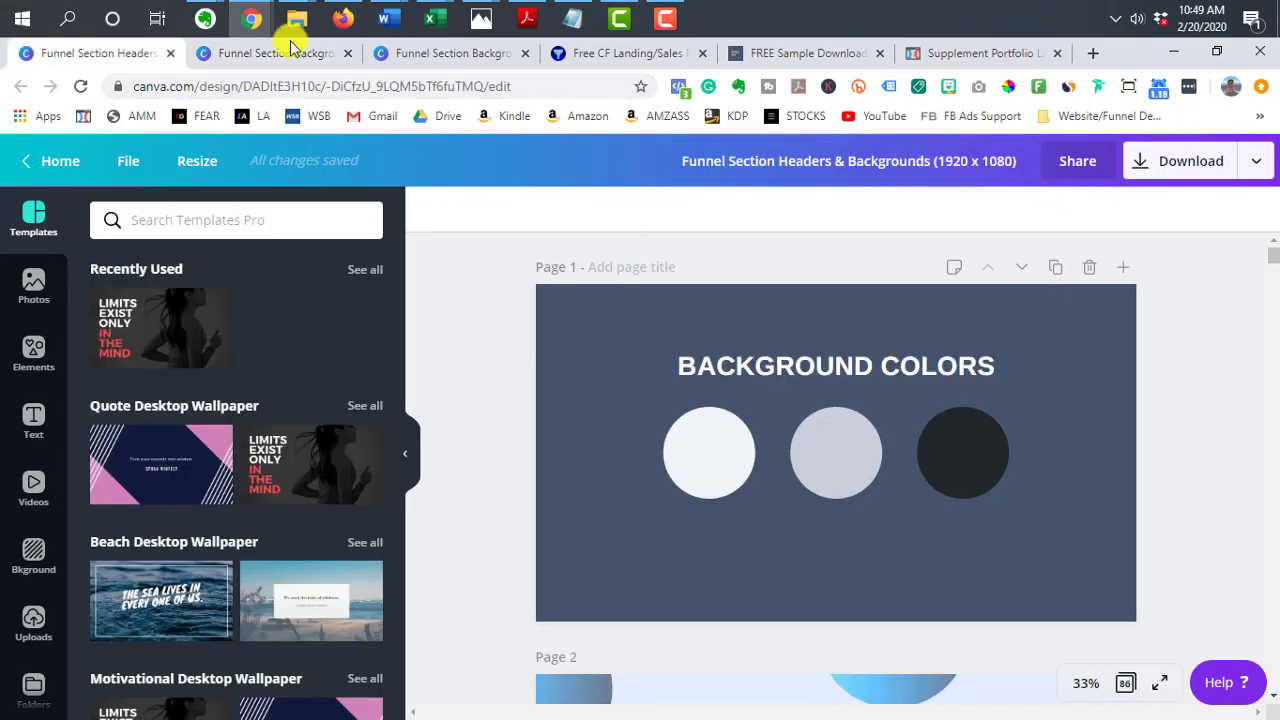
pyautogui.click(415, 50)
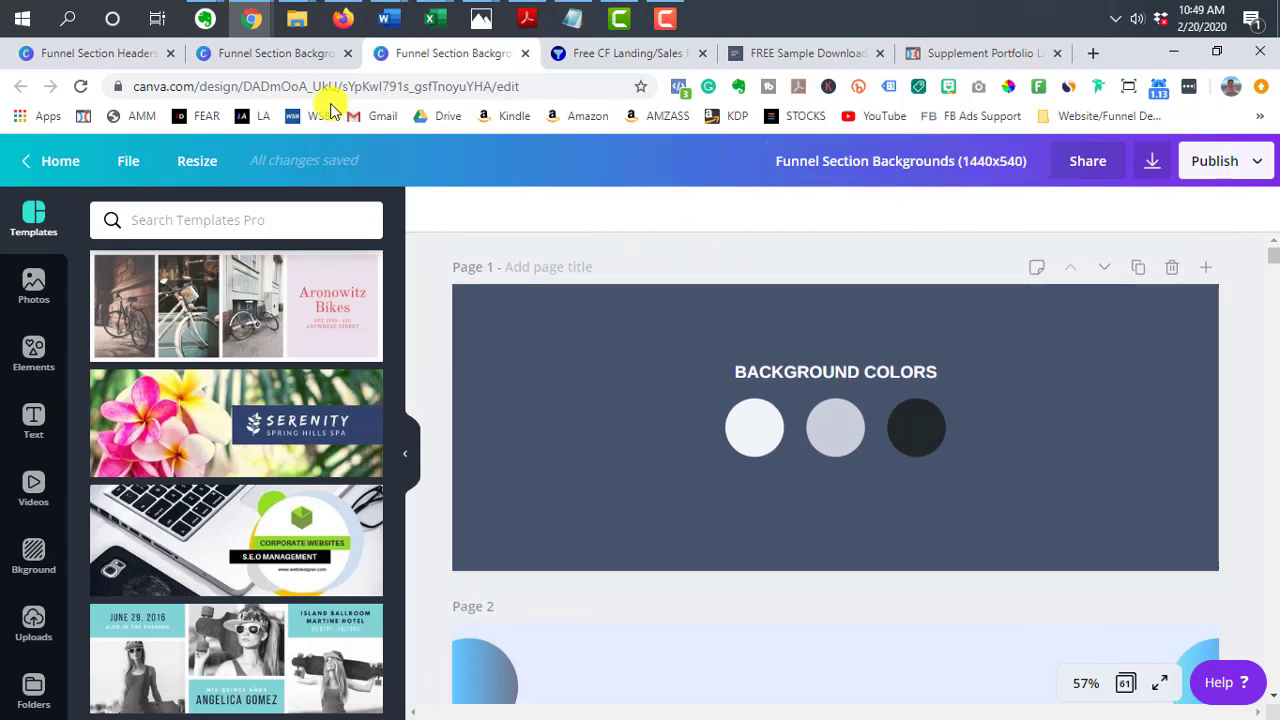
pyautogui.click(271, 53)
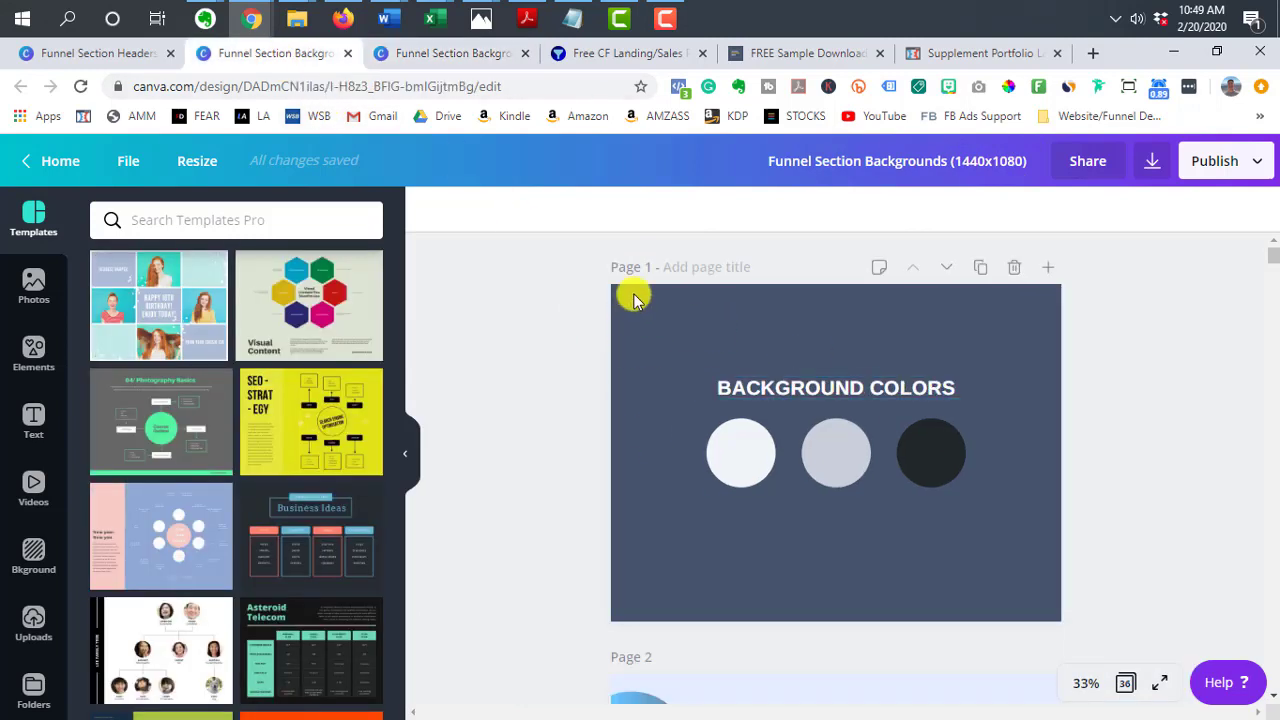
# Return to the 1920 x 1080 headers and backgrounds design and examine its background styles from page 1 through page 26
pyautogui.click(105, 55)
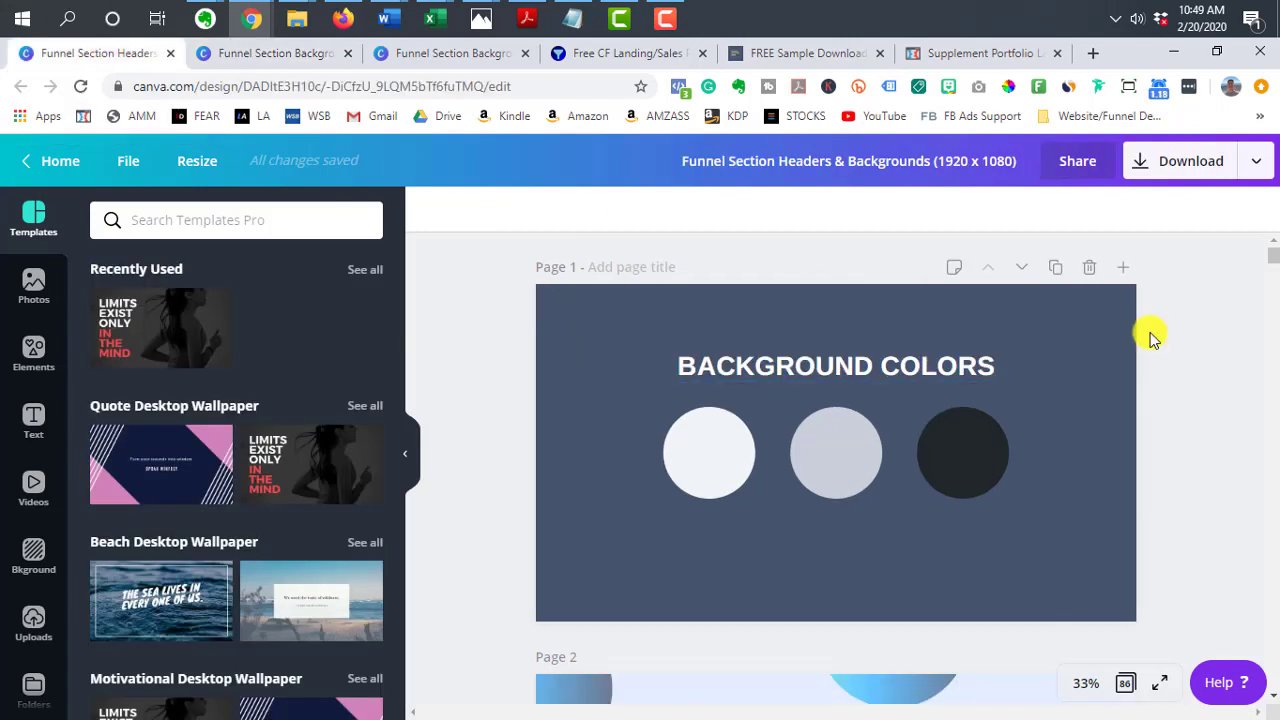
pyautogui.scroll(-5, 1124, 365)
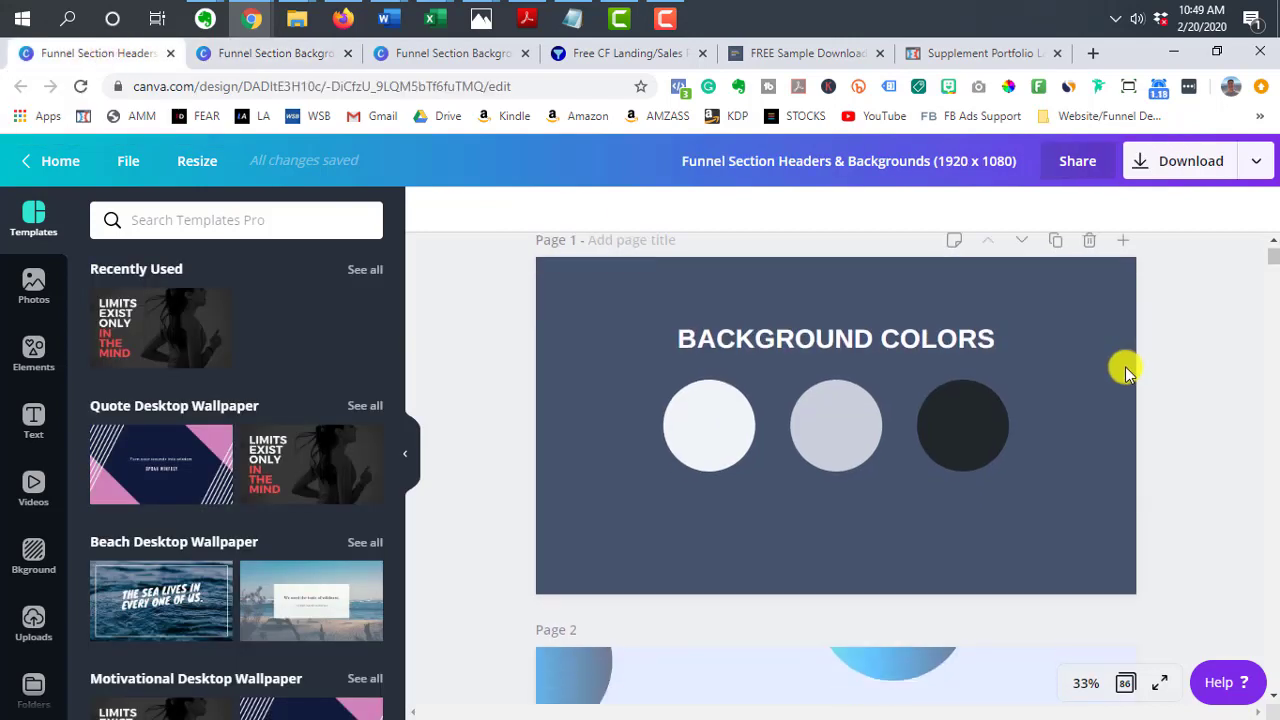
pyautogui.scroll(-6, 1127, 374)
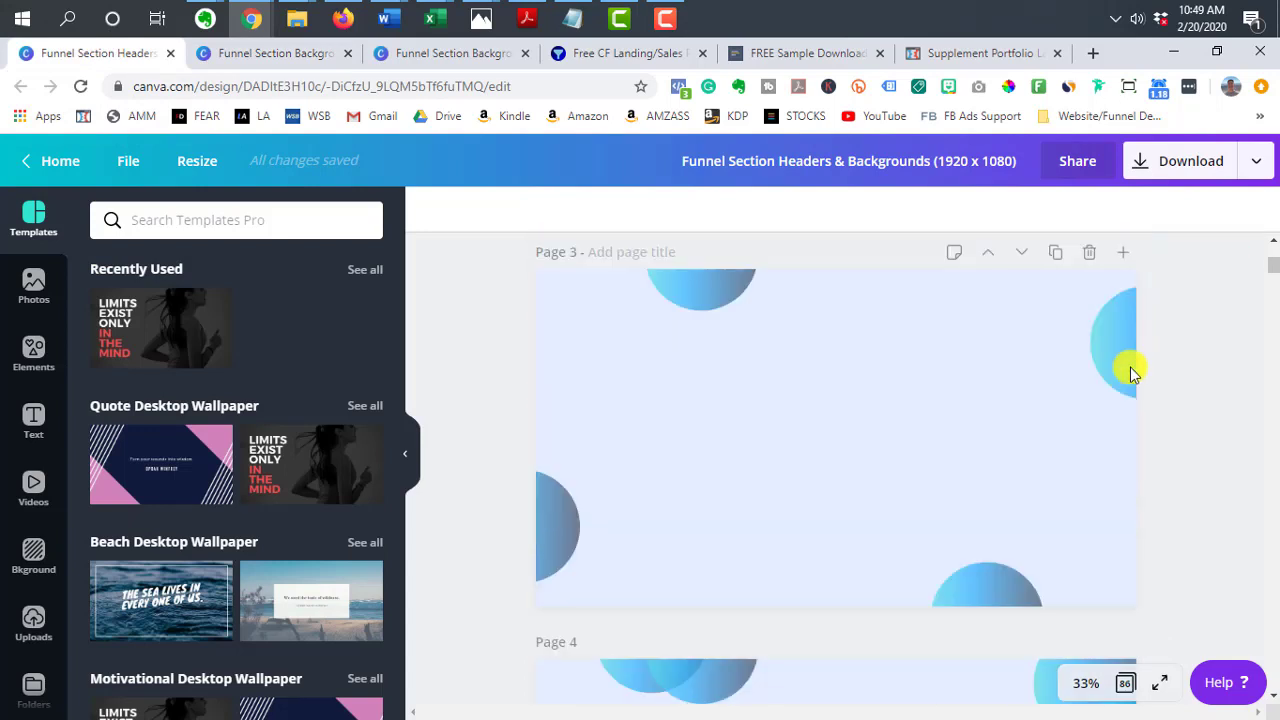
pyautogui.moveTo(1272, 263); pyautogui.dragTo(1272, 303)
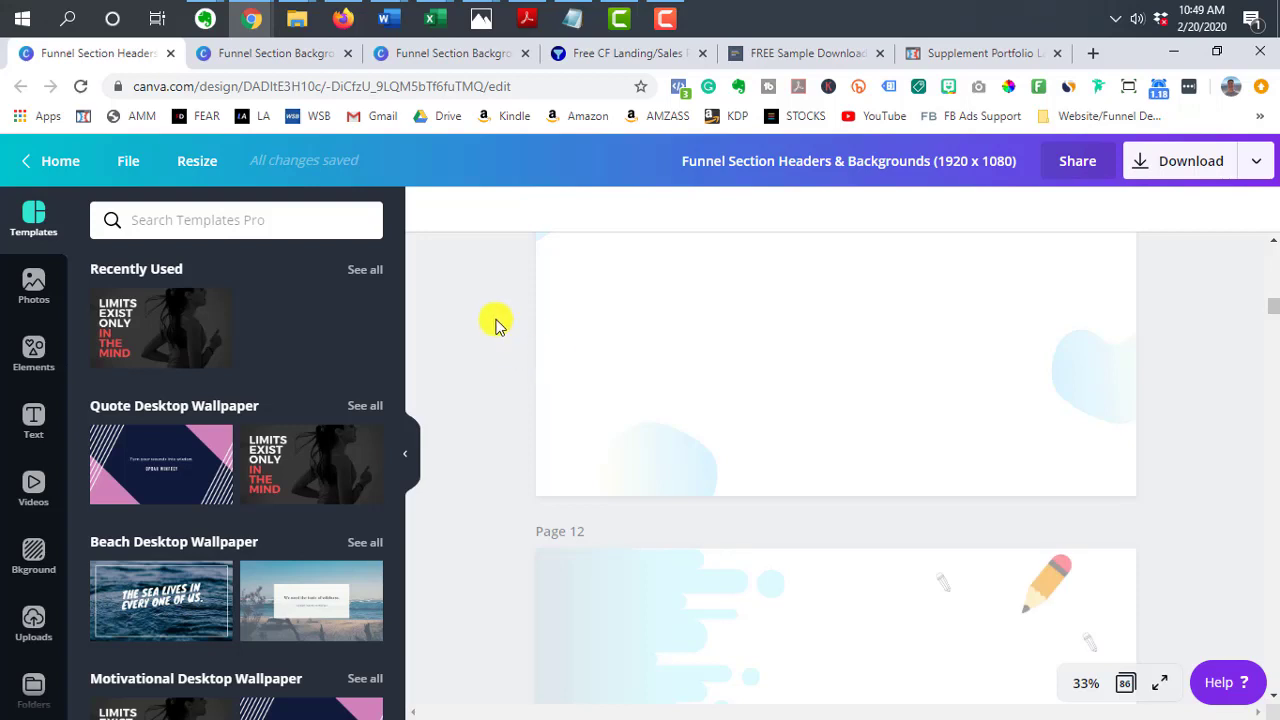
pyautogui.scroll(-3, 495, 322)
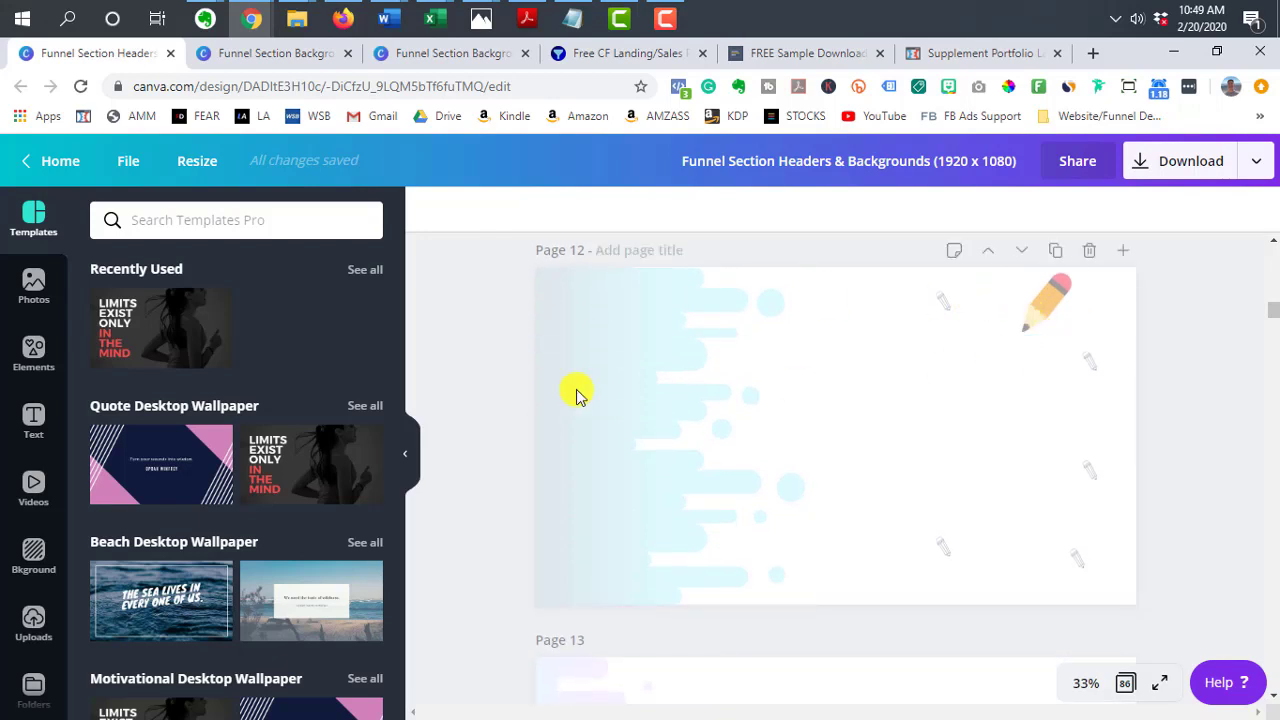
pyautogui.scroll(-4, 838, 382)
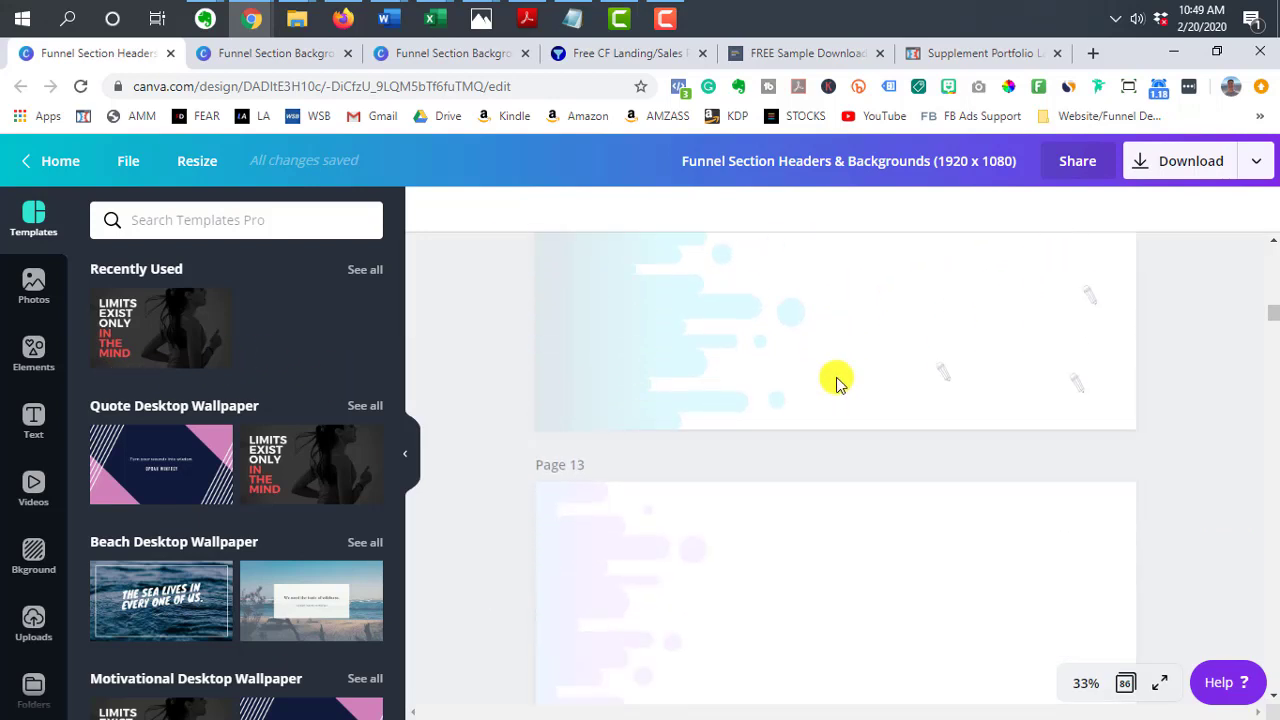
pyautogui.scroll(-2, 838, 382)
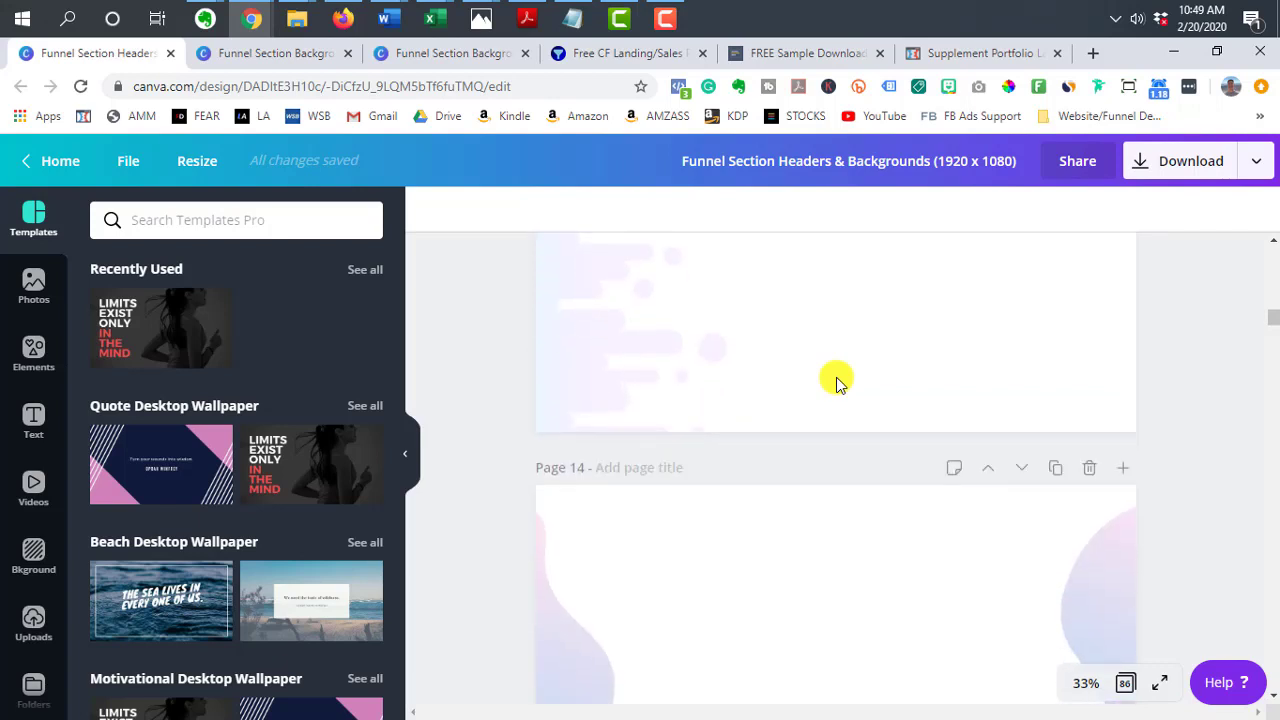
pyautogui.scroll(-2, 877, 332)
pyautogui.scroll(-1, 877, 332)
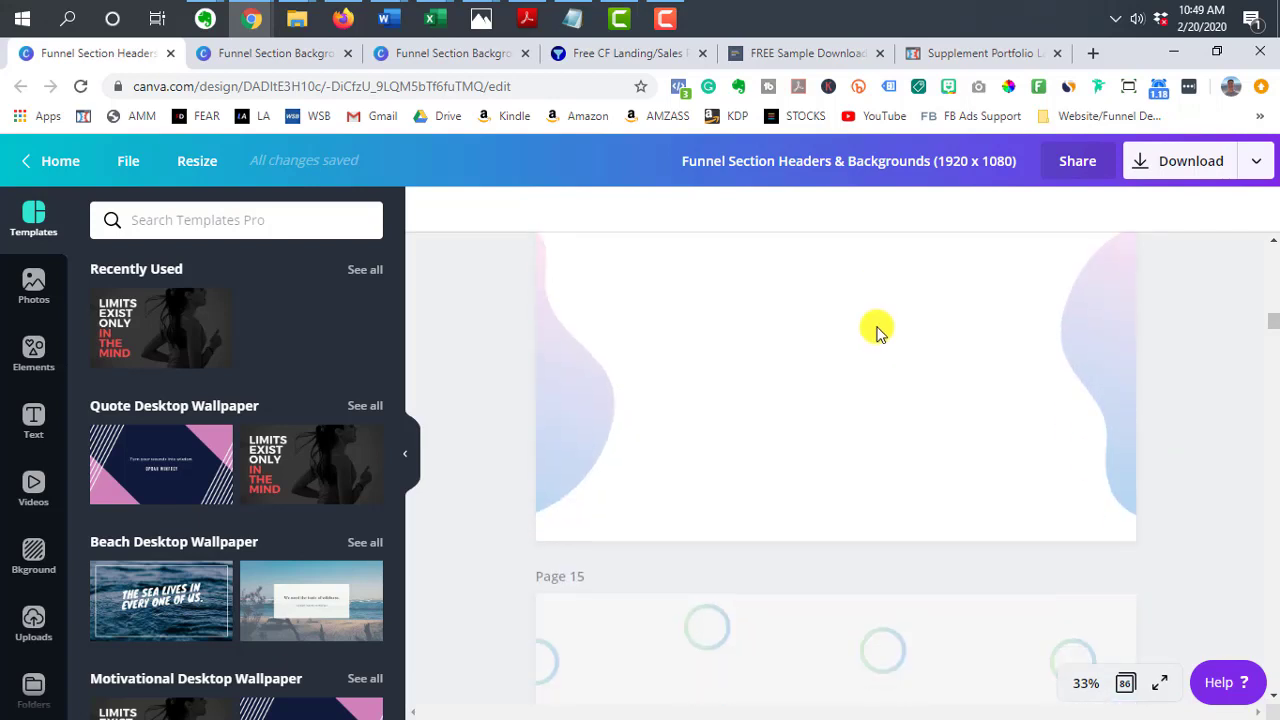
pyautogui.scroll(-5, 877, 332)
pyautogui.scroll(-12, 877, 332)
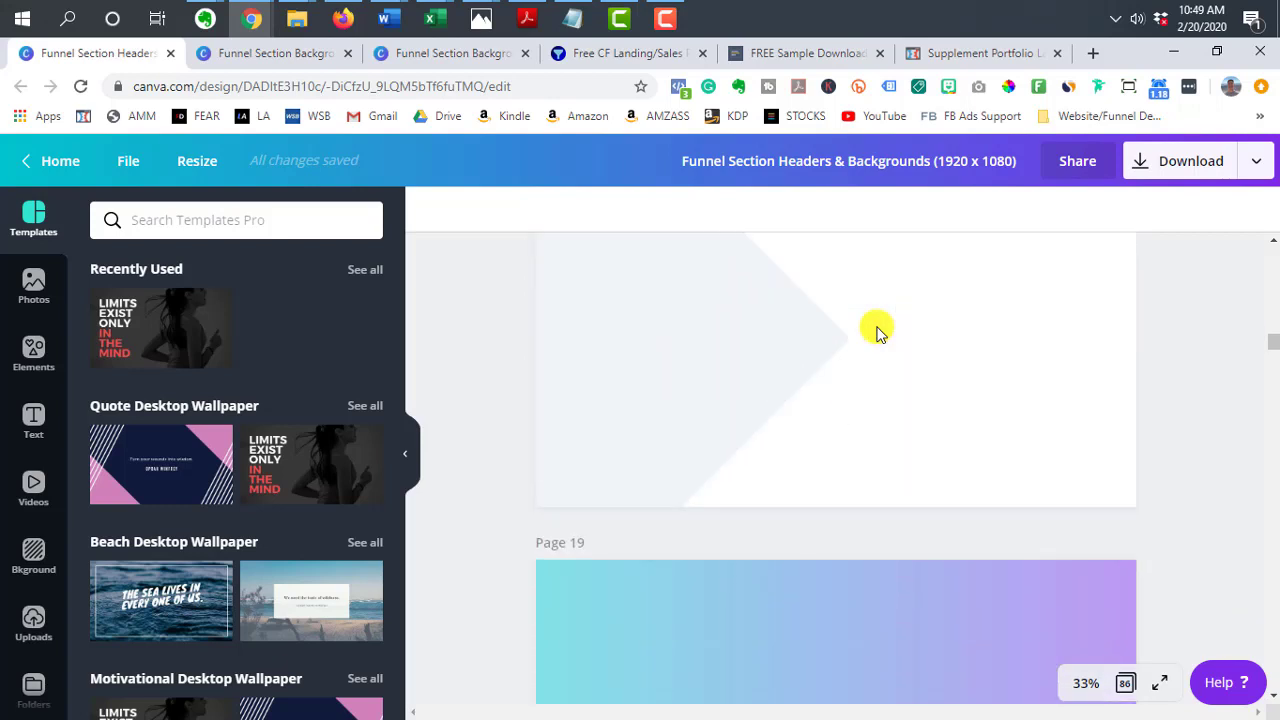
pyautogui.scroll(-3, 877, 332)
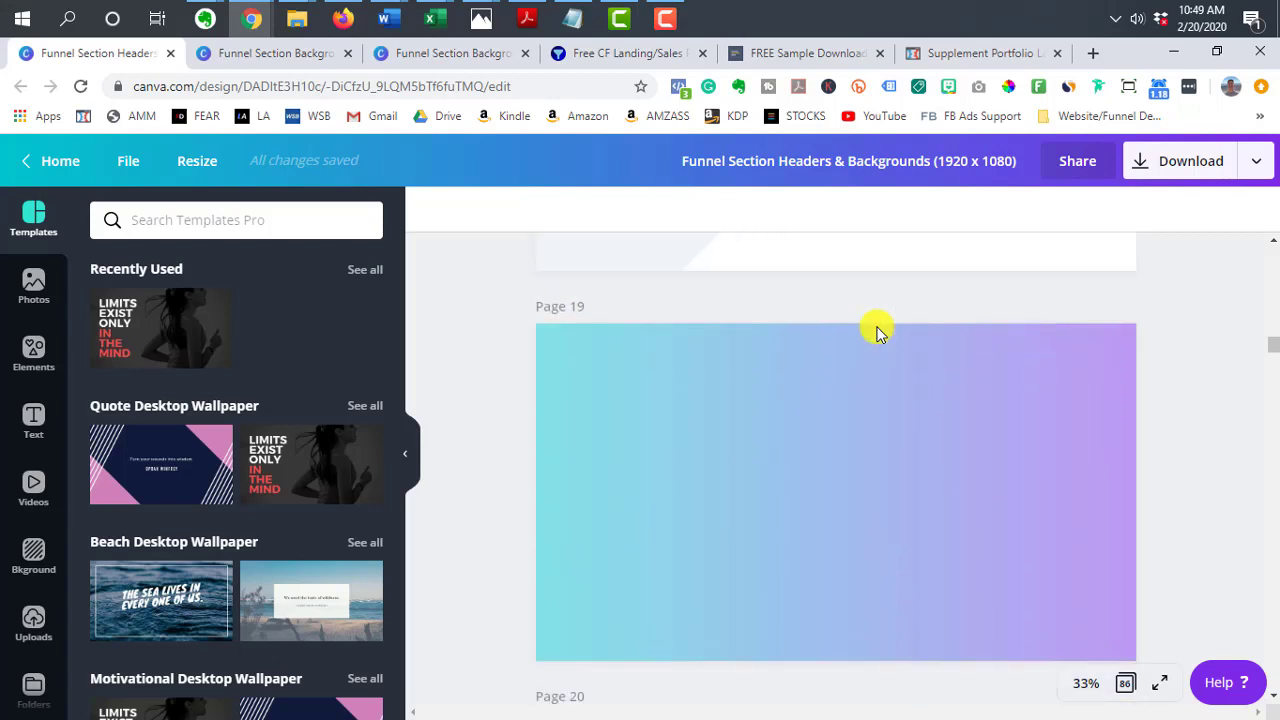
pyautogui.scroll(-5, 877, 332)
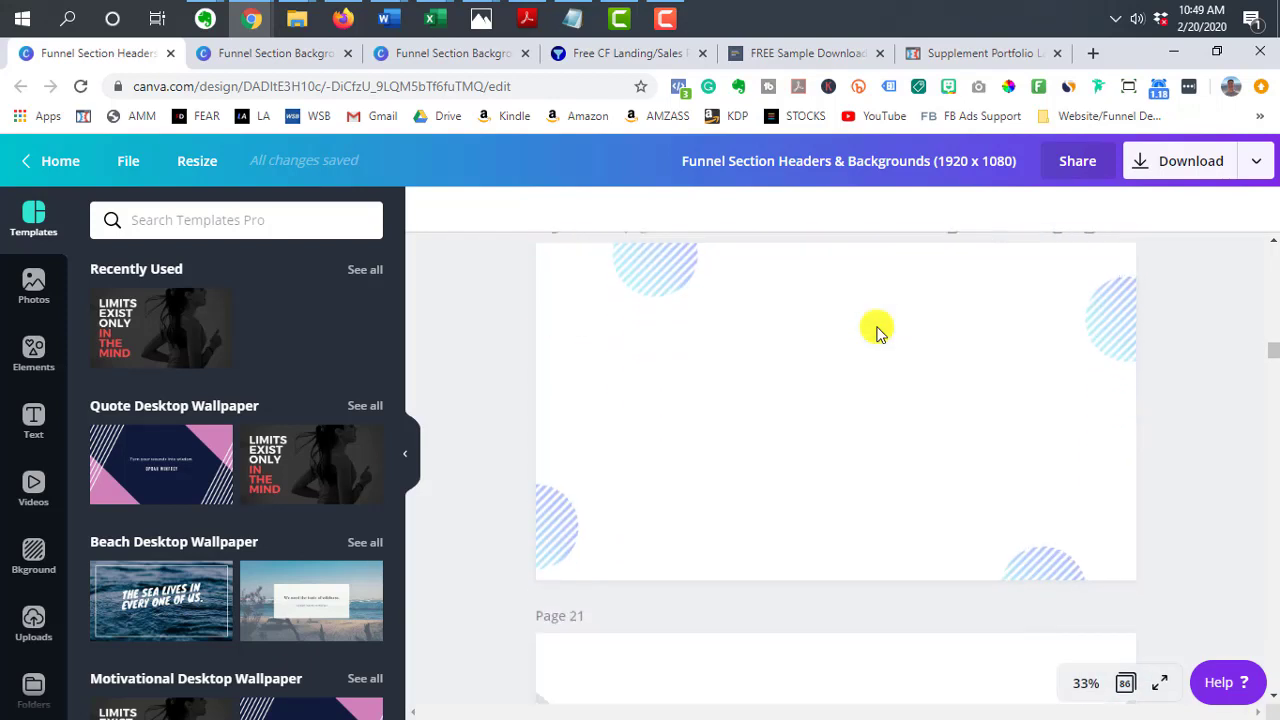
pyautogui.scroll(-2, 877, 332)
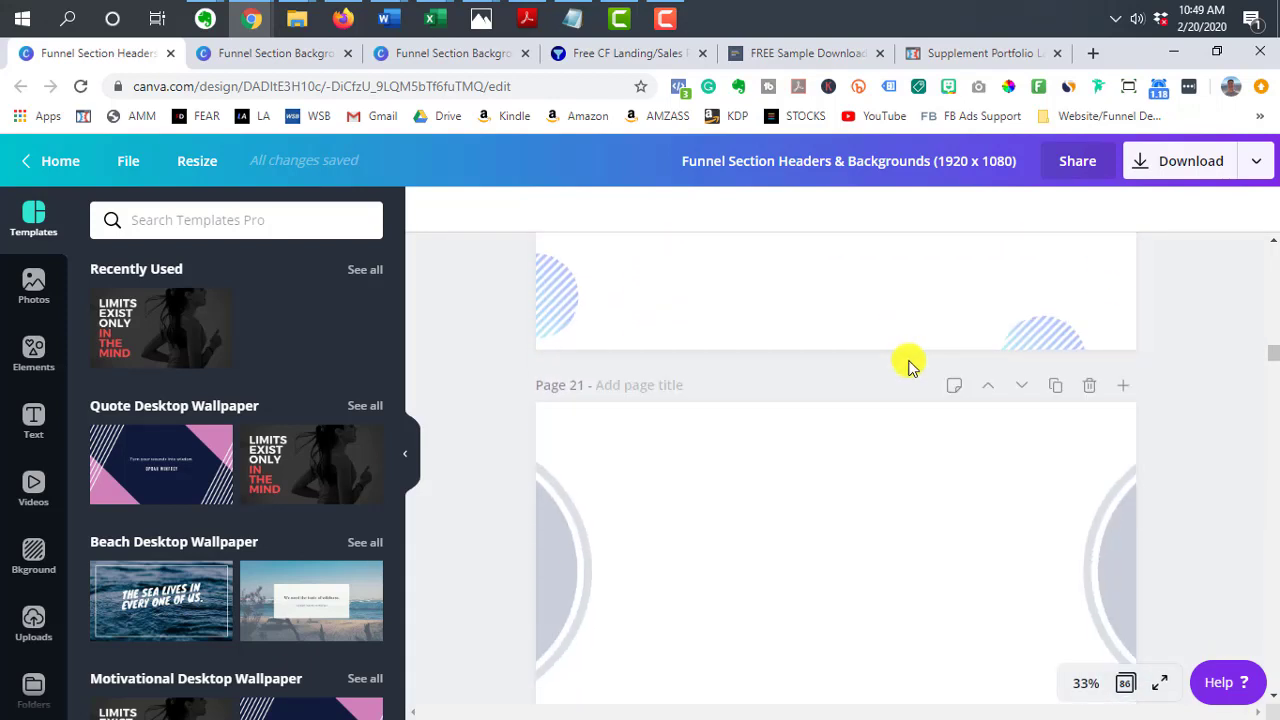
pyautogui.scroll(5, 931, 291)
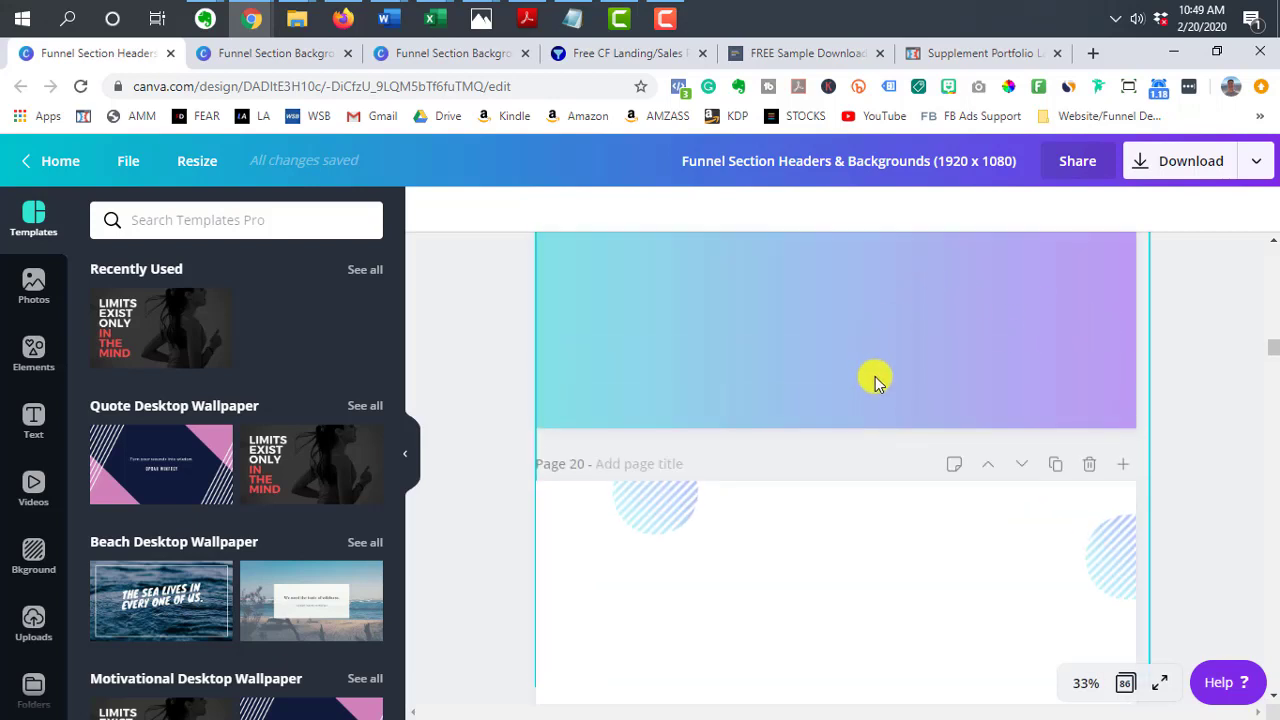
pyautogui.scroll(-3, 655, 507)
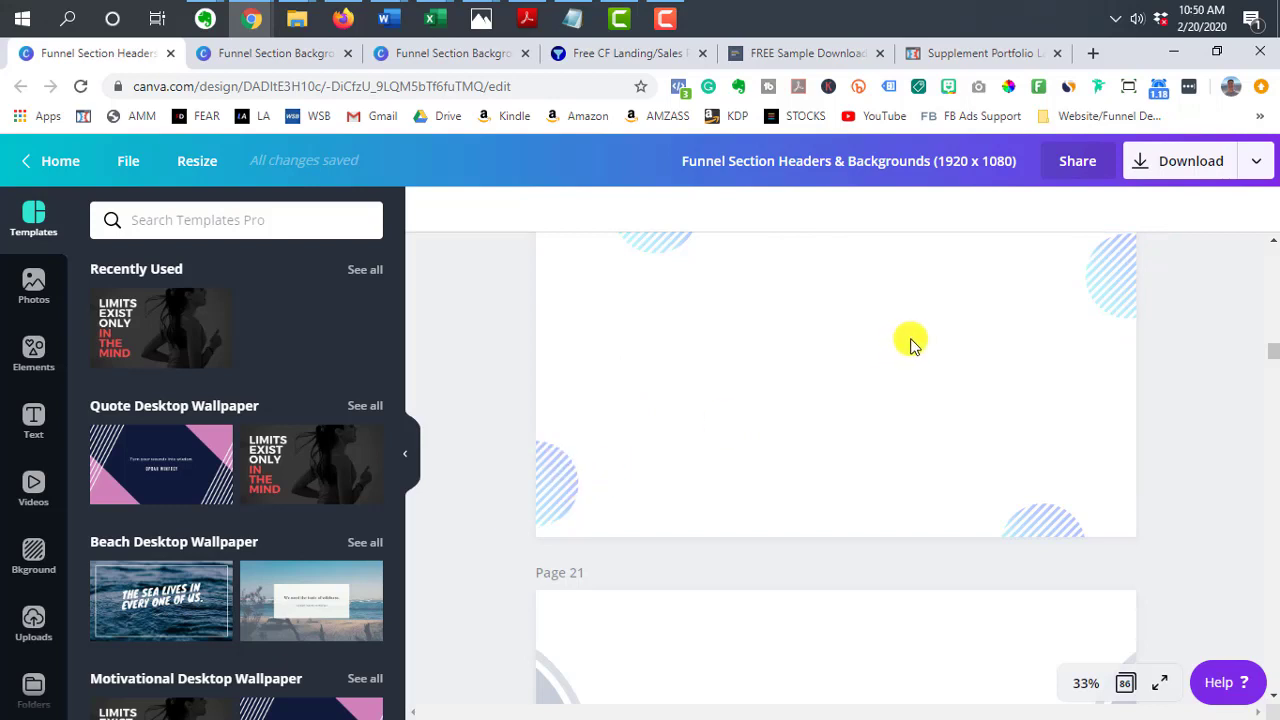
pyautogui.scroll(-3, 912, 343)
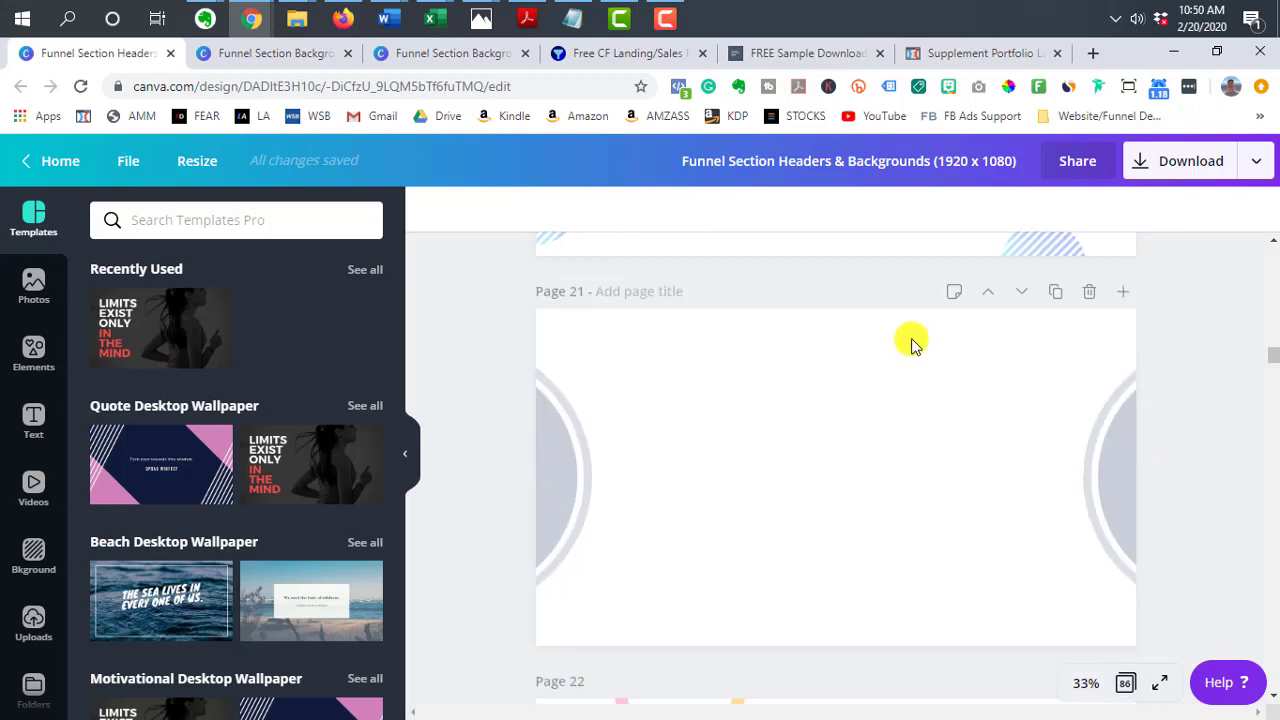
pyautogui.scroll(-6, 912, 343)
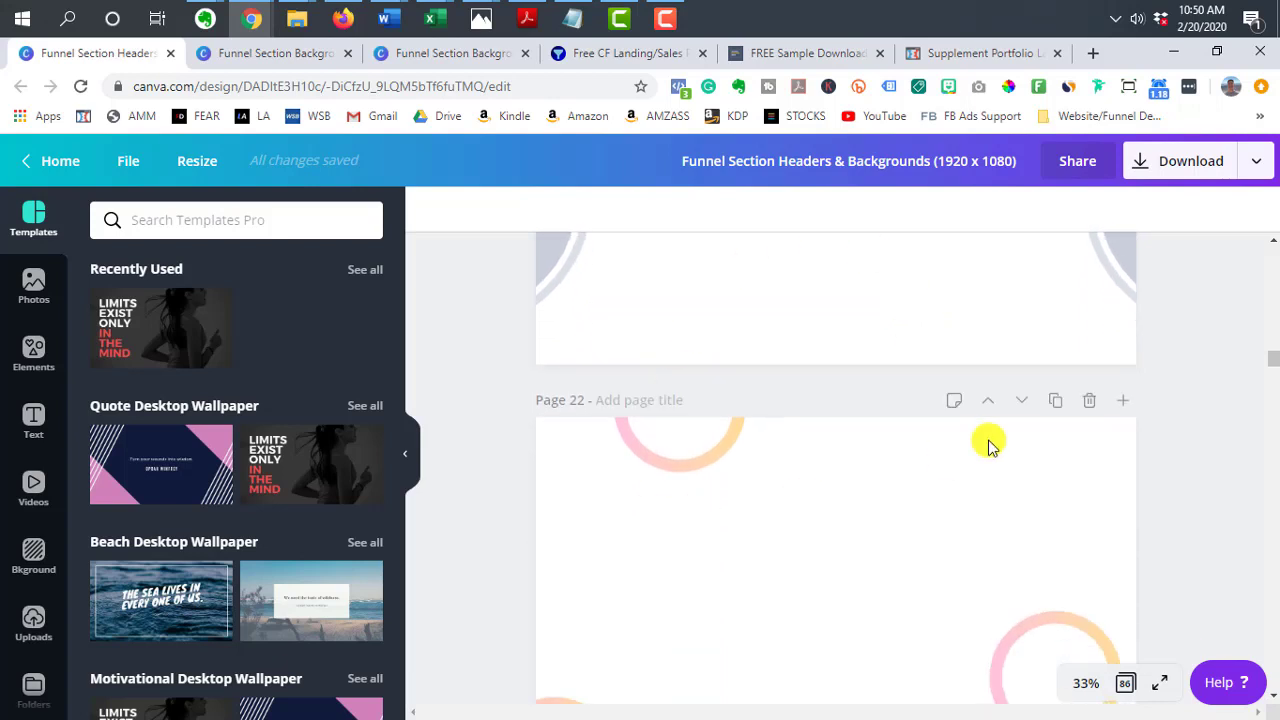
pyautogui.scroll(-5, 990, 415)
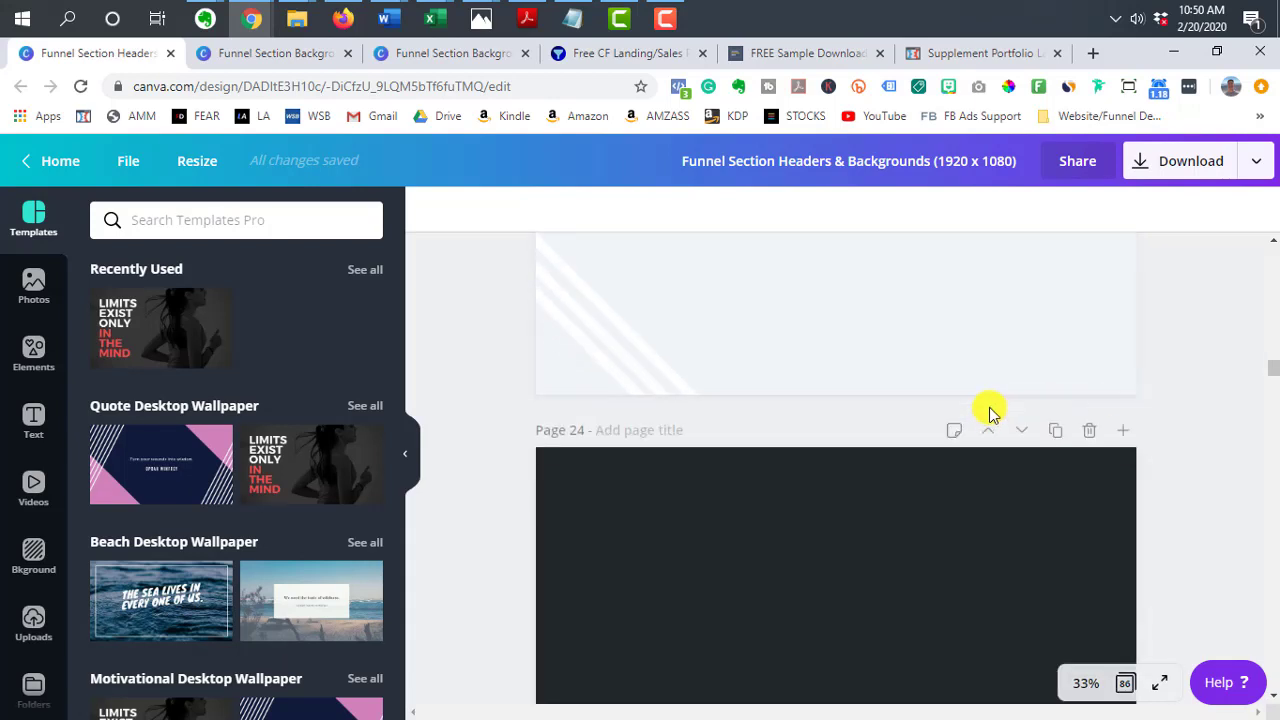
pyautogui.scroll(-6, 990, 415)
pyautogui.scroll(-1, 990, 413)
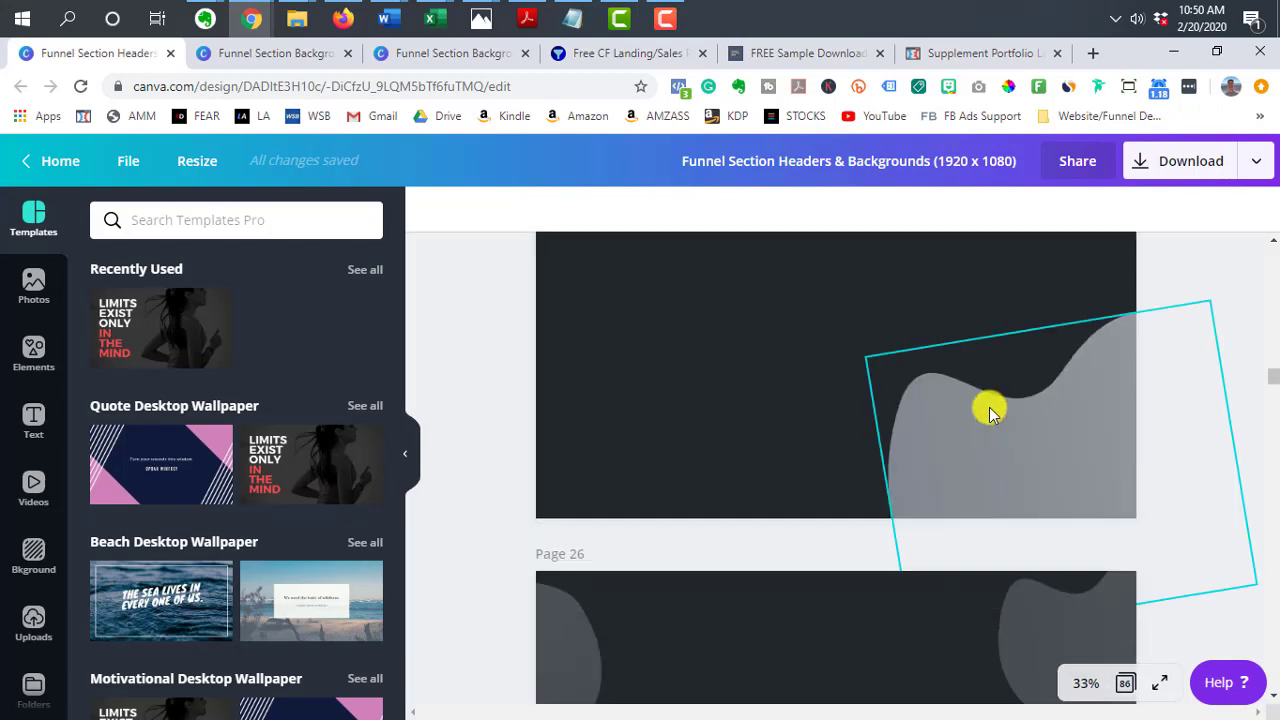
# Switch to the free funnel ebook landing page and examine the background and layout of its header section
pyautogui.click(632, 53)
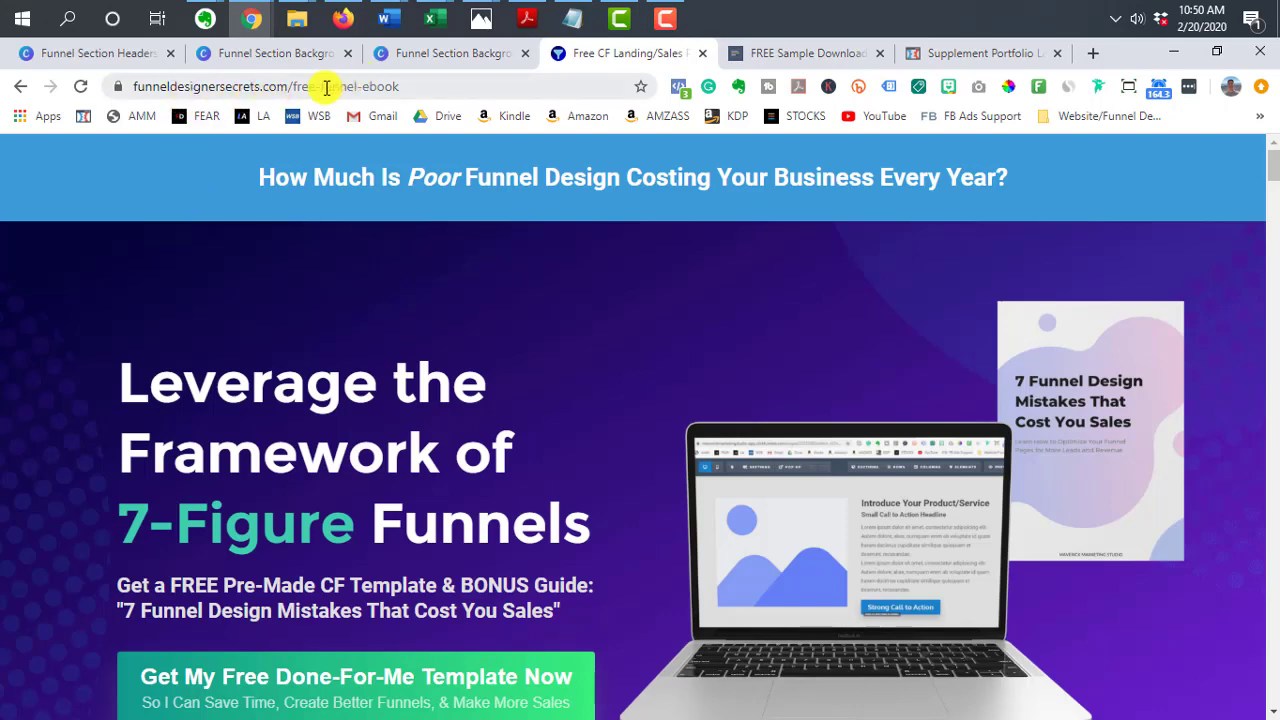
pyautogui.scroll(-2, 594, 366)
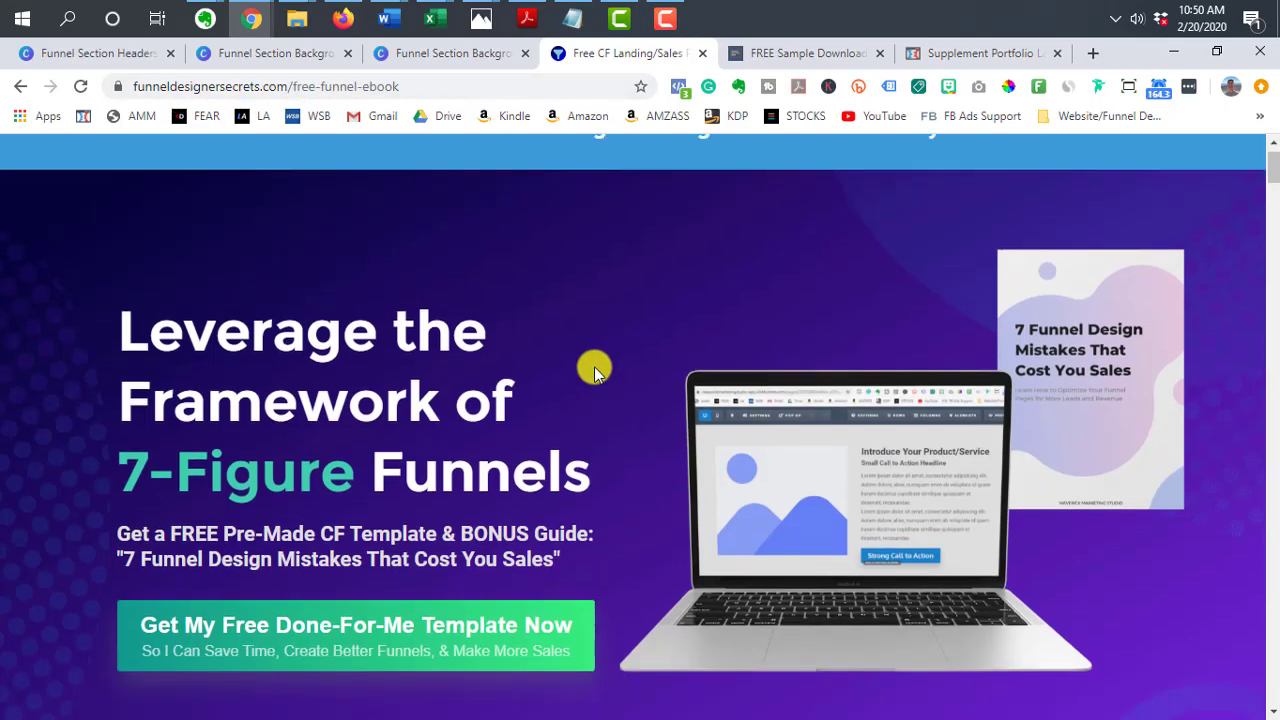
pyautogui.scroll(2, 594, 366)
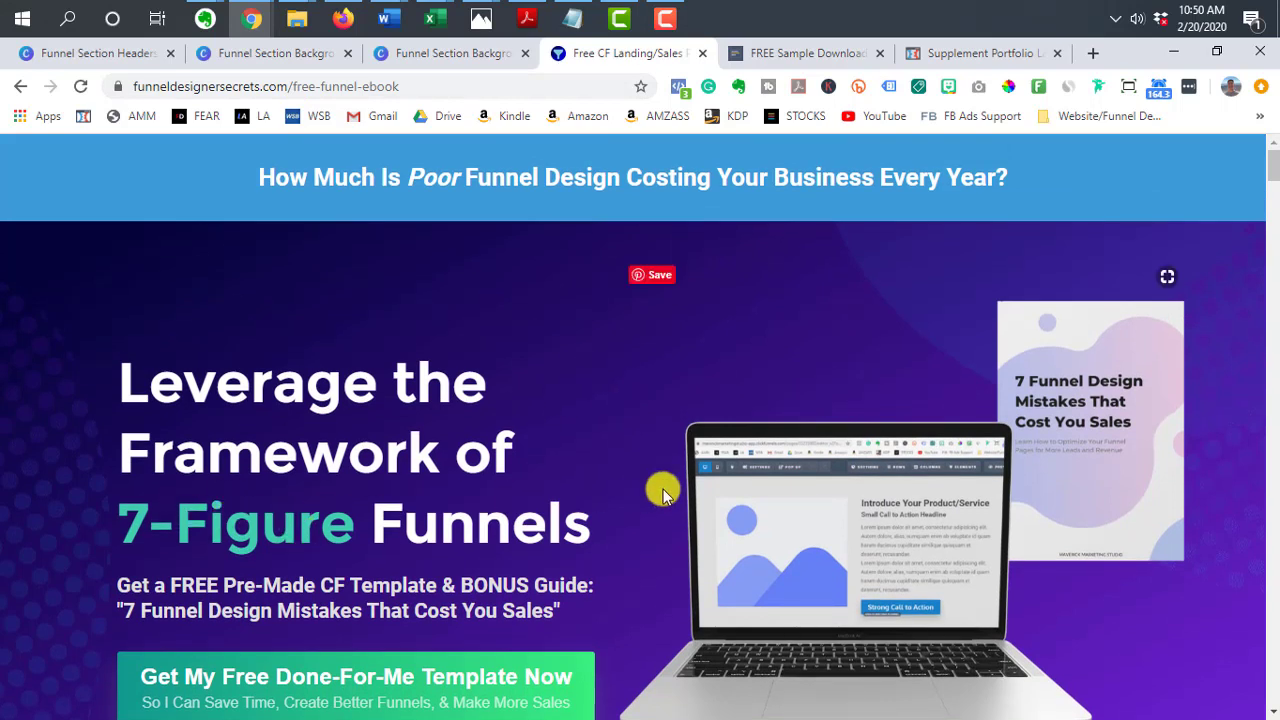
pyautogui.scroll(-1, 663, 490)
pyautogui.scroll(-1, 663, 490)
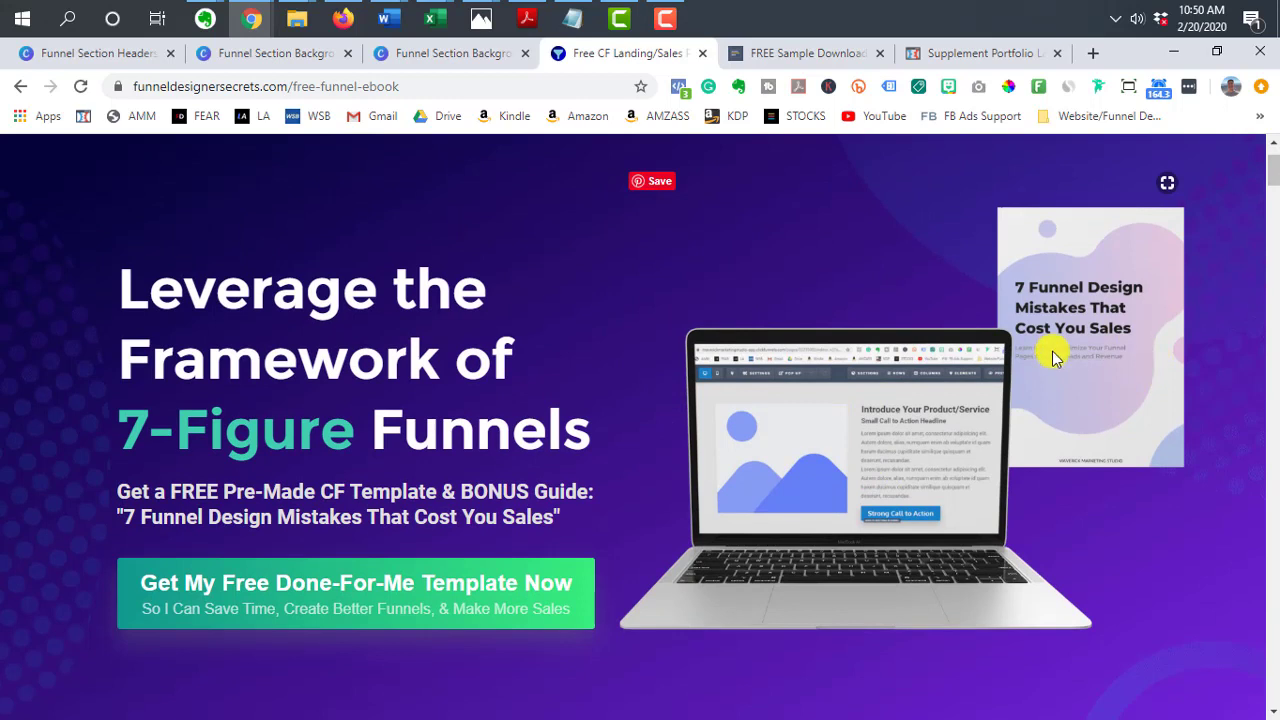
pyautogui.scroll(1, 1052, 358)
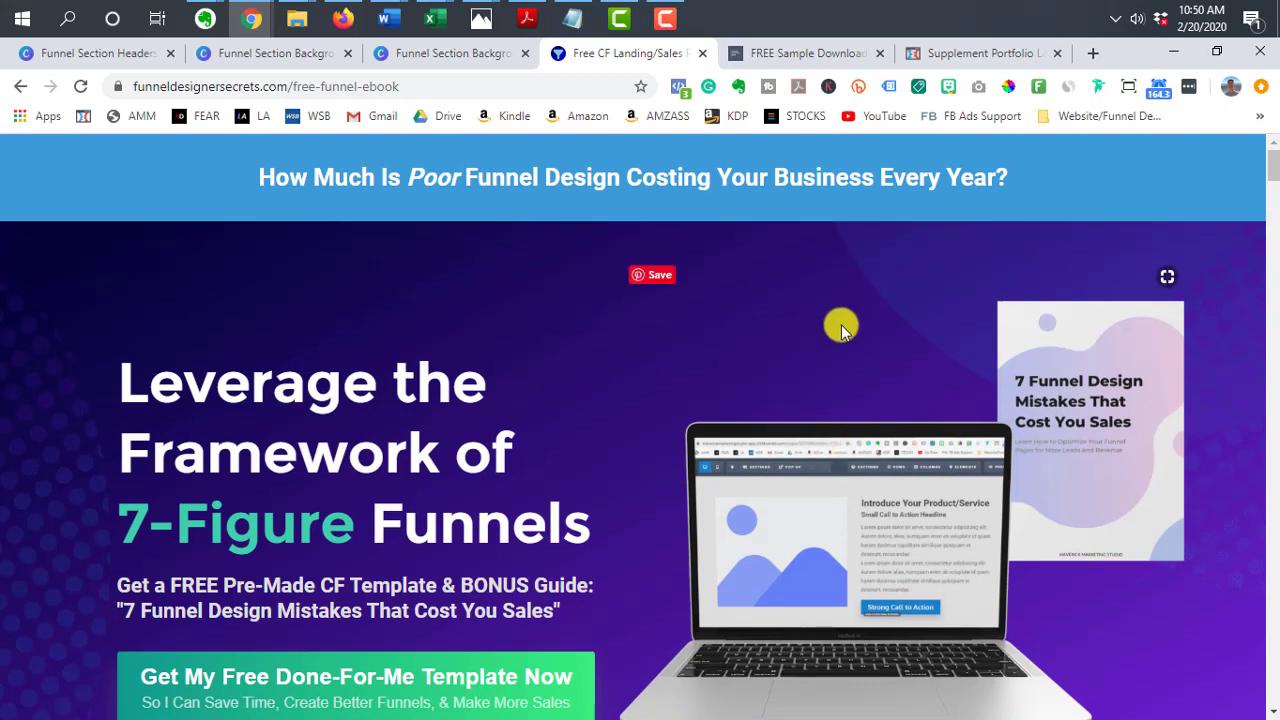
pyautogui.scroll(-1, 841, 329)
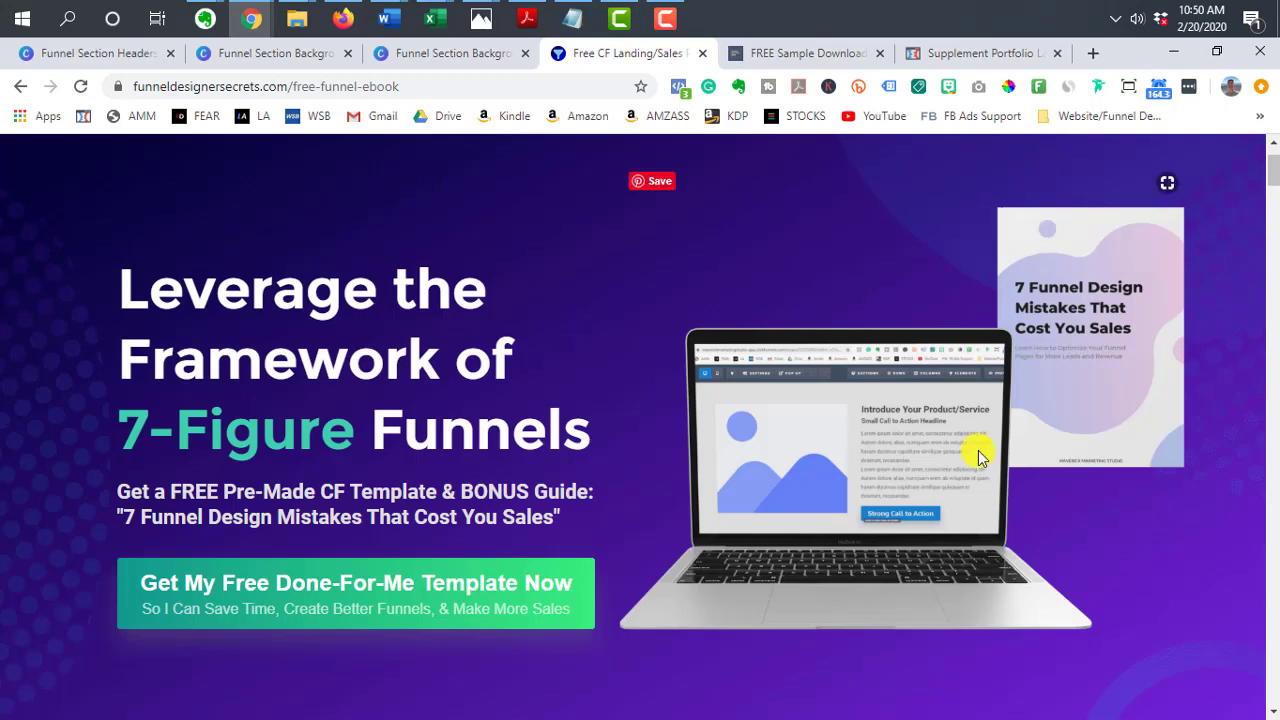
# Review how section backgrounds are used down the landing page, from the 3 steps section to the example funnels gallery
pyautogui.scroll(-5, 827, 285)
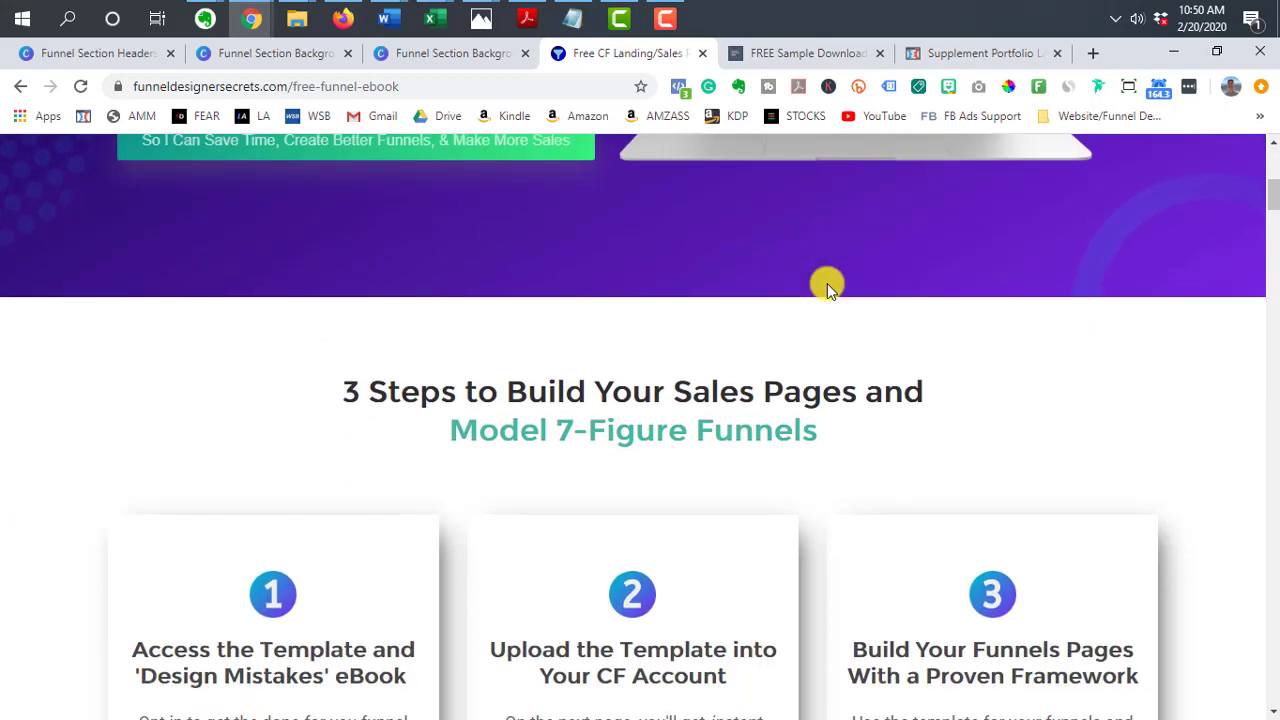
pyautogui.scroll(-1, 827, 285)
pyautogui.scroll(5, 827, 285)
pyautogui.scroll(-15, 828, 284)
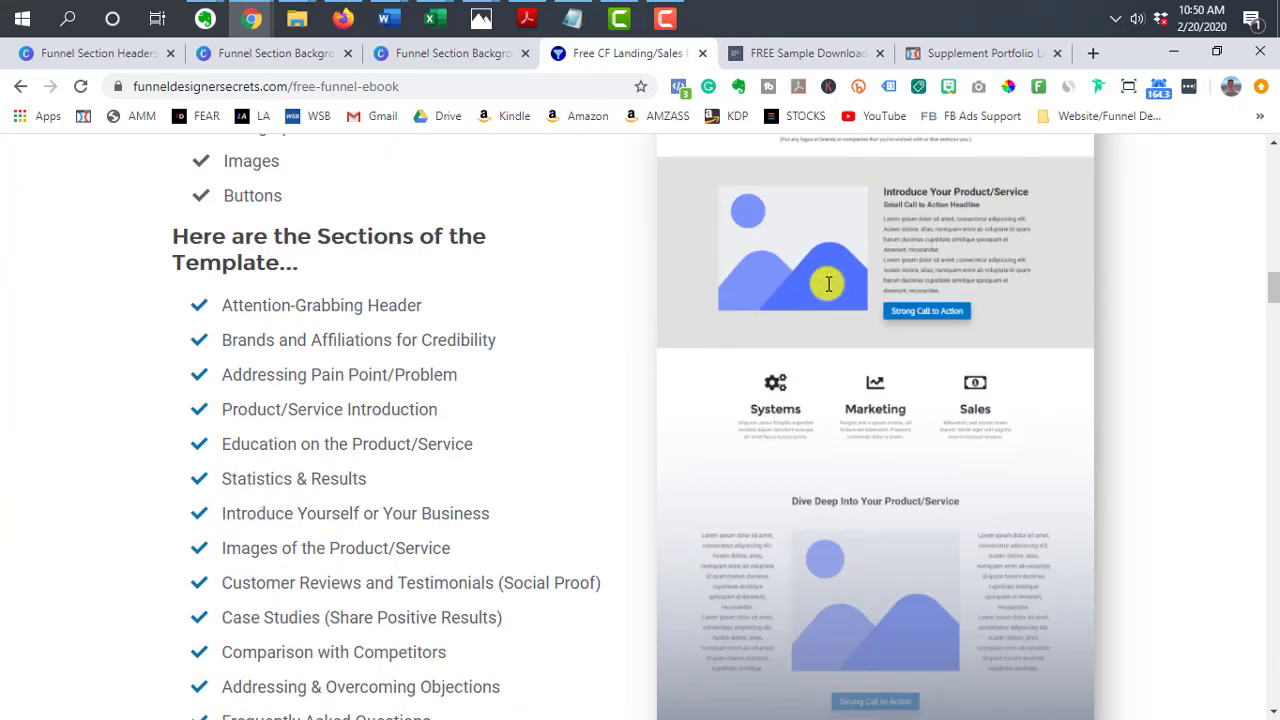
pyautogui.scroll(-11, 828, 284)
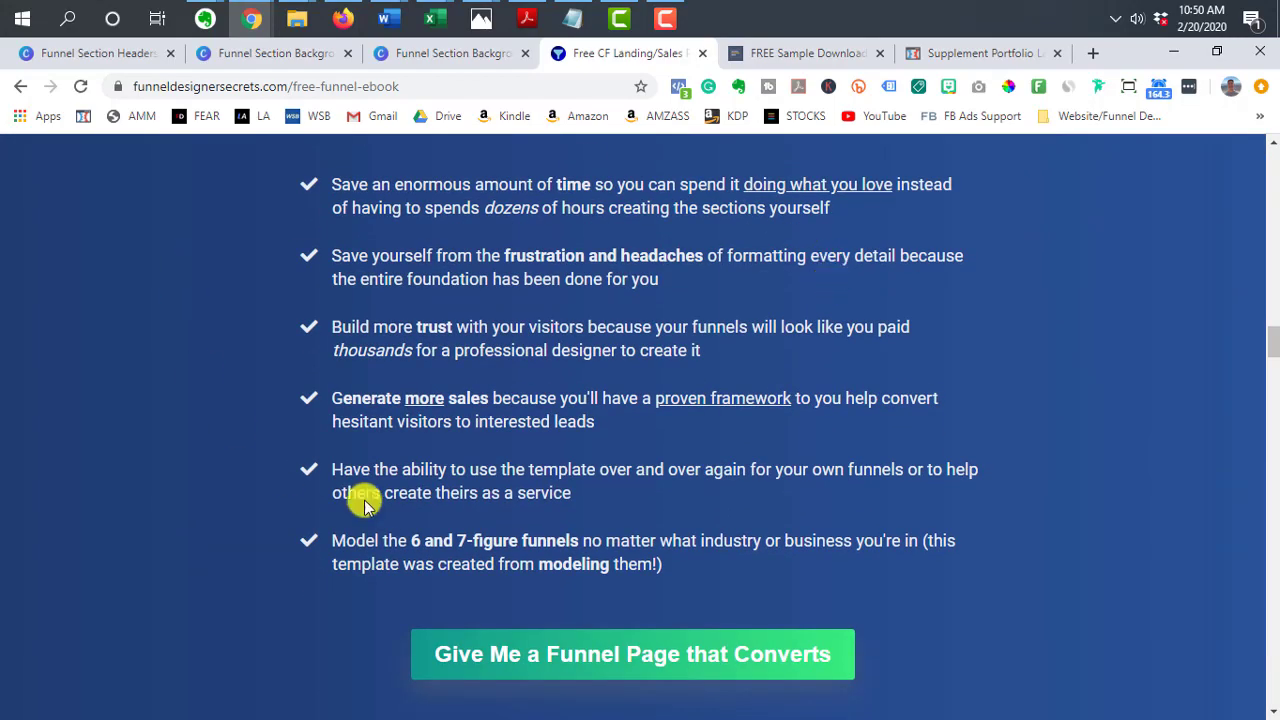
pyautogui.scroll(-1, 1003, 375)
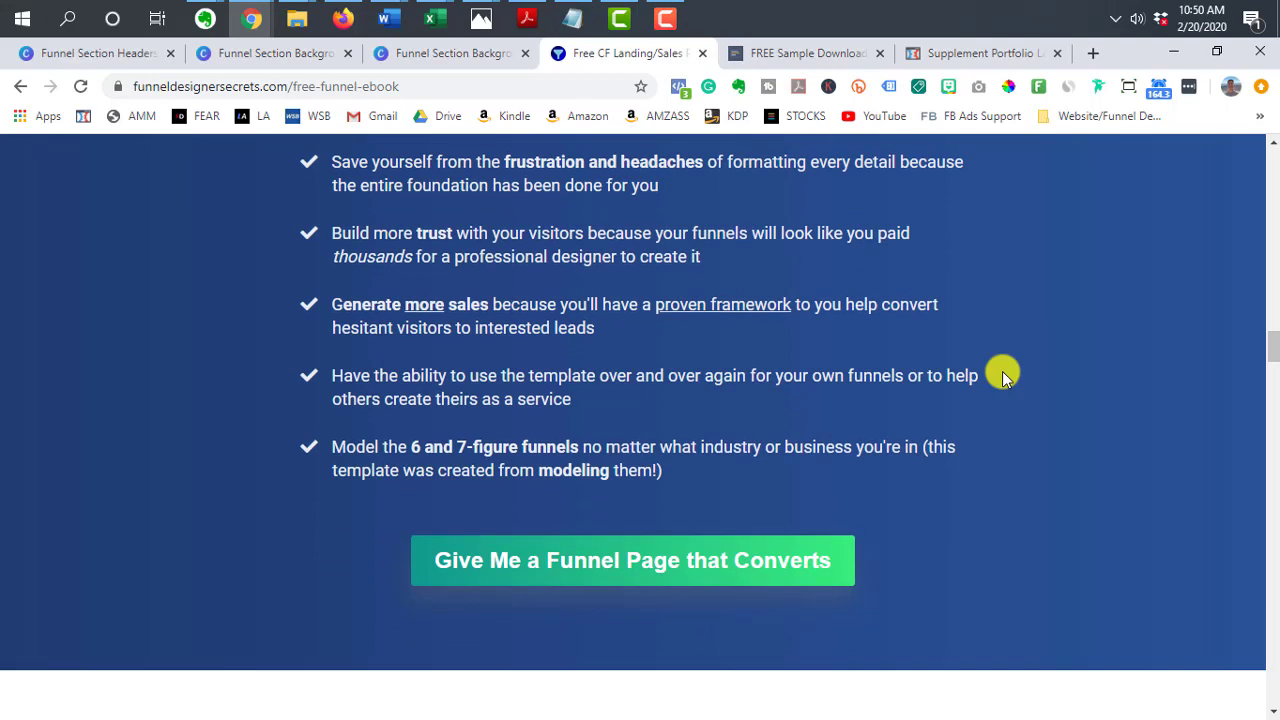
pyautogui.scroll(1, 1003, 375)
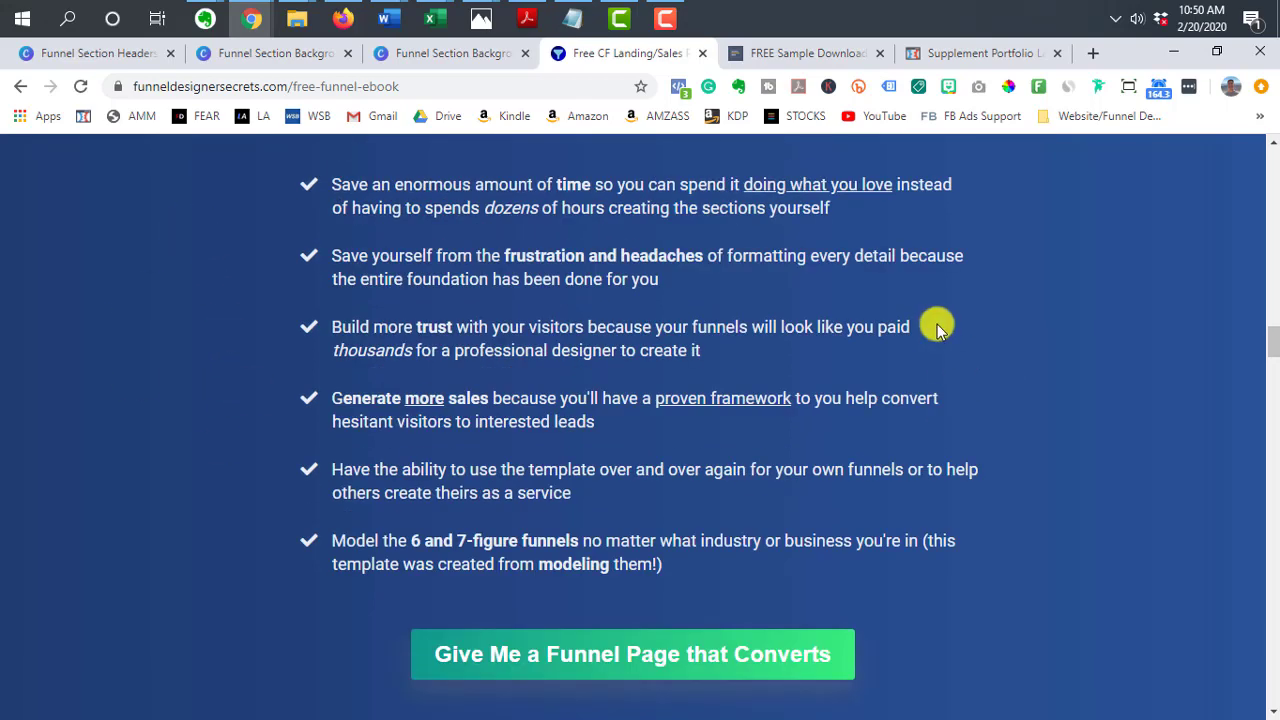
pyautogui.scroll(1, 248, 320)
pyautogui.scroll(1, 248, 320)
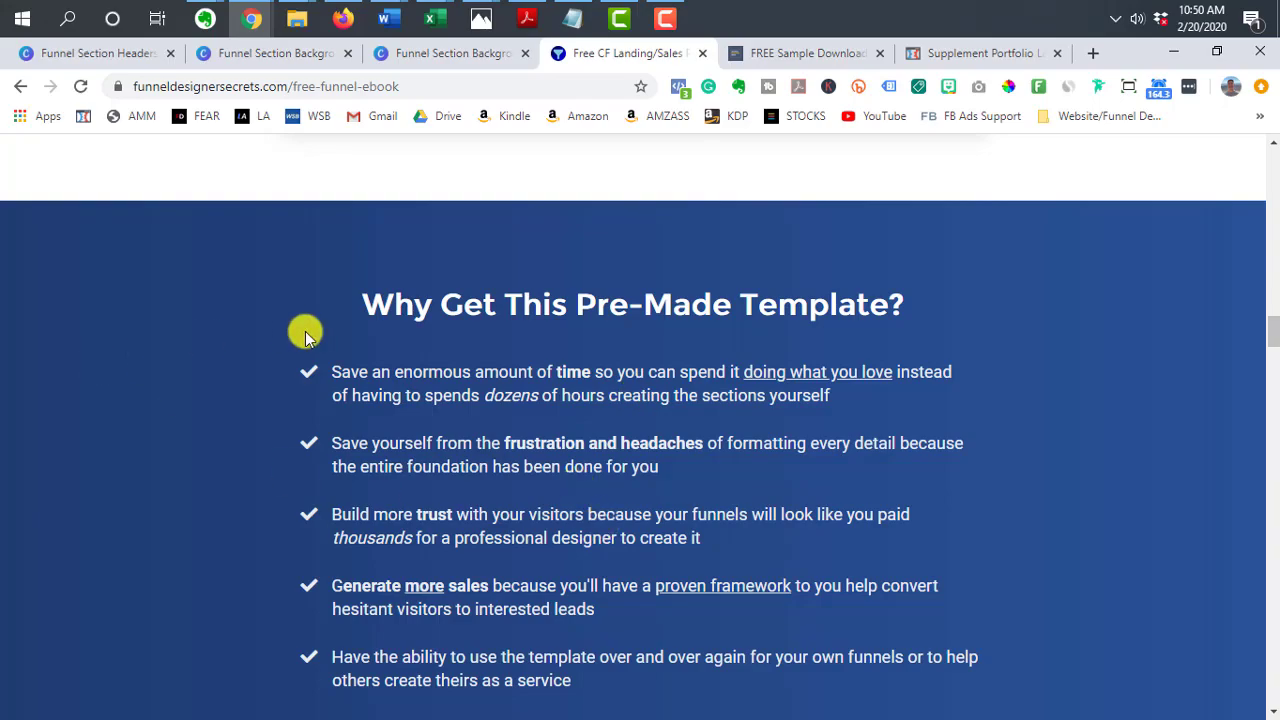
pyautogui.scroll(-3, 305, 331)
pyautogui.scroll(-12, 775, 406)
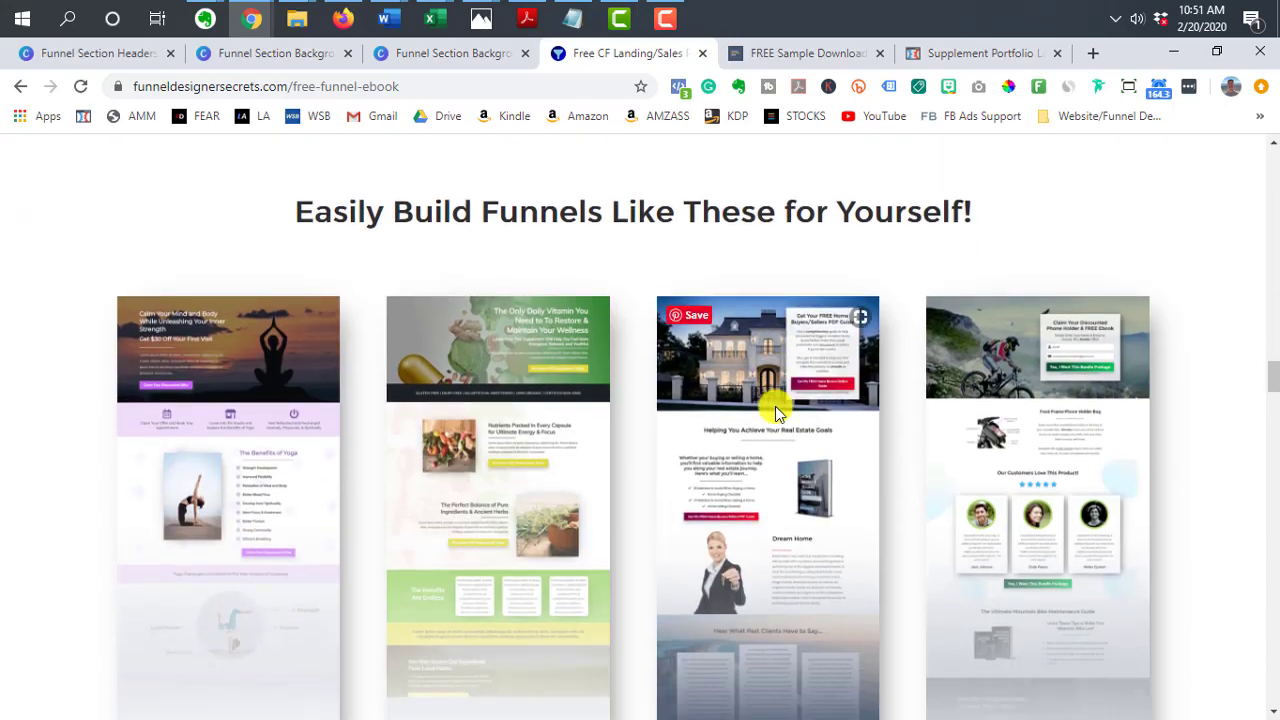
# Examine the section backgrounds on the rest of the ebook landing page, from the C.O.D. and Frequently Asked Questions sections to the footer
pyautogui.scroll(-20, 777, 410)
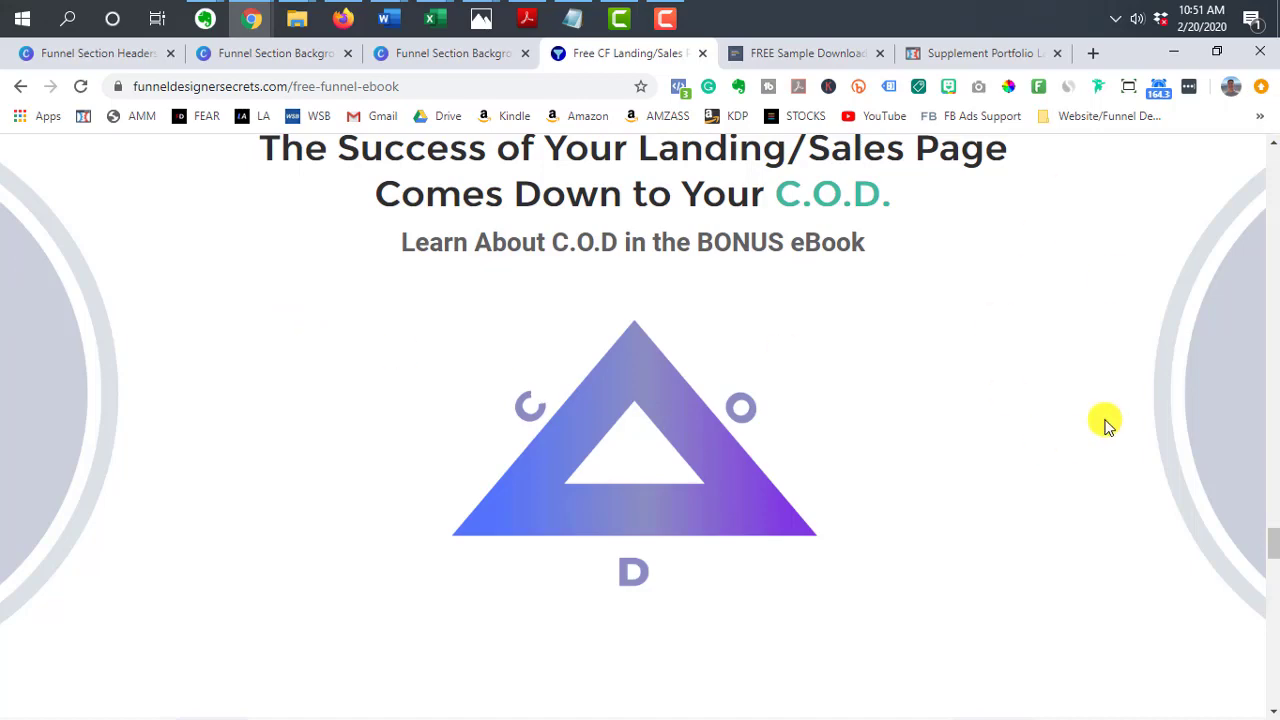
pyautogui.scroll(-2, 1052, 345)
pyautogui.scroll(-4, 1052, 345)
pyautogui.scroll(1, 290, 290)
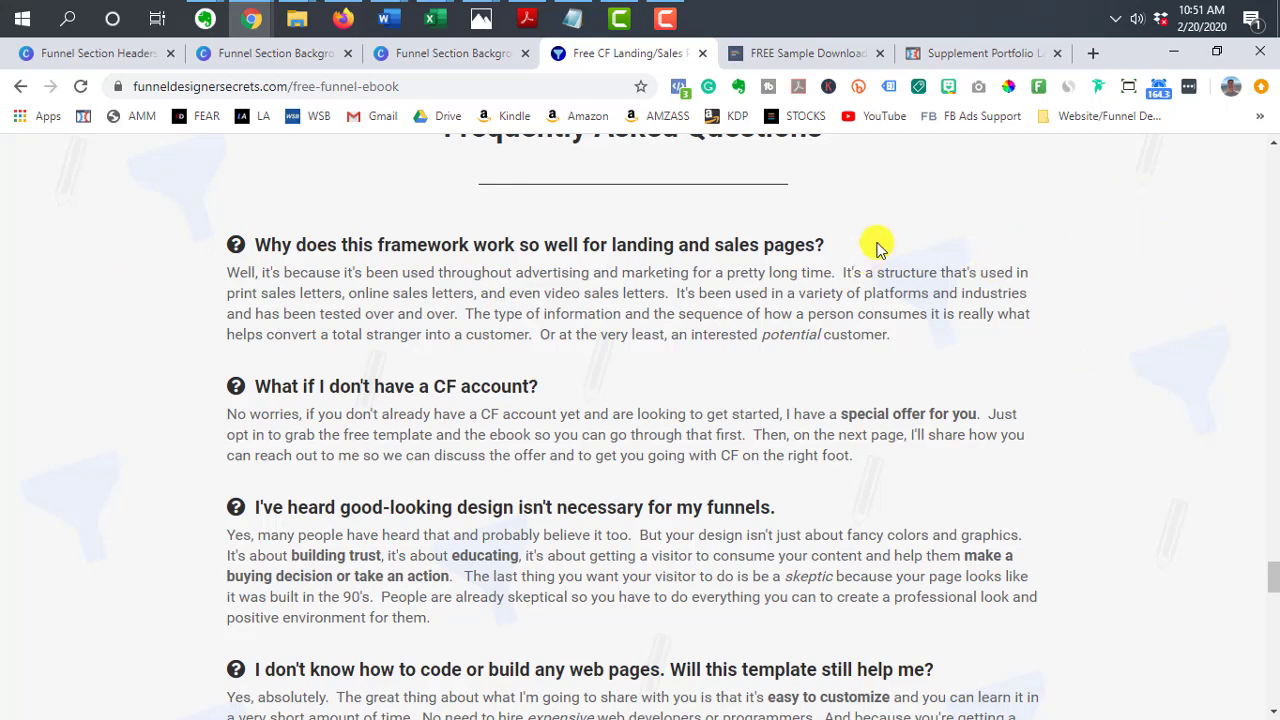
pyautogui.scroll(6, 980, 217)
pyautogui.scroll(-3, 980, 217)
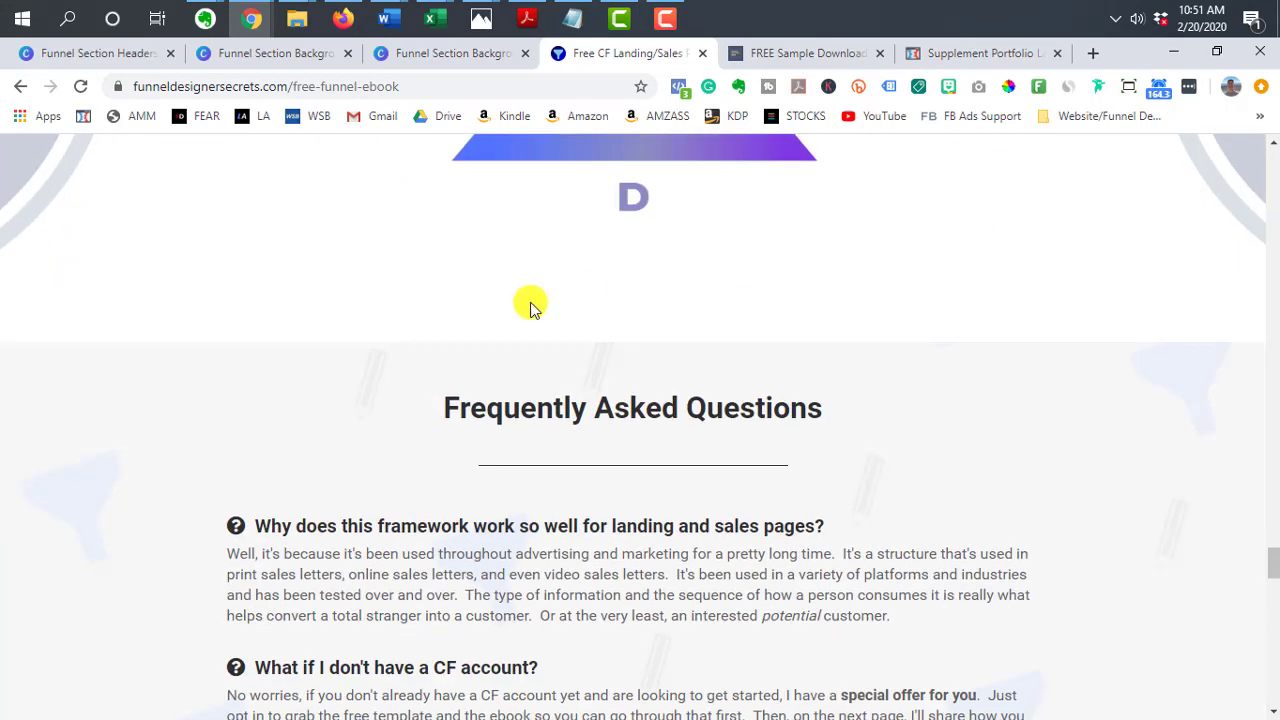
pyautogui.scroll(-2, 816, 411)
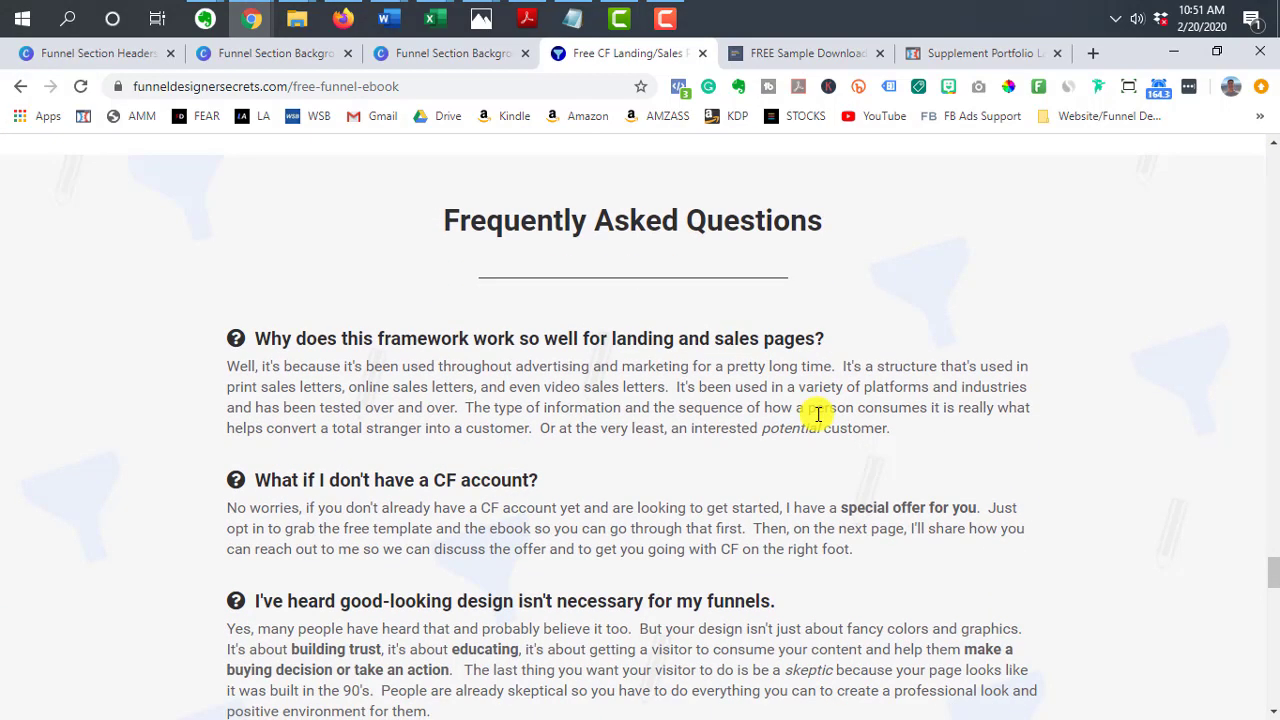
pyautogui.scroll(-9, 818, 413)
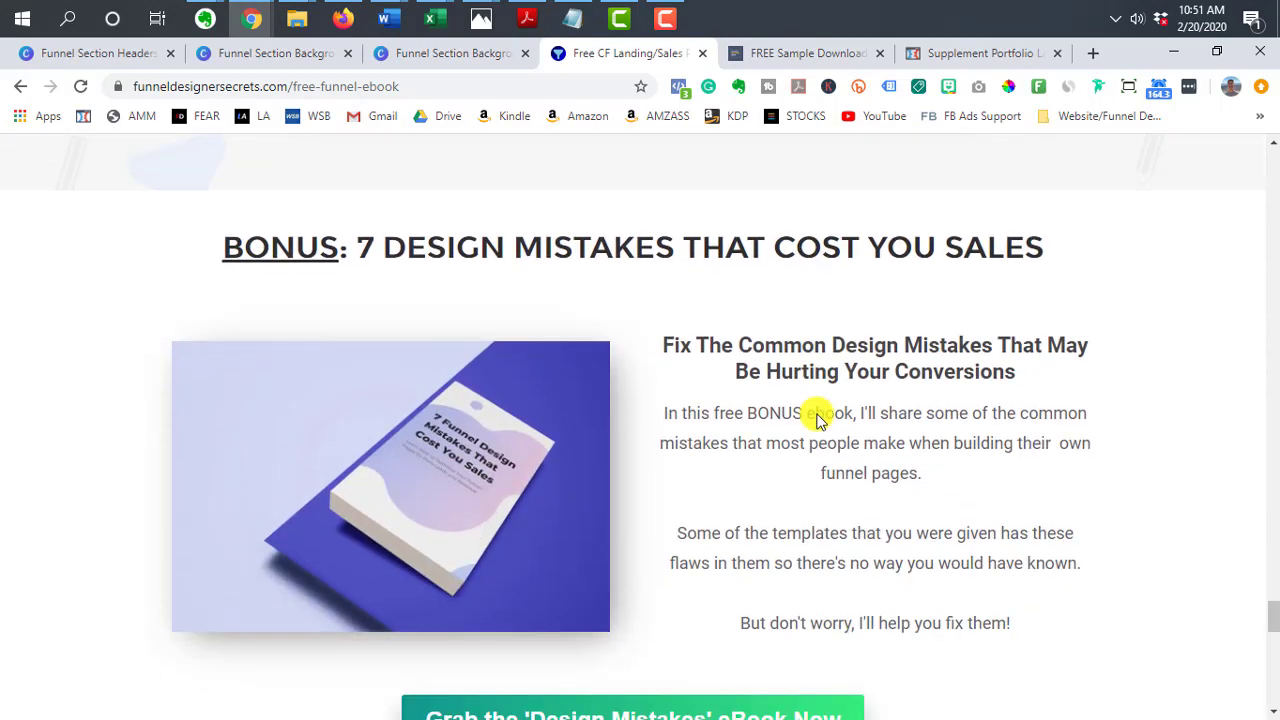
pyautogui.scroll(-14, 816, 413)
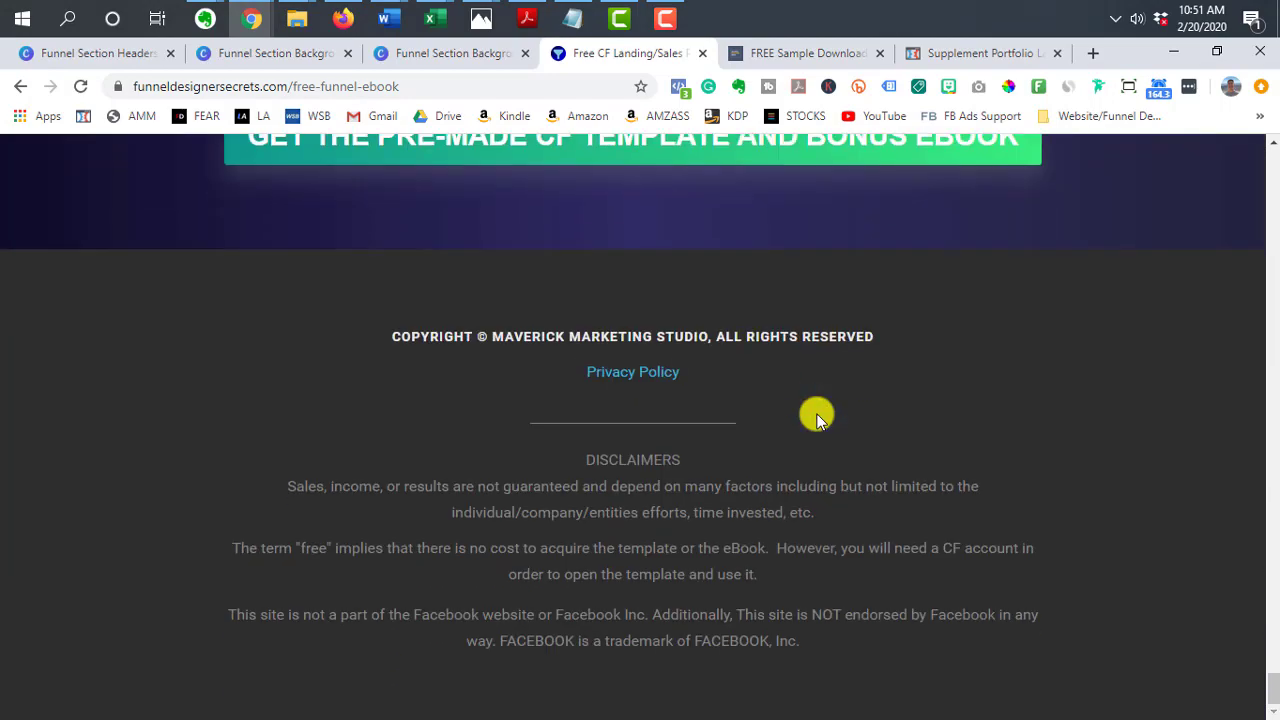
# Switch to the playbook landing page and examine the backgrounds of its header and the Revenue-Destroying Mistake section
pyautogui.scroll(6, 816, 413)
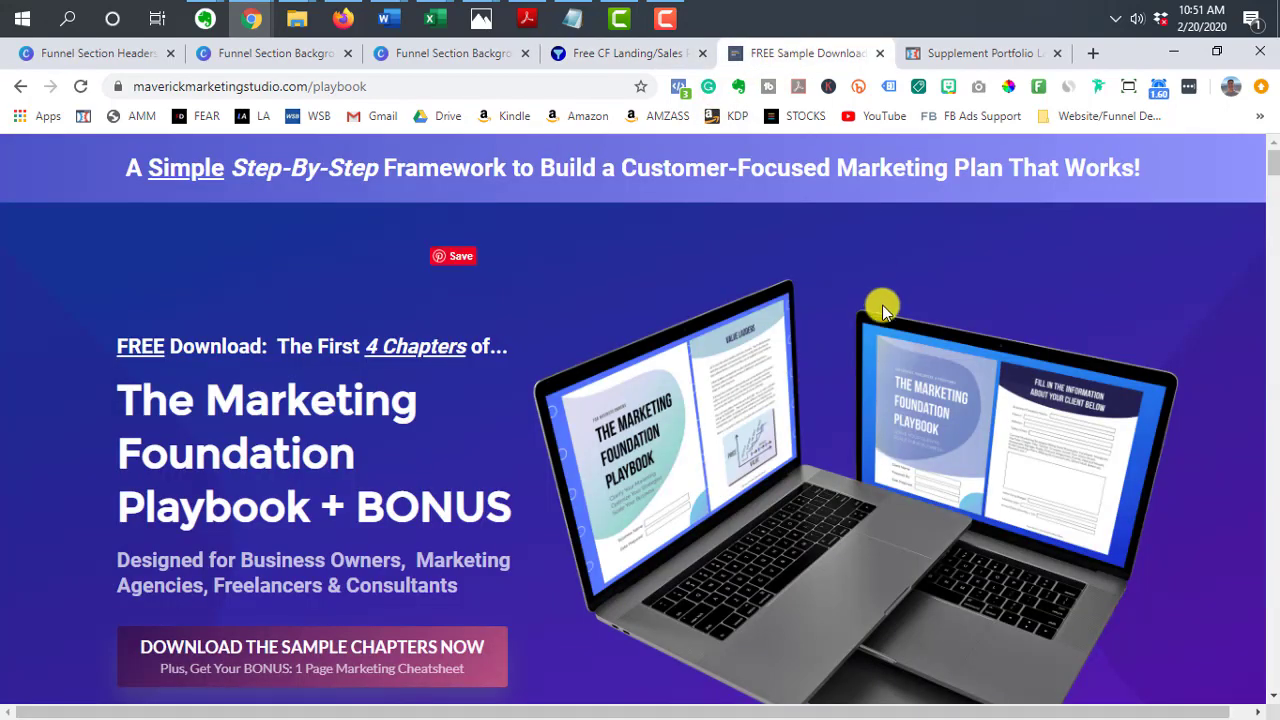
pyautogui.scroll(-1, 882, 305)
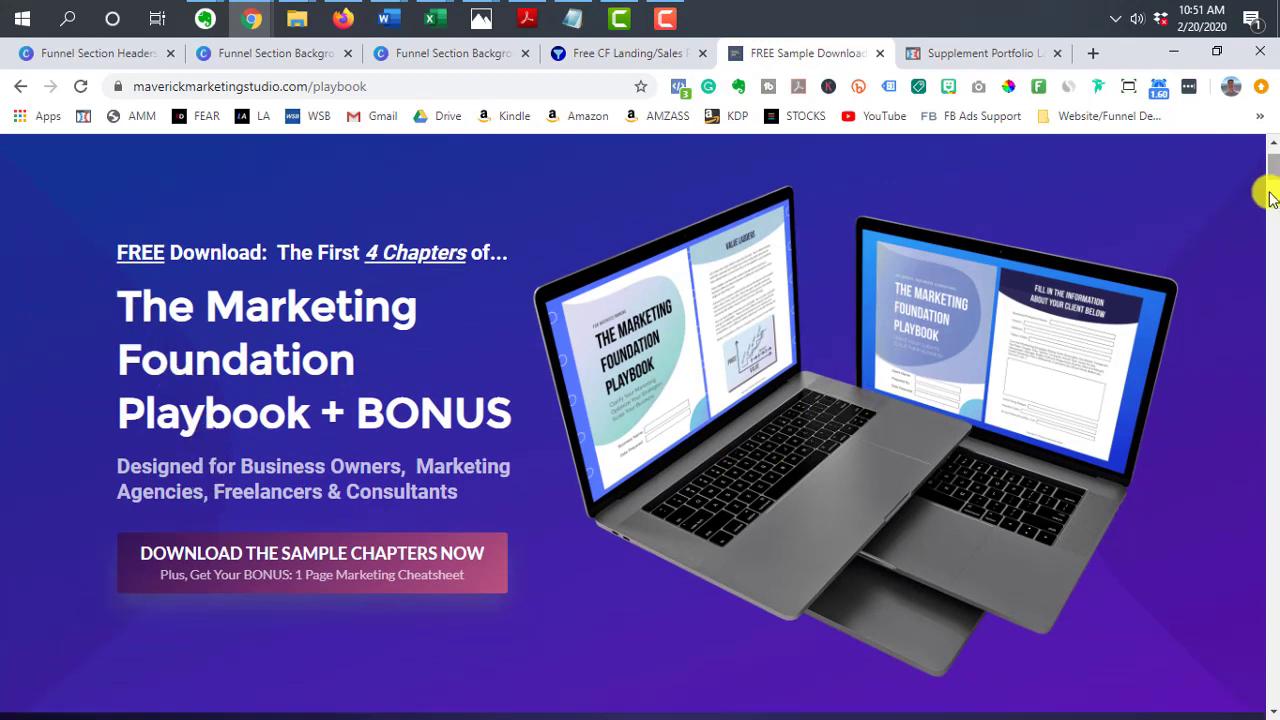
pyautogui.scroll(-7, 486, 323)
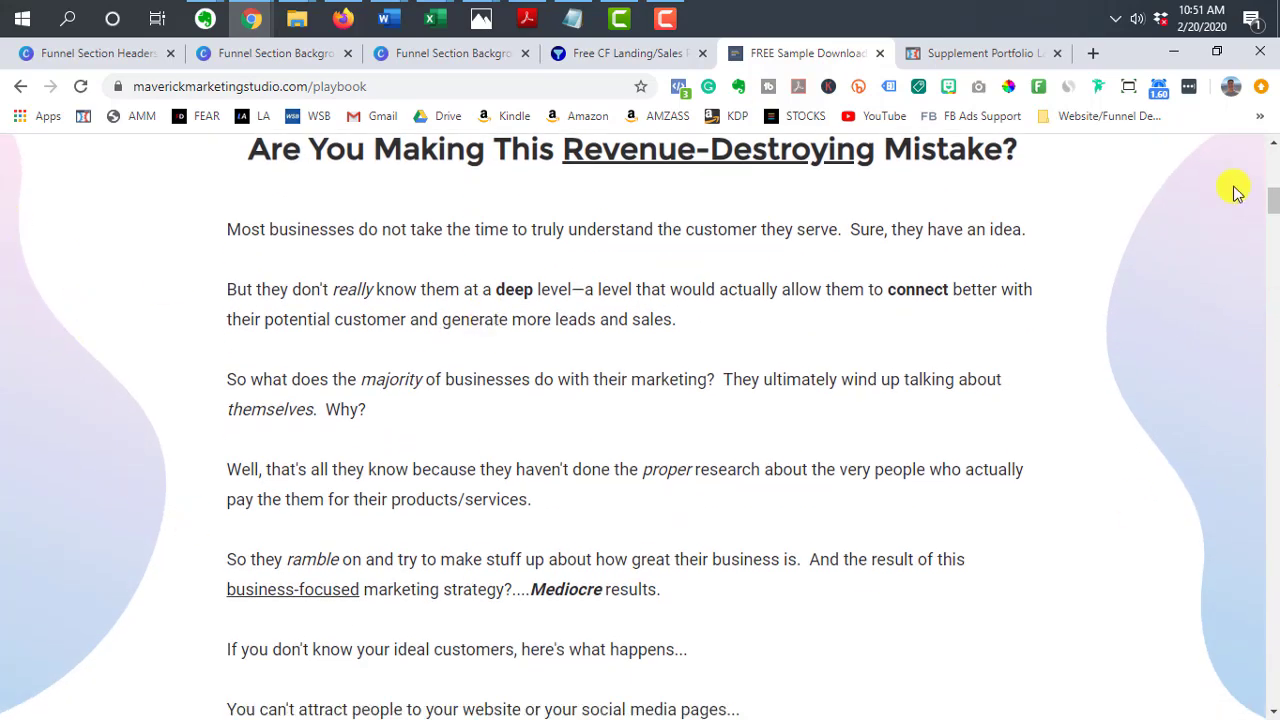
pyautogui.scroll(-3, 950, 447)
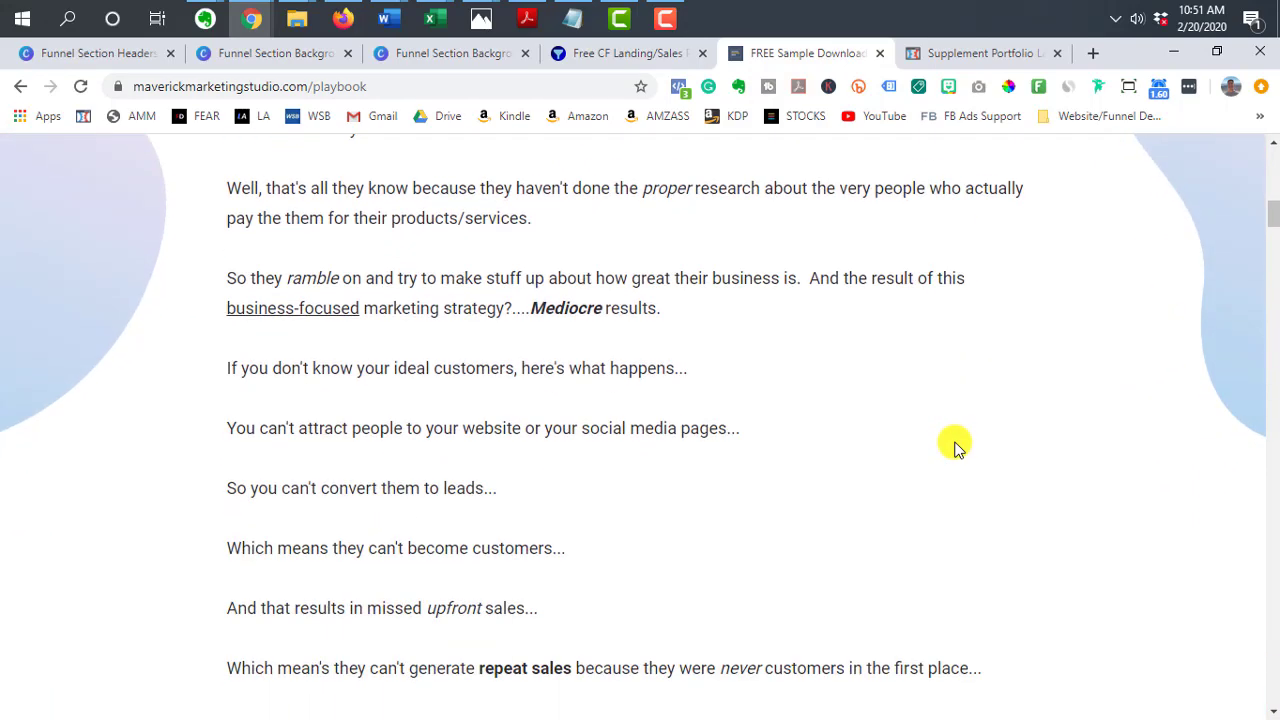
pyautogui.scroll(3, 950, 447)
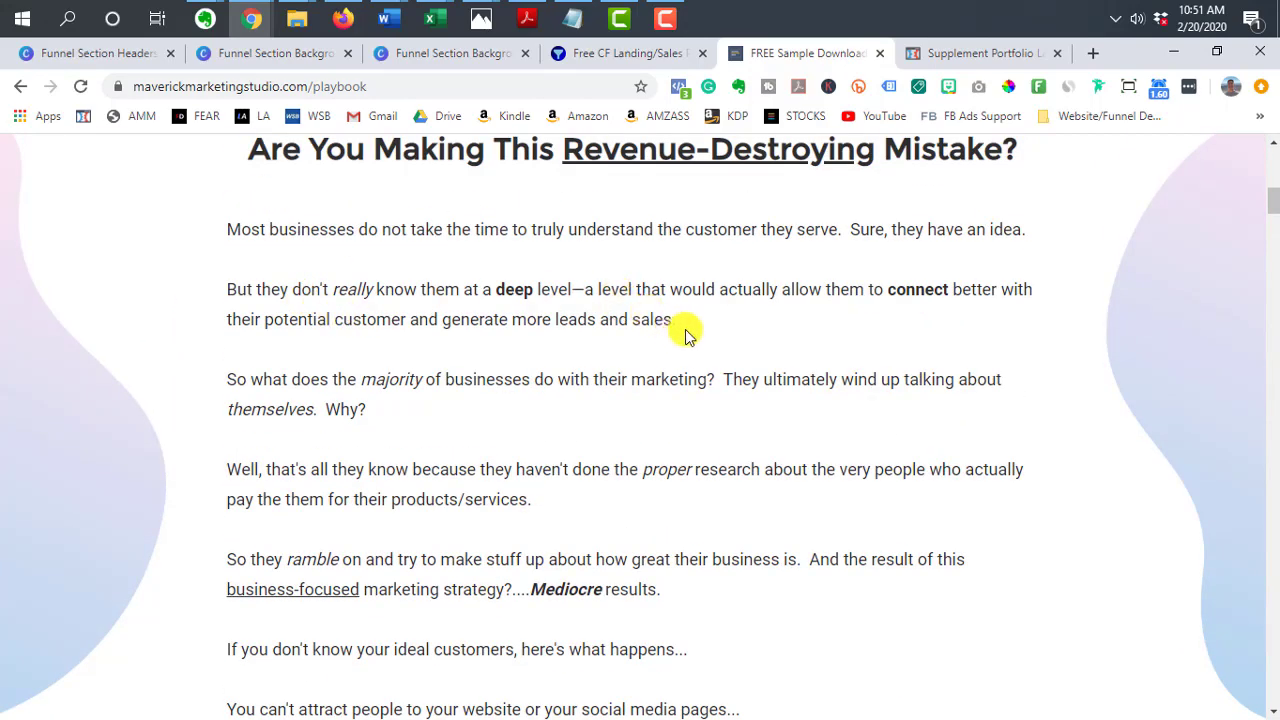
pyautogui.scroll(-2, 643, 300)
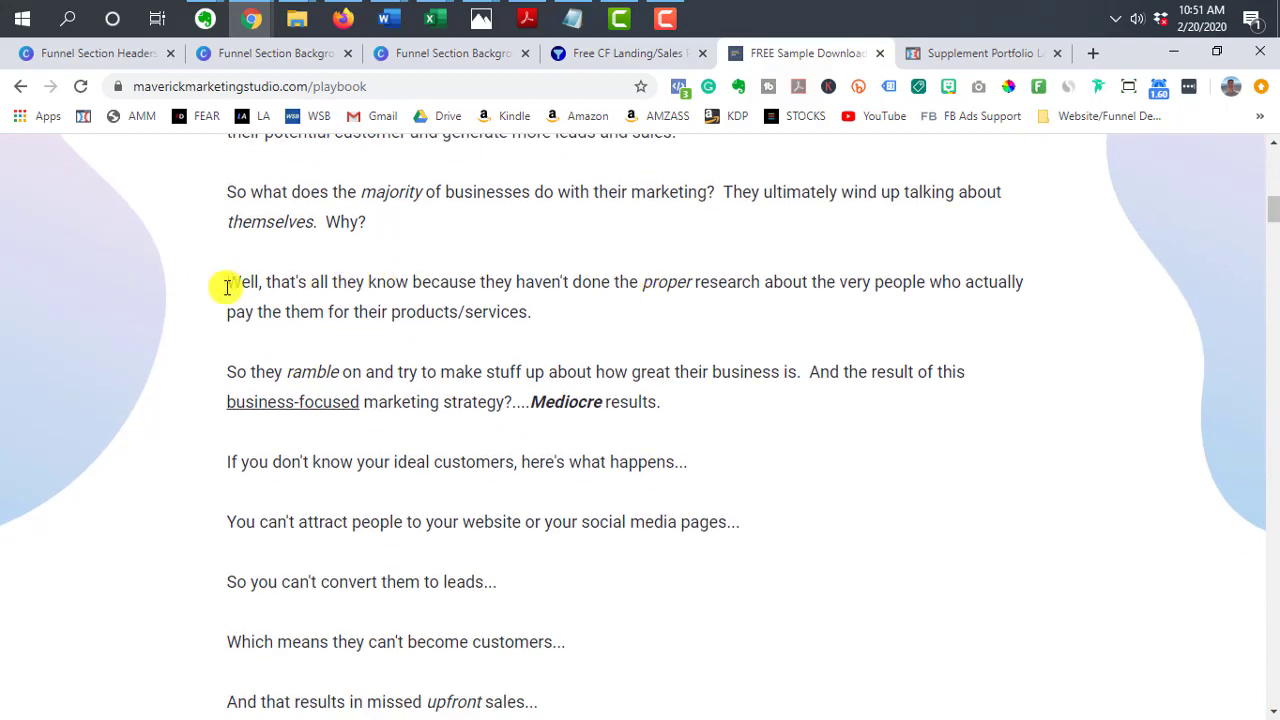
pyautogui.scroll(-1, 340, 189)
pyautogui.scroll(-2, 523, 360)
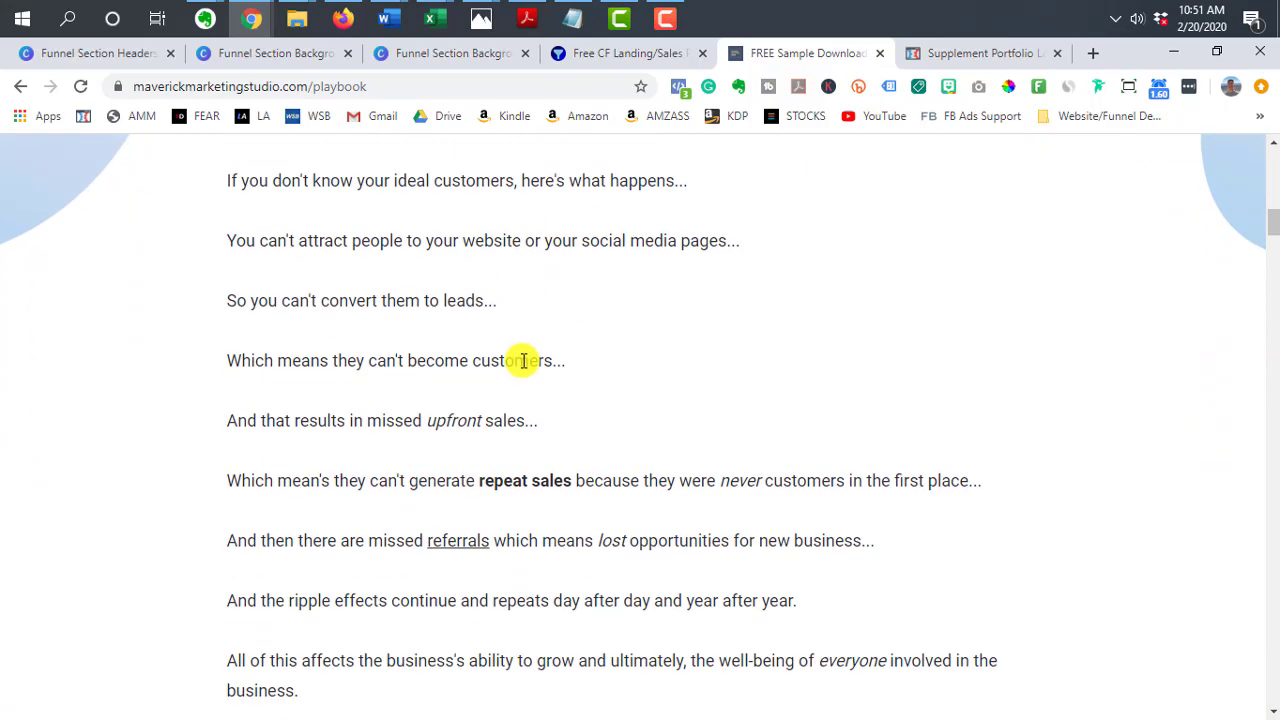
pyautogui.scroll(-9, 523, 360)
pyautogui.scroll(11, 100, 220)
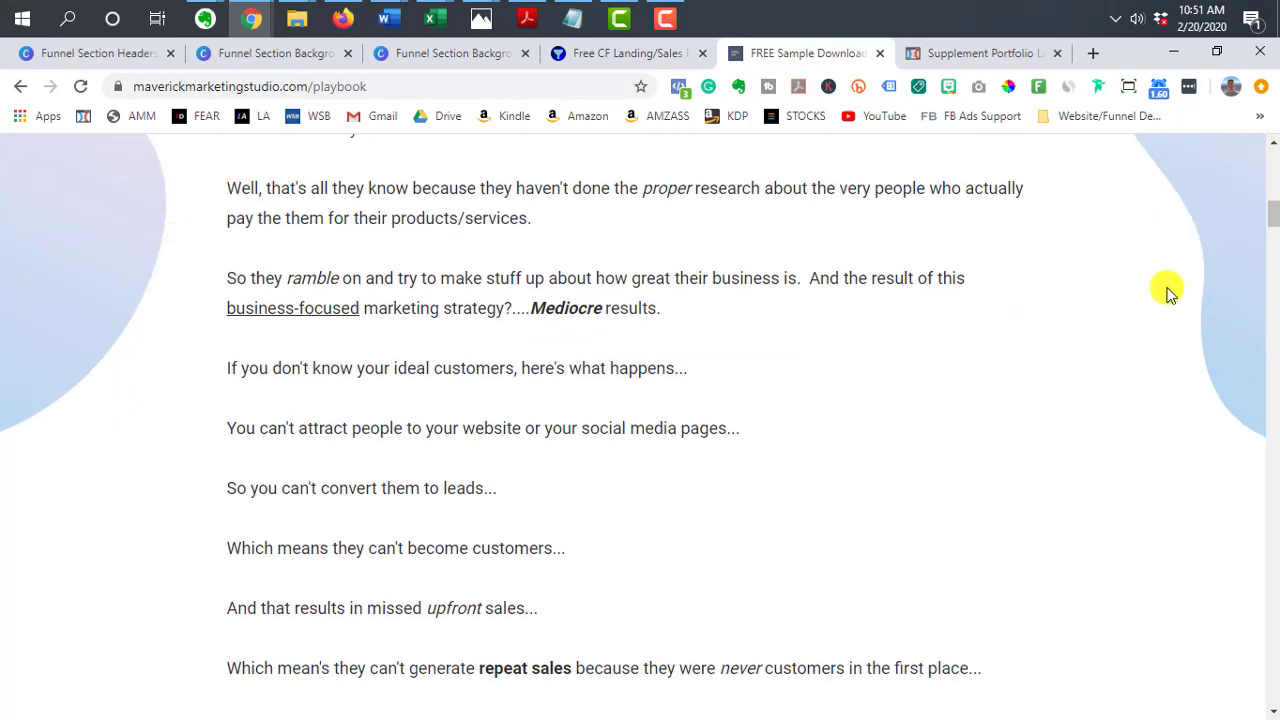
pyautogui.scroll(-5, 331, 289)
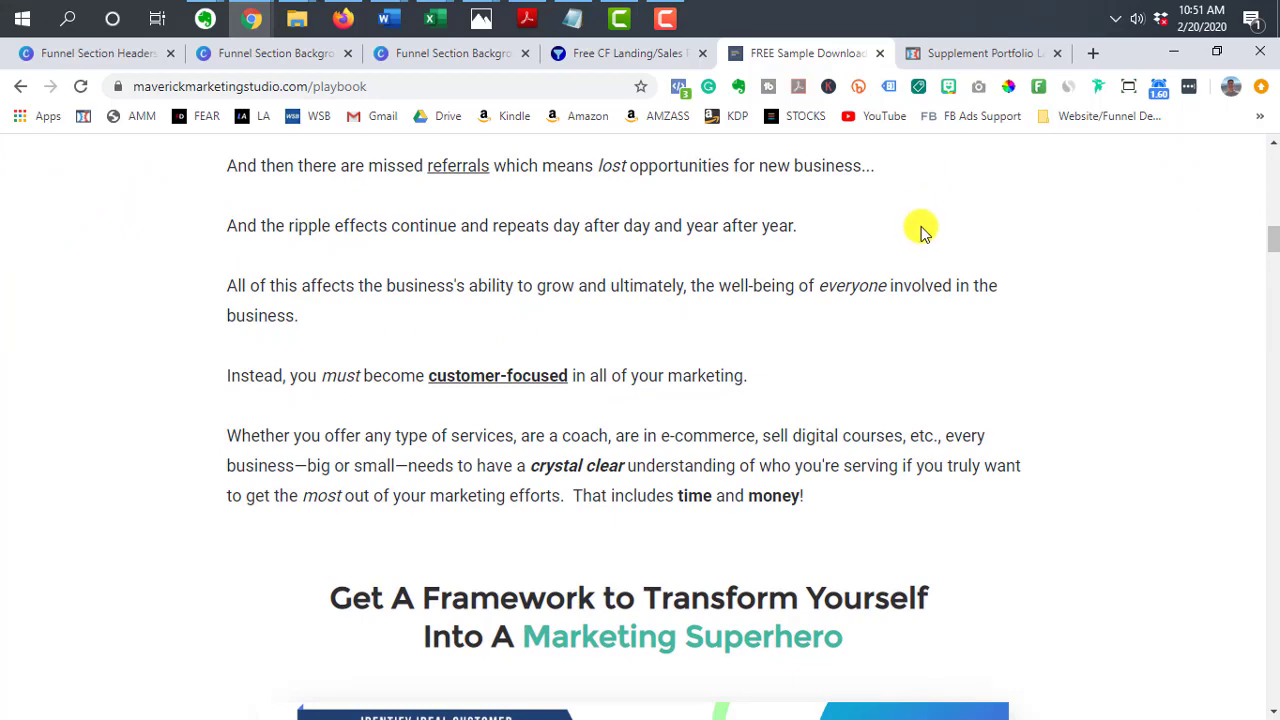
# Review the graphics and section backgrounds down the playbook page, from the Marketing Superhero framework to the What You're Getting Today section
pyautogui.scroll(-4, 920, 225)
pyautogui.scroll(-15, 630, 229)
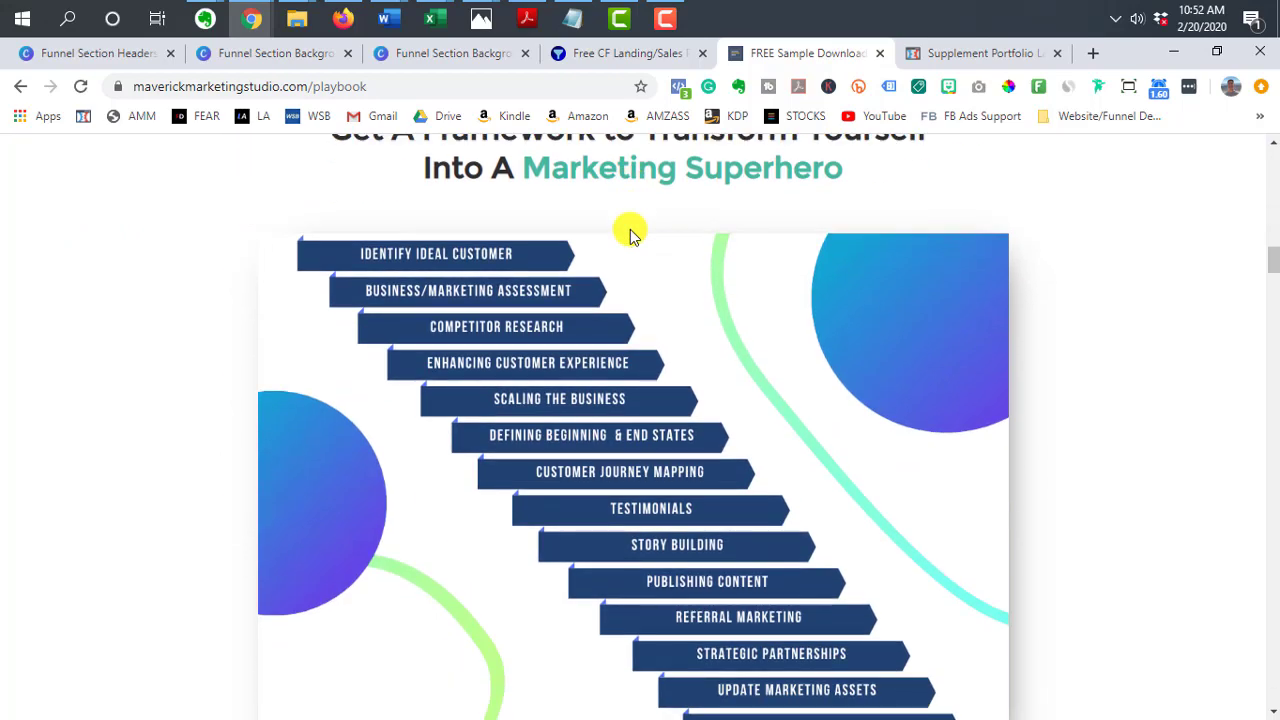
pyautogui.scroll(-20, 701, 287)
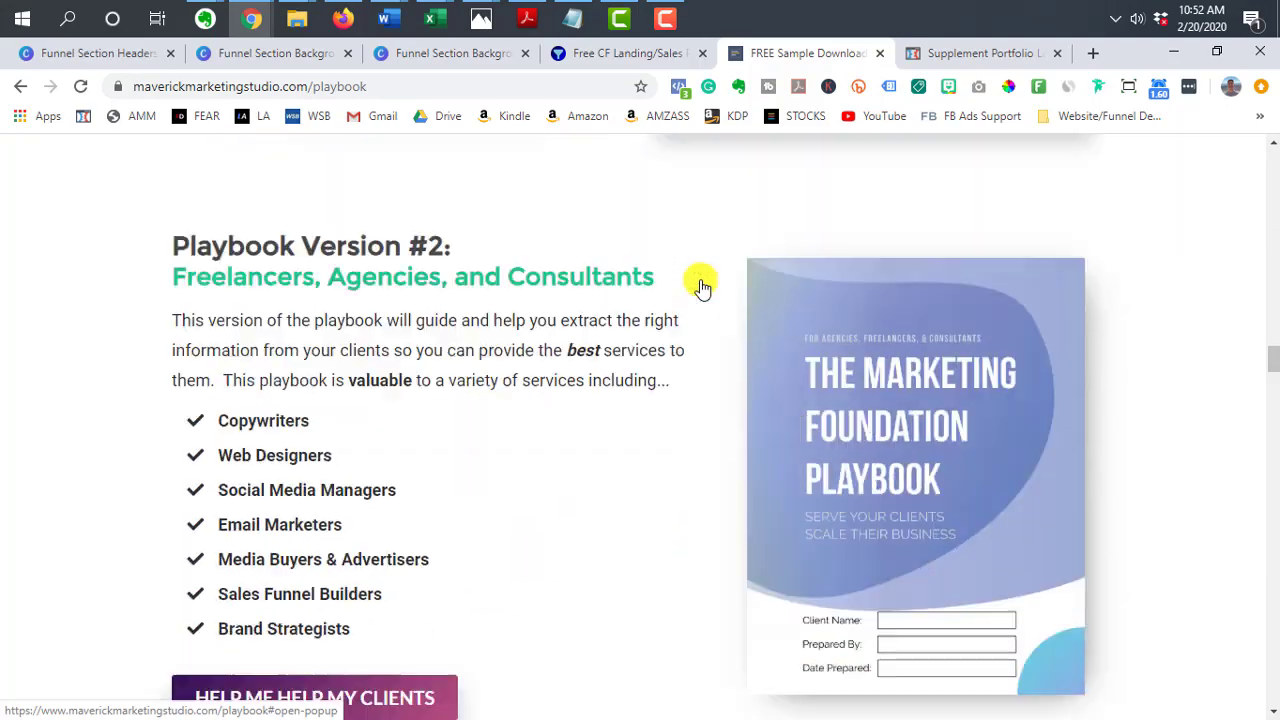
pyautogui.scroll(20, 940, 390)
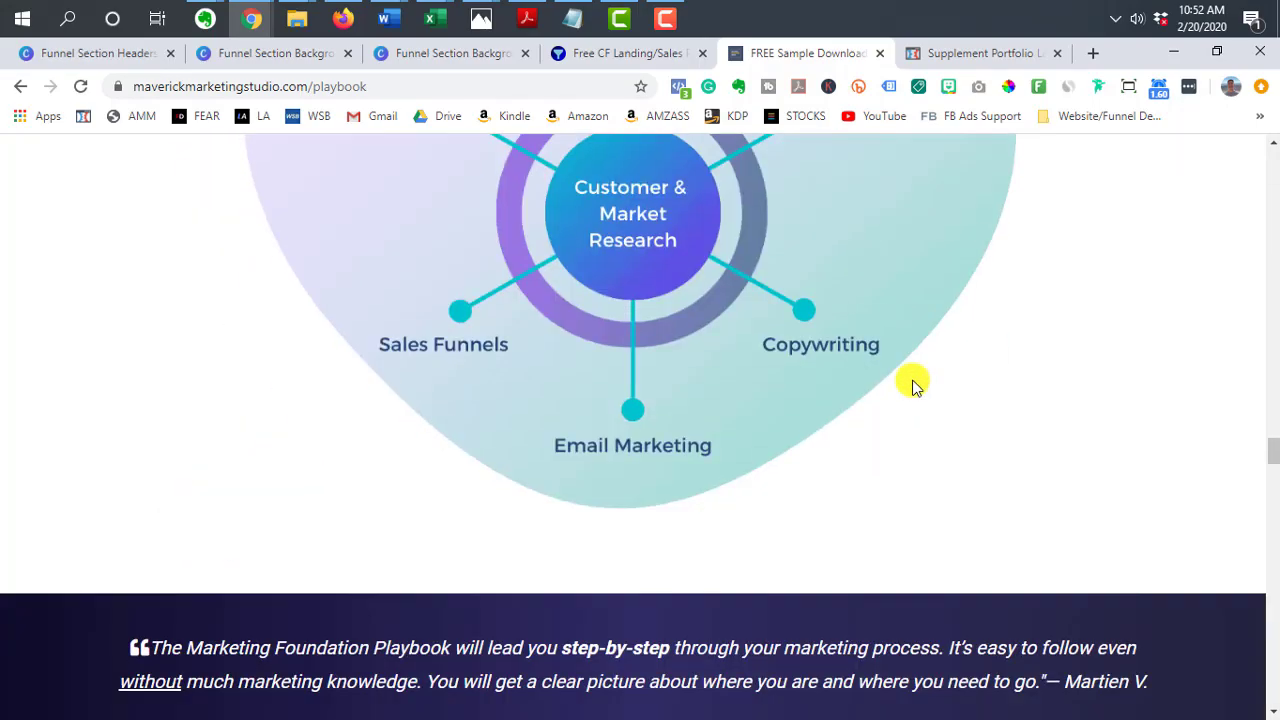
pyautogui.scroll(-20, 914, 380)
pyautogui.scroll(1, 914, 380)
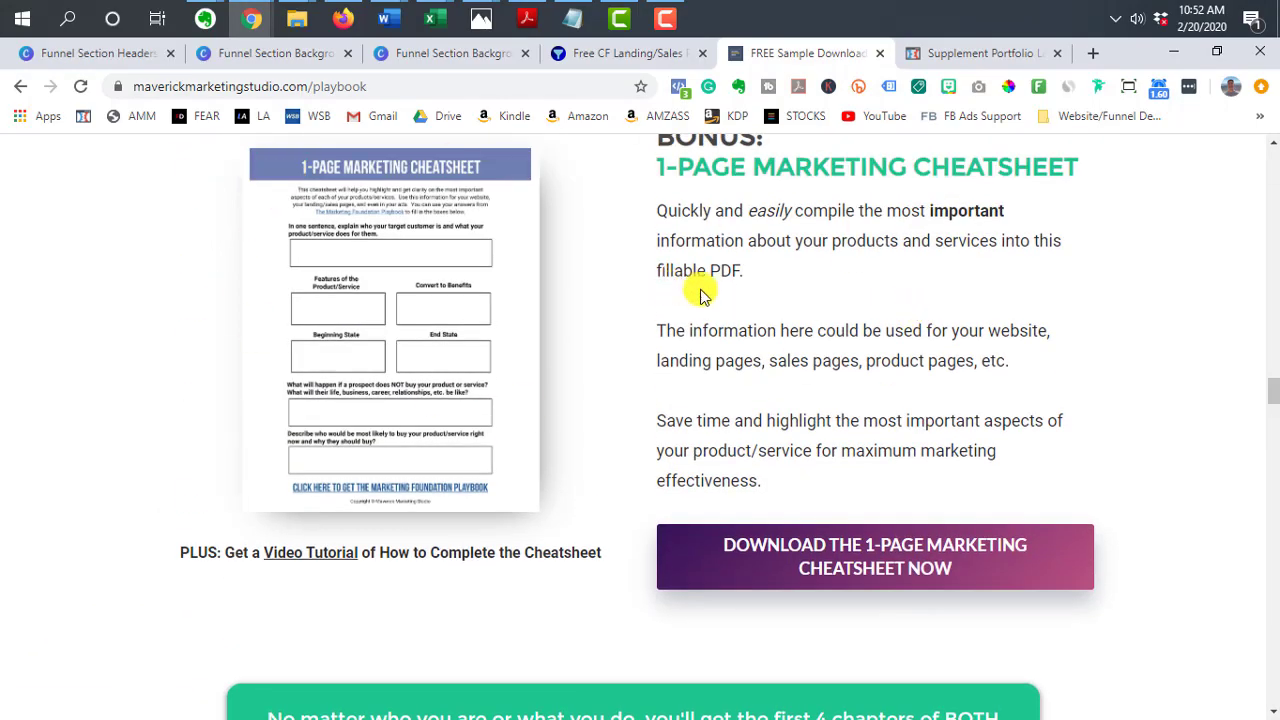
pyautogui.scroll(-4, 762, 374)
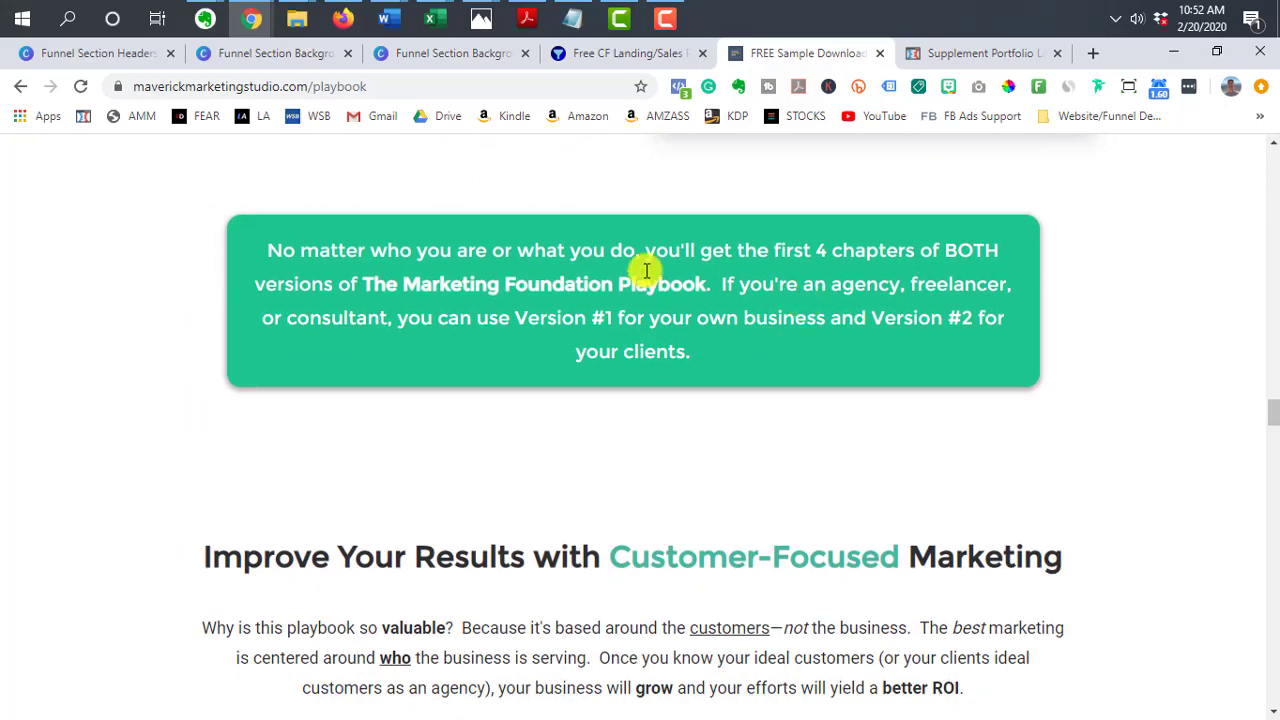
pyautogui.scroll(-1, 782, 375)
pyautogui.scroll(-20, 782, 375)
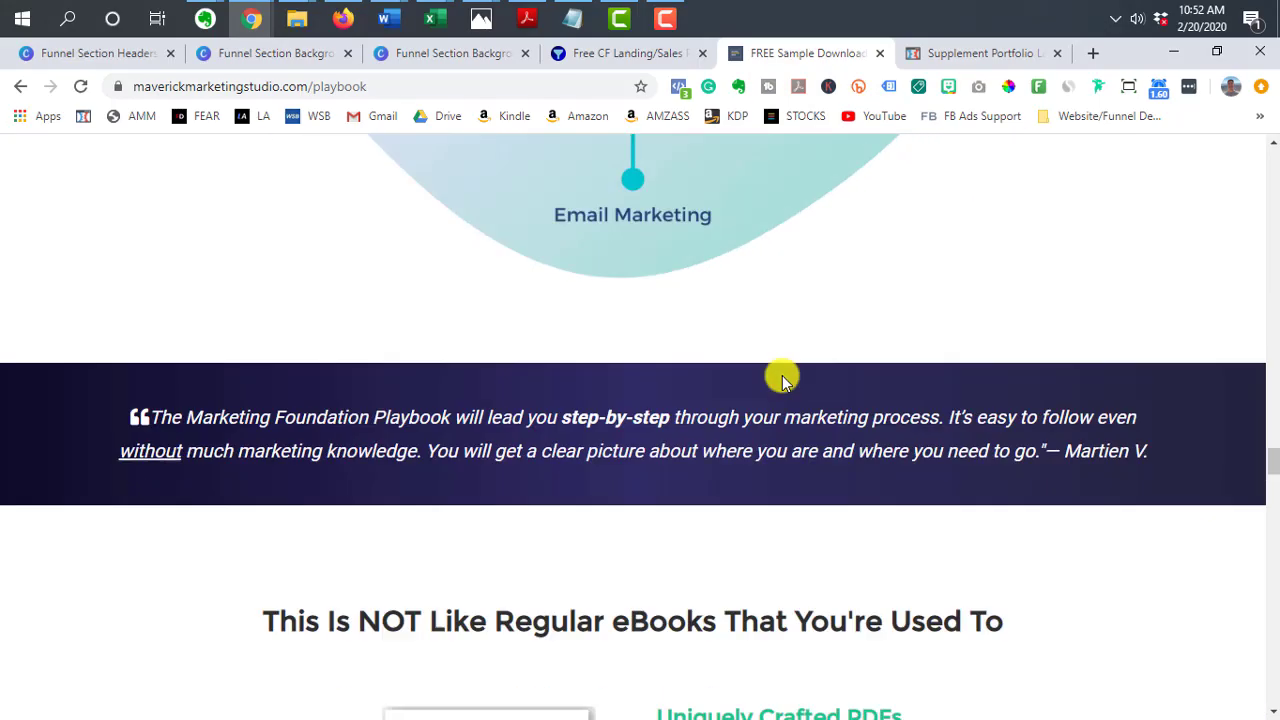
pyautogui.scroll(-9, 786, 378)
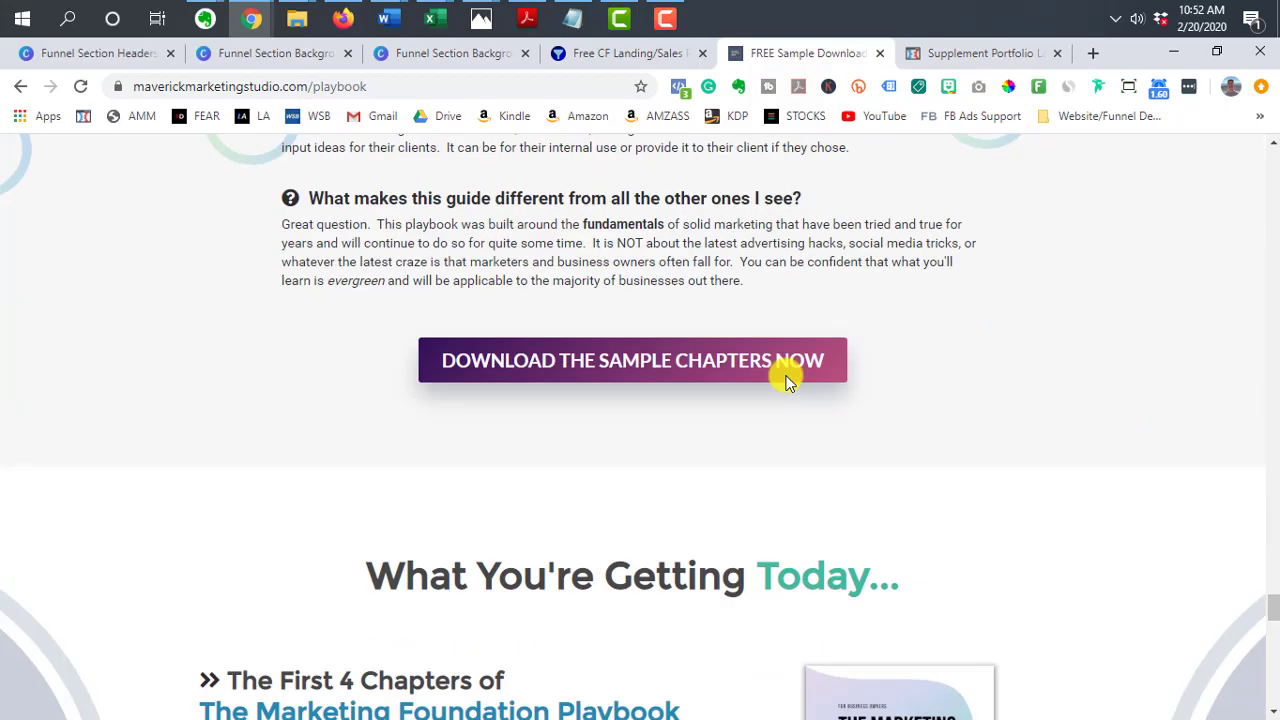
pyautogui.scroll(4, 971, 329)
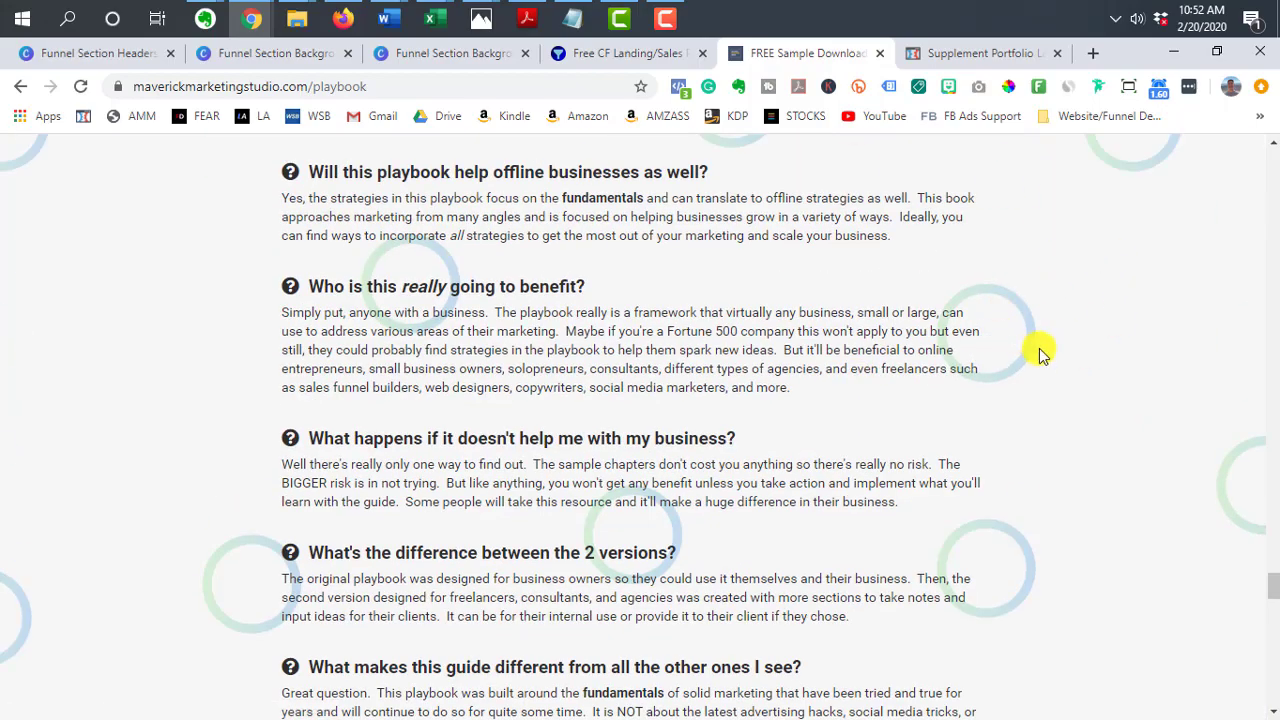
pyautogui.scroll(-10, 1040, 355)
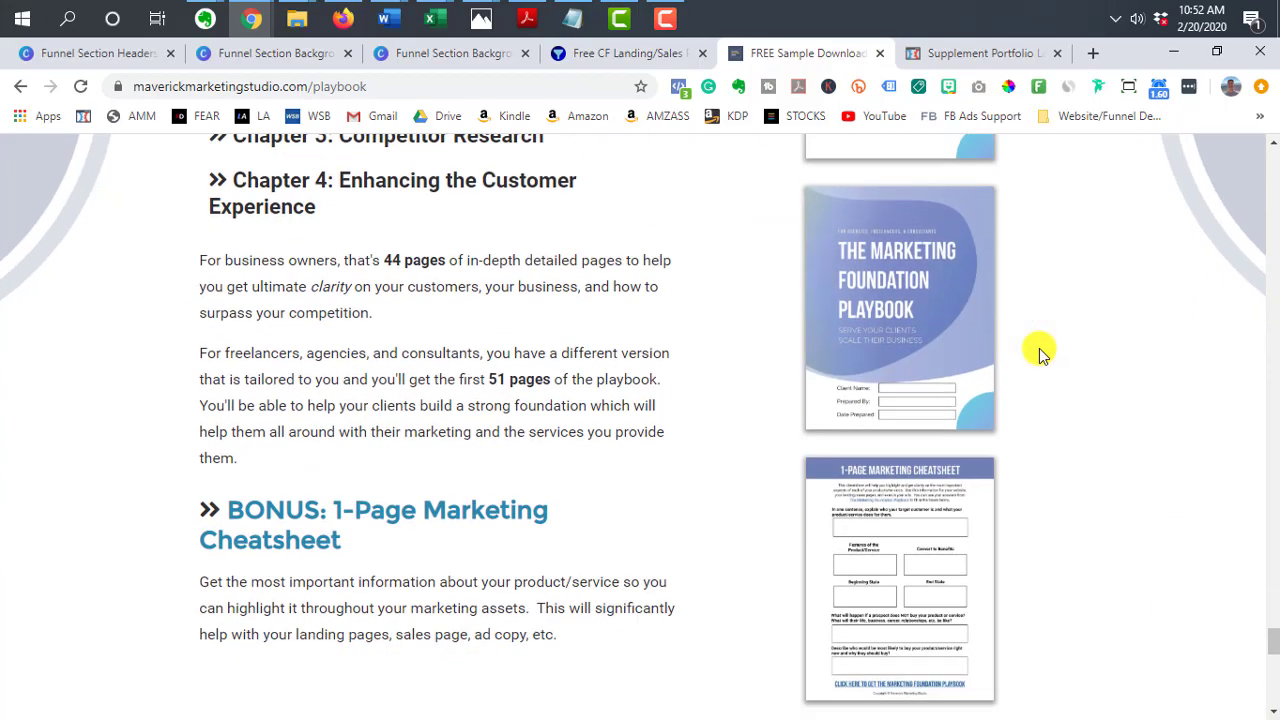
# Switch to the supplement landing page and examine its header background and the faded image behind the Nutrients Packed In Every Capsule section
pyautogui.click(978, 53)
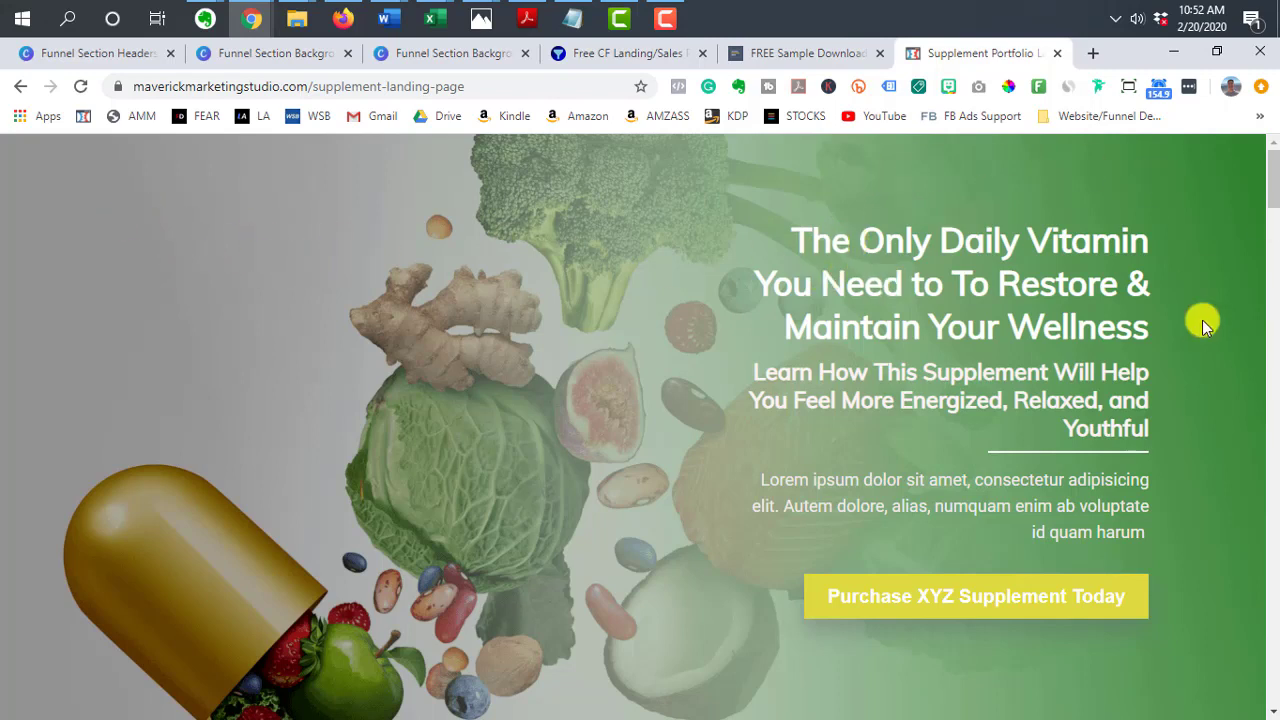
pyautogui.scroll(-6, 1057, 537)
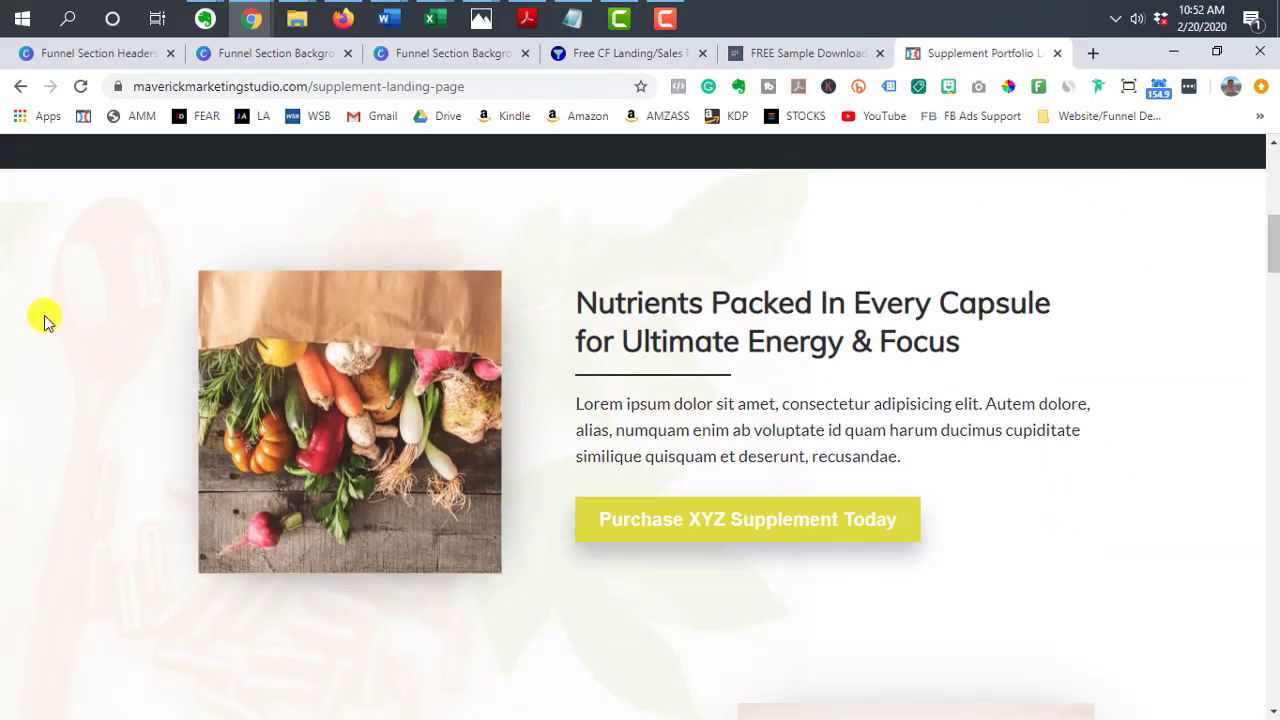
pyautogui.scroll(-2, 60, 390)
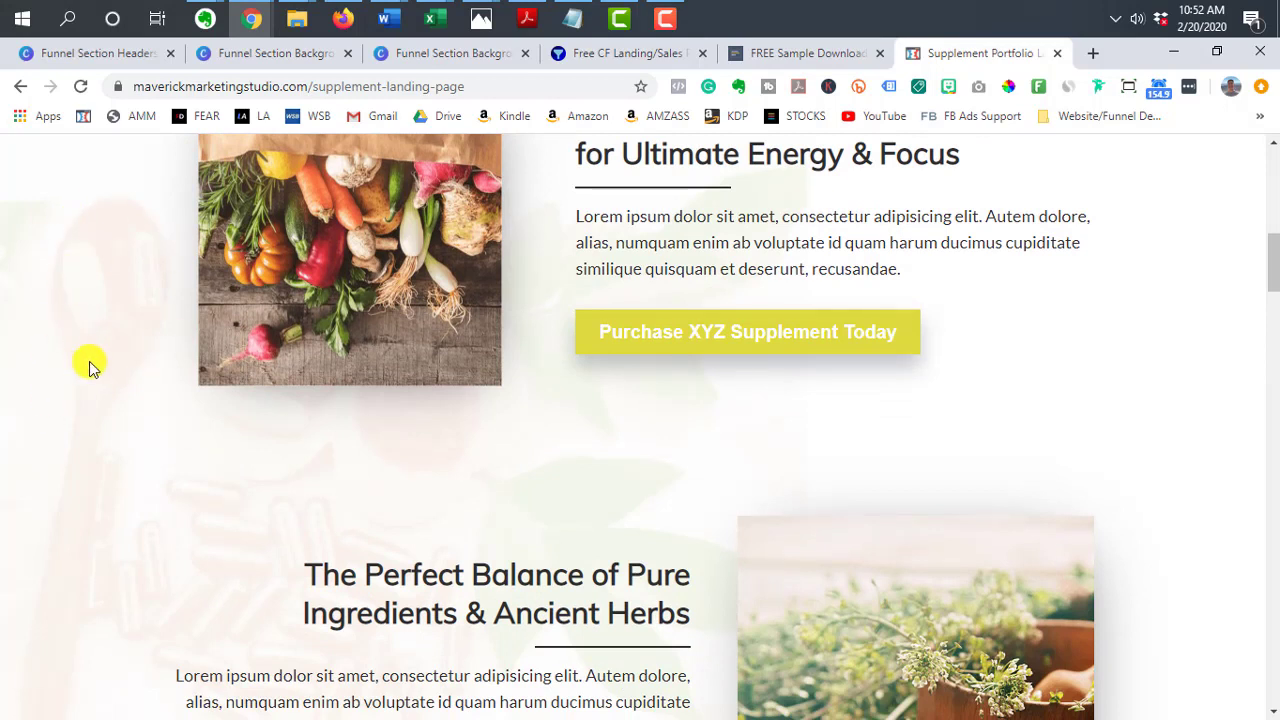
pyautogui.scroll(3, 98, 360)
pyautogui.scroll(-3, 114, 349)
# Examine how the faded background spans both ingredient sections, and review the backgrounds from The Benefits Are Endless down to the local farms section
pyautogui.scroll(-5, 149, 219)
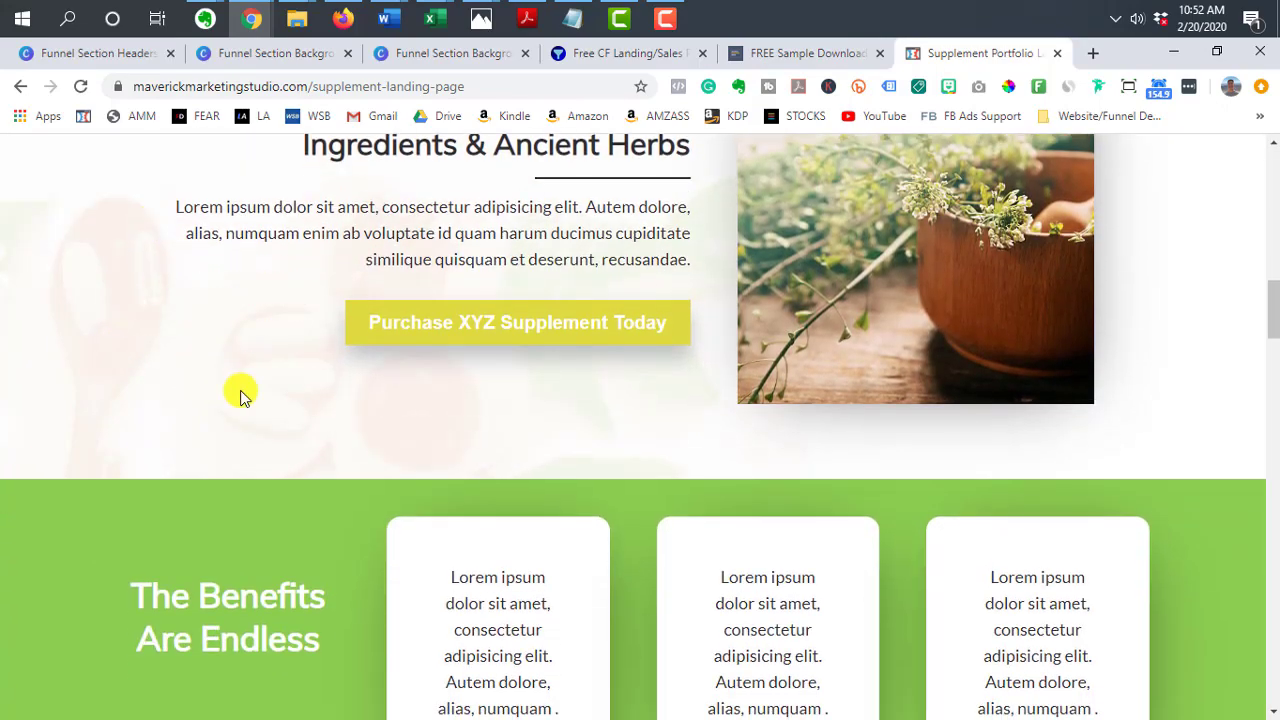
pyautogui.scroll(5, 243, 391)
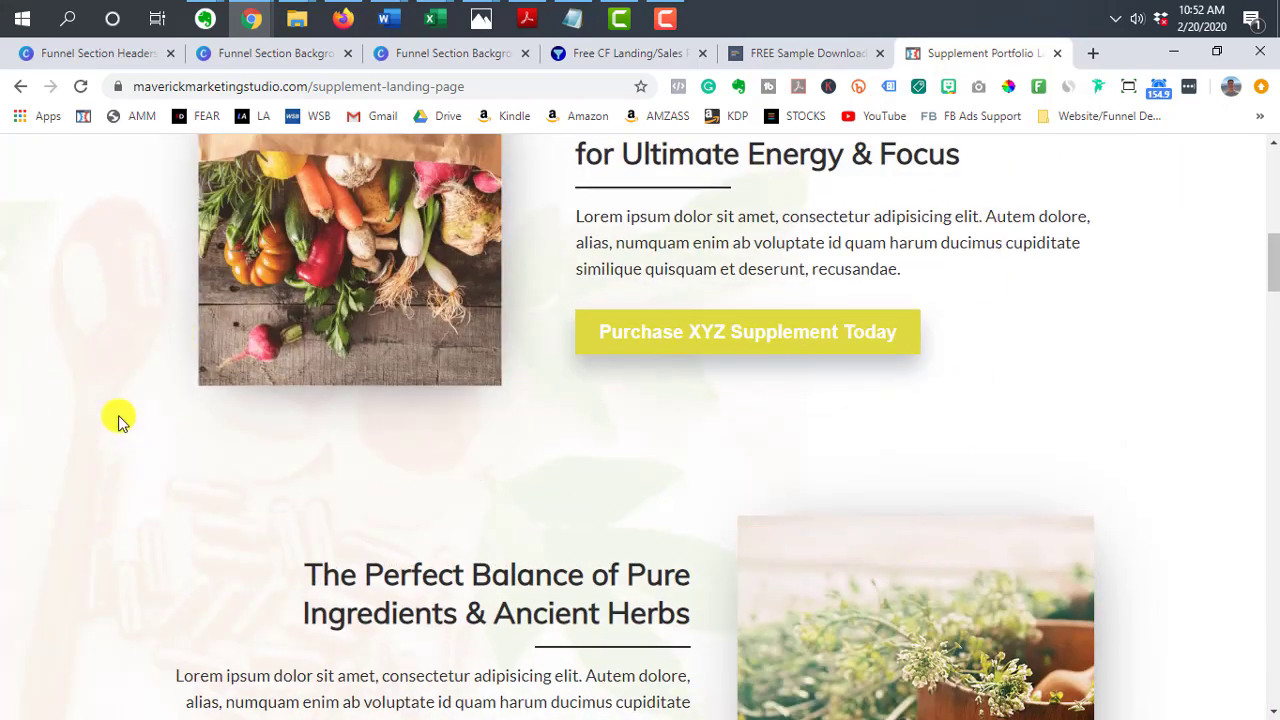
pyautogui.scroll(-4, 920, 442)
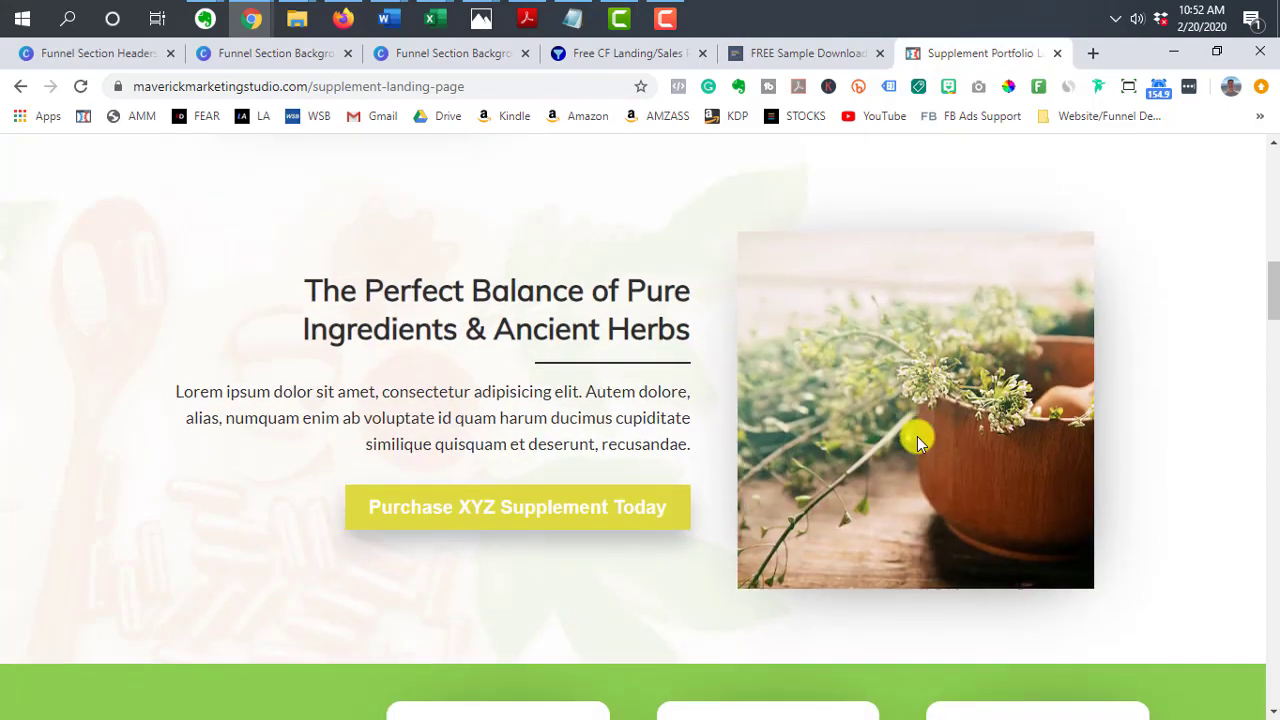
pyautogui.scroll(6, 916, 438)
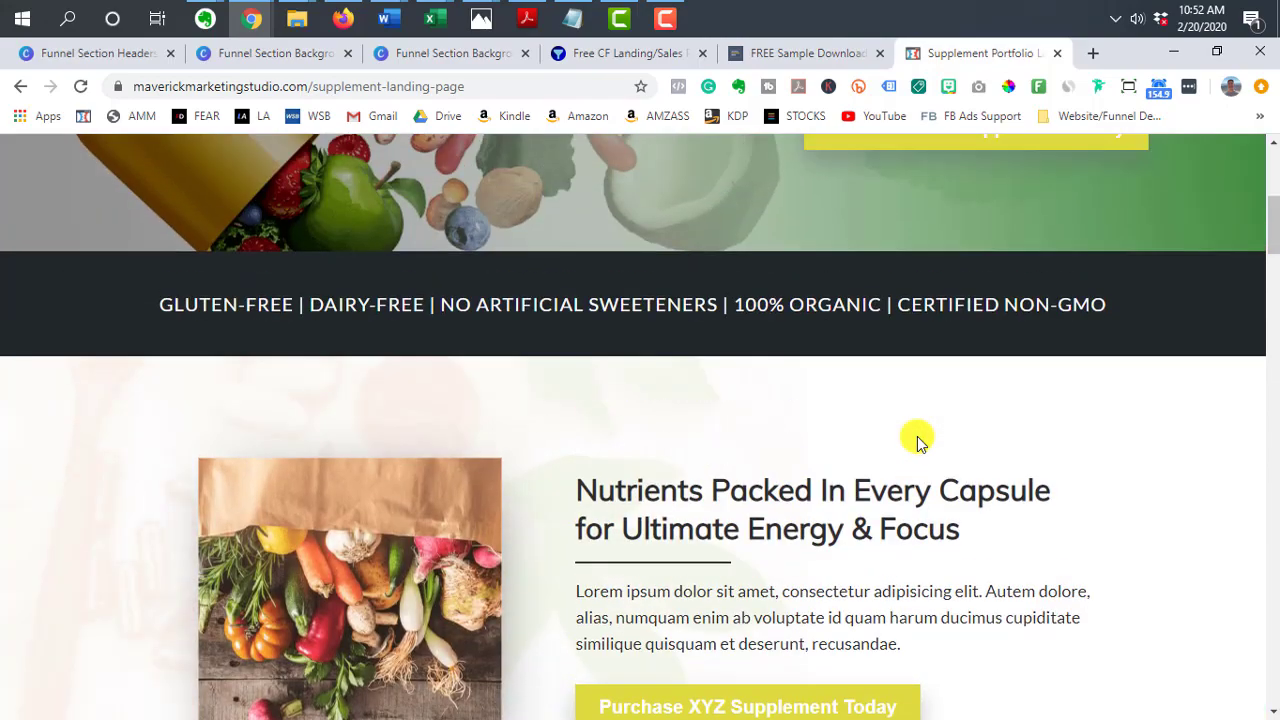
pyautogui.scroll(-3, 905, 430)
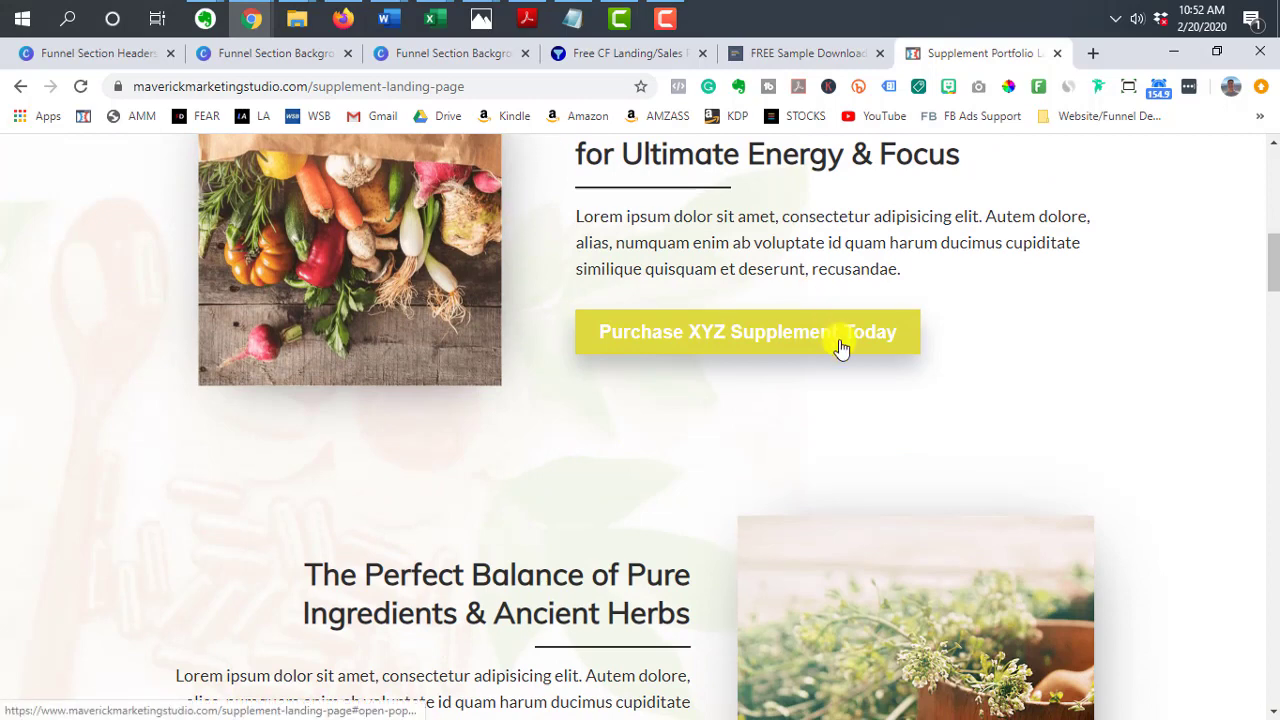
pyautogui.scroll(2, 840, 347)
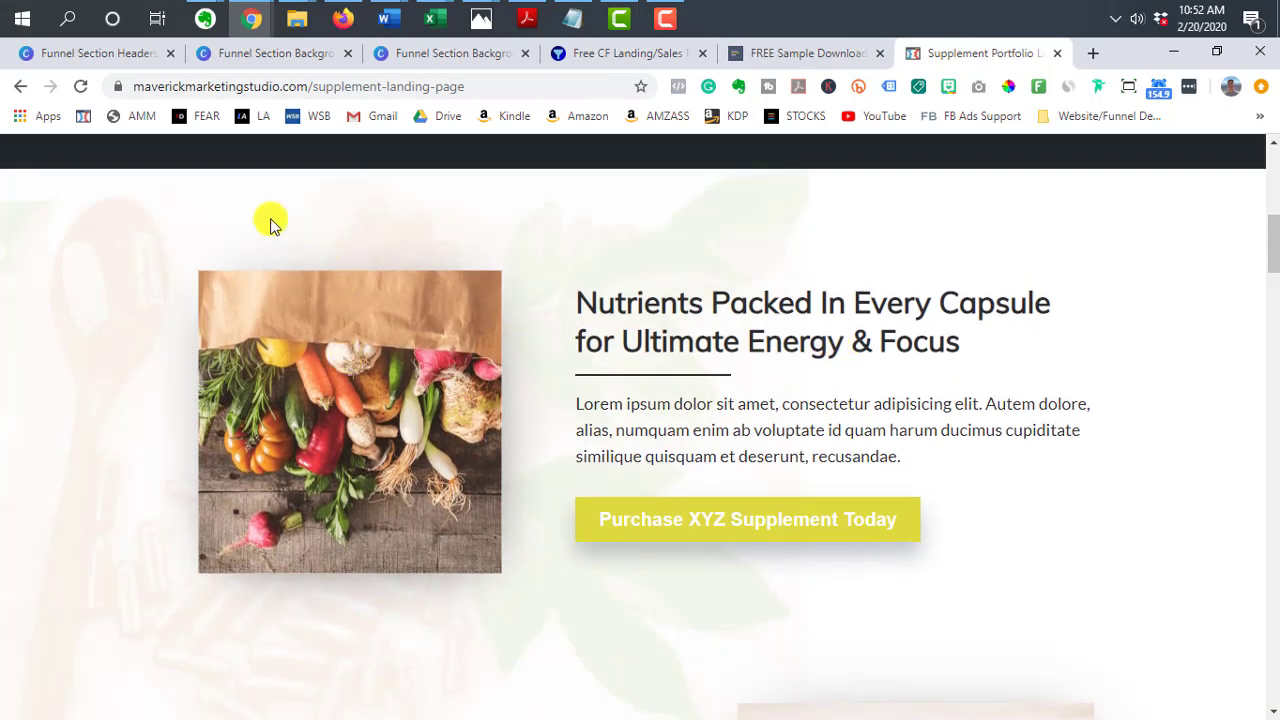
pyautogui.scroll(-10, 147, 285)
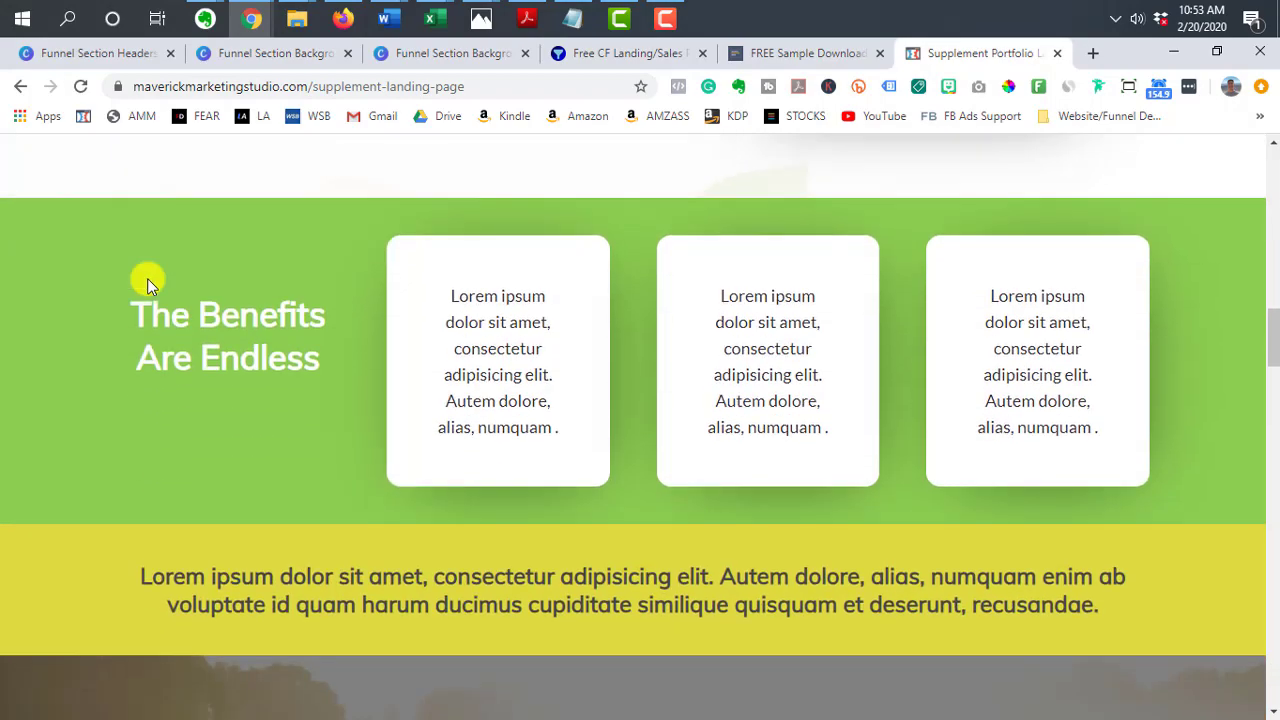
pyautogui.scroll(-4, 147, 278)
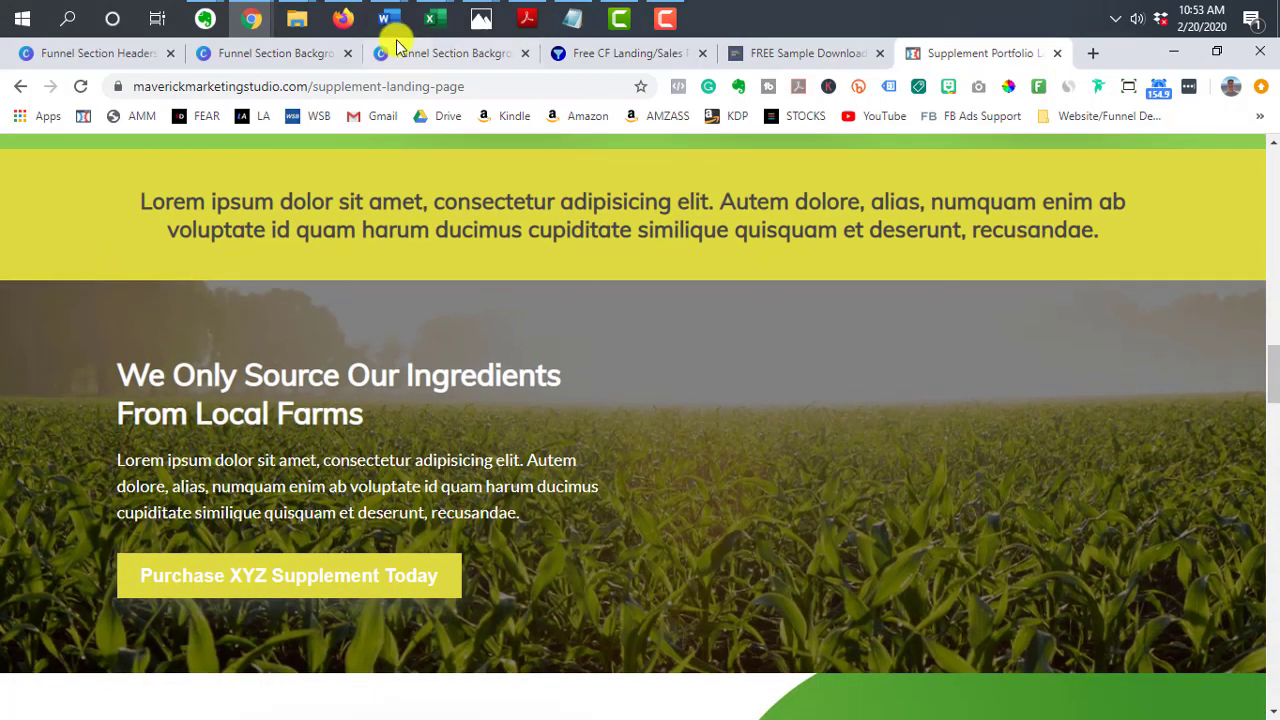
# Switch to the Funnel Section Backgrounds (1440x540) design and review its templates from the background colors page through the circle, flower and landscape photo pages
pyautogui.click(430, 52)
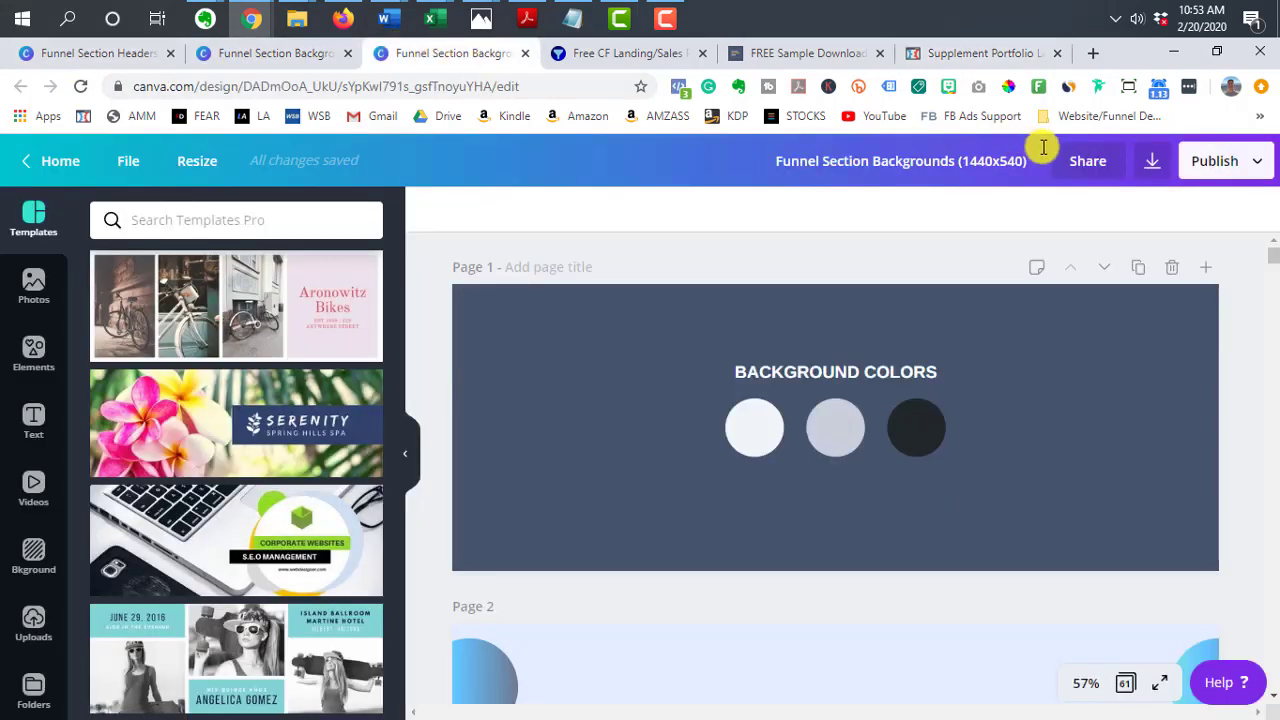
pyautogui.scroll(-20, 945, 379)
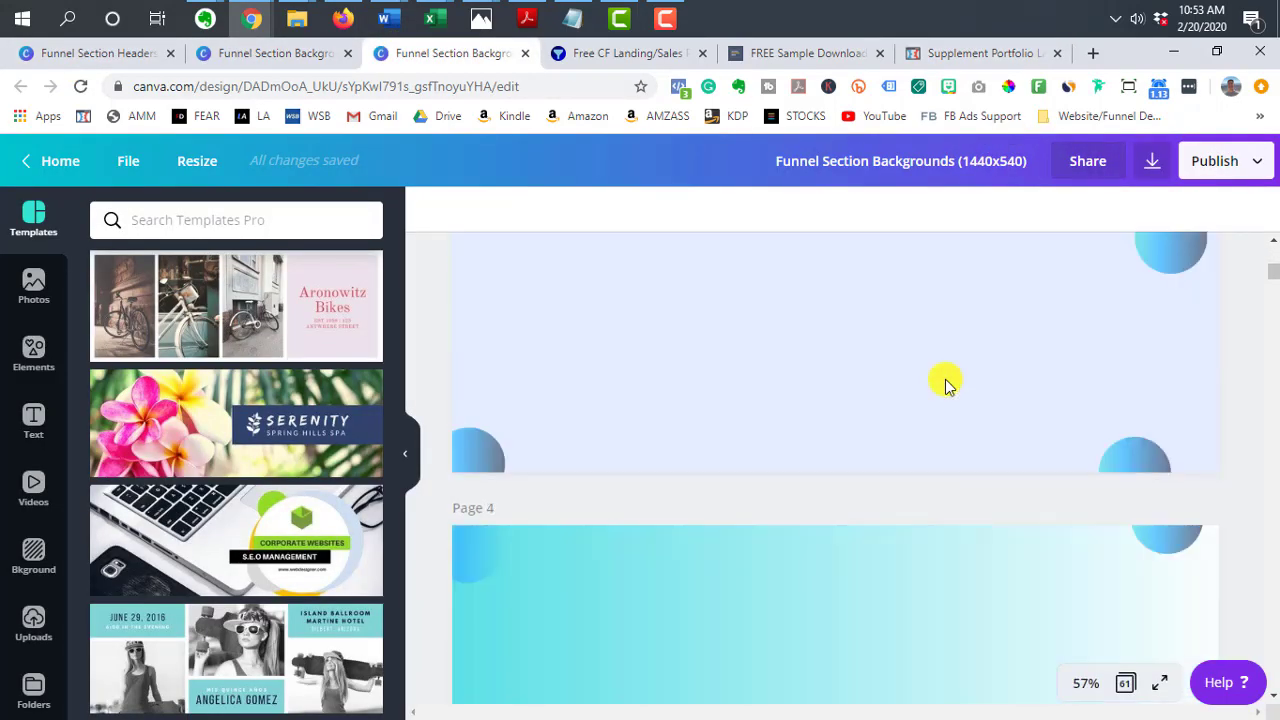
pyautogui.scroll(-20, 945, 379)
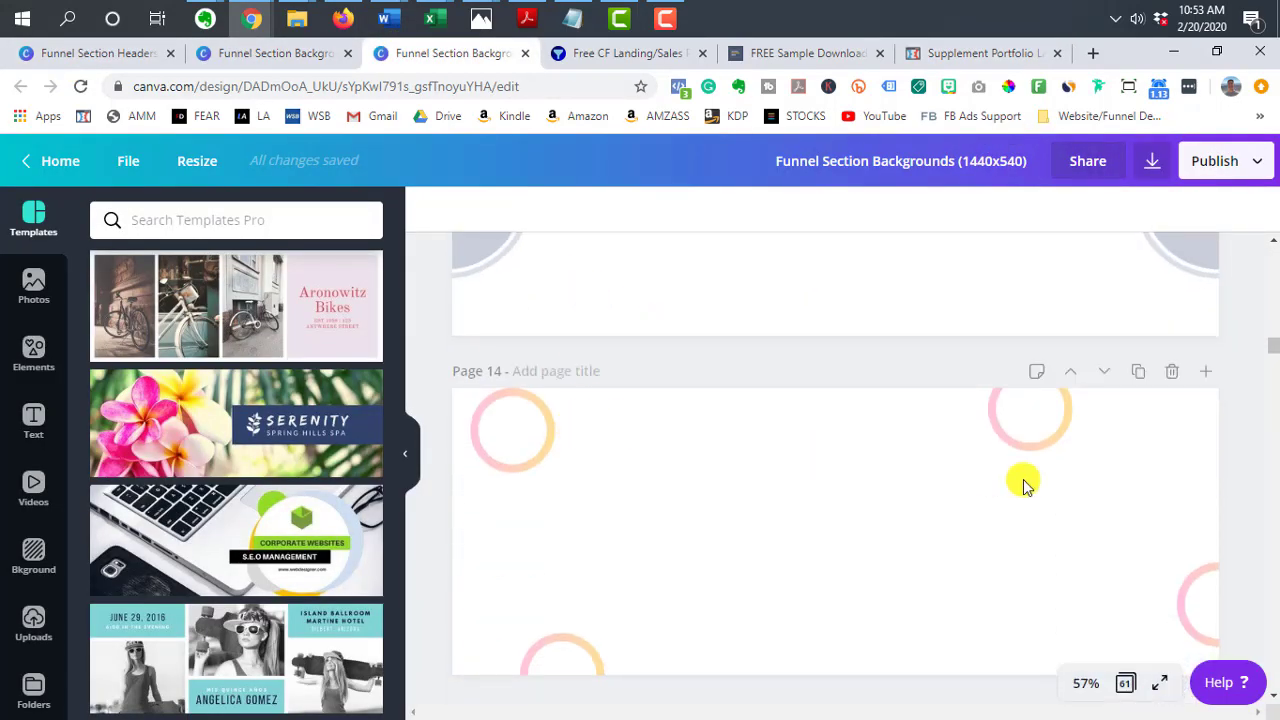
pyautogui.scroll(-20, 1020, 470)
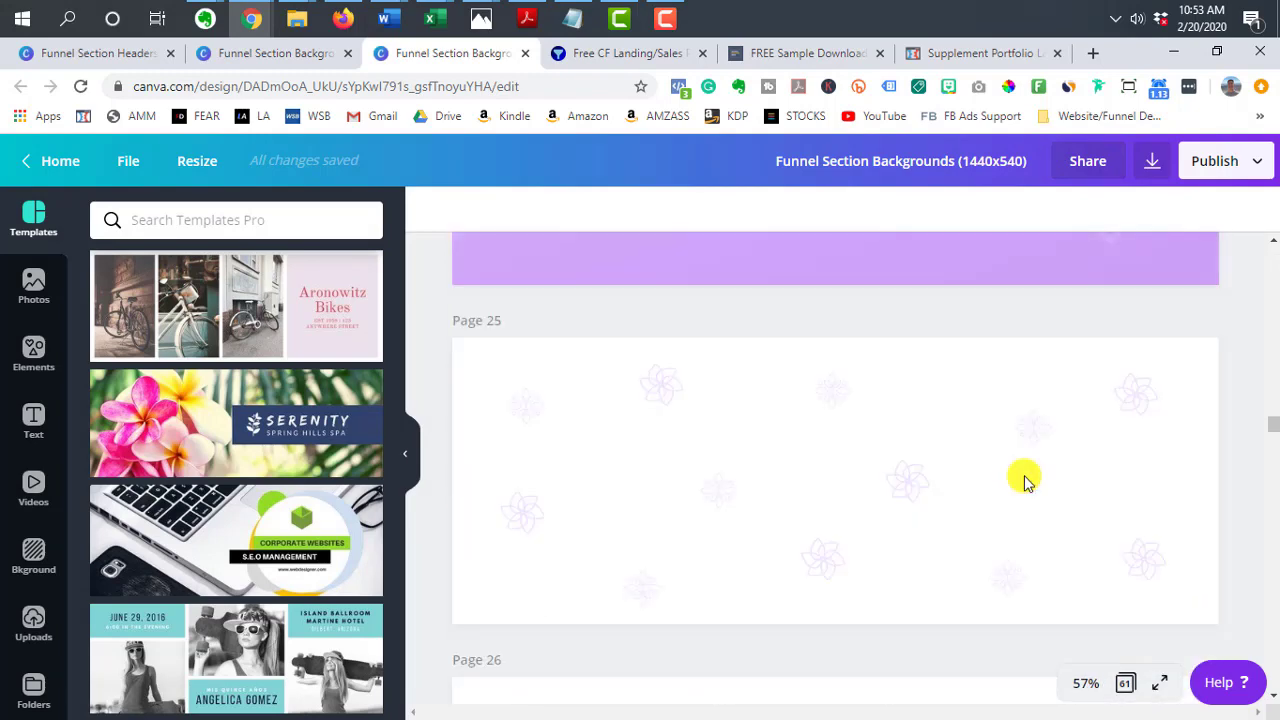
pyautogui.scroll(8, 771, 449)
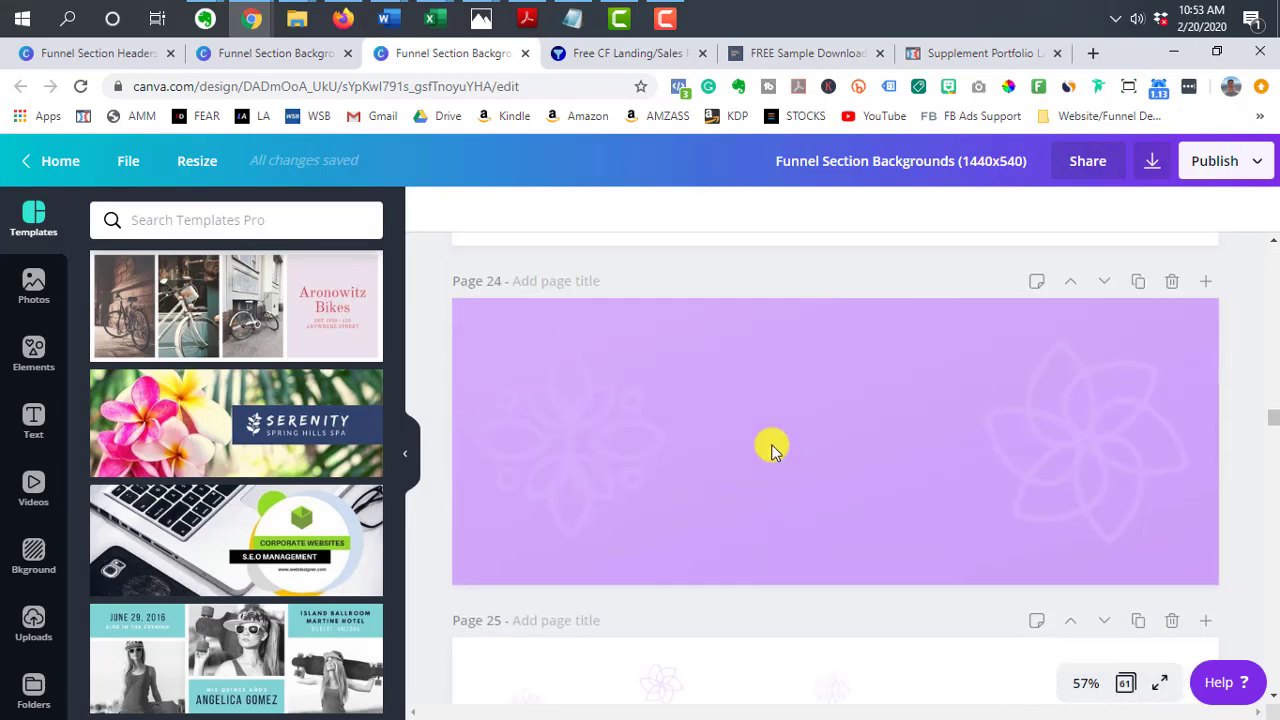
pyautogui.scroll(-10, 771, 449)
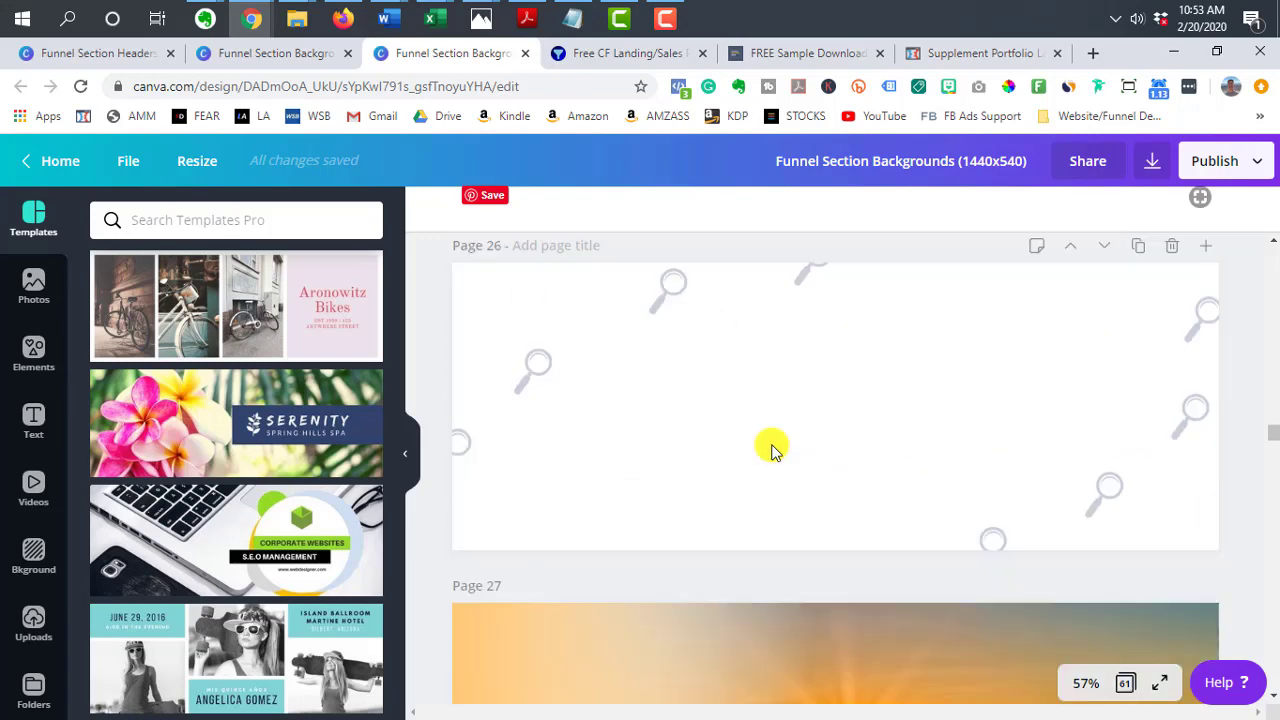
pyautogui.scroll(-10, 771, 449)
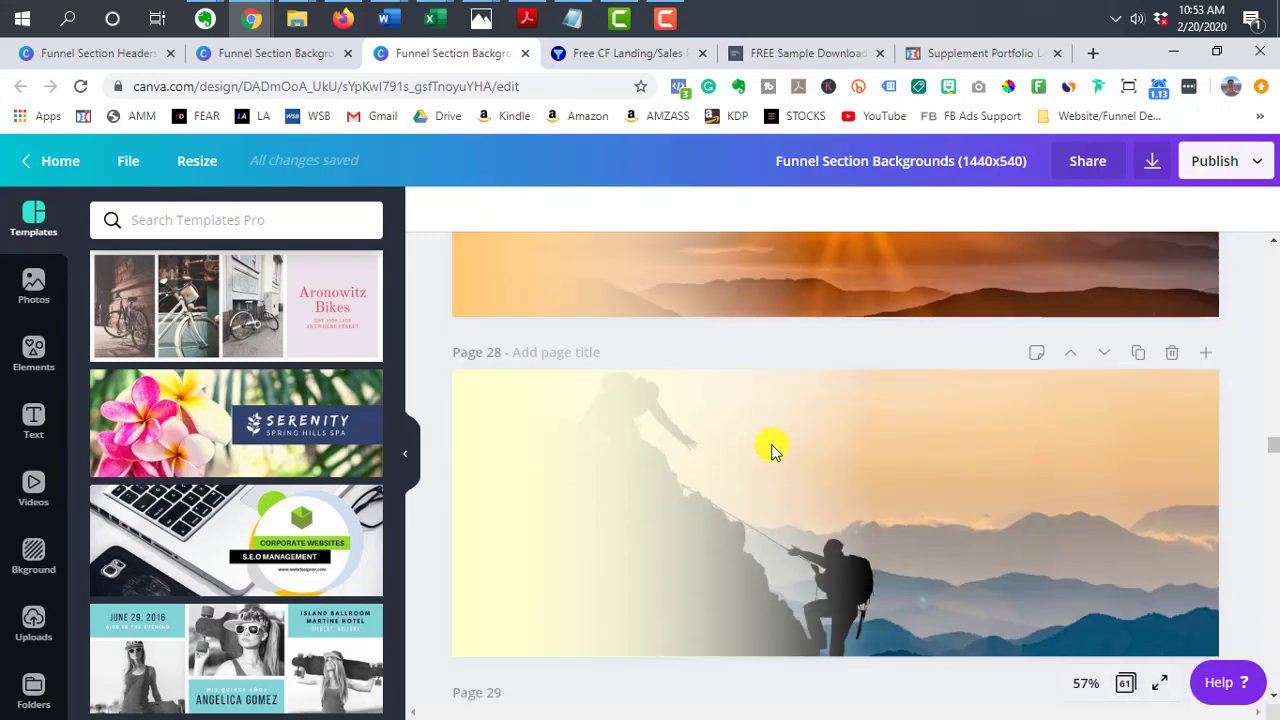
pyautogui.scroll(-4, 771, 449)
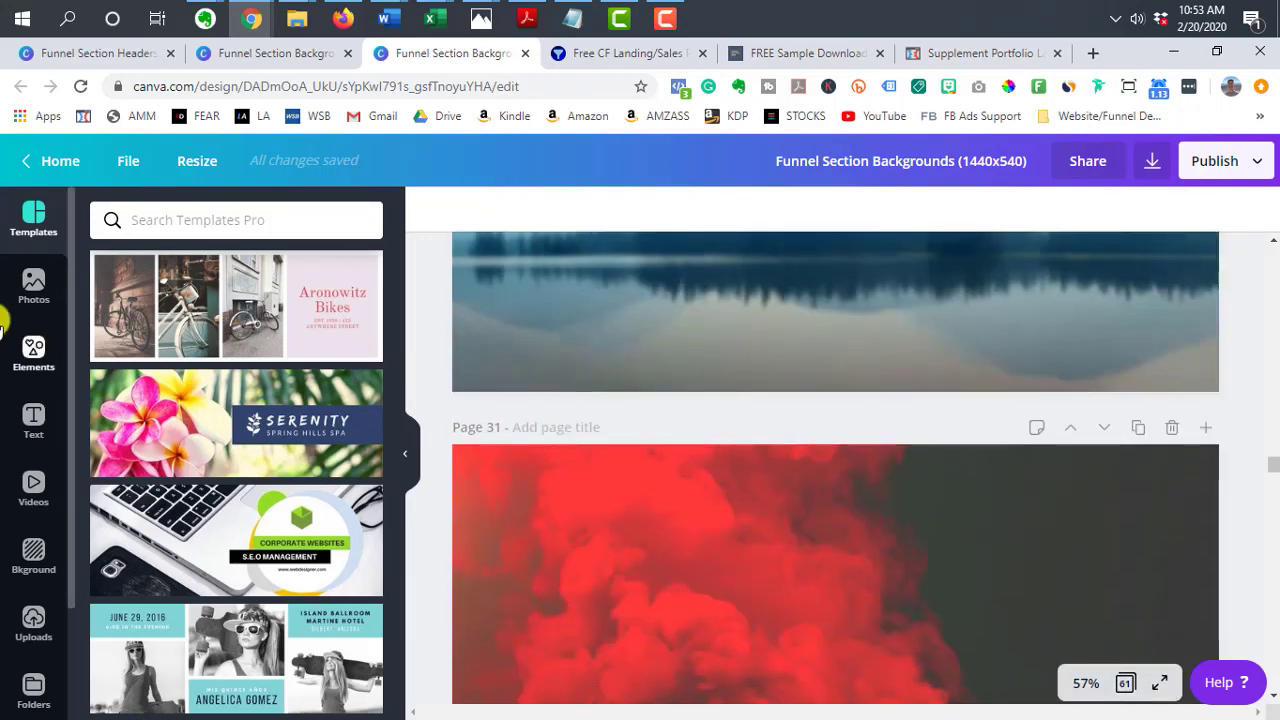
# Review the 1440x540 templates from the red smoke background on page 31 to the pastel wave background on page 39
pyautogui.scroll(-5, 646, 449)
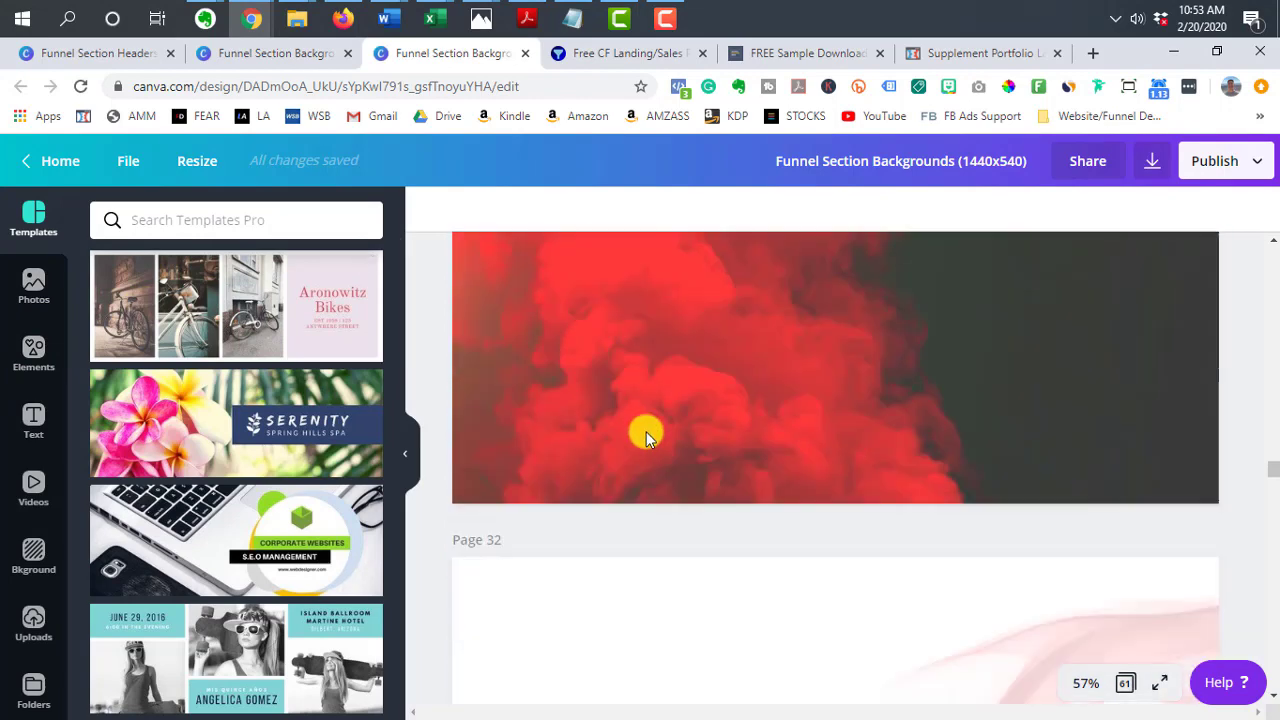
pyautogui.scroll(-2, 900, 315)
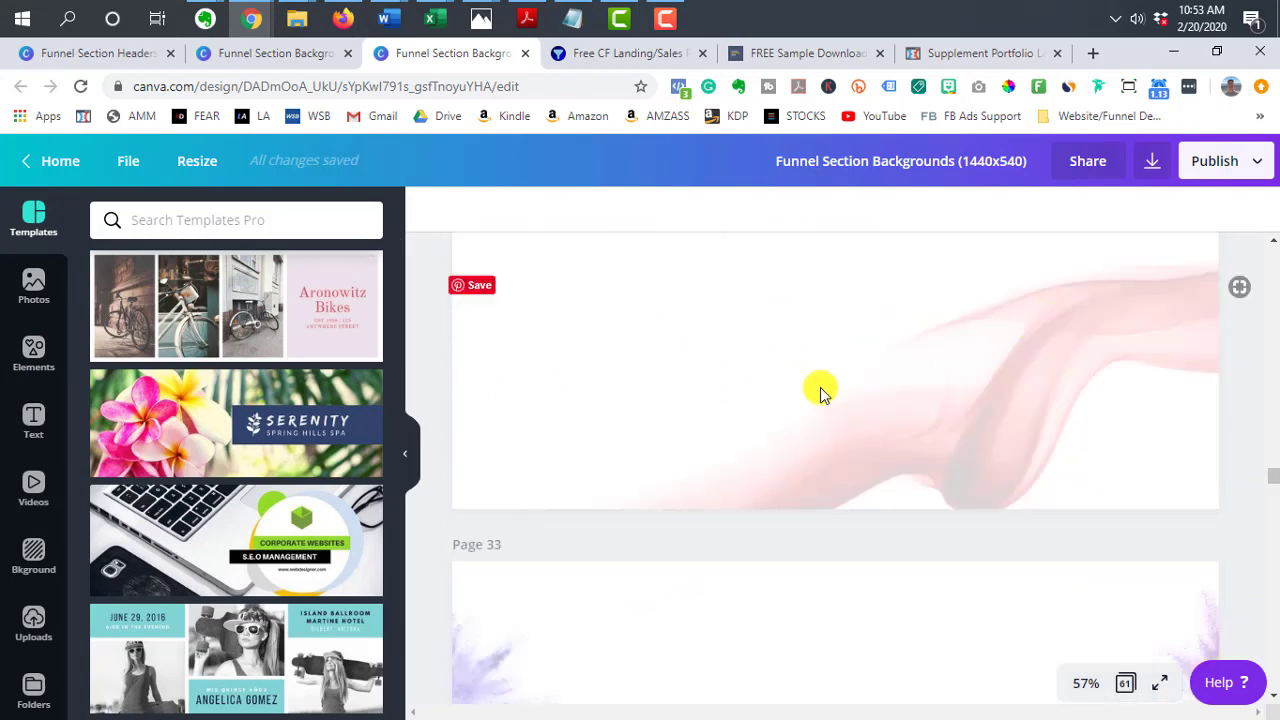
pyautogui.scroll(-3, 828, 400)
pyautogui.scroll(1, 578, 422)
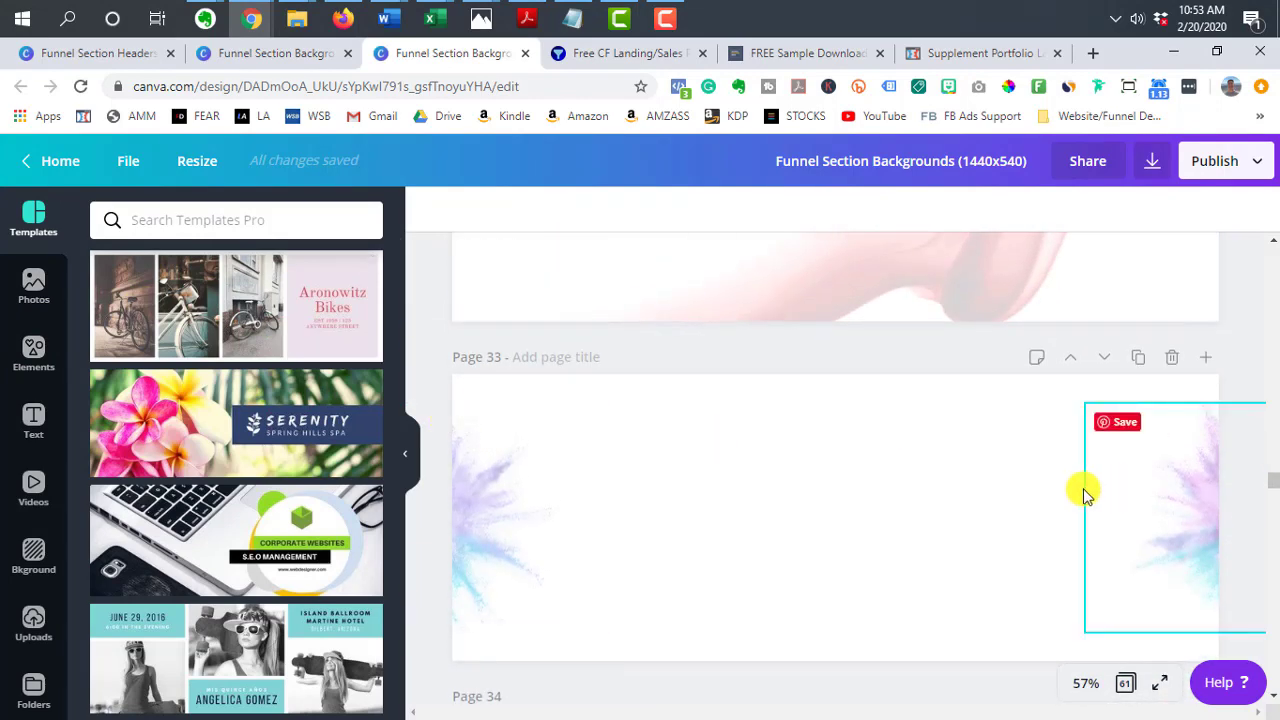
pyautogui.scroll(-3, 575, 478)
pyautogui.scroll(-3, 576, 474)
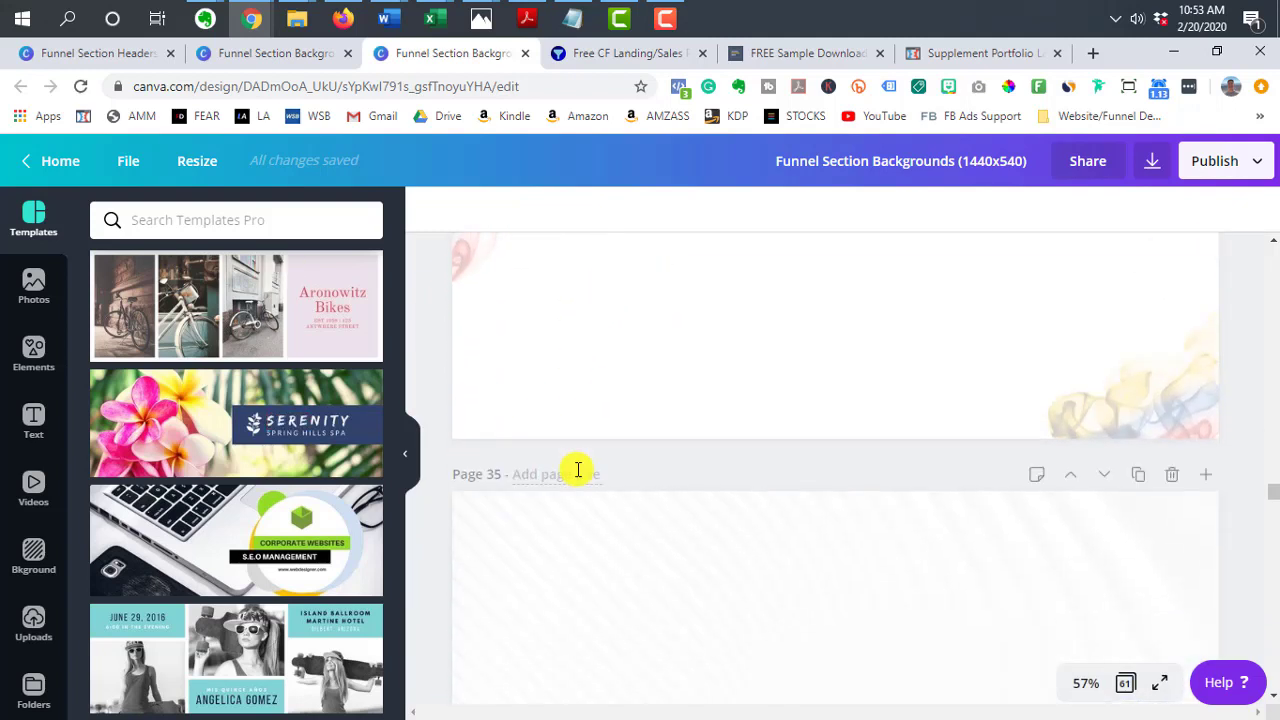
pyautogui.scroll(-3, 576, 470)
pyautogui.scroll(1, 1063, 374)
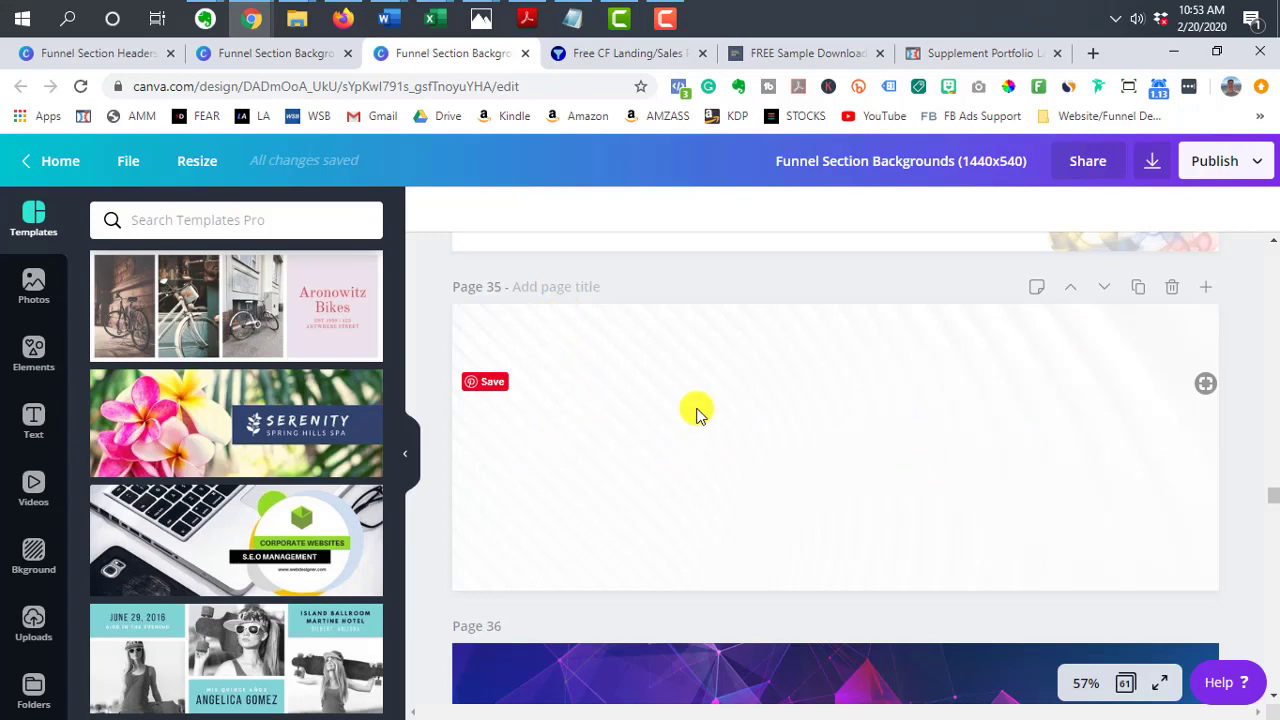
pyautogui.scroll(-3, 752, 410)
pyautogui.scroll(-10, 750, 409)
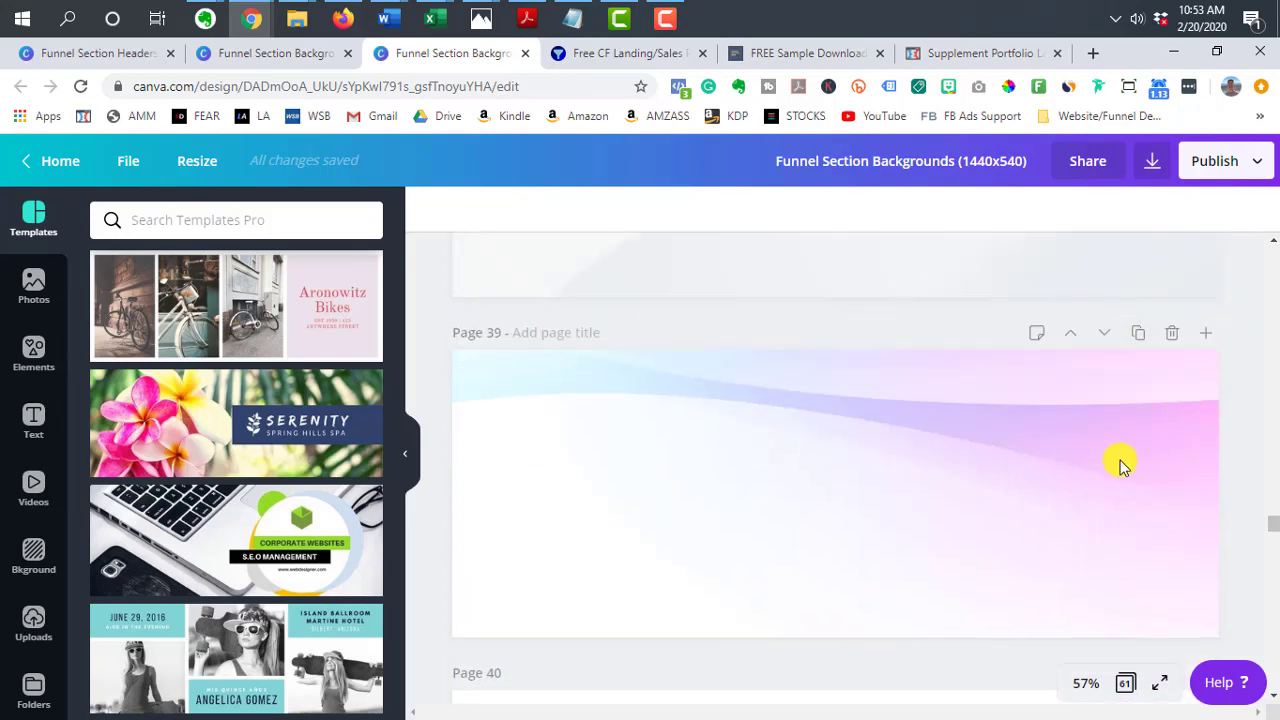
# Review the 1440x540 templates from the star rows and circular photo layouts down to the crop field background on page 52
pyautogui.scroll(-20, 742, 398)
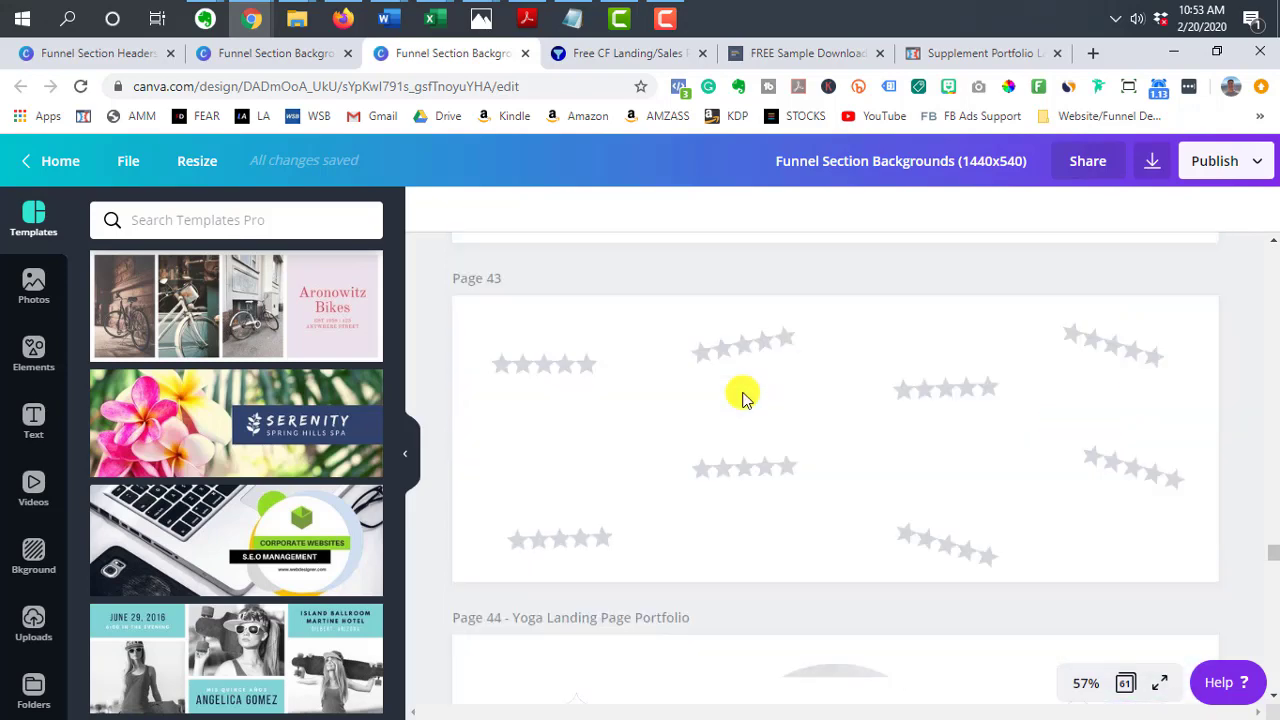
pyautogui.scroll(-15, 742, 398)
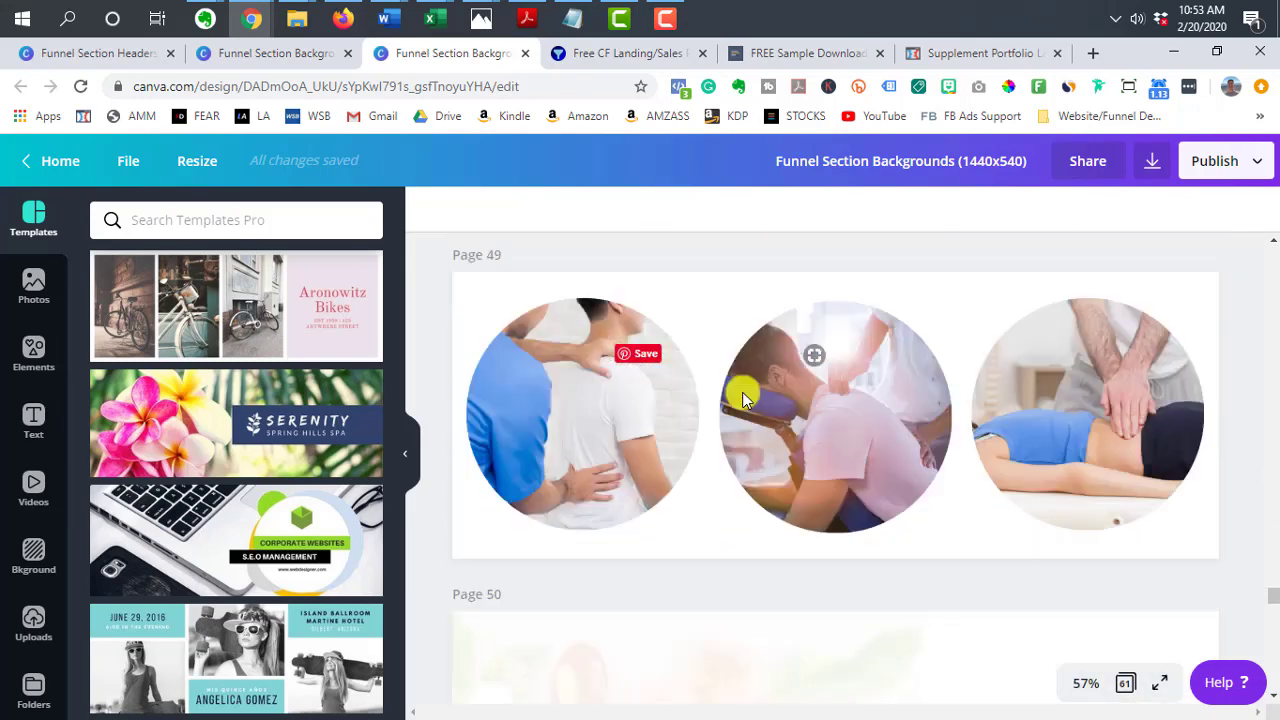
pyautogui.scroll(-10, 730, 368)
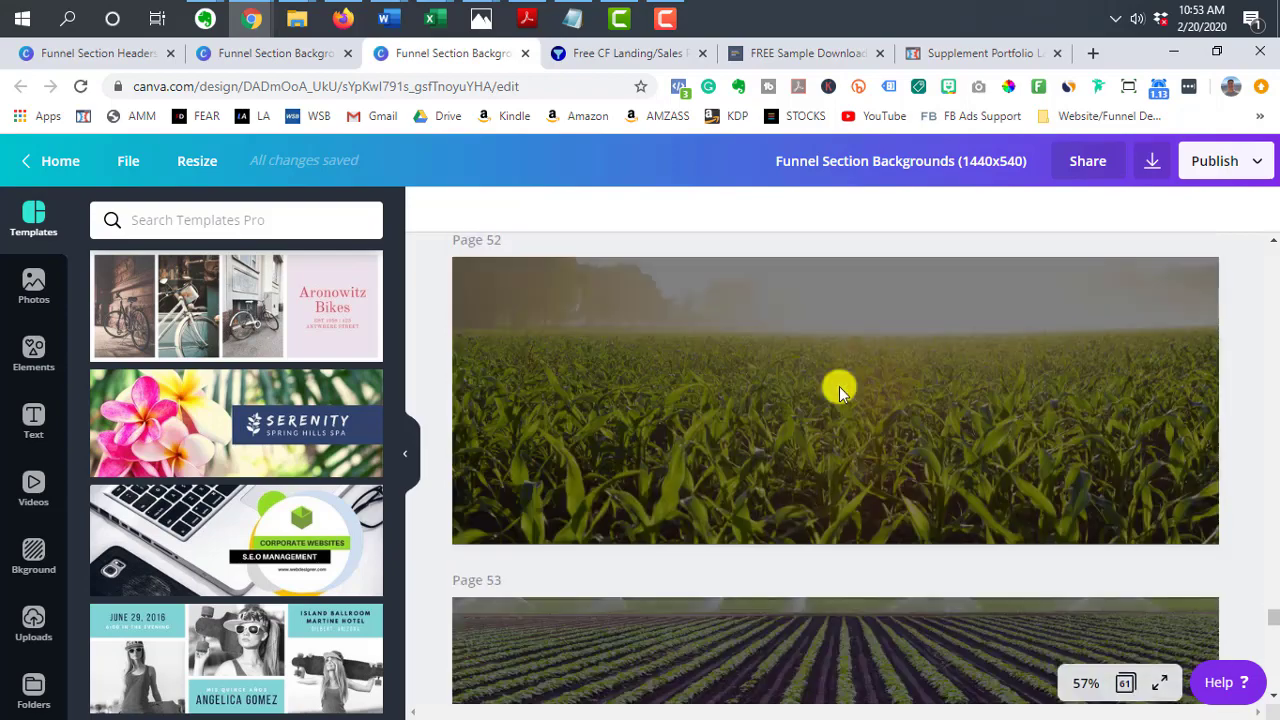
pyautogui.scroll(1, 762, 331)
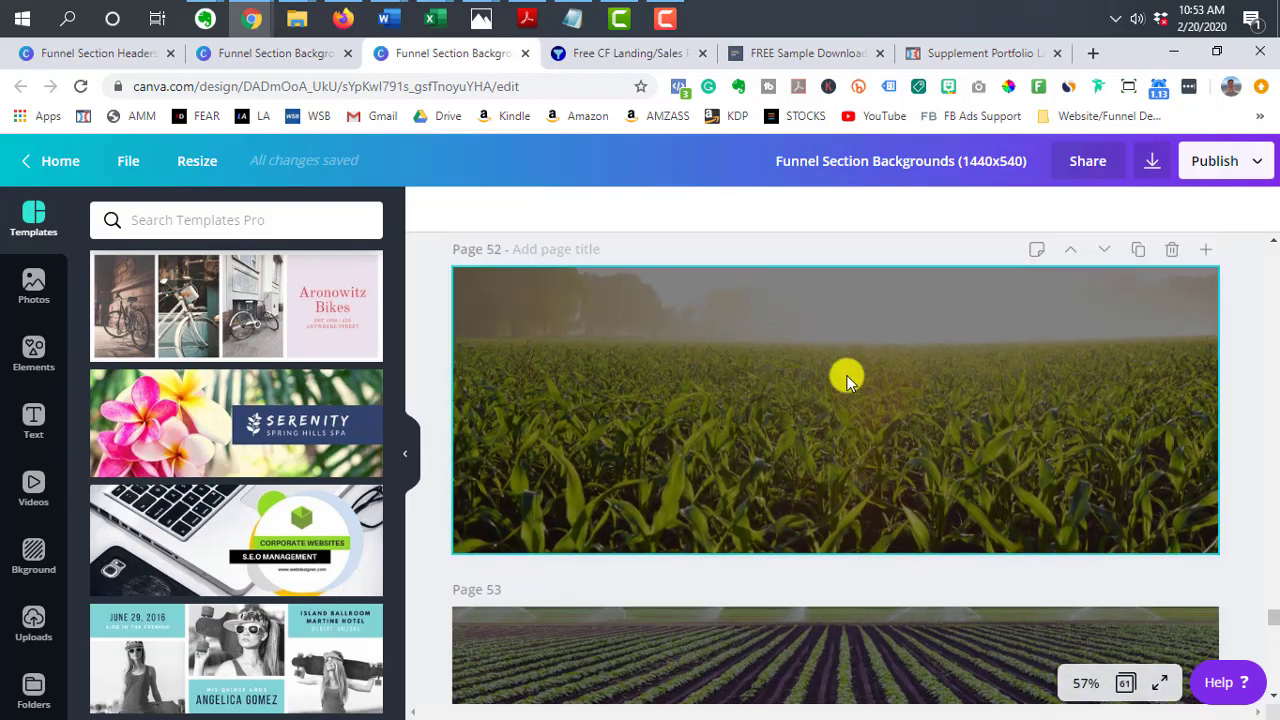
# Compare the page 52 crop field template with the local farms section of the supplement landing page
pyautogui.click(966, 53)
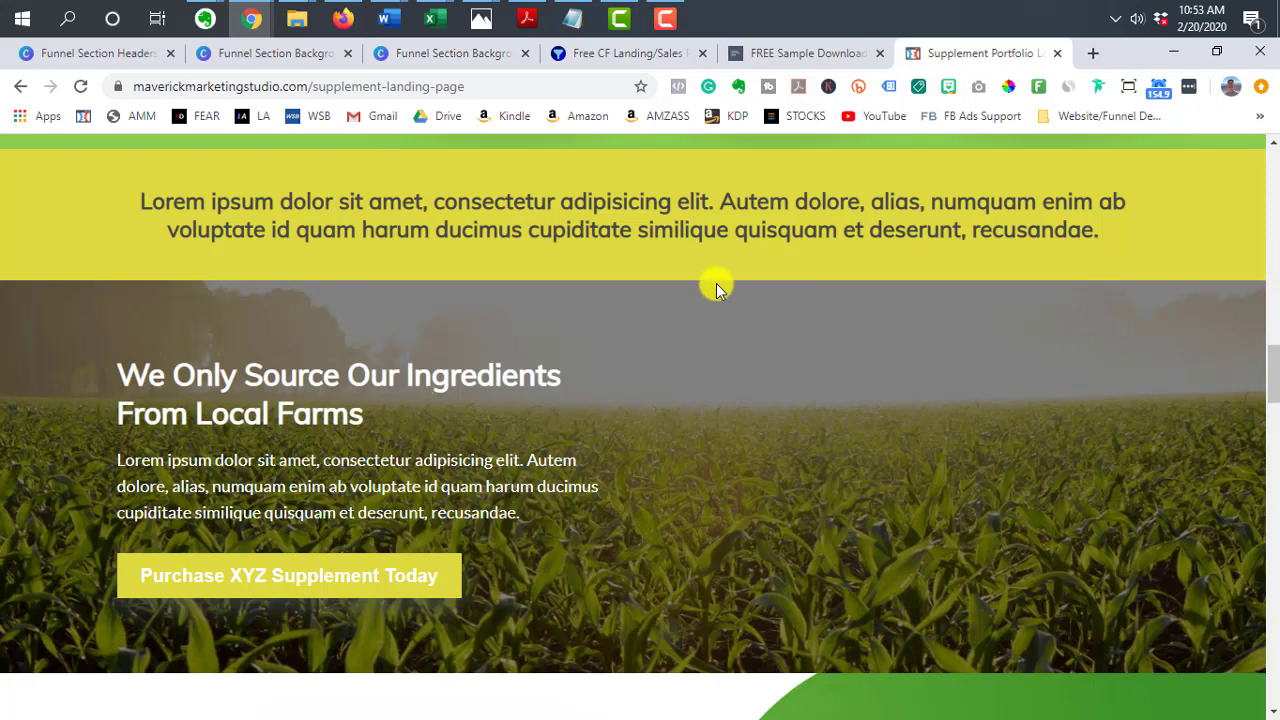
pyautogui.click(414, 55)
pyautogui.click(266, 51)
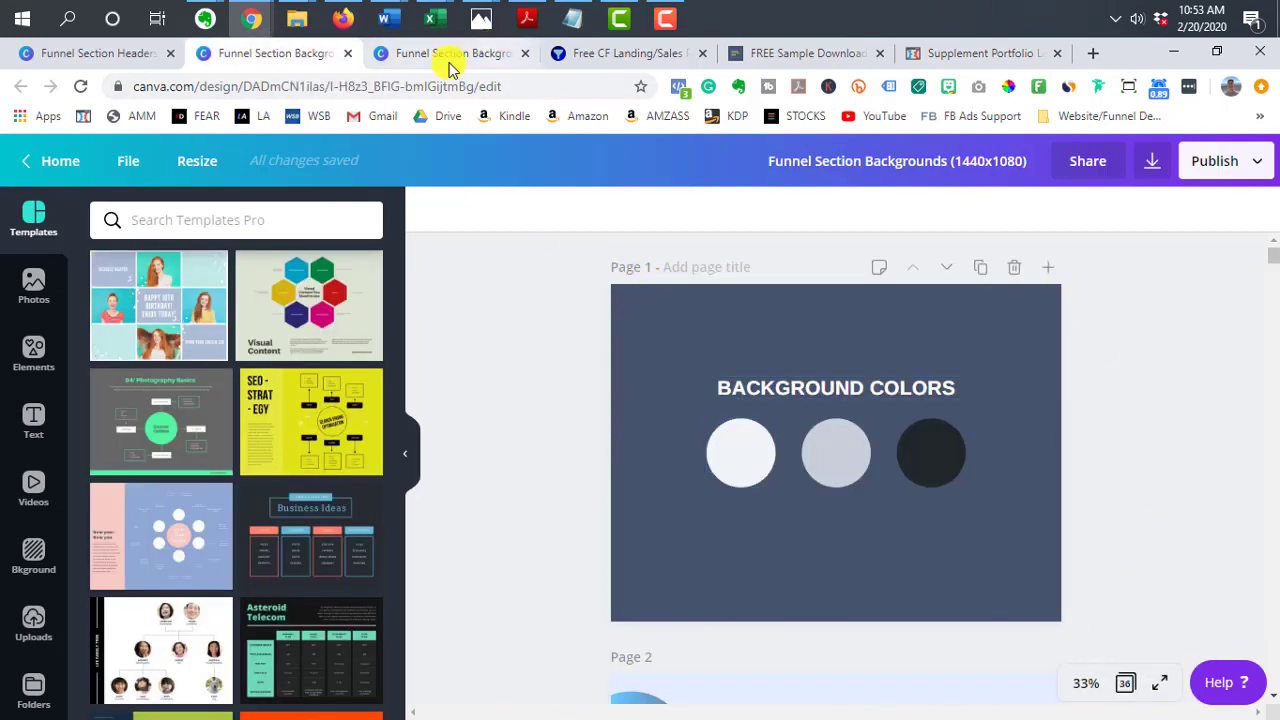
pyautogui.click(489, 55)
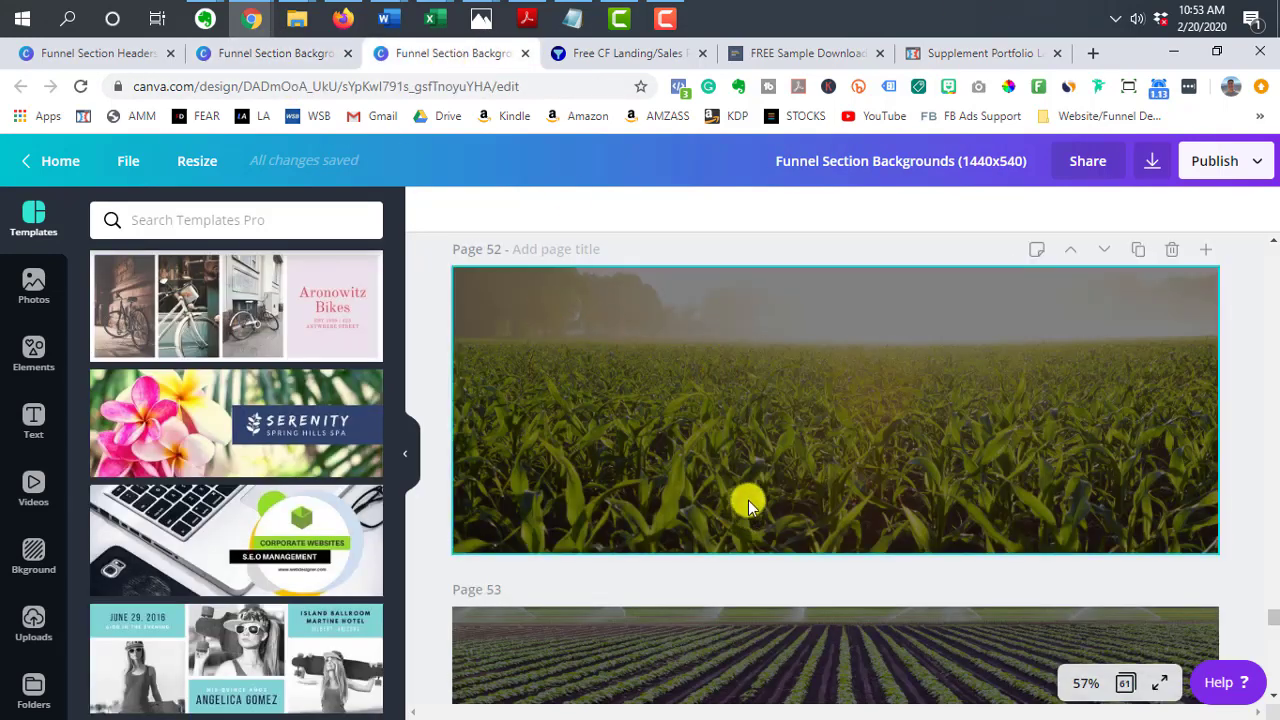
# Compare the Our Mission section background on the supplement page with the plowed field template on page 53 of the 1440x540 design
pyautogui.click(958, 52)
pyautogui.scroll(-10, 734, 385)
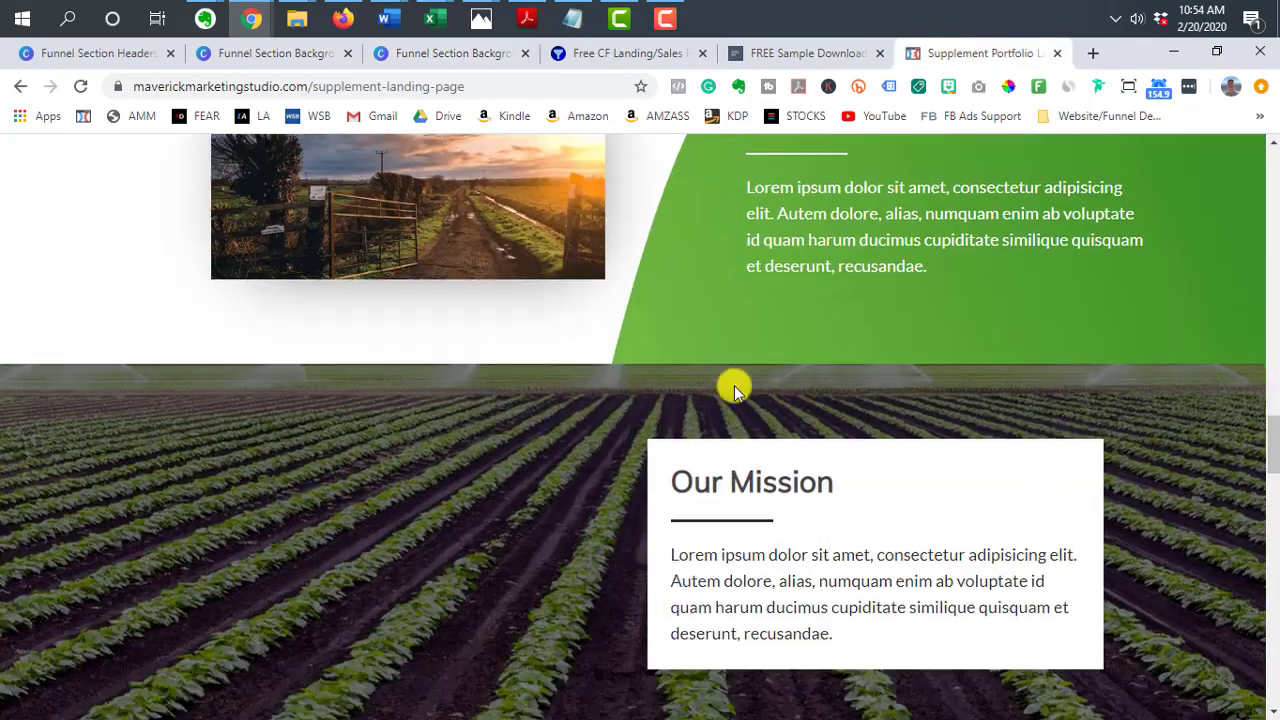
pyautogui.scroll(3, 734, 385)
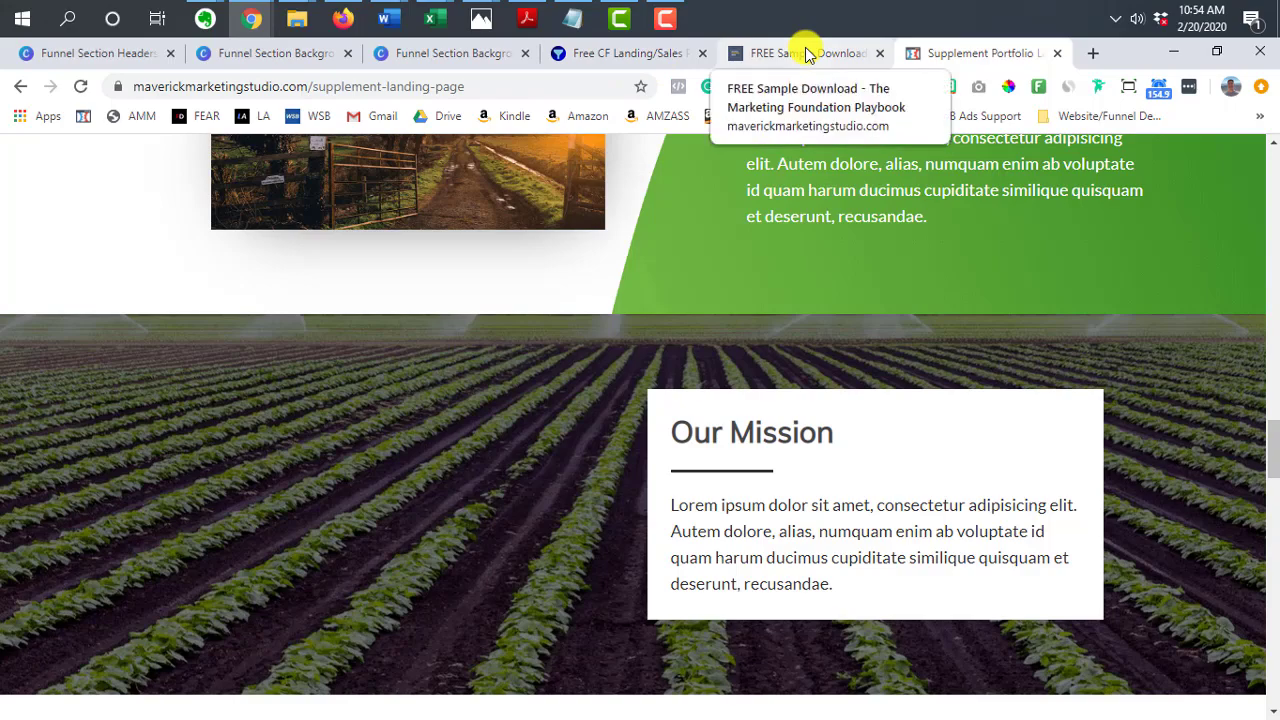
pyautogui.click(455, 53)
pyautogui.scroll(-4, 595, 524)
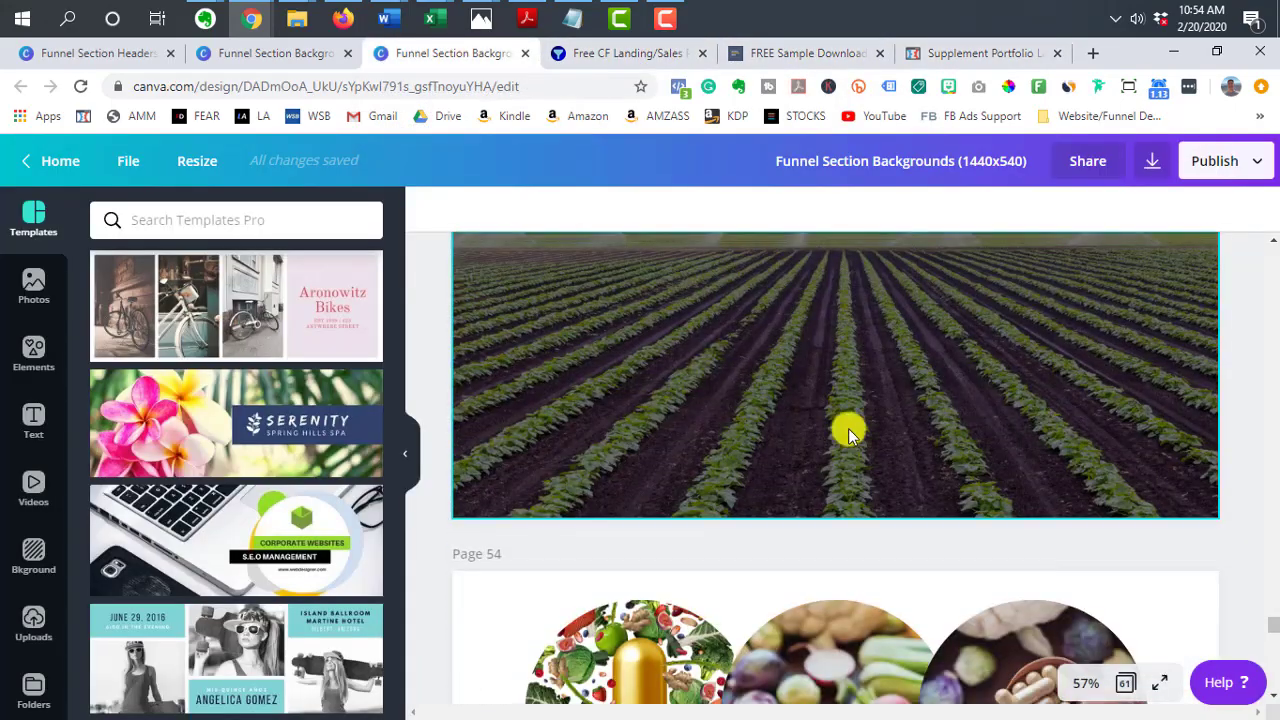
# Return to the supplement landing page and review its customer testimonials background and the free shipping order section
pyautogui.click(1007, 58)
pyautogui.scroll(-15, 880, 494)
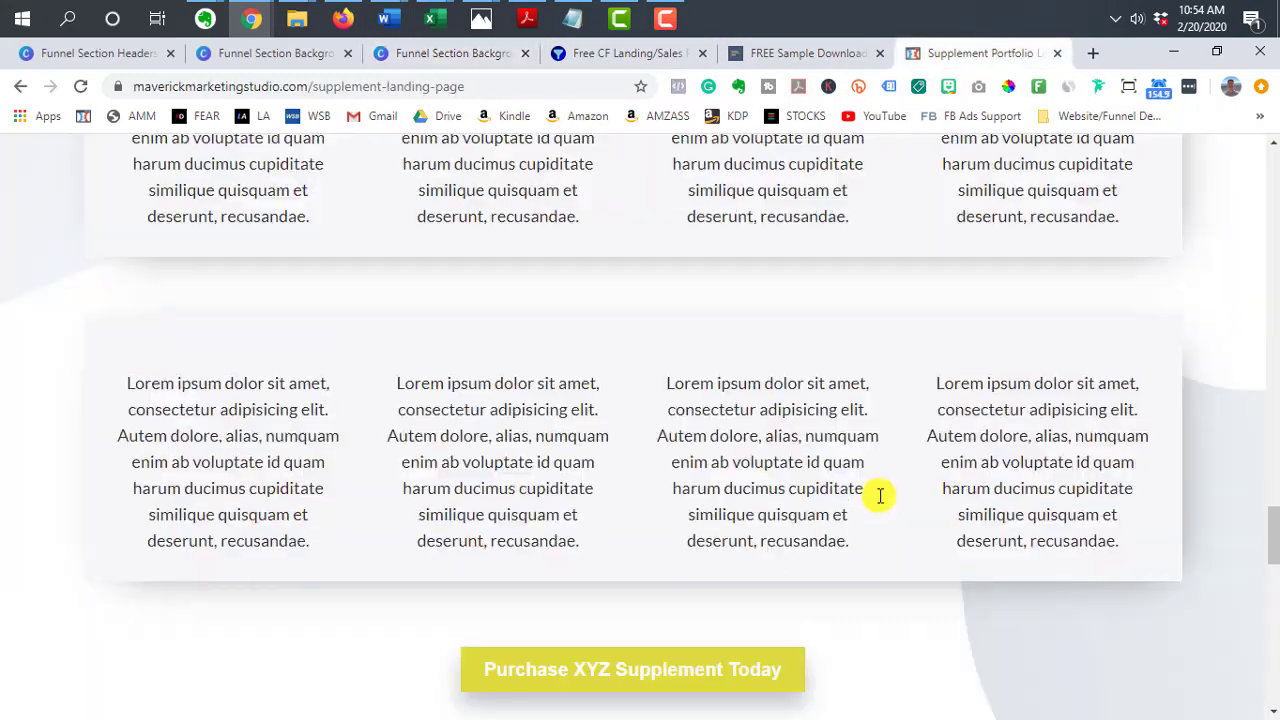
pyautogui.scroll(-2, 880, 493)
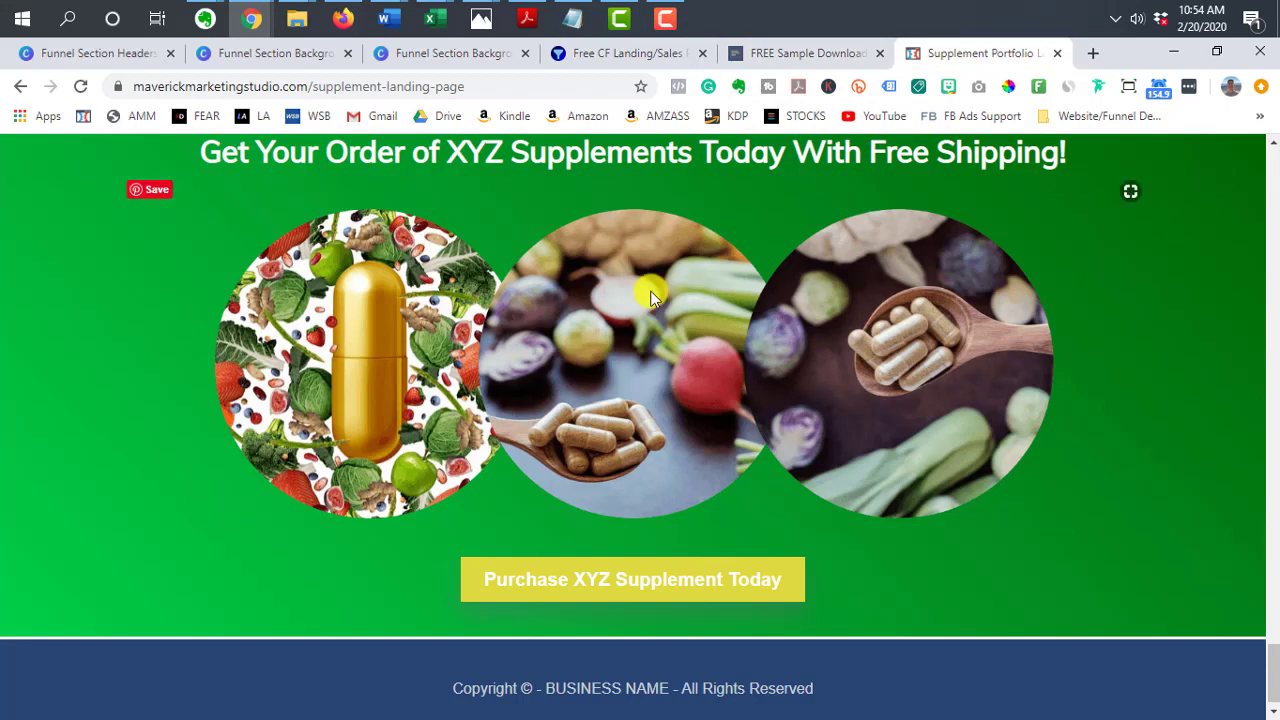
# Glance over the playbook and free funnel ebook pages, and compare the 1440x540 circular supplement photo template with the supplement page's order section
pyautogui.click(766, 55)
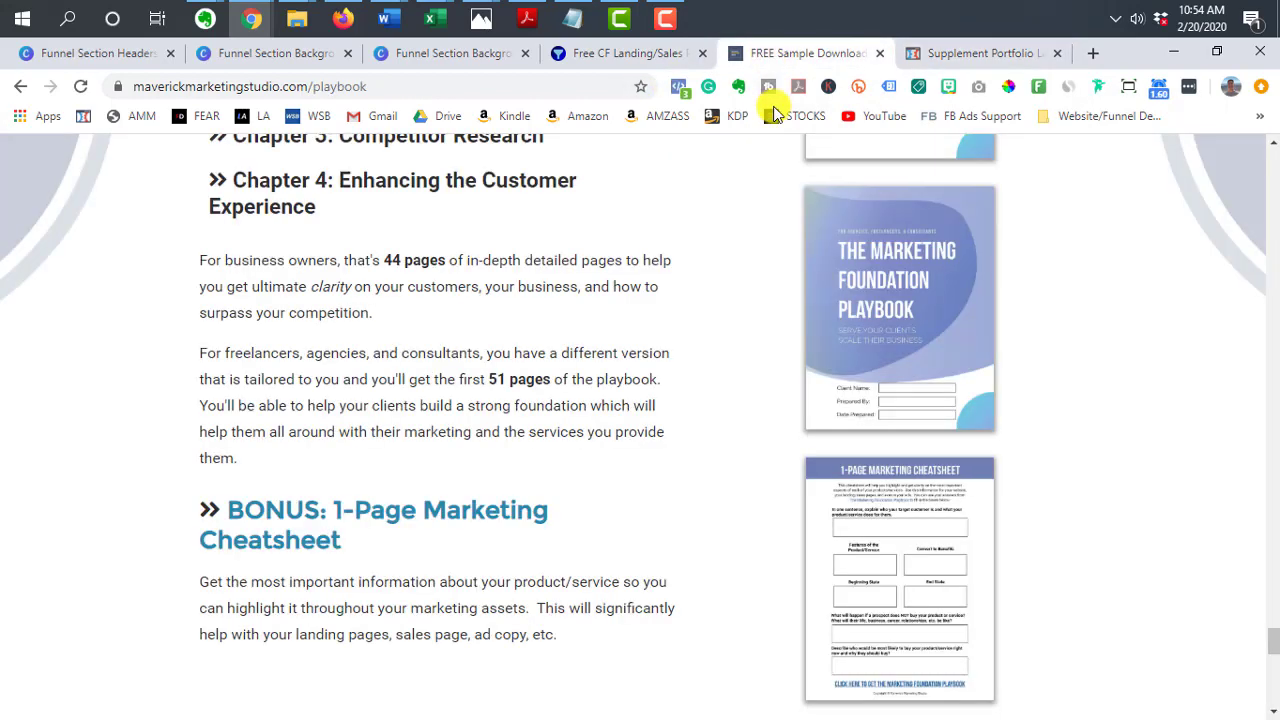
pyautogui.click(560, 53)
pyautogui.scroll(-5, 536, 500)
pyautogui.scroll(3, 506, 400)
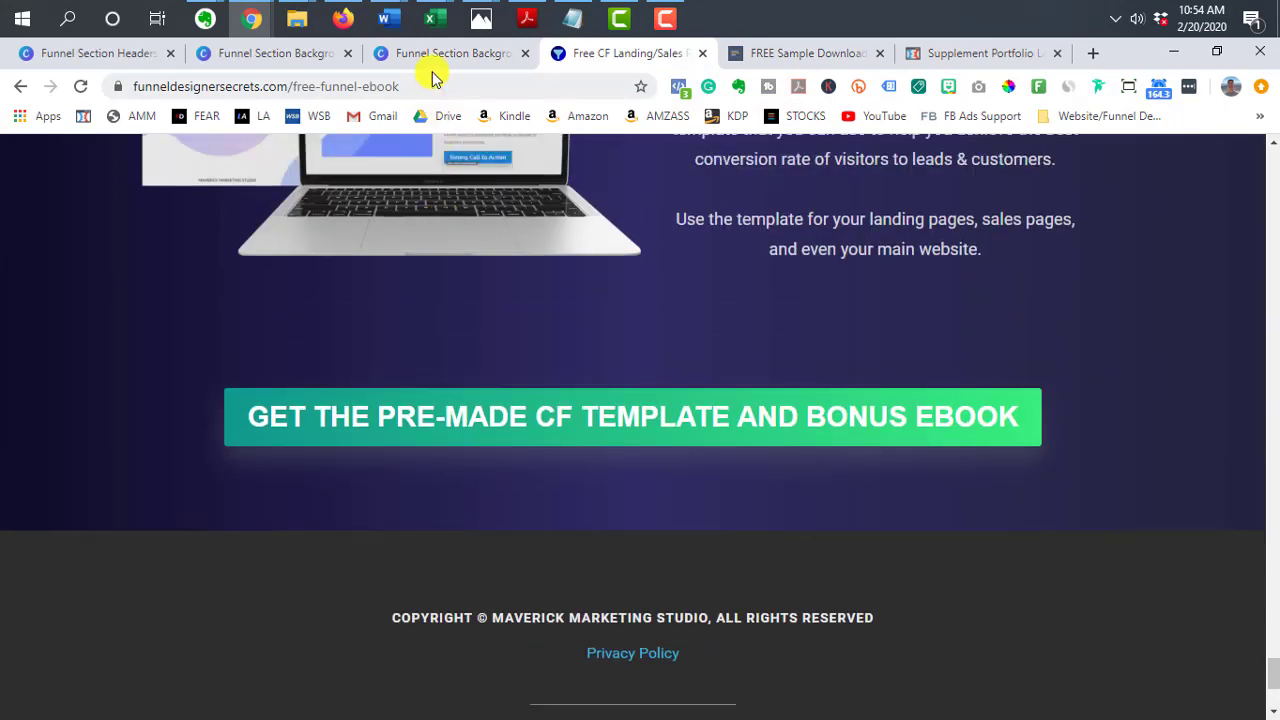
pyautogui.click(437, 55)
pyautogui.scroll(-5, 536, 429)
pyautogui.scroll(2, 832, 293)
pyautogui.click(938, 55)
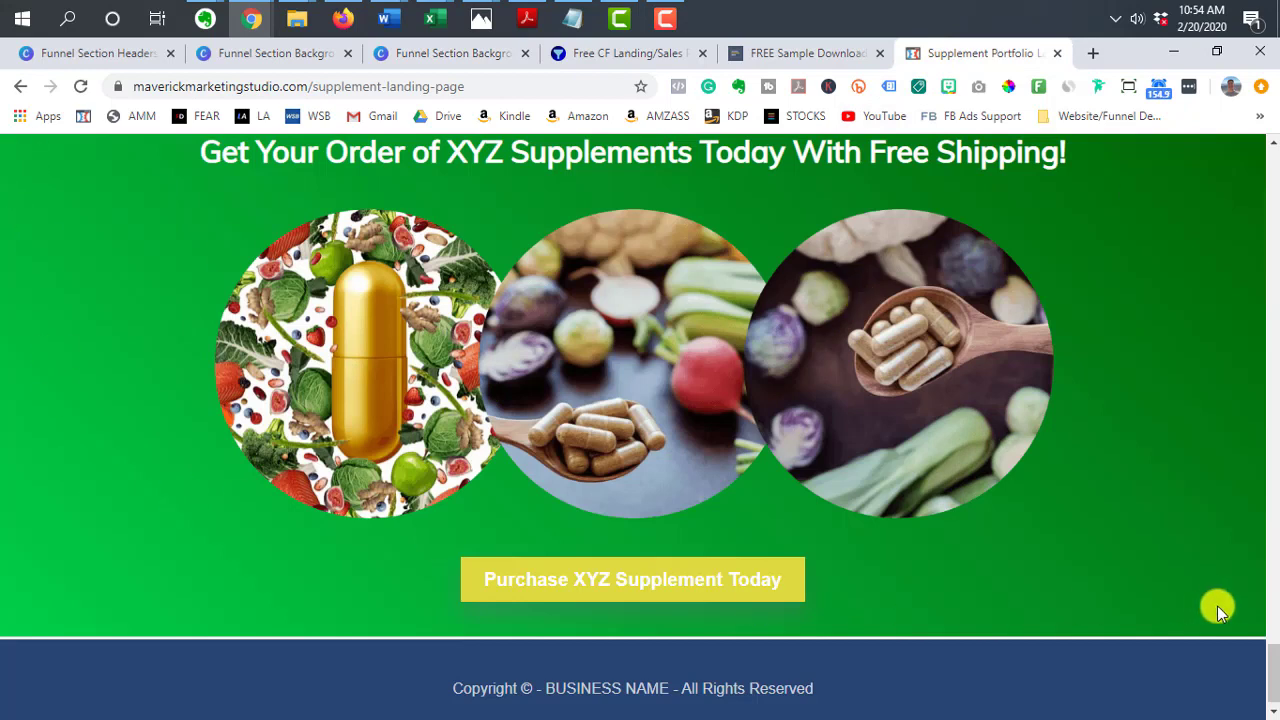
# Review the supplement page upward from the free shipping order section to the shapes behind the customer testimonials and the Our Mission background
pyautogui.scroll(1, 532, 267)
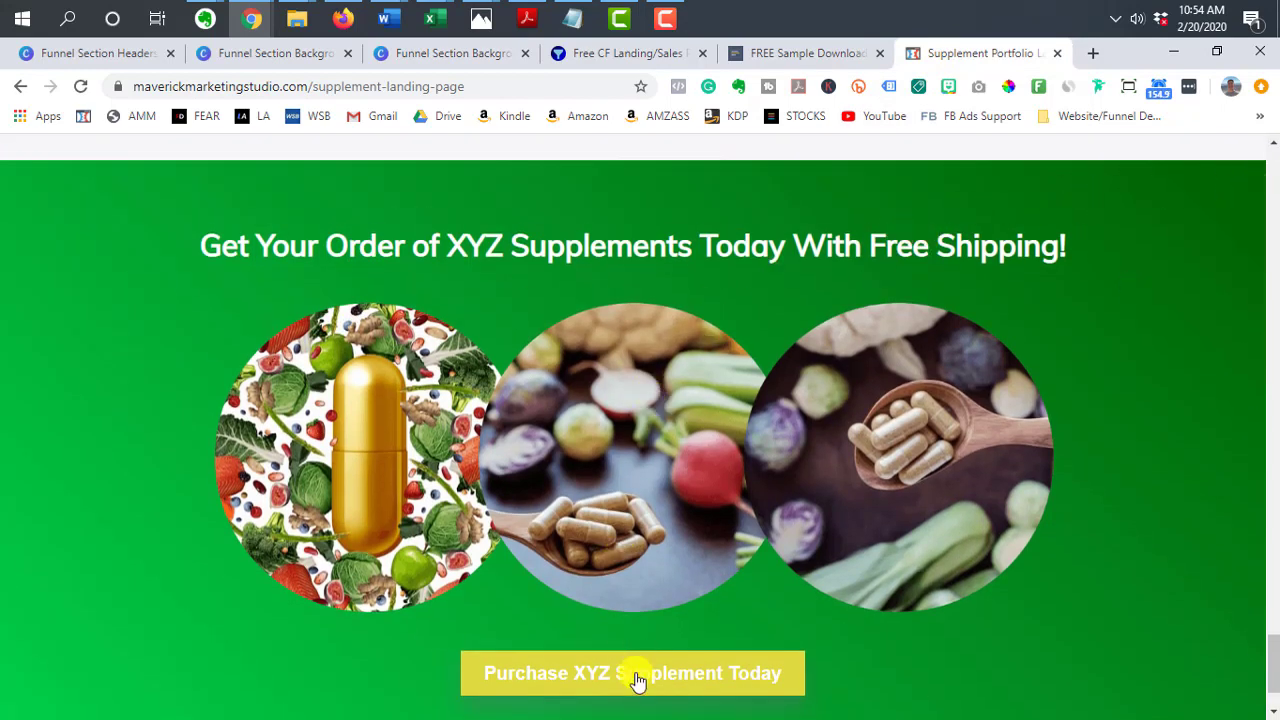
pyautogui.scroll(1, 690, 490)
pyautogui.scroll(5, 673, 438)
pyautogui.scroll(10, 745, 291)
pyautogui.scroll(1, 745, 291)
pyautogui.scroll(-3, 743, 289)
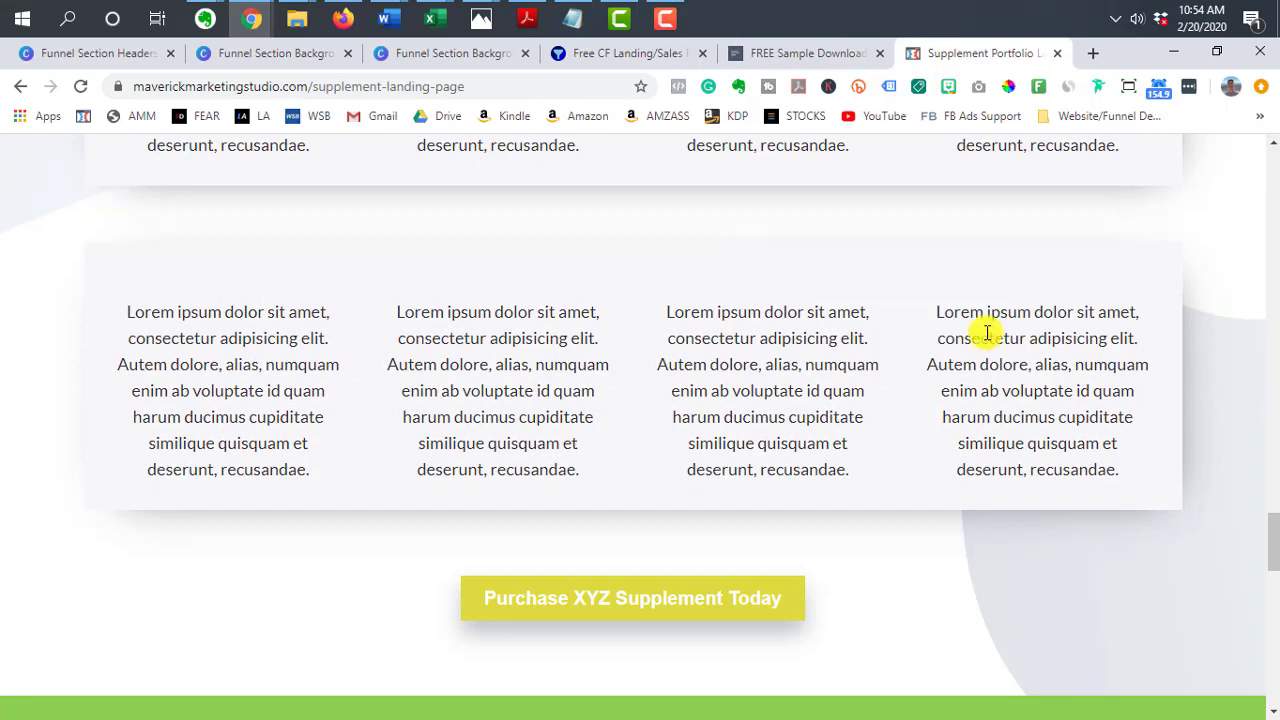
pyautogui.scroll(3, 10, 366)
pyautogui.scroll(3, 454, 286)
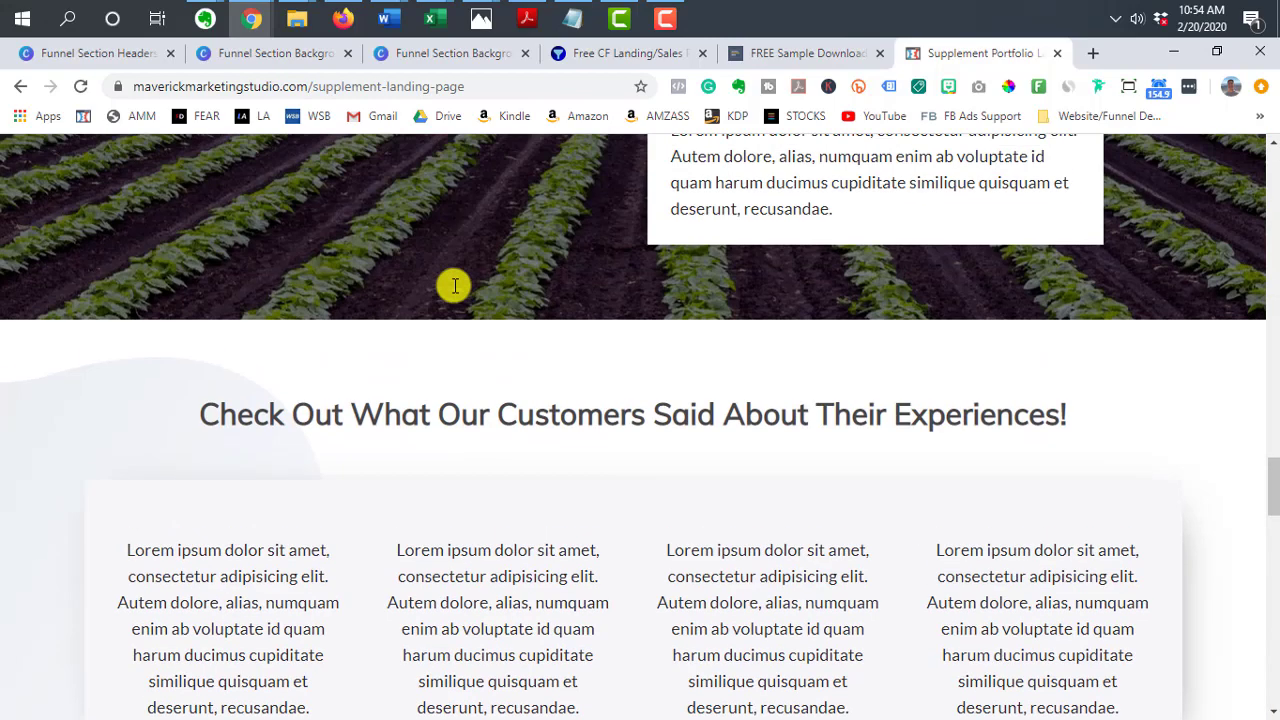
# Switch to the Funnel Section Headers & Backgrounds (1920 x 1080) design, examine the fade over the sunrise mountain photo, and undo the last change
pyautogui.click(128, 60)
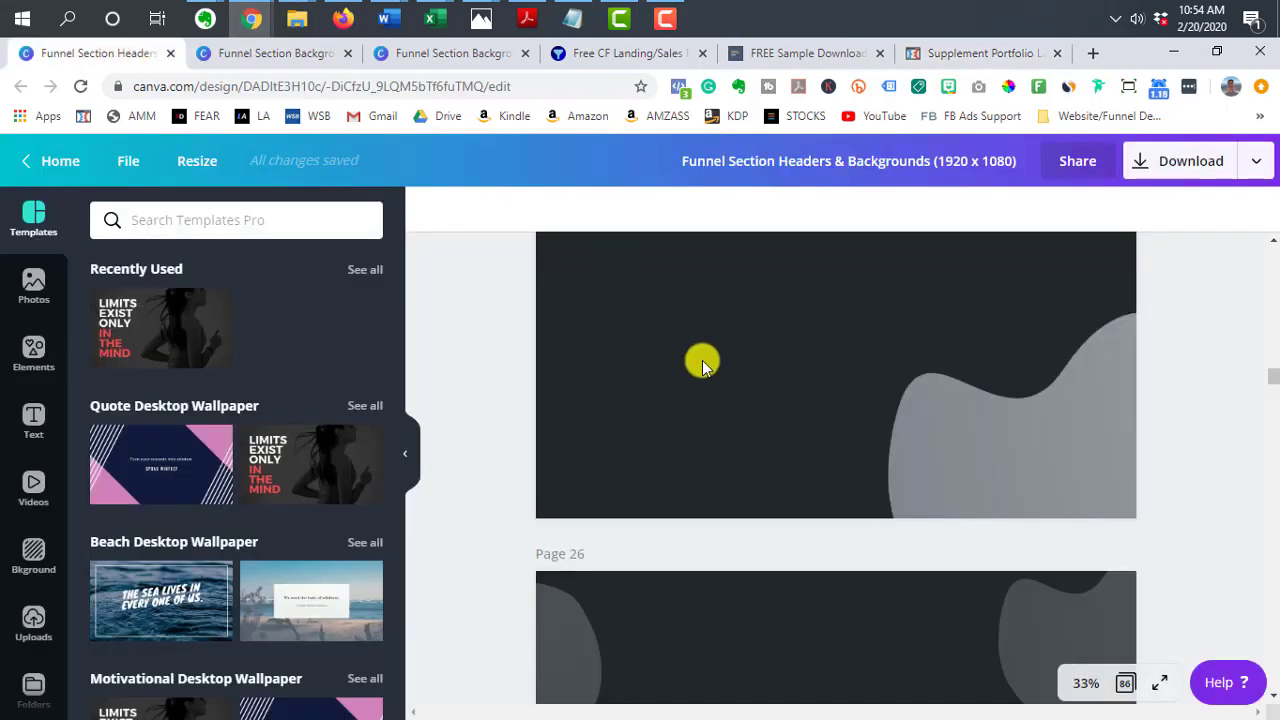
pyautogui.scroll(-5, 700, 360)
pyautogui.scroll(-6, 702, 365)
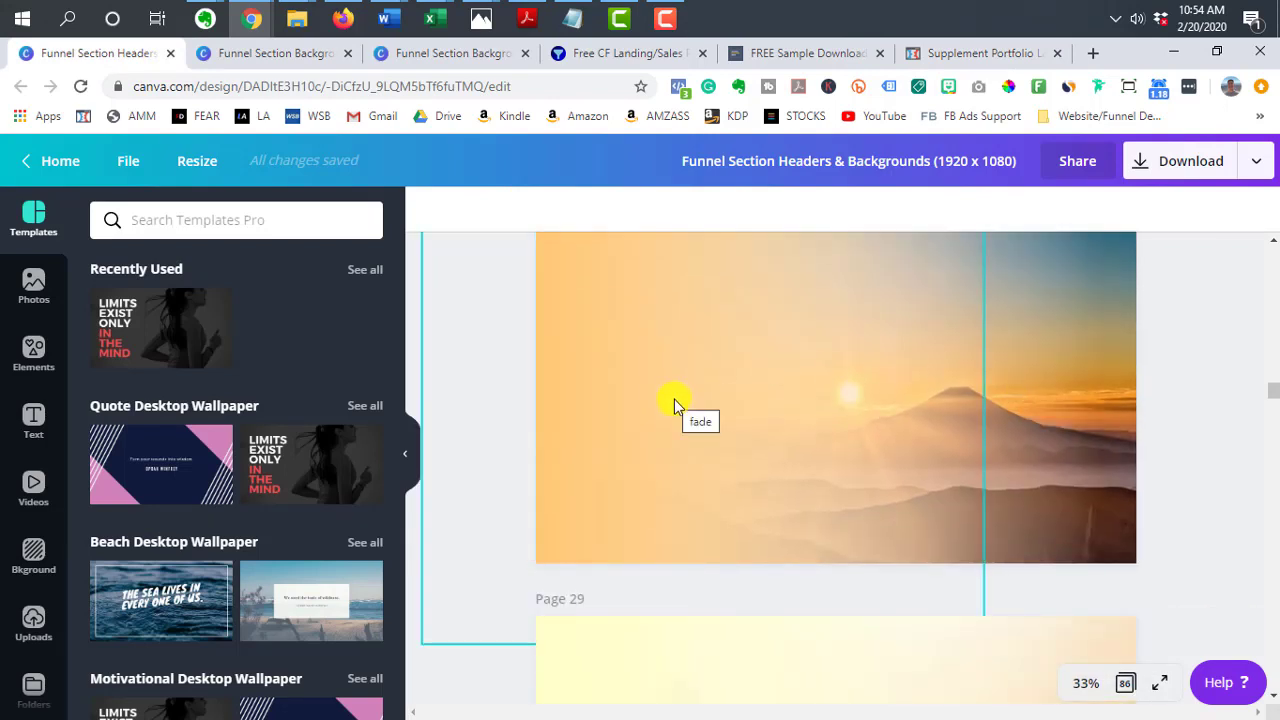
pyautogui.hotkey('ctrl', 'z')
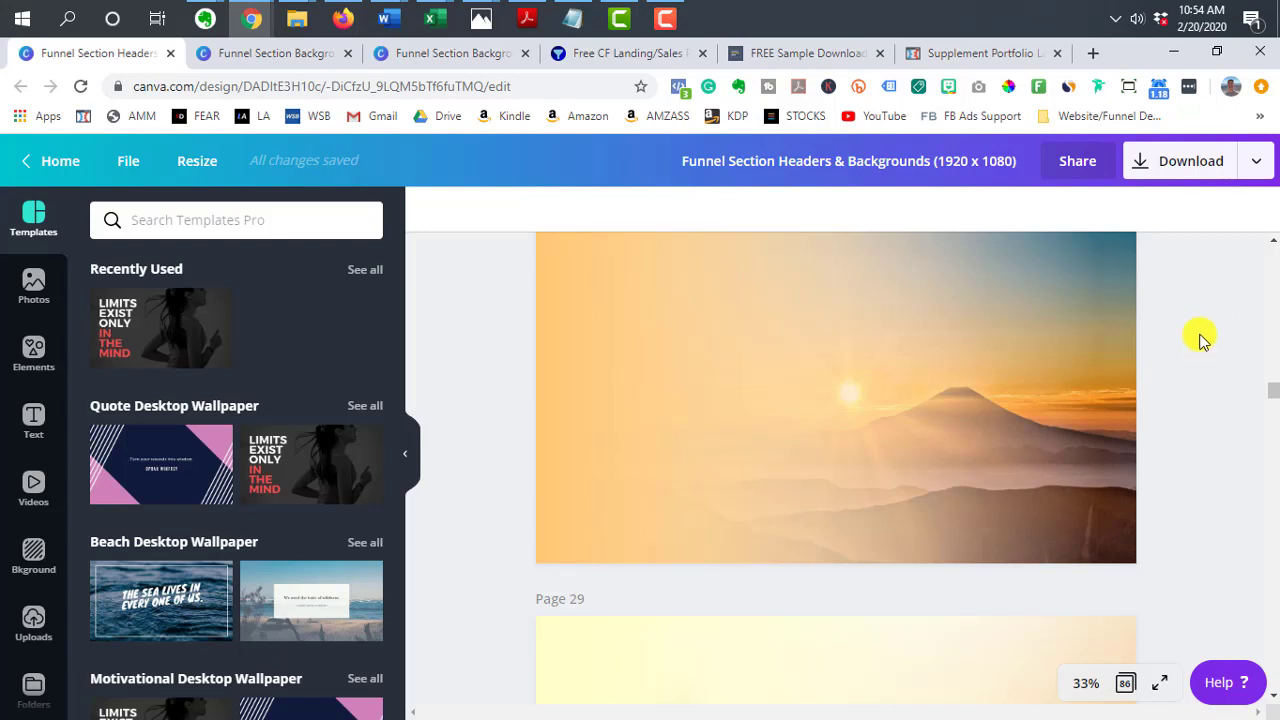
# Look through the 1920 x 1080 header and background templates from page 29 to the massage landing page header on page 44
pyautogui.scroll(-5, 1200, 340)
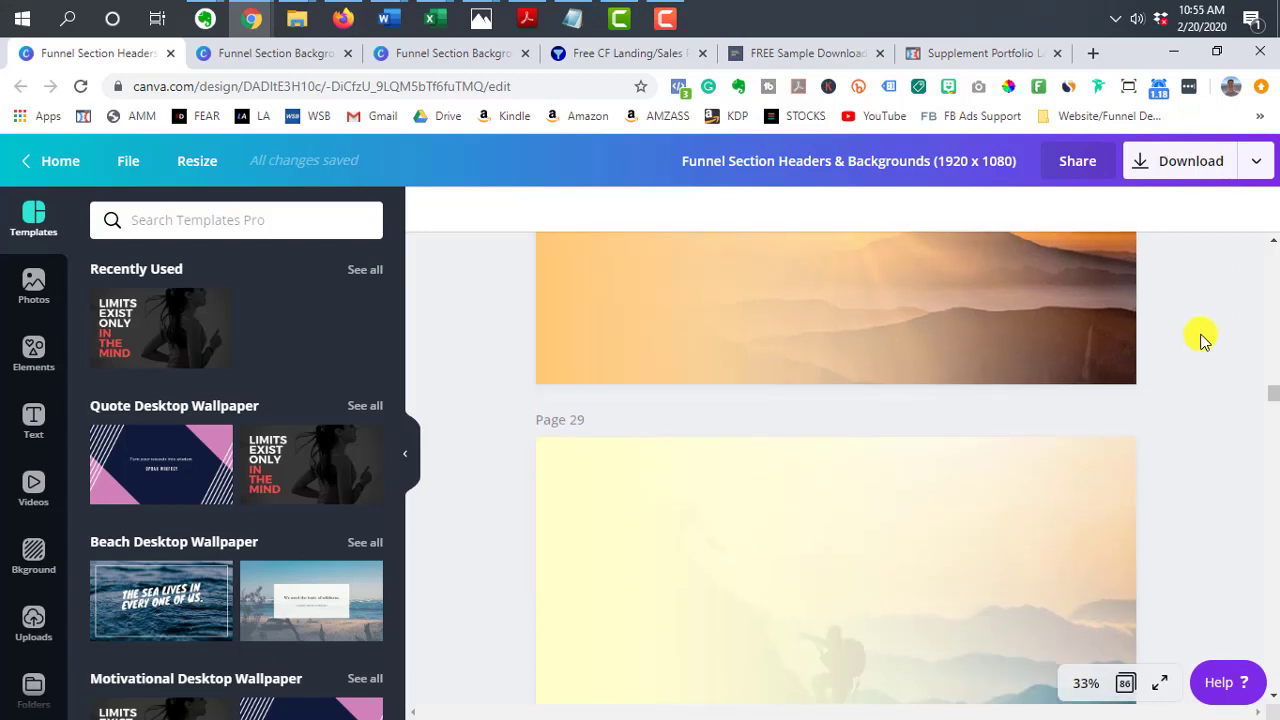
pyautogui.scroll(-3, 940, 415)
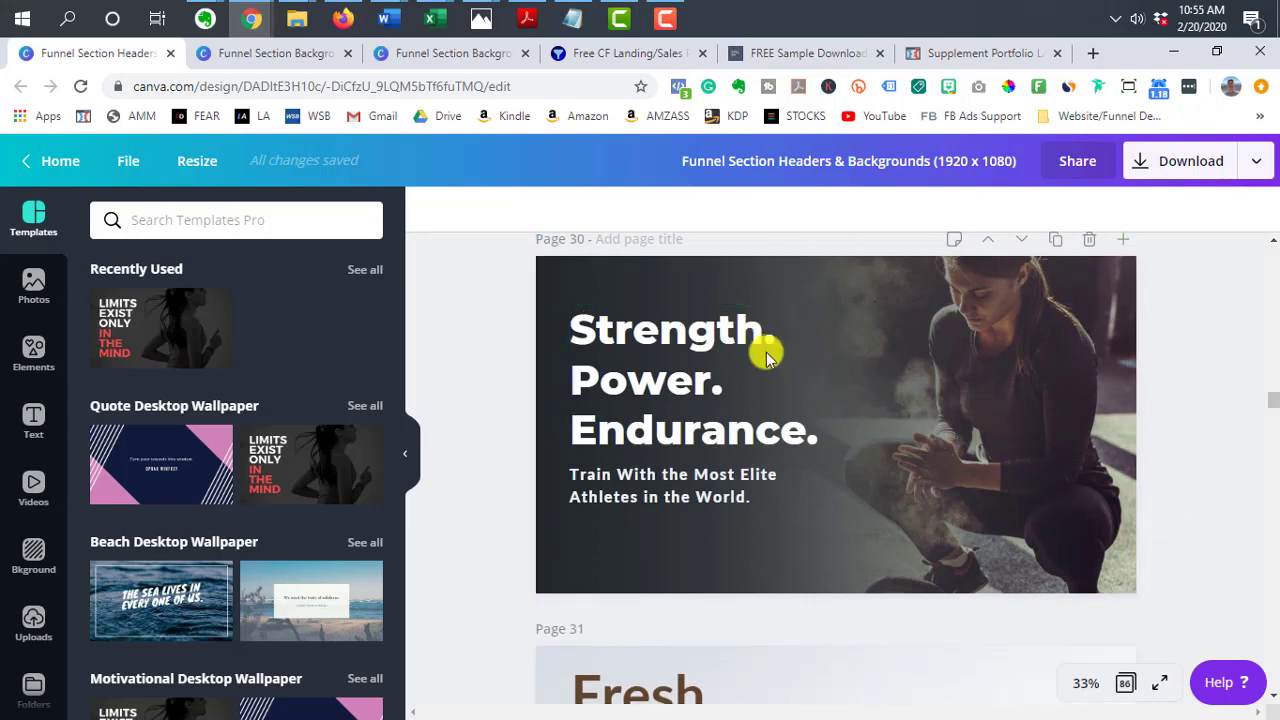
pyautogui.scroll(-5, 1000, 340)
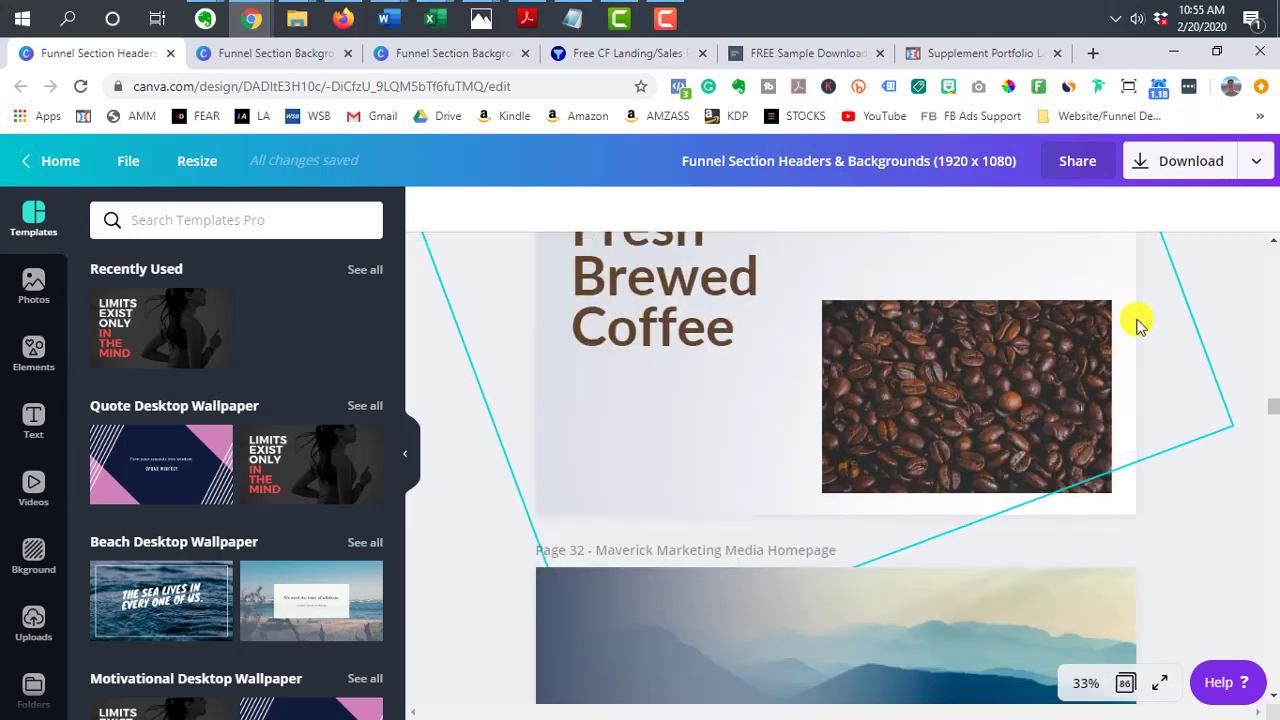
pyautogui.scroll(-15, 1273, 412)
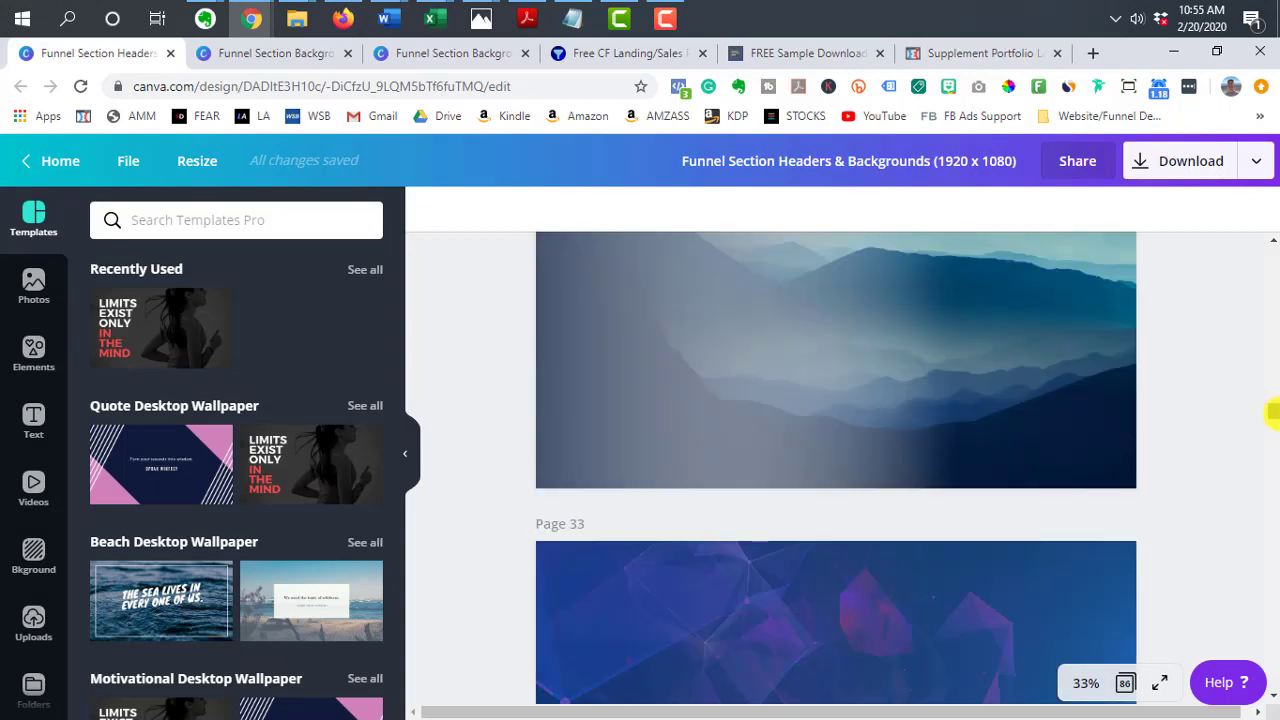
pyautogui.scroll(-5, 1273, 428)
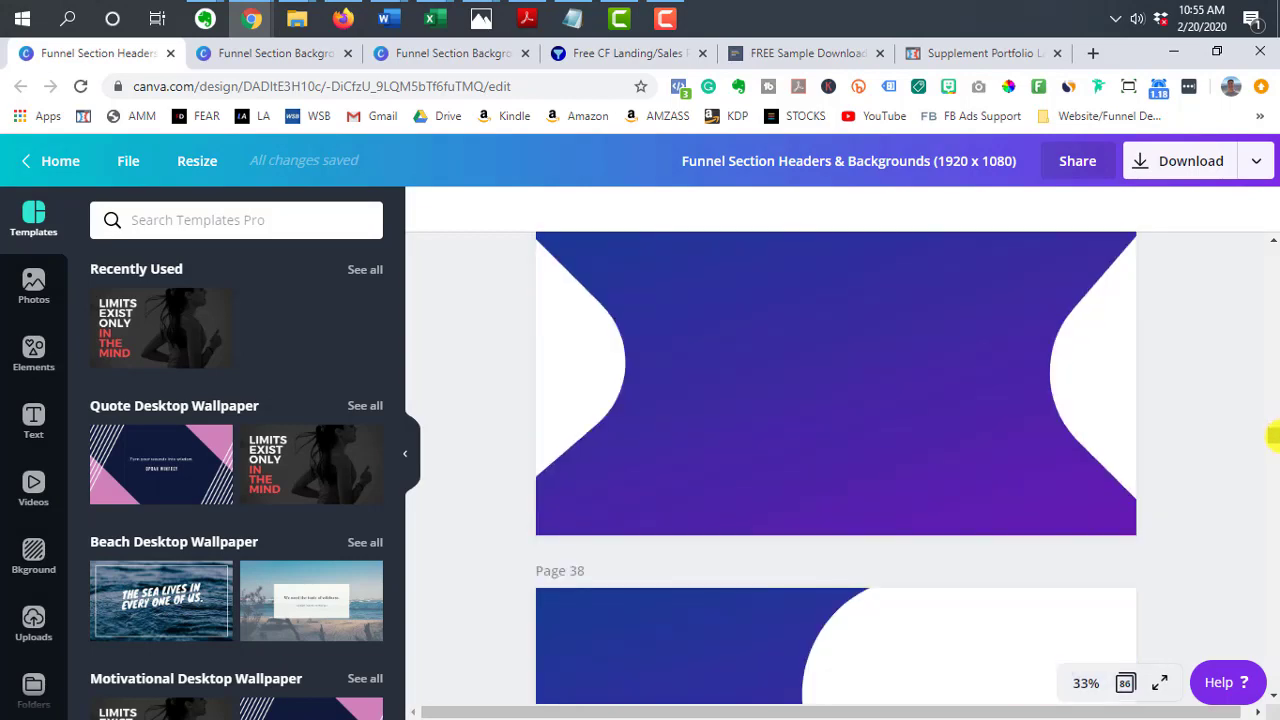
pyautogui.scroll(-20, 1273, 437)
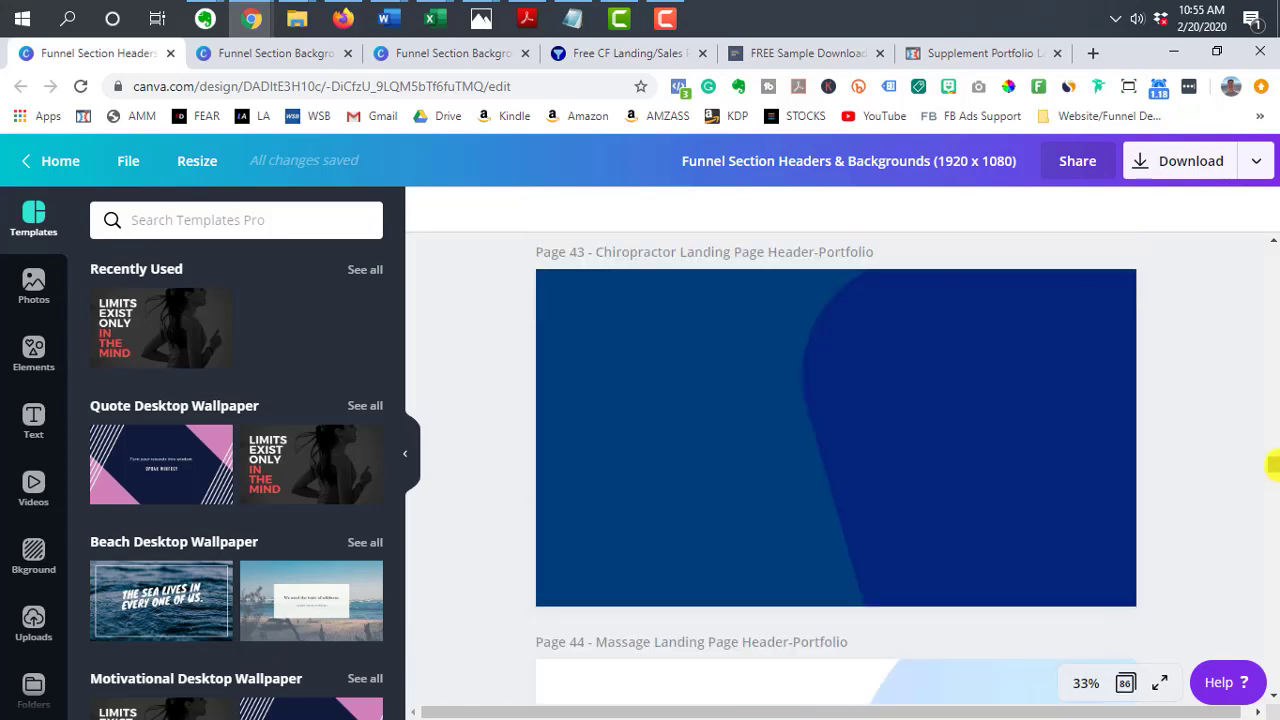
pyautogui.scroll(-3, 1273, 468)
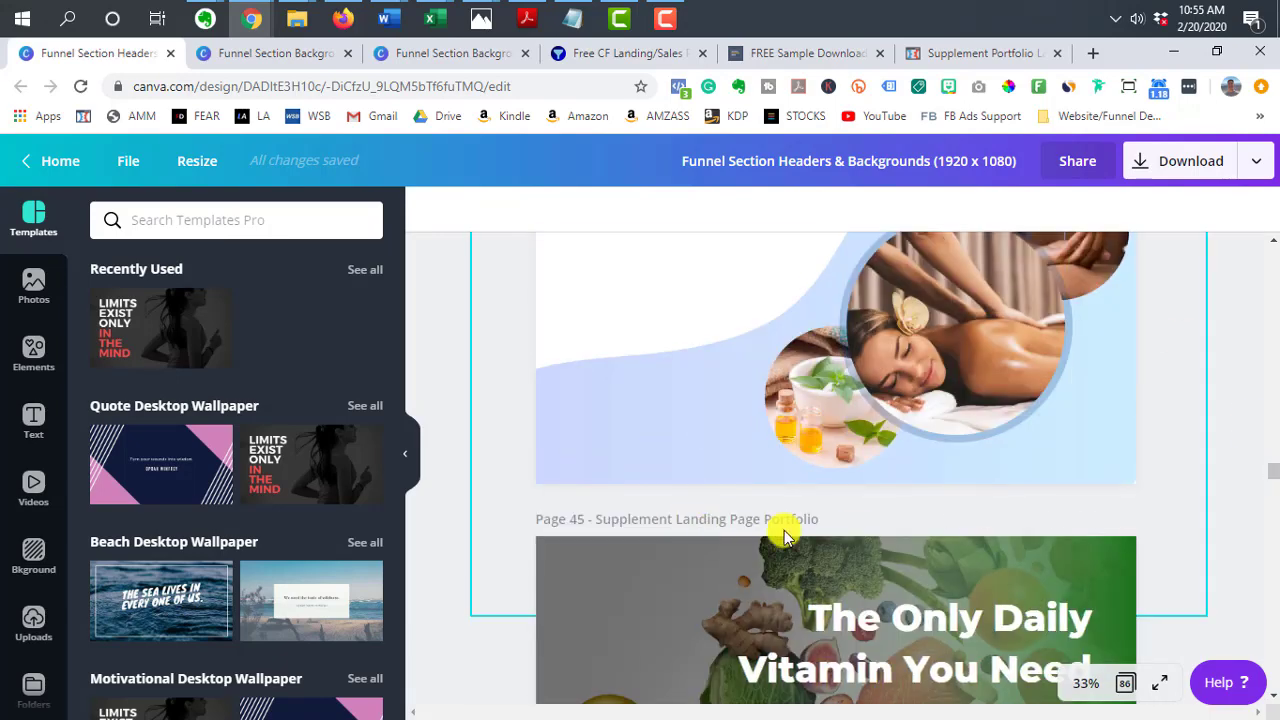
# Compare the supplement header templates on pages 45 and 46 with the header of the live supplement landing page, returning to the design
pyautogui.scroll(-2, 790, 505)
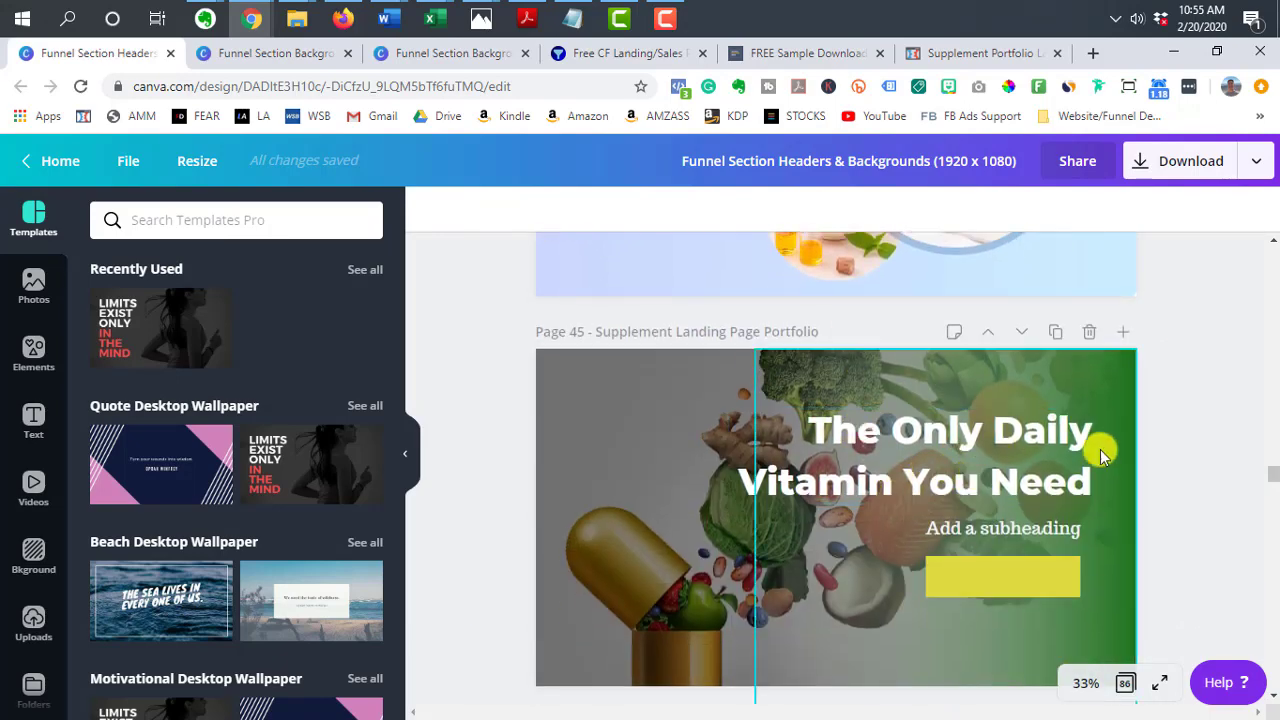
pyautogui.scroll(-1, 897, 468)
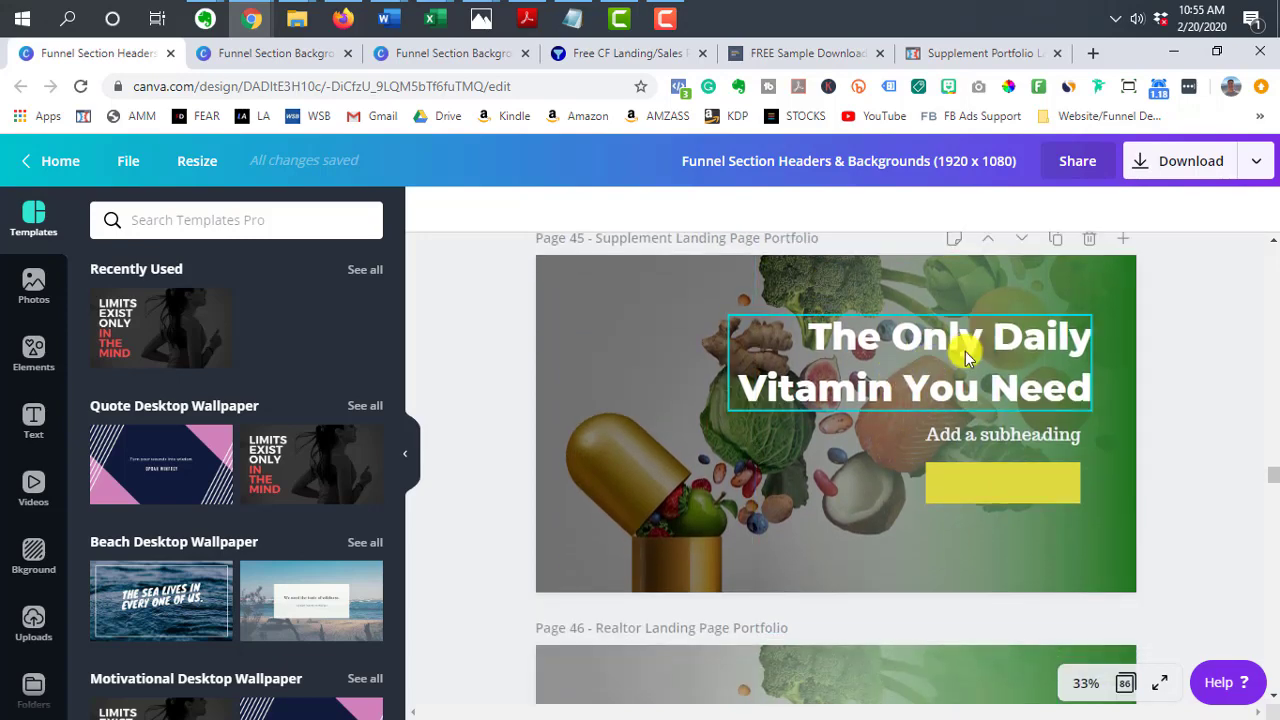
pyautogui.scroll(-1, 966, 349)
pyautogui.scroll(-3, 997, 275)
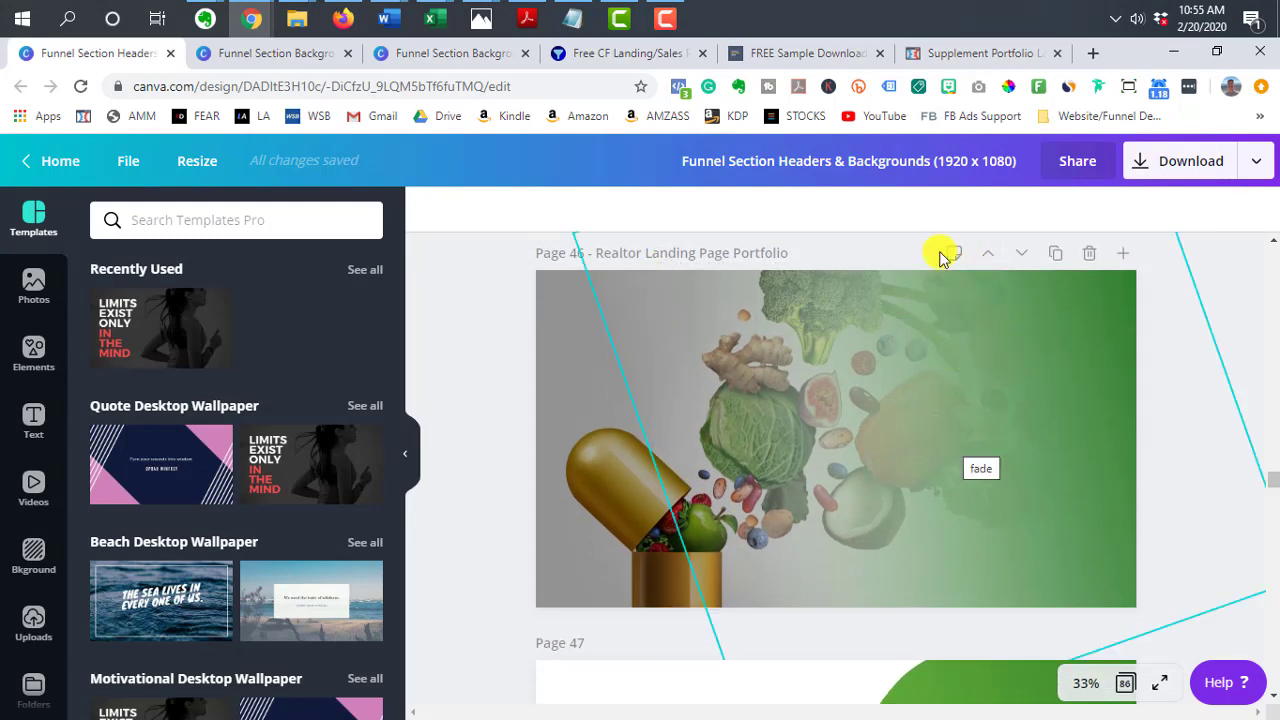
pyautogui.click(937, 53)
pyautogui.scroll(5, 1058, 366)
pyautogui.scroll(5, 1058, 366)
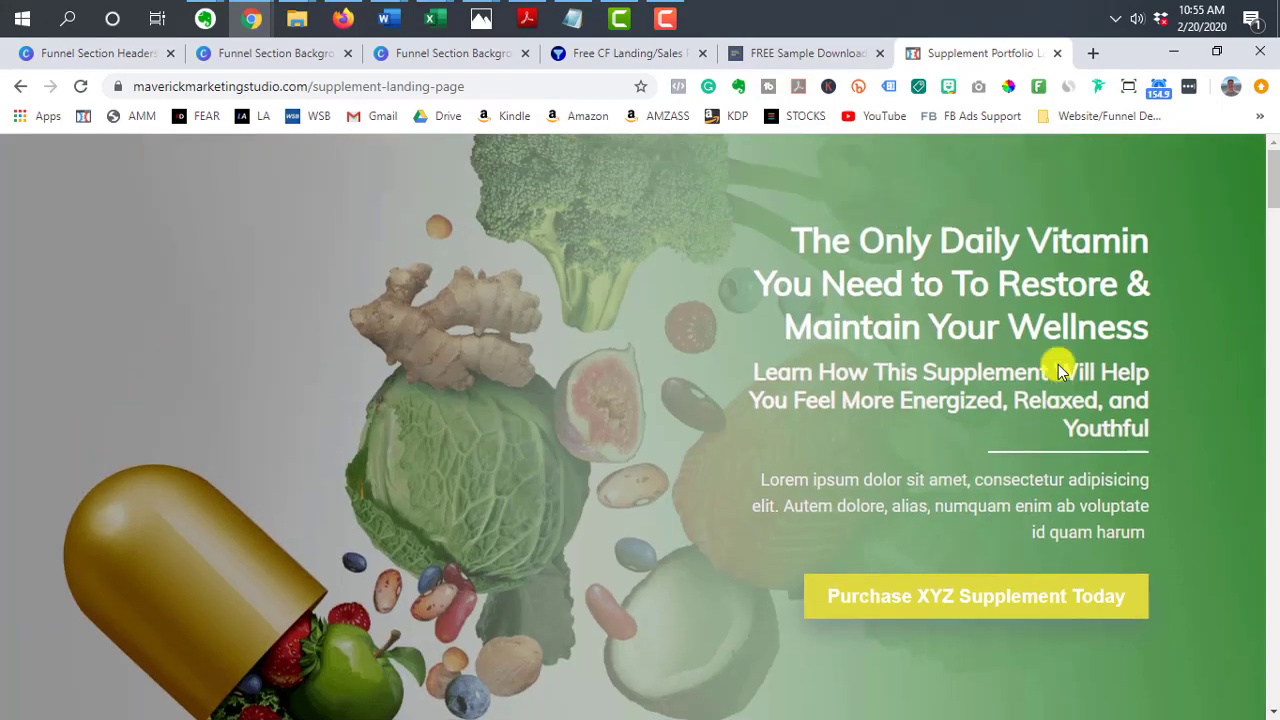
pyautogui.click(90, 53)
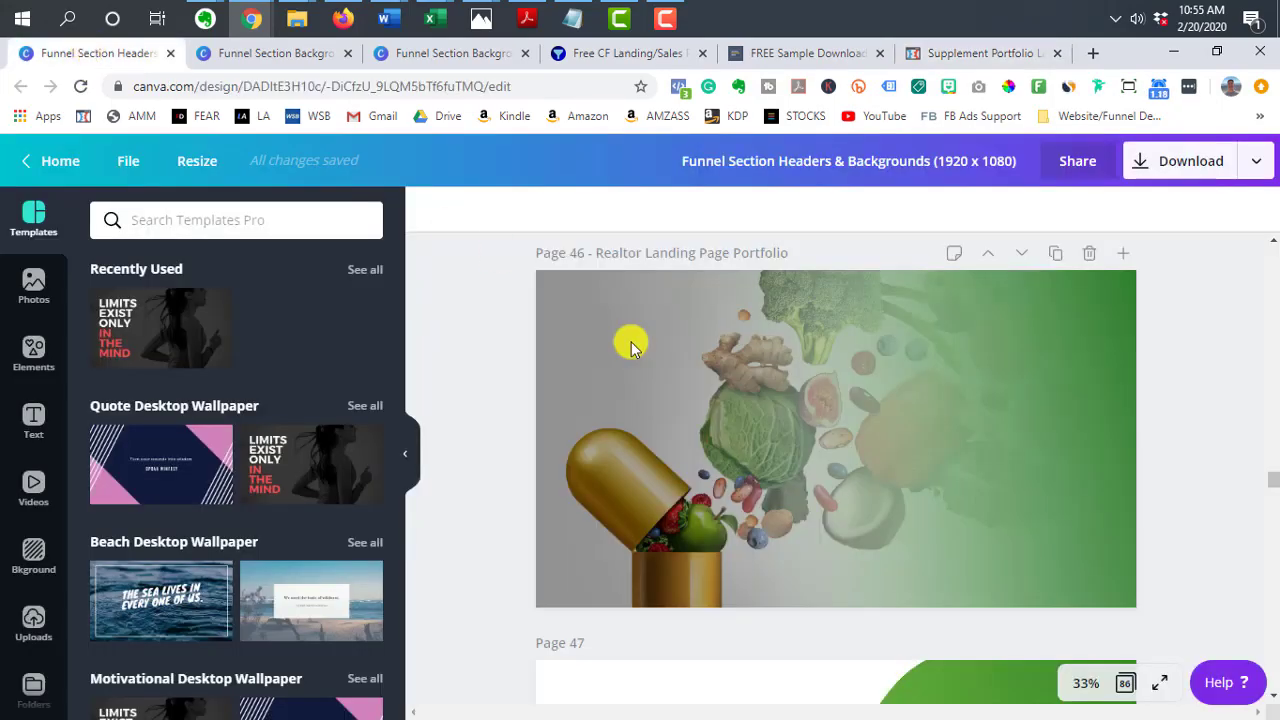
# Look over the cosmetic acupuncture header templates on pages 48 to 50
pyautogui.scroll(-6, 707, 391)
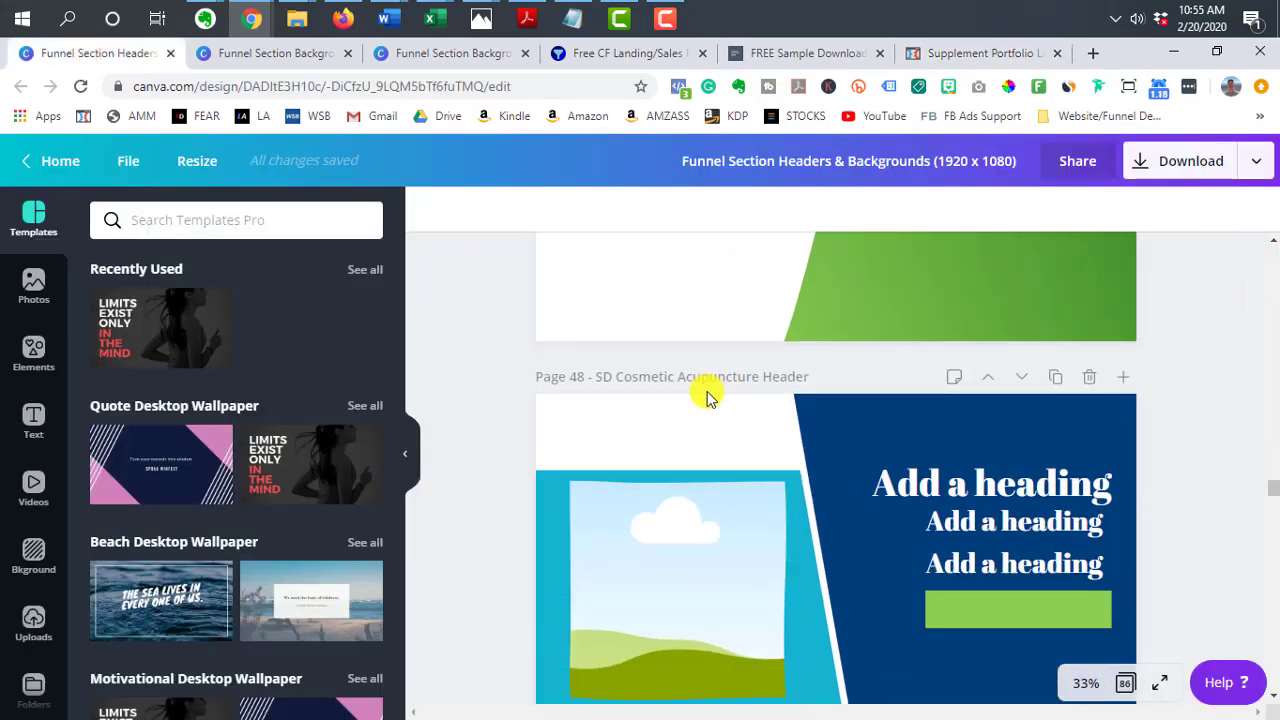
pyautogui.scroll(-5, 707, 391)
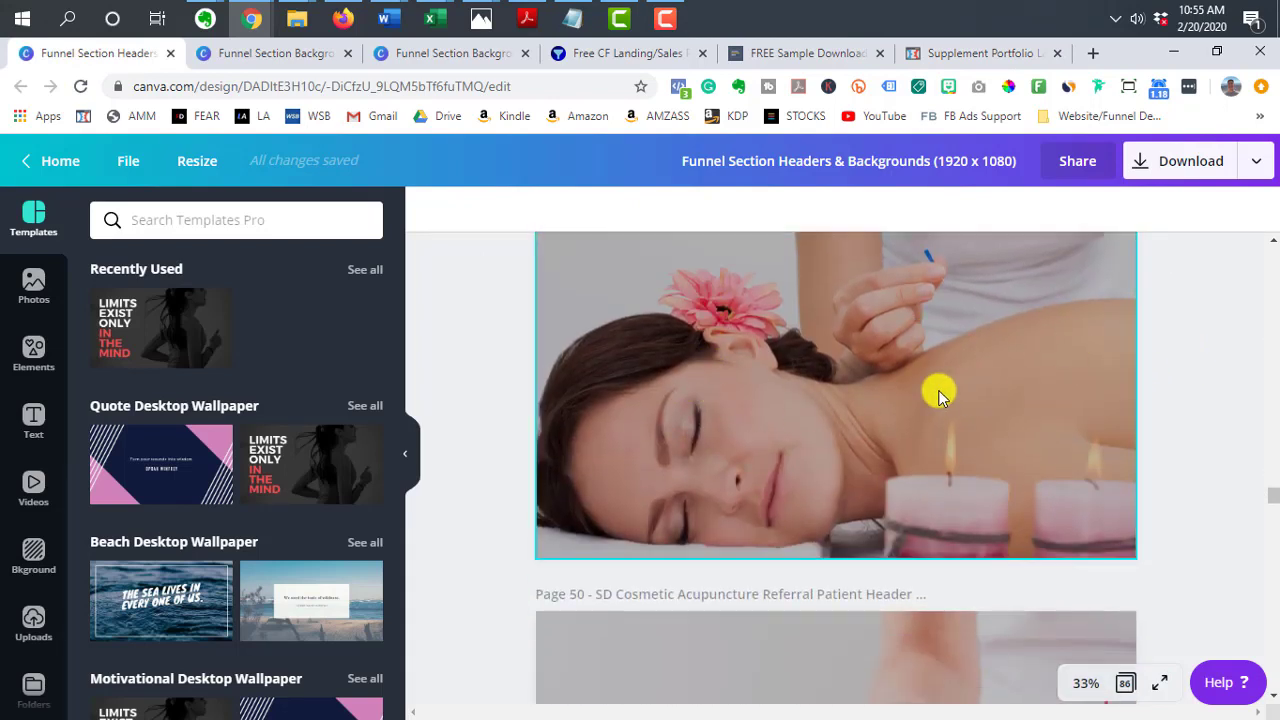
pyautogui.scroll(-4, 938, 395)
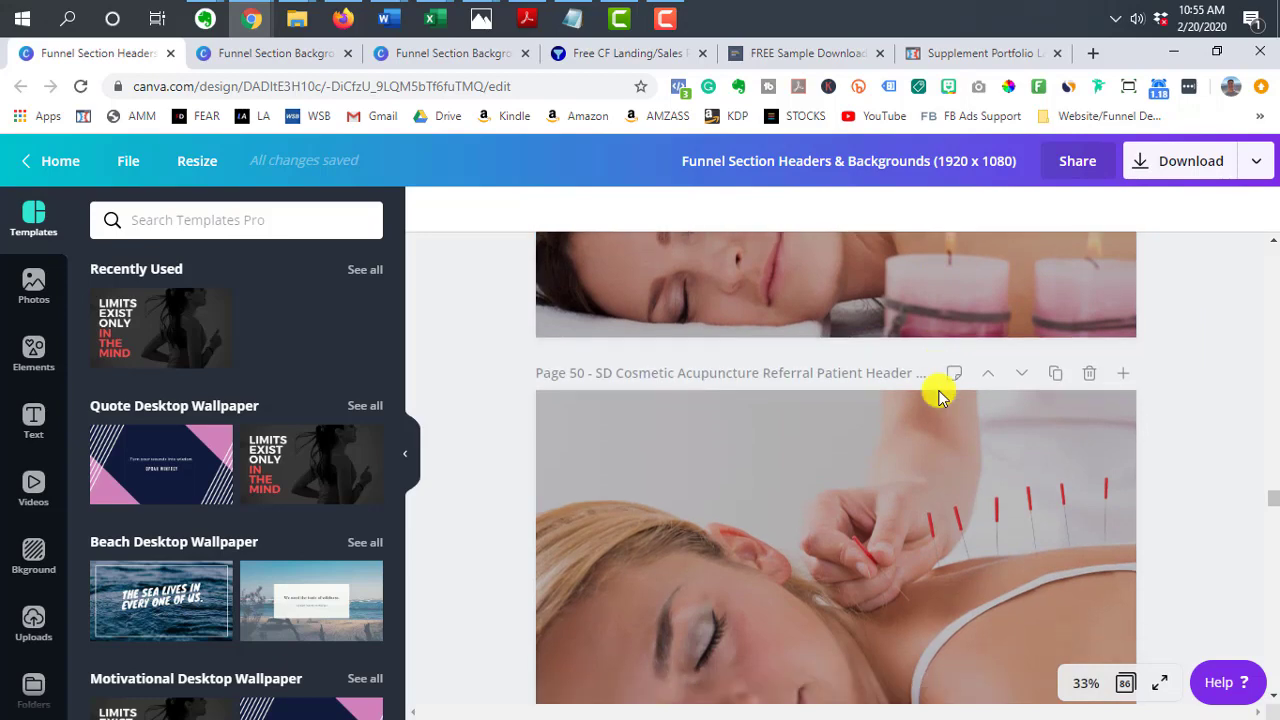
# Glance at the 1440x540 backgrounds design, and view the circle-patterned background behind the playbook page's Frequently Asked Questions
pyautogui.click(458, 58)
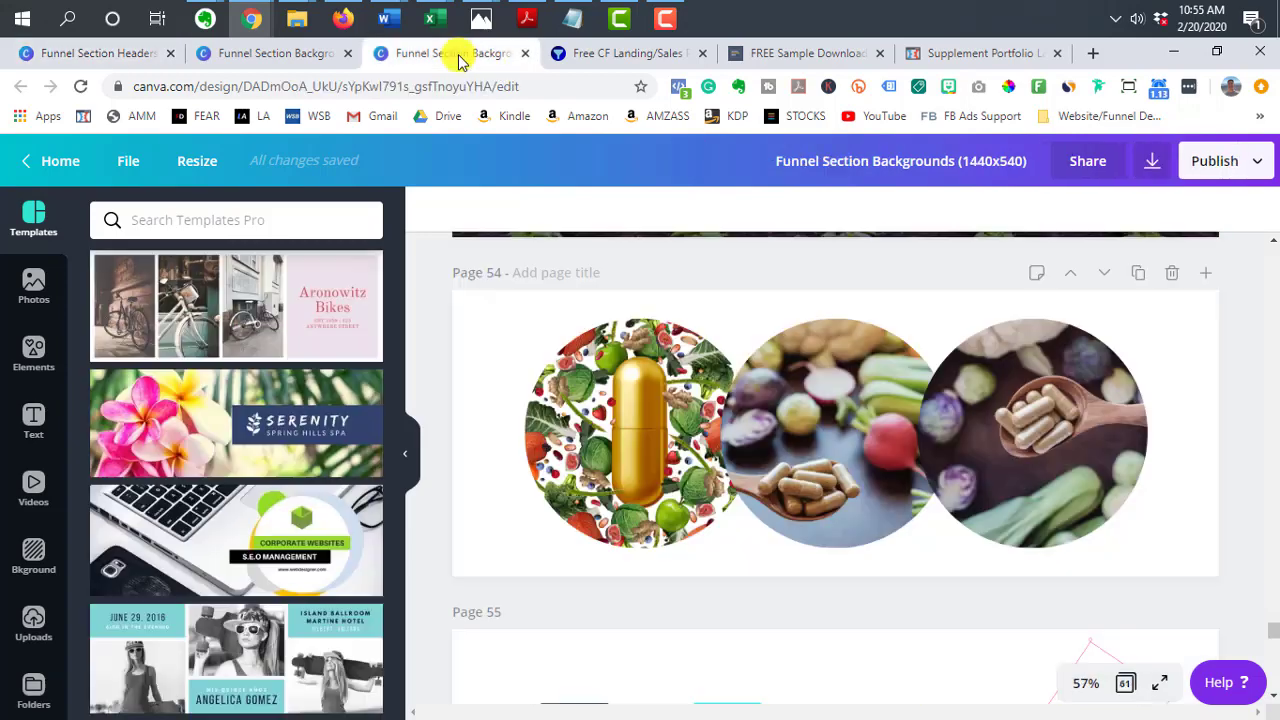
pyautogui.click(760, 62)
pyautogui.scroll(-15, 770, 265)
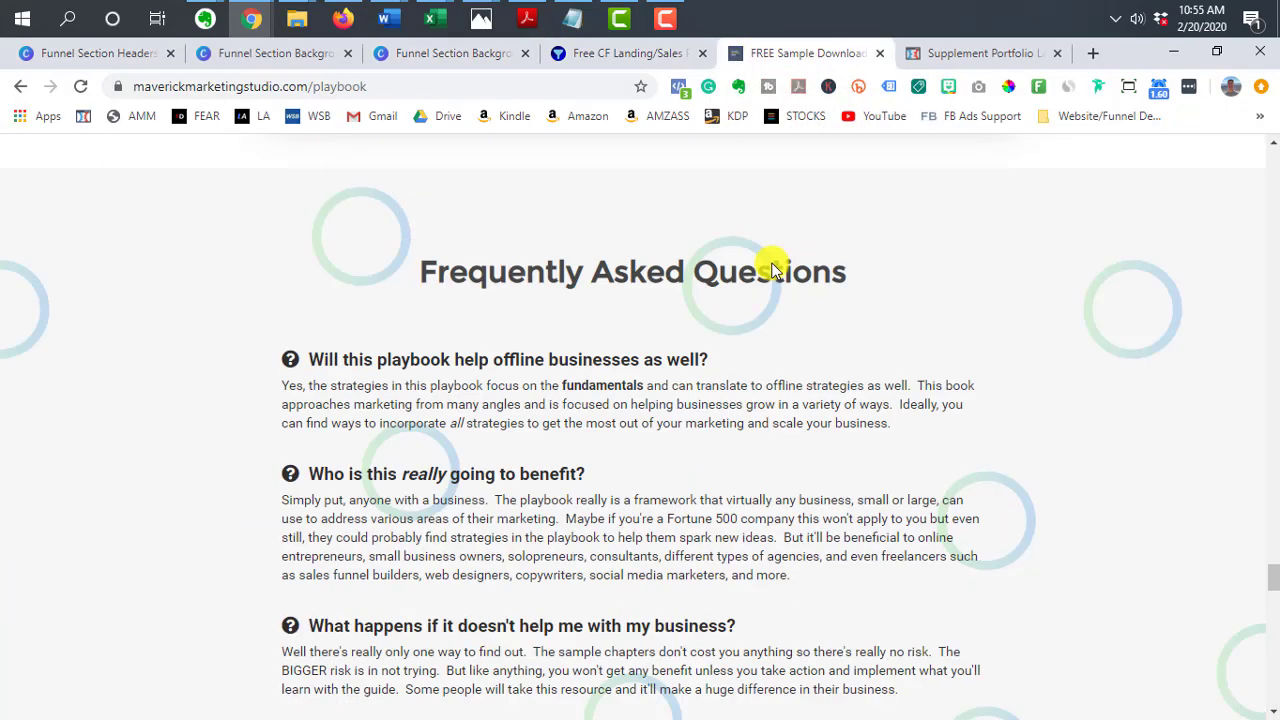
pyautogui.scroll(-5, 770, 265)
# Switch to the free funnel ebook page and examine the header background behind the 7-Figure Funnels headline and laptop mockup
pyautogui.click(586, 52)
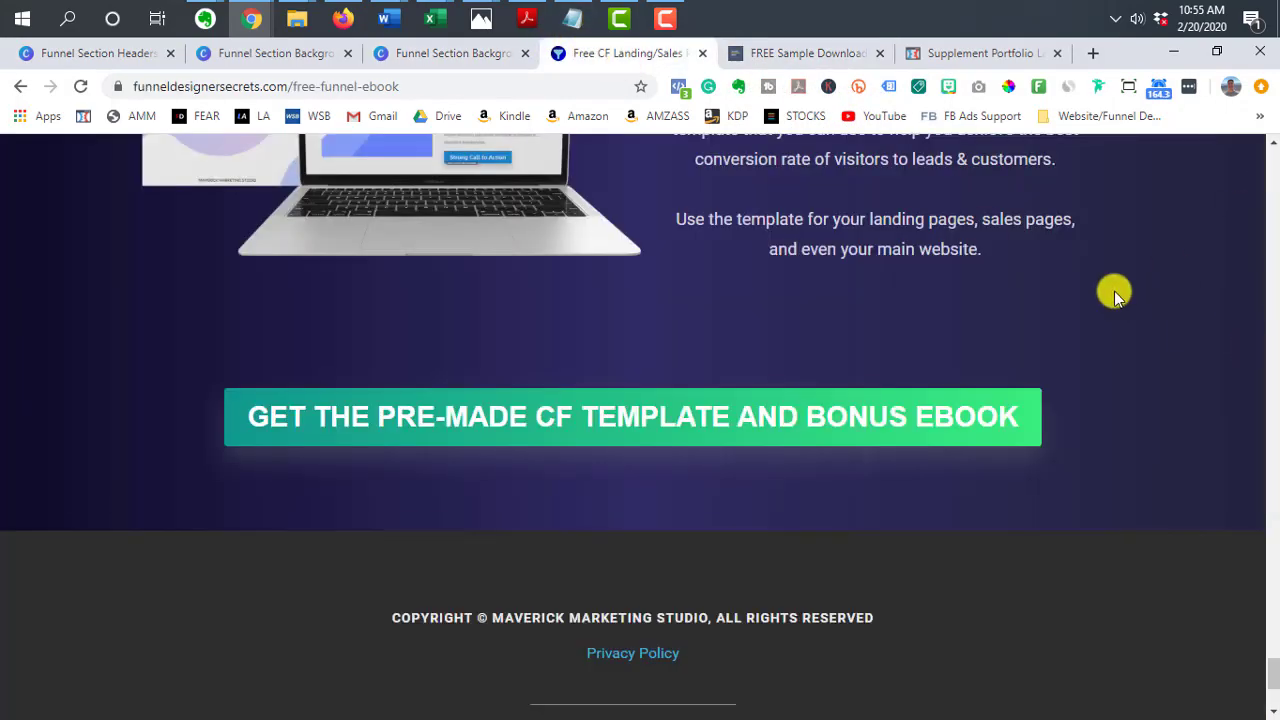
pyautogui.scroll(20, 1120, 290)
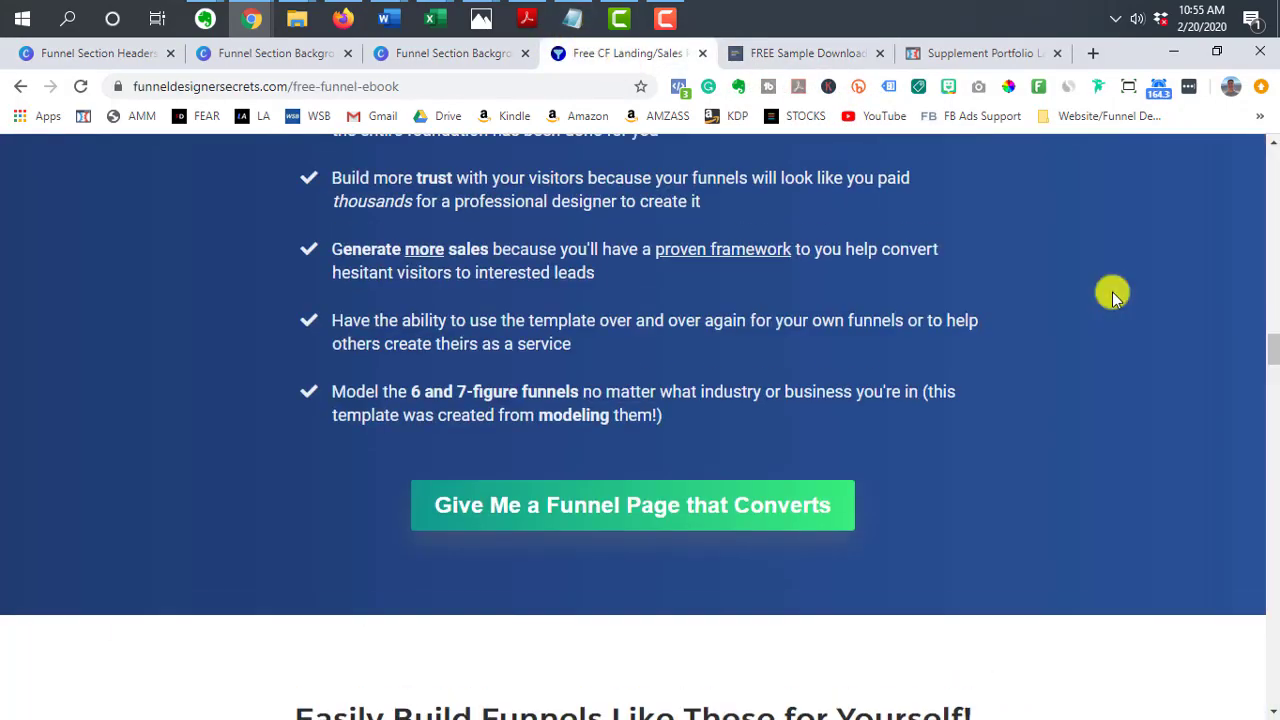
pyautogui.scroll(15, 1115, 297)
pyautogui.scroll(-2, 1114, 288)
pyautogui.scroll(3, 1114, 288)
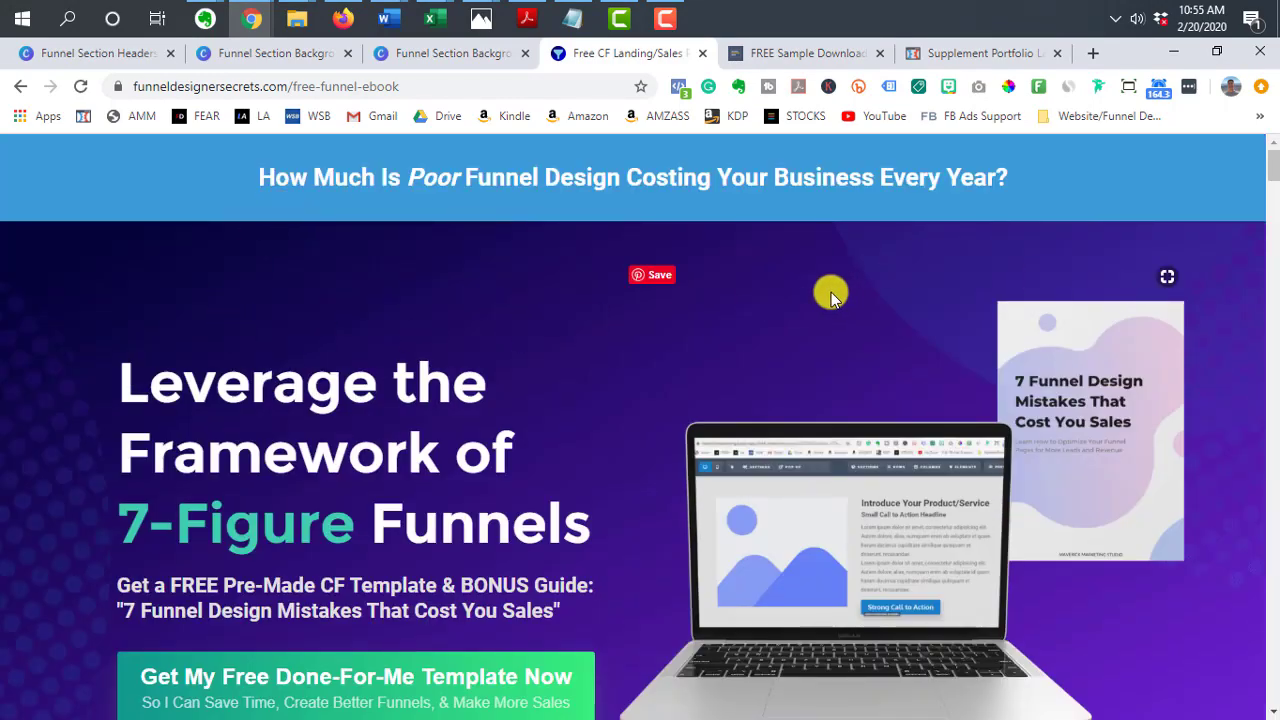
pyautogui.scroll(-1, 593, 326)
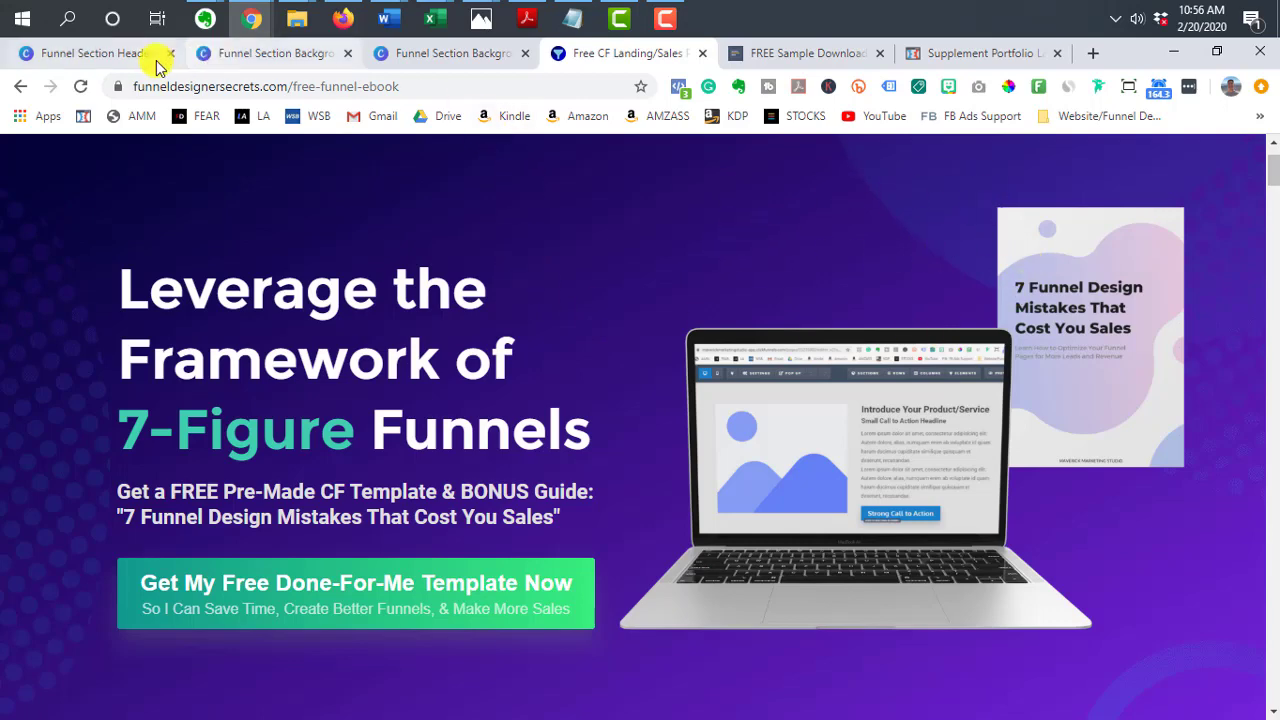
pyautogui.scroll(1, 1010, 648)
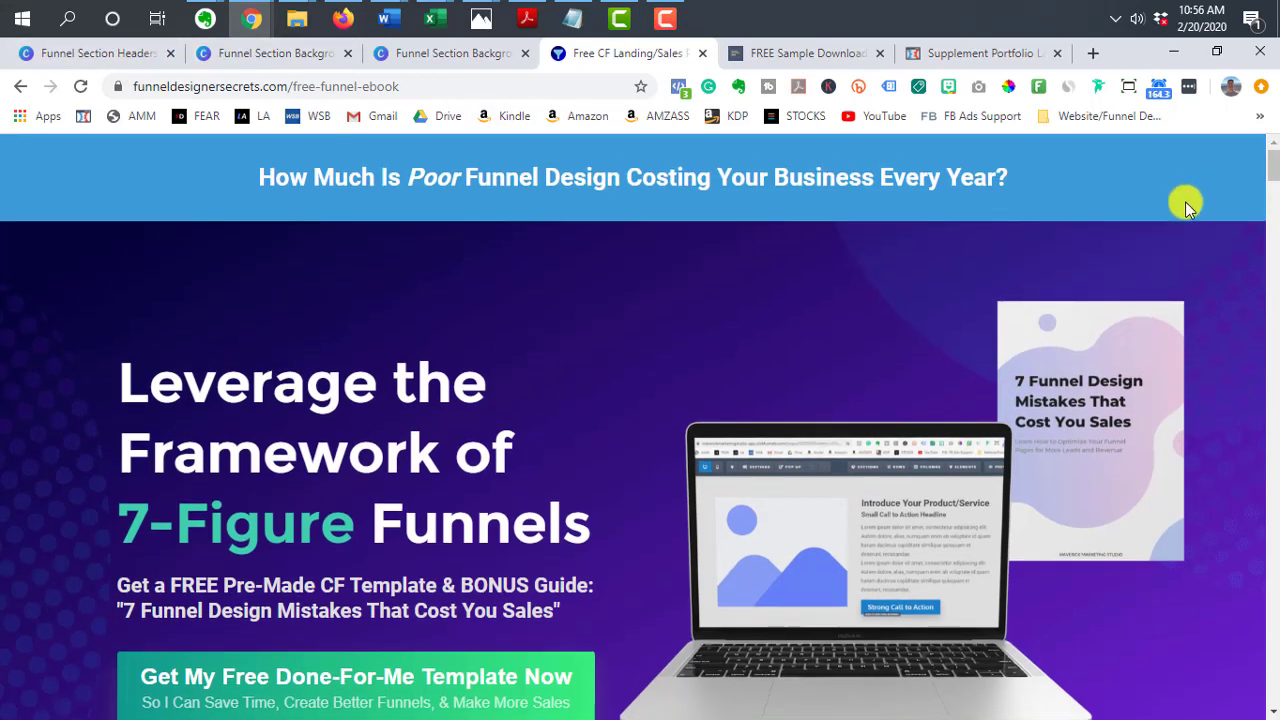
pyautogui.scroll(-1, 330, 355)
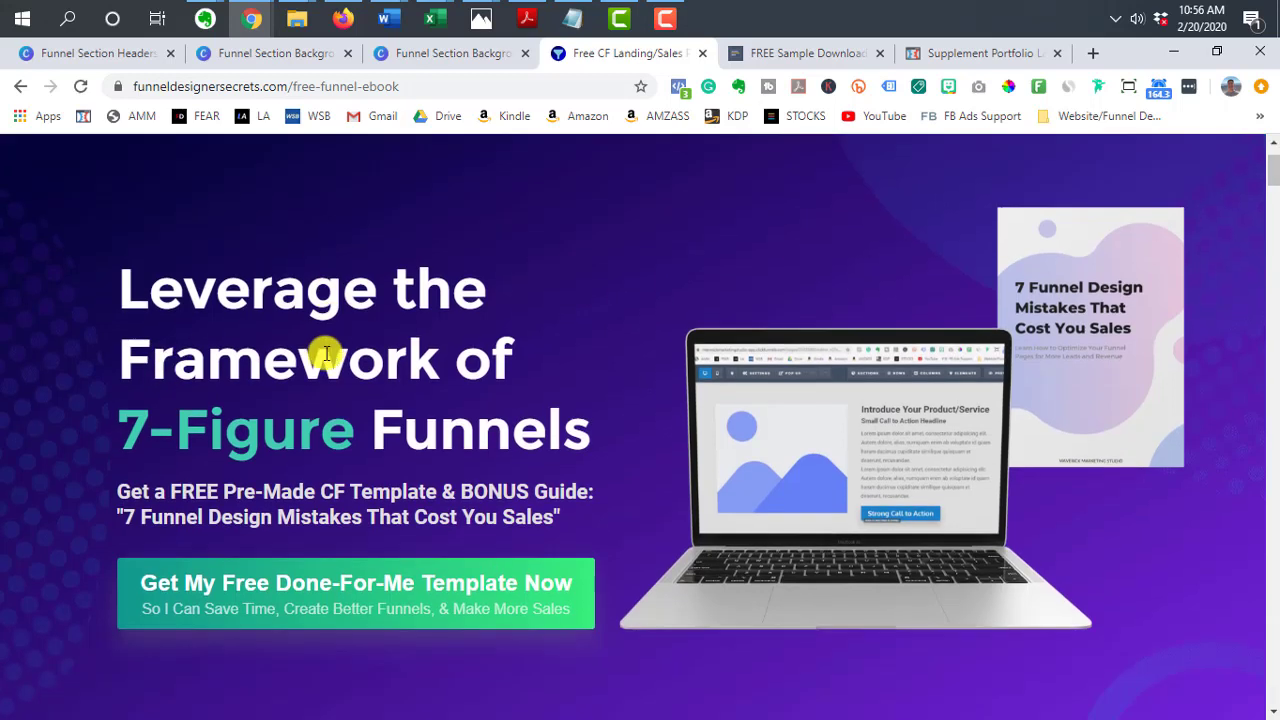
# Return to the 1920 x 1080 design and browse from the acupuncture section background to the darkened coastal photo on page 61
pyautogui.click(135, 55)
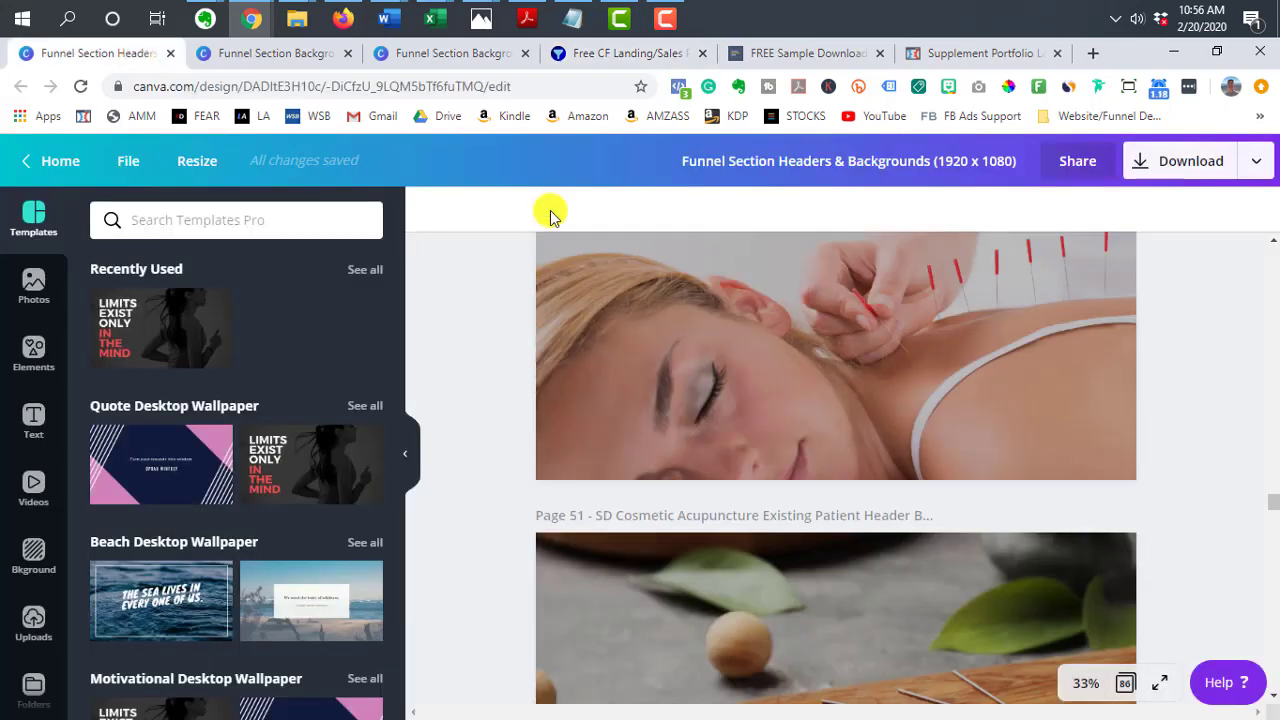
pyautogui.scroll(-8, 788, 409)
pyautogui.scroll(-1, 788, 413)
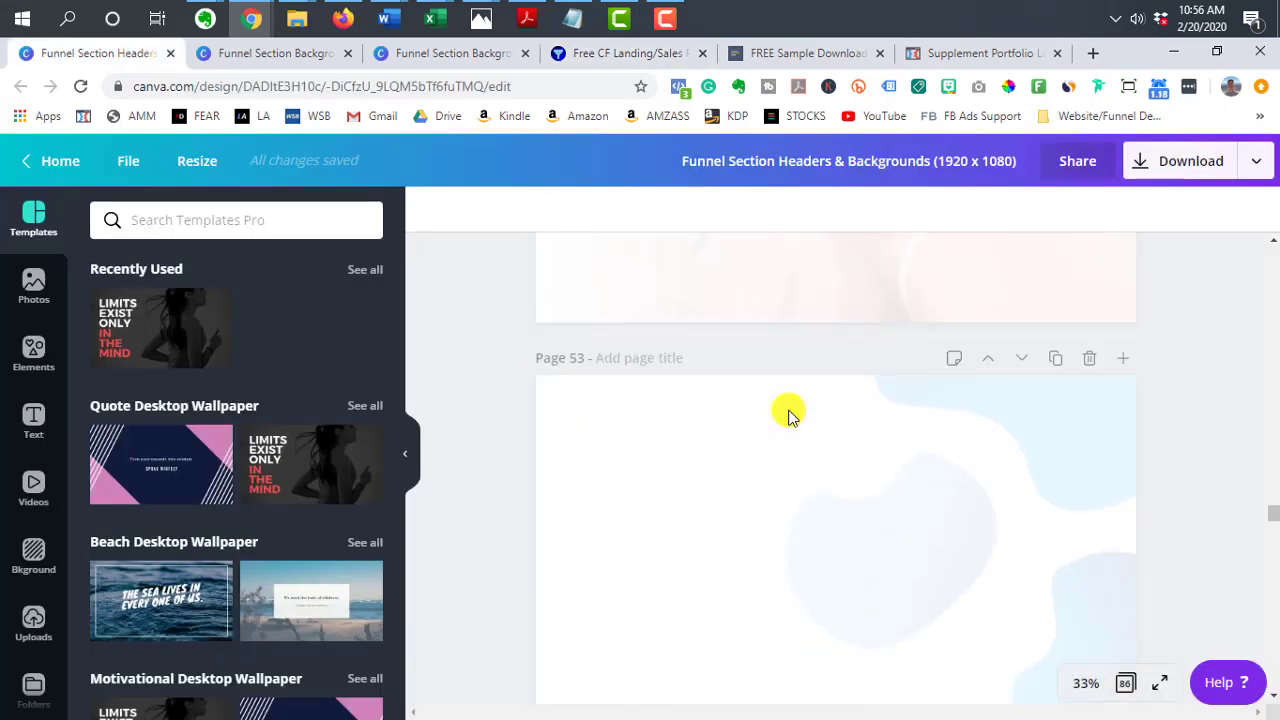
pyautogui.scroll(3, 788, 413)
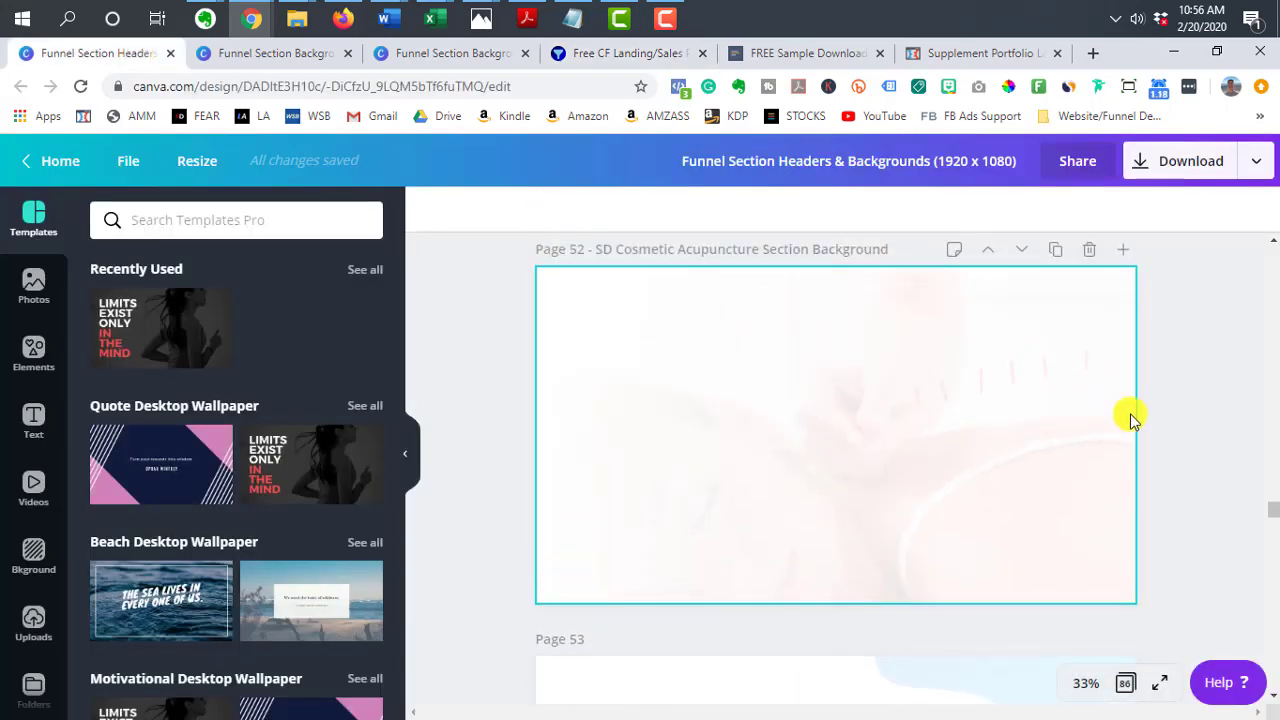
pyautogui.moveTo(1272, 513); pyautogui.dragTo(1272, 558)
pyautogui.scroll(5, 911, 451)
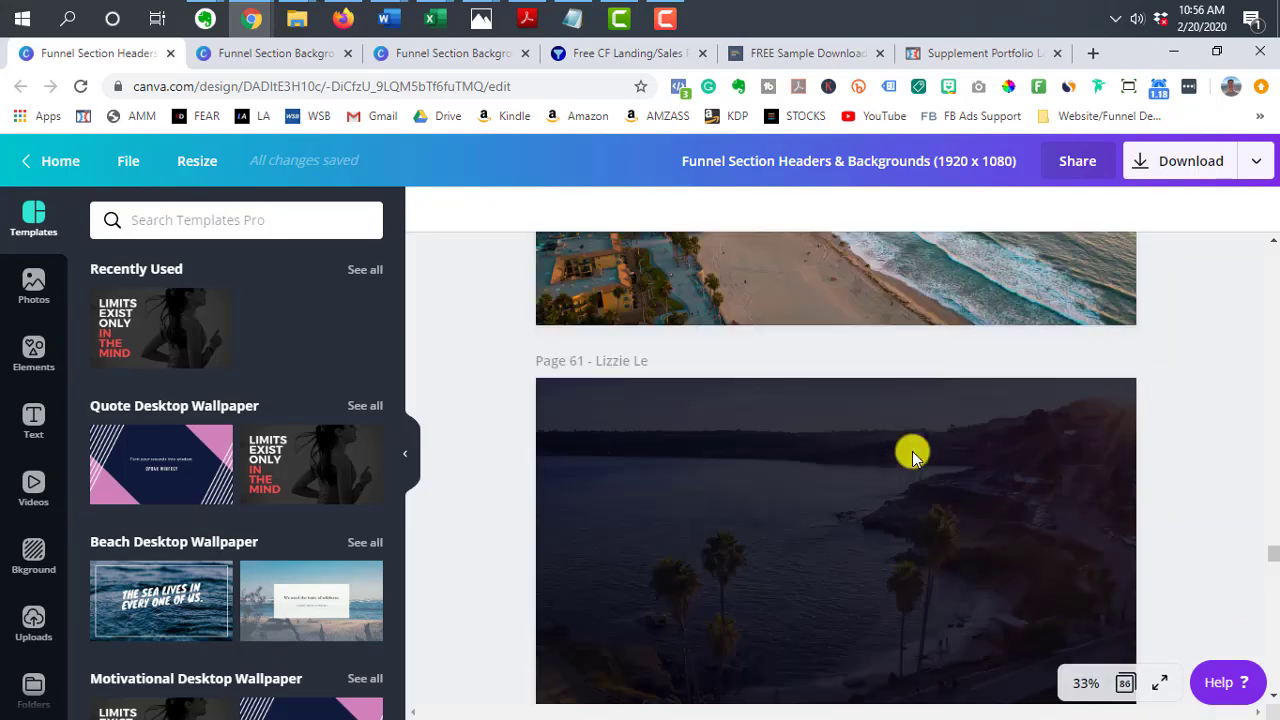
pyautogui.scroll(-3, 911, 456)
# Select the black overlay on the page 61 coastal photo and set its transparency to 78
pyautogui.click(911, 448)
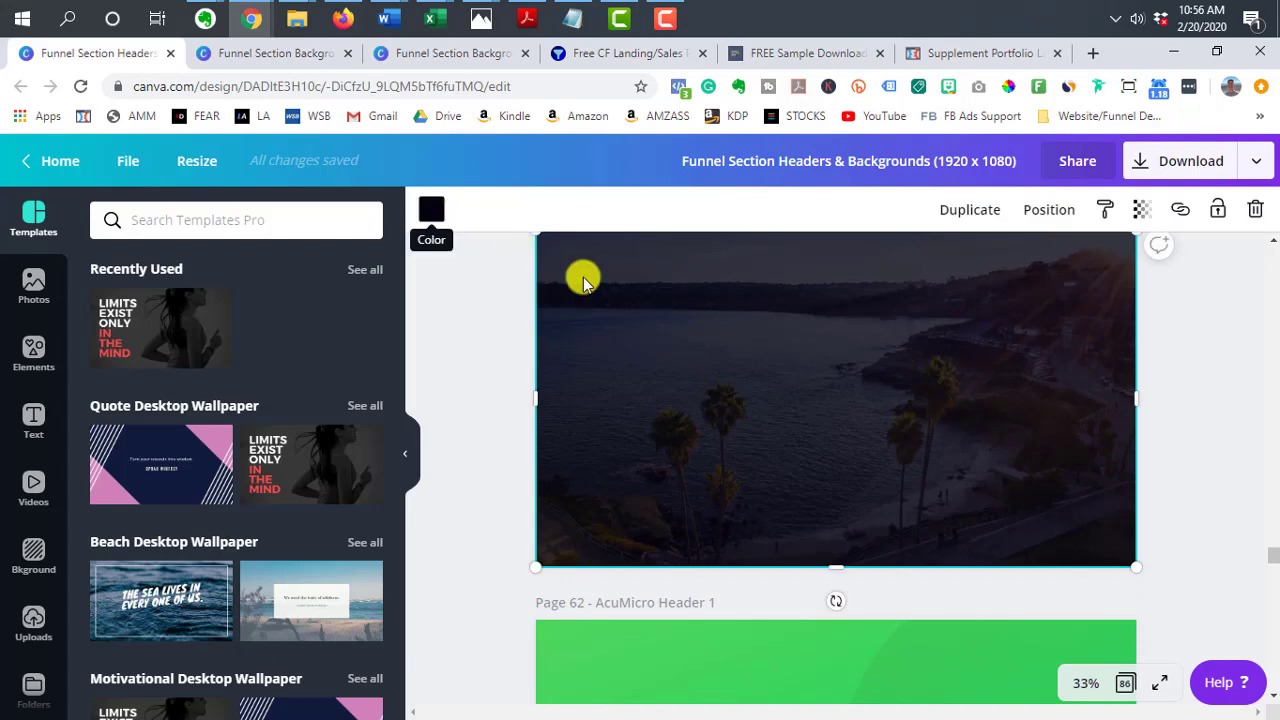
pyautogui.click(40, 362)
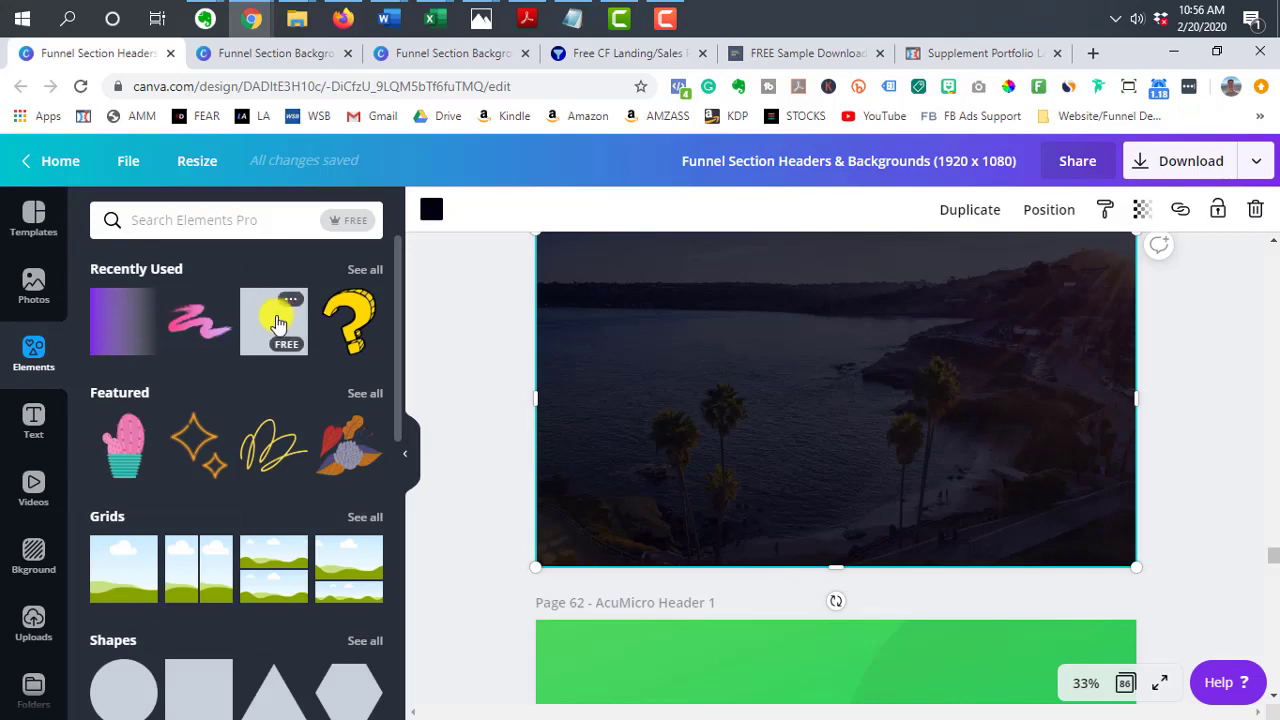
pyautogui.click(1141, 212)
pyautogui.moveTo(1068, 262)
pyautogui.mouseDown()
pyautogui.moveTo(1006, 272)
pyautogui.moveTo(1080, 274)
pyautogui.mouseUp()
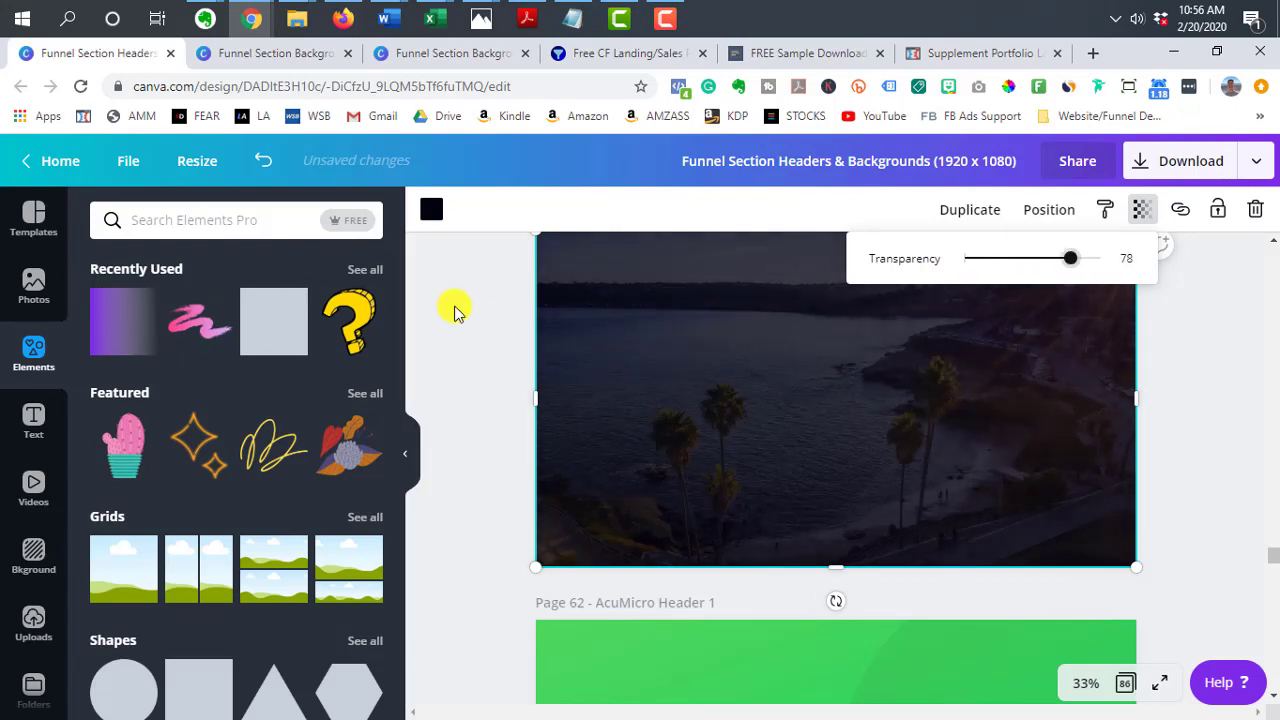
pyautogui.click(809, 347)
# Add a heading text to the darkened coastal photo on page 61 and color it white
pyautogui.click(34, 420)
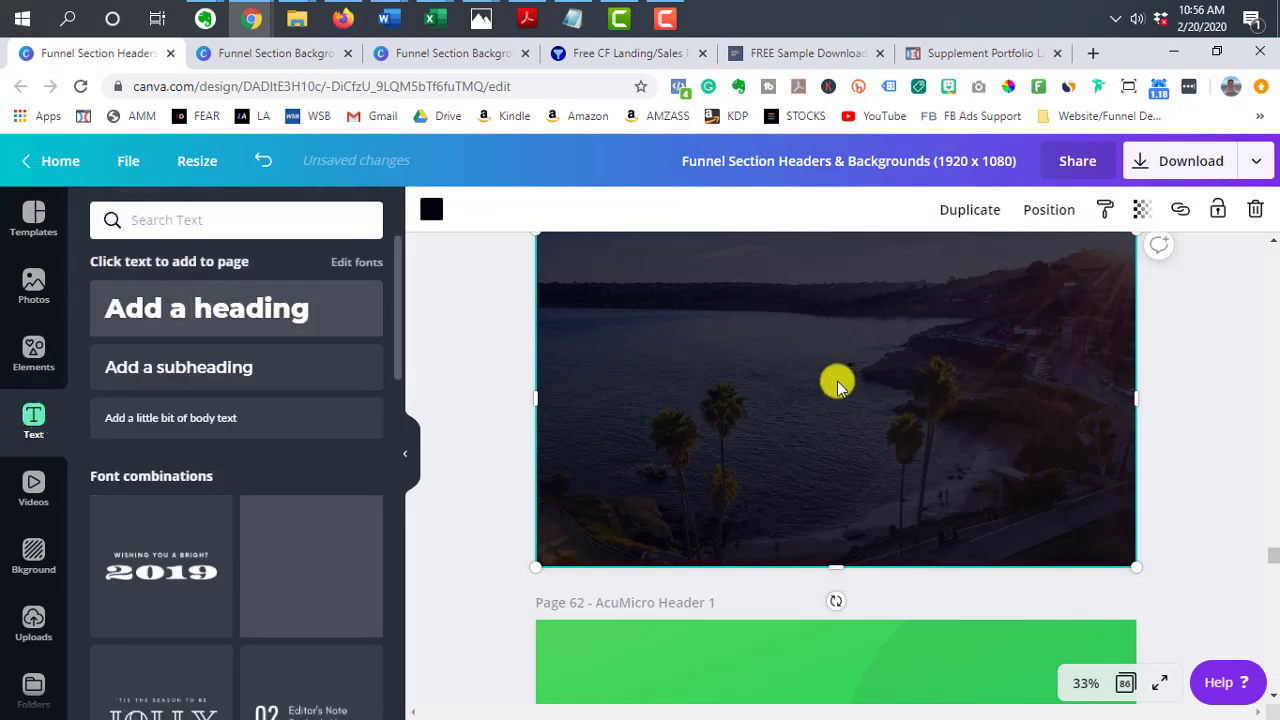
pyautogui.press('t')
pyautogui.click(672, 210)
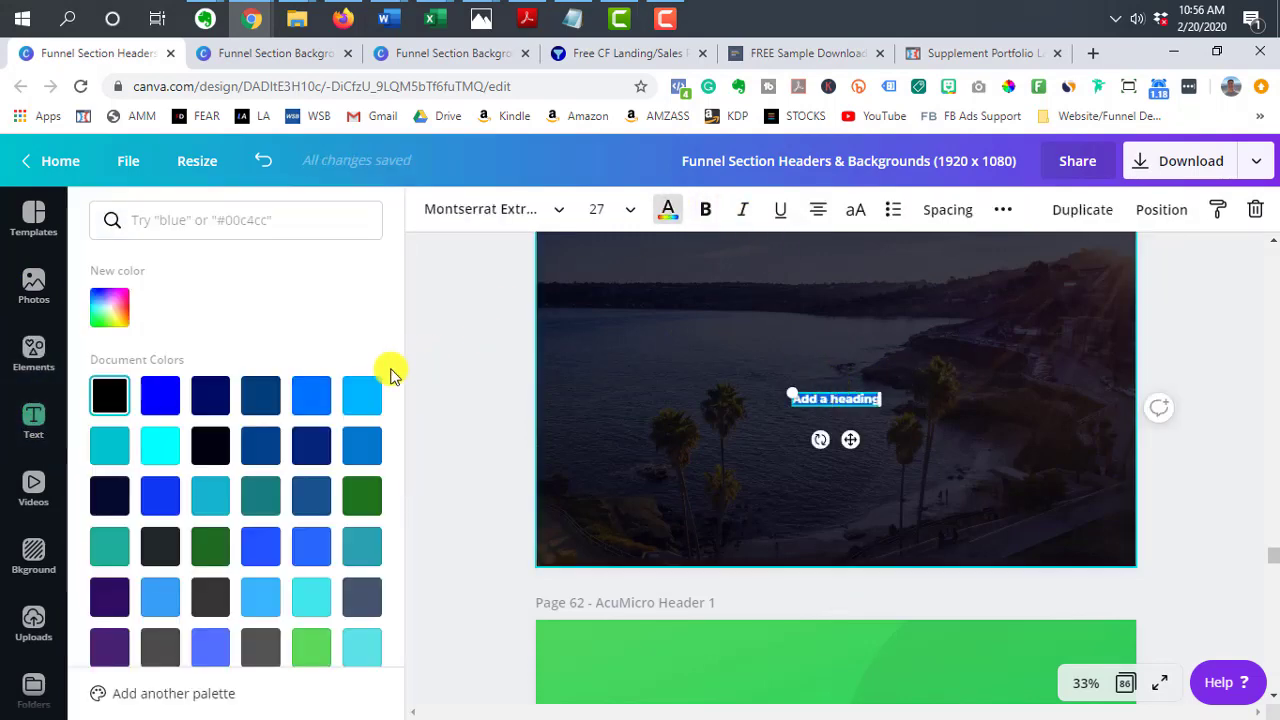
pyautogui.scroll(-5, 318, 490)
pyautogui.scroll(-1, 323, 493)
pyautogui.click(360, 431)
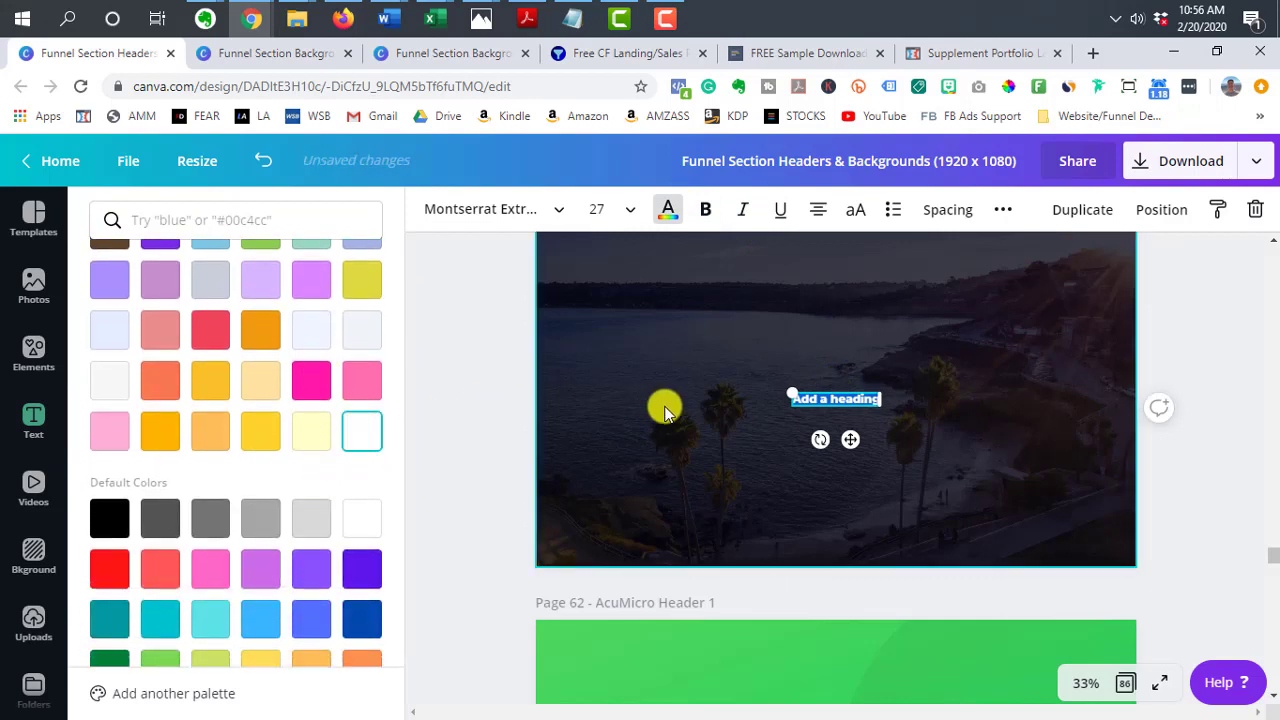
# Enlarge the white heading to about size 80.1 and move it to the upper-left area of the coastal photo
pyautogui.moveTo(787, 393); pyautogui.dragTo(577, 369)
pyautogui.click(575, 427)
pyautogui.moveTo(787, 398); pyautogui.dragTo(753, 324)
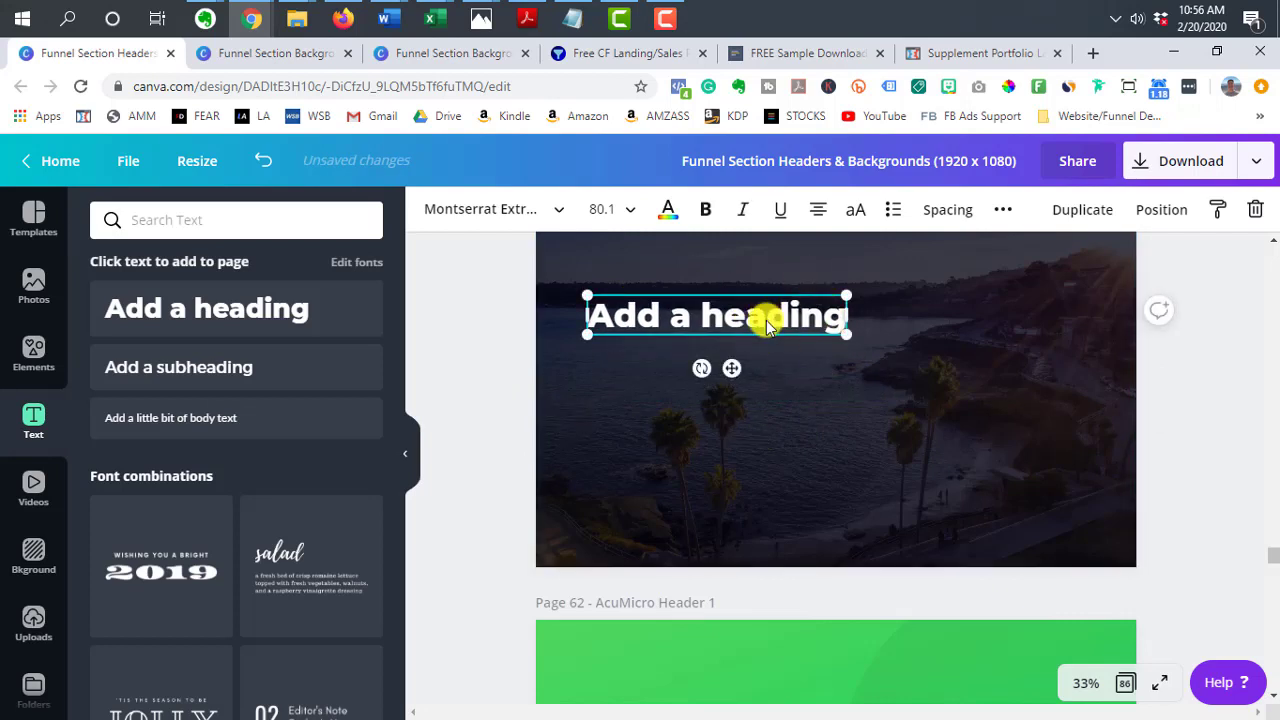
pyautogui.scroll(1, 894, 343)
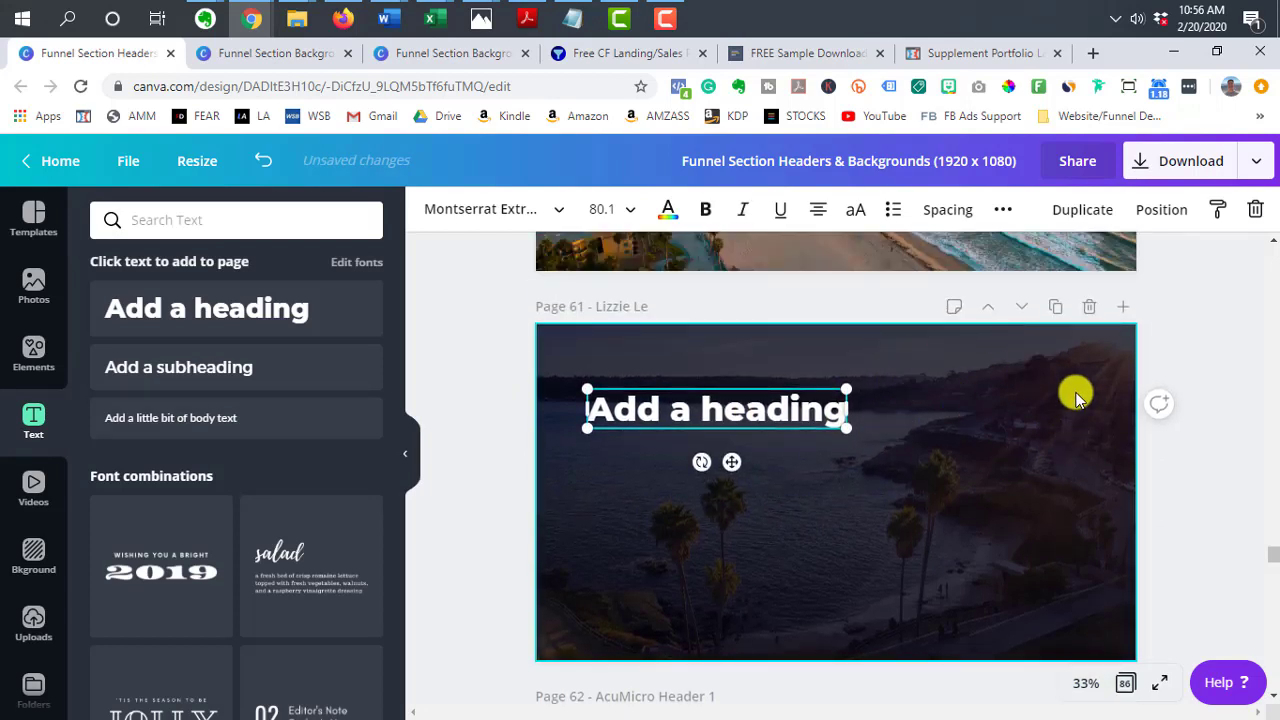
# Move the translucent dark green circle on page 62, AcuMicro Header 1, slightly to the left
pyautogui.click(1229, 324)
pyautogui.scroll(-2, 1230, 330)
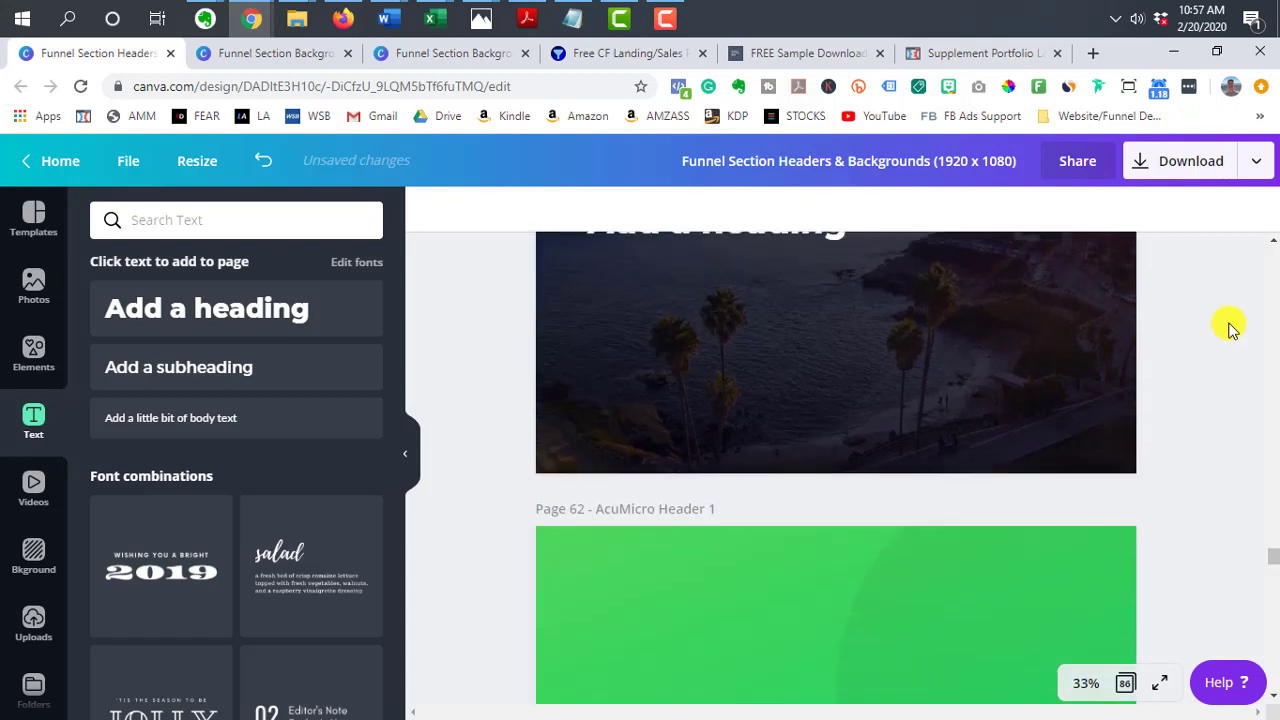
pyautogui.scroll(-3, 1229, 329)
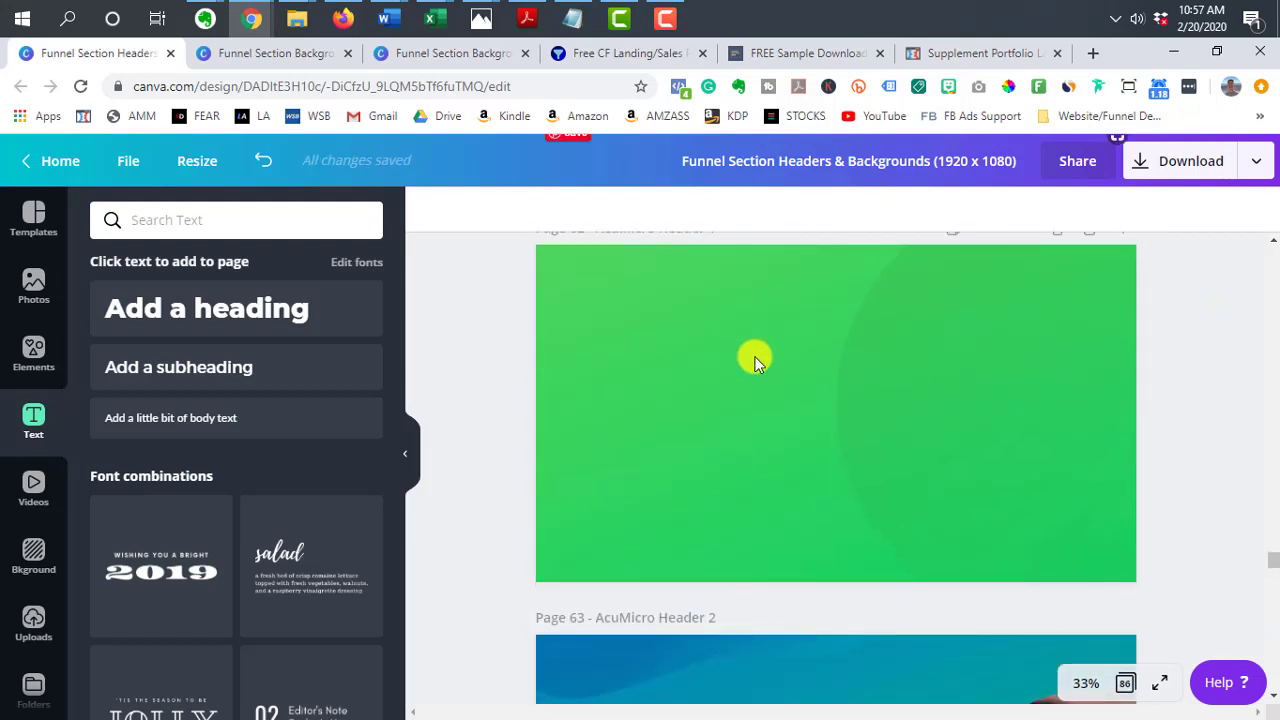
pyautogui.moveTo(1071, 380); pyautogui.dragTo(1044, 378)
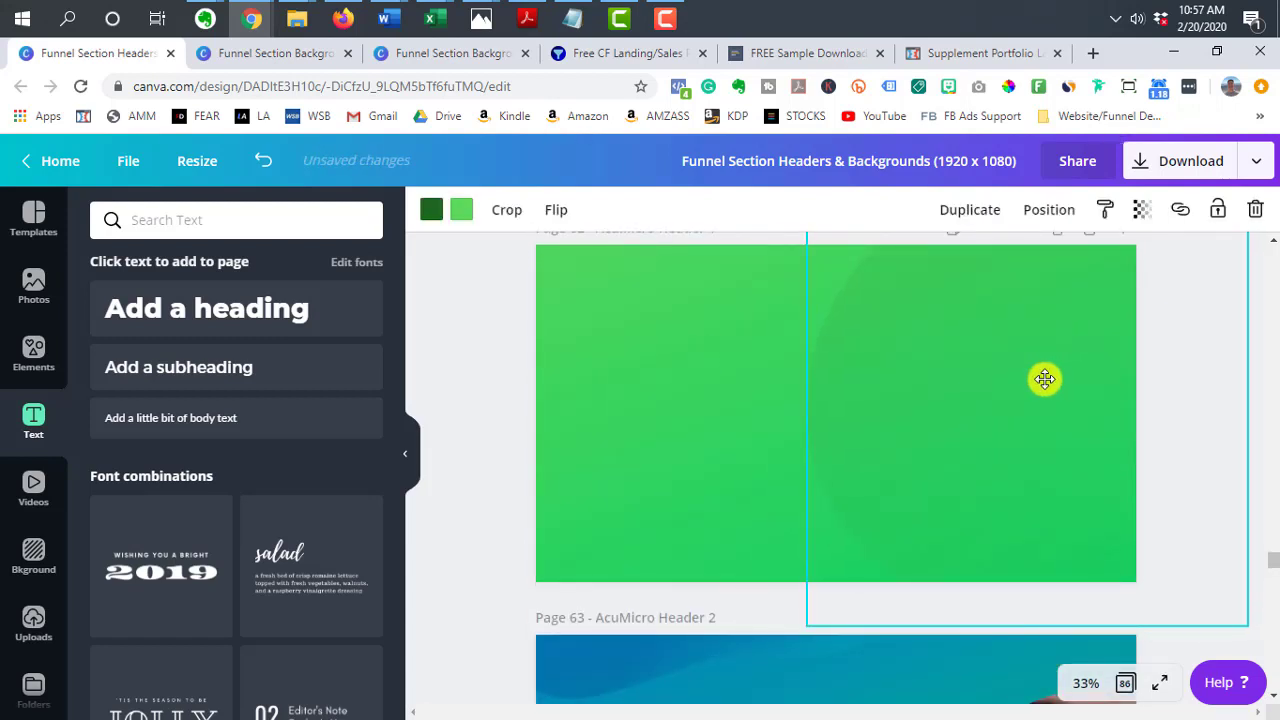
# Browse the header and background pages from page 62 to page 73 and select the blue curved shape there
pyautogui.scroll(-9, 1065, 379)
pyautogui.scroll(-20, 1065, 379)
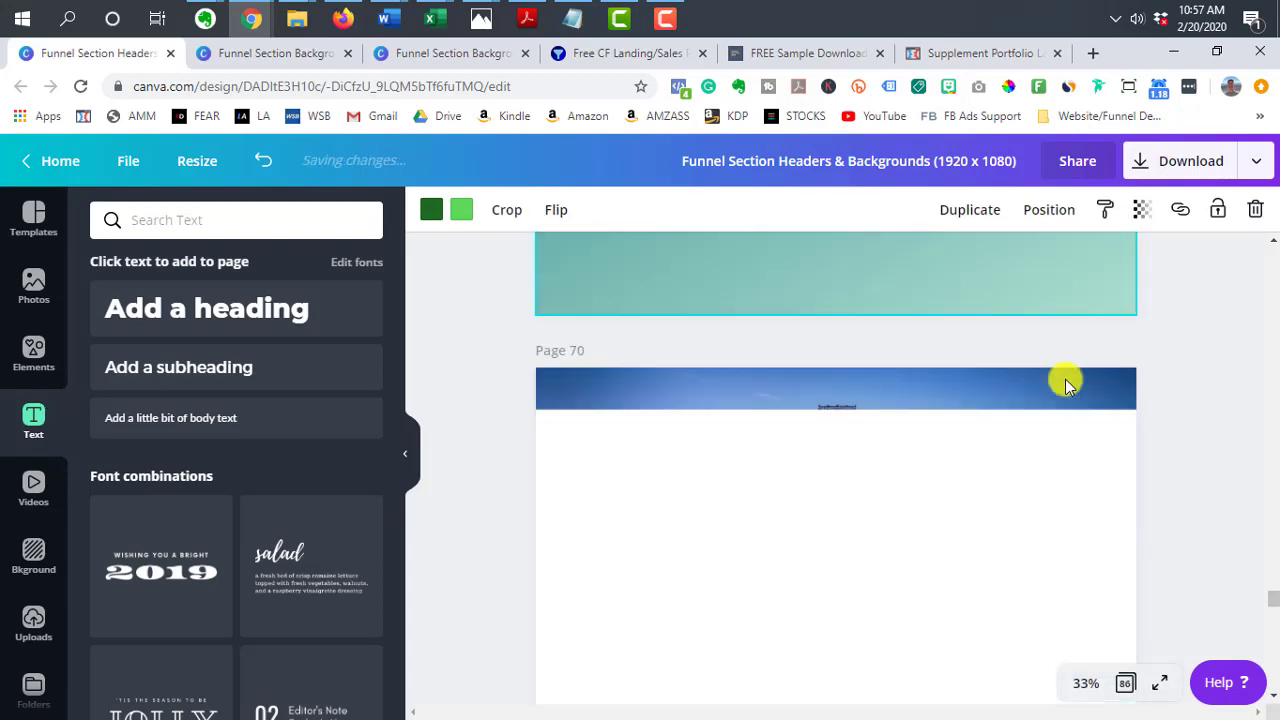
pyautogui.scroll(-18, 1065, 379)
pyautogui.scroll(6, 1065, 379)
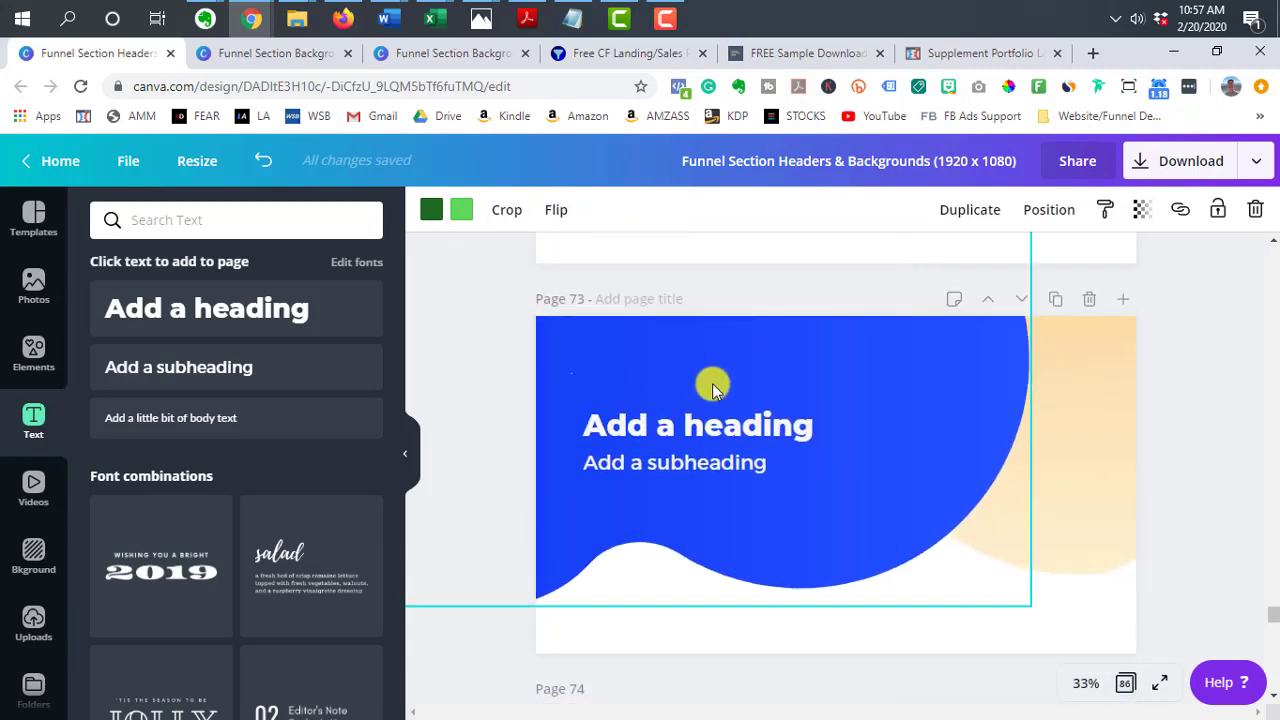
pyautogui.click(712, 390)
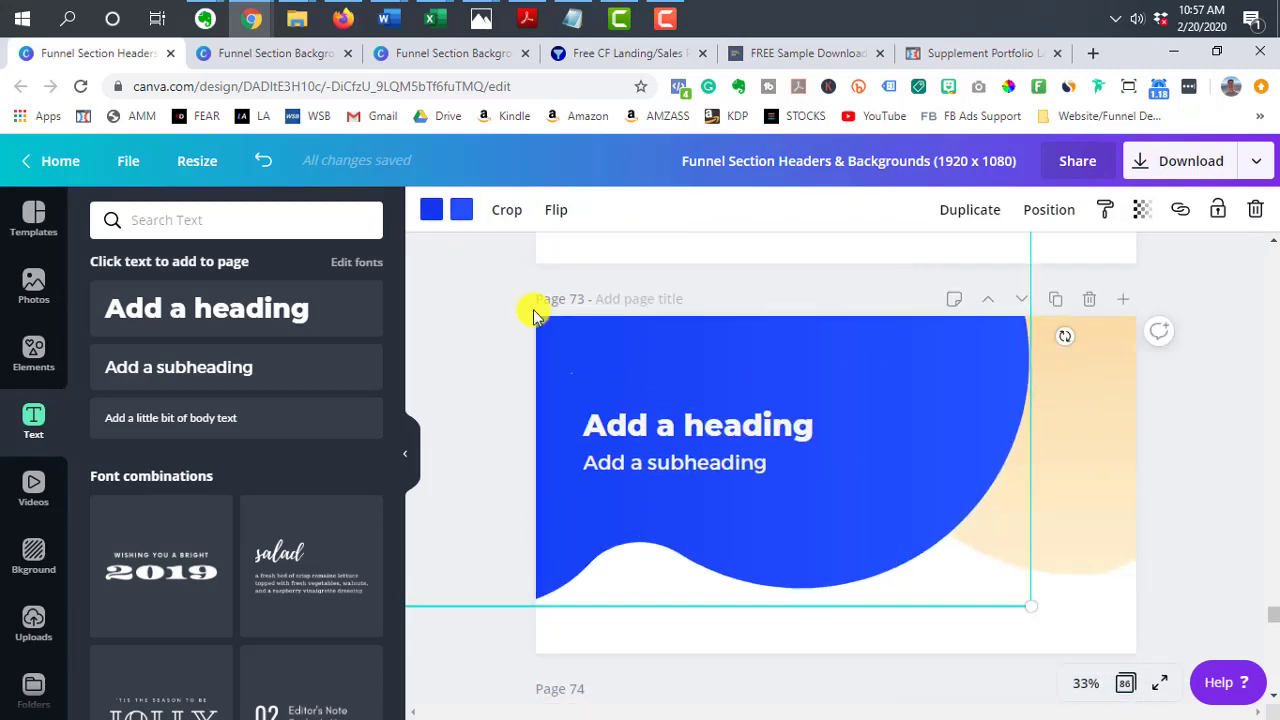
# Find the Gradients category in the elements library and show its full collection
pyautogui.click(35, 338)
pyautogui.scroll(-4, 243, 440)
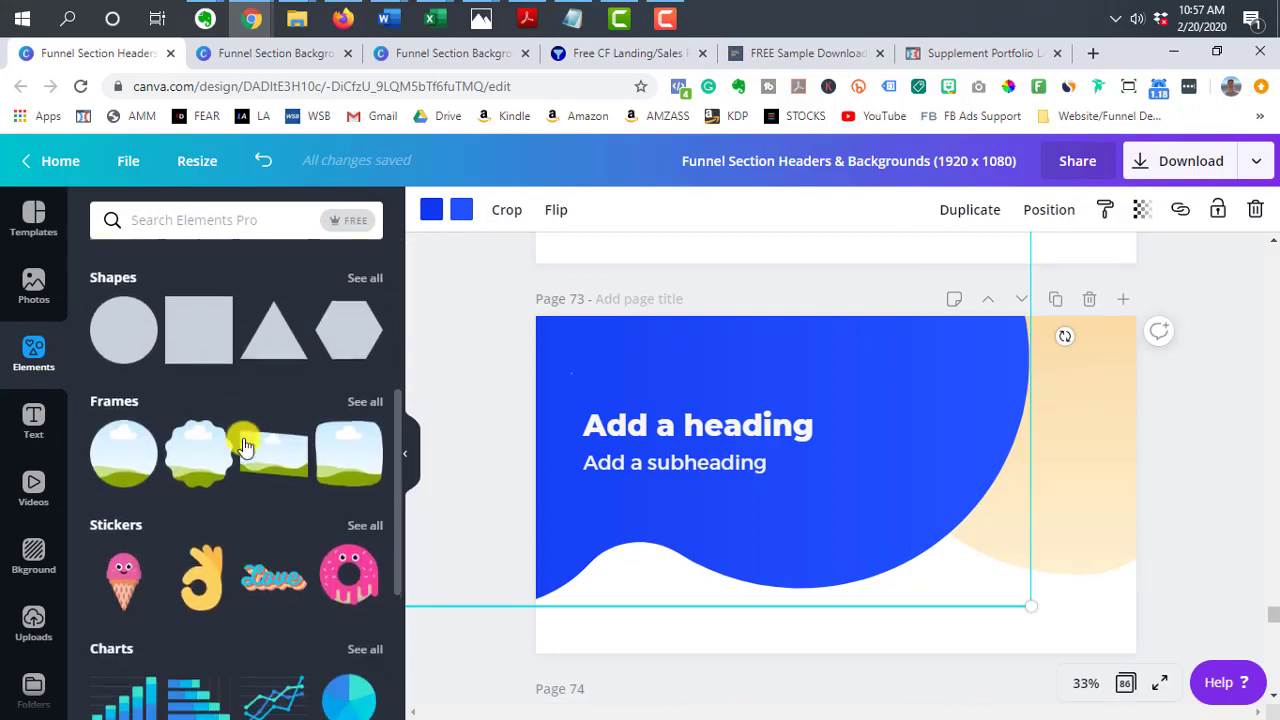
pyautogui.scroll(-3, 250, 440)
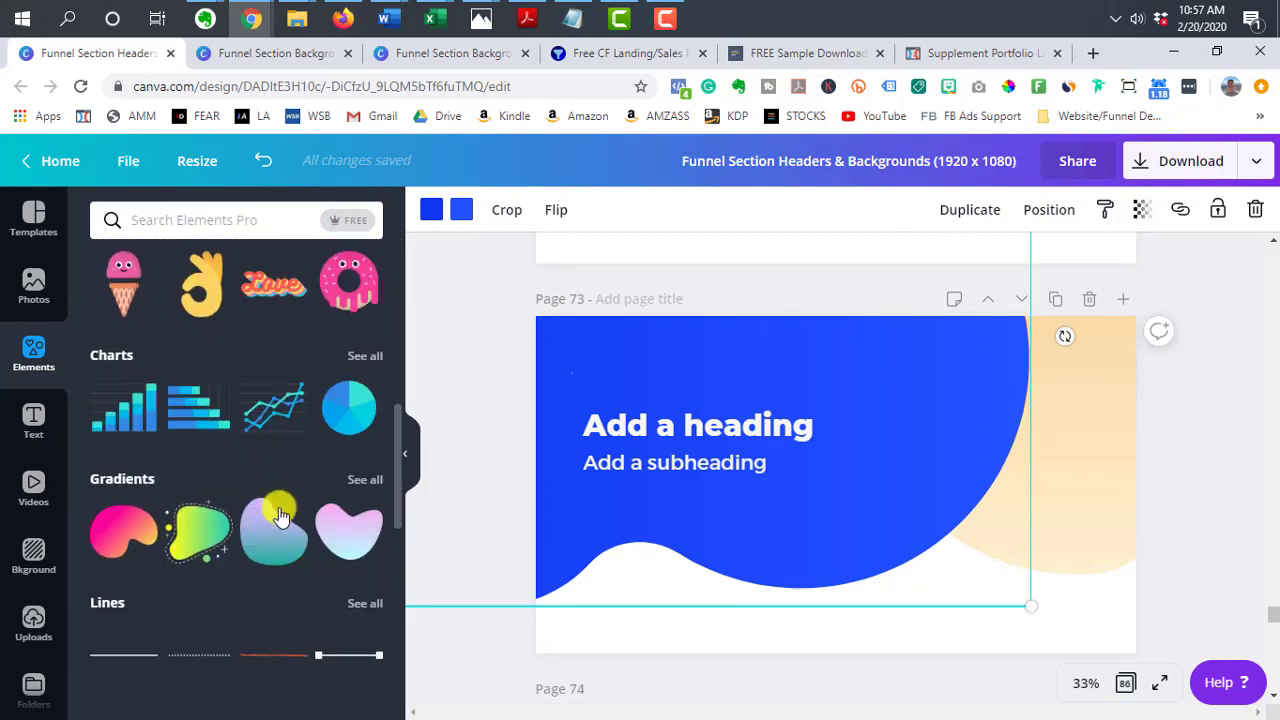
pyautogui.click(364, 484)
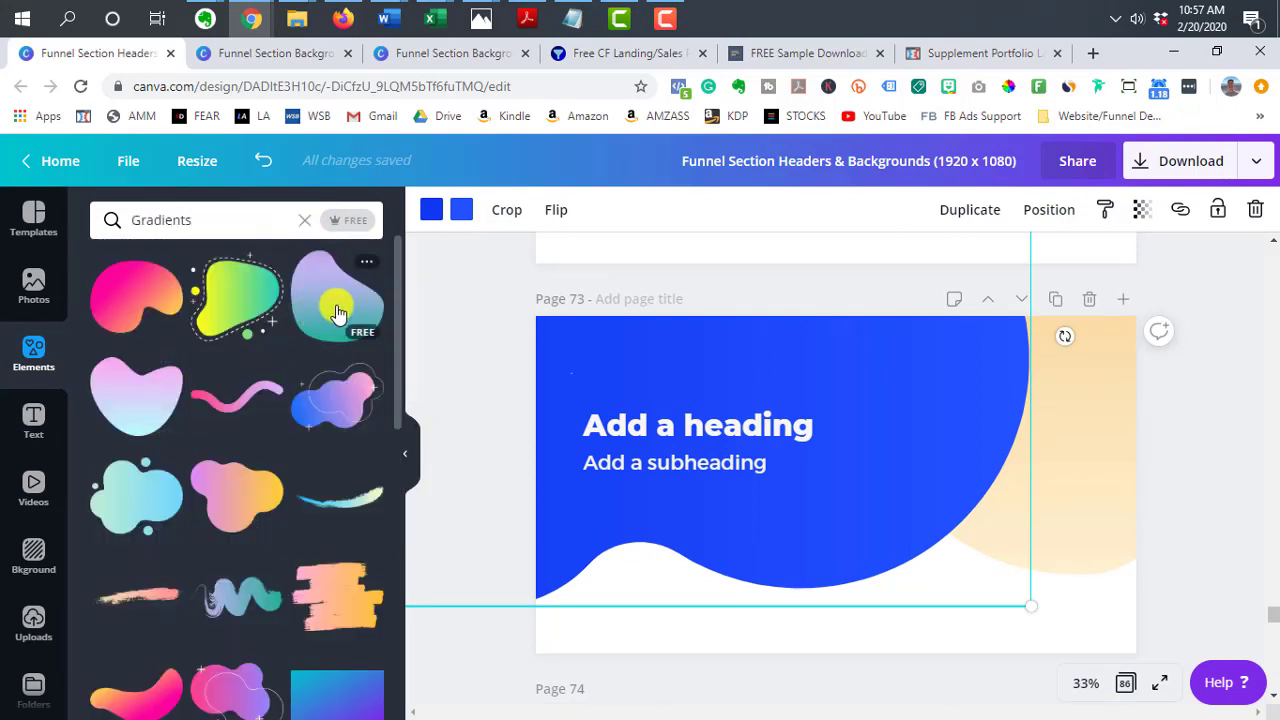
# Examine the gradient, dark geometric and photo overlay backgrounds on pages 74 through 86
pyautogui.scroll(-15, 872, 450)
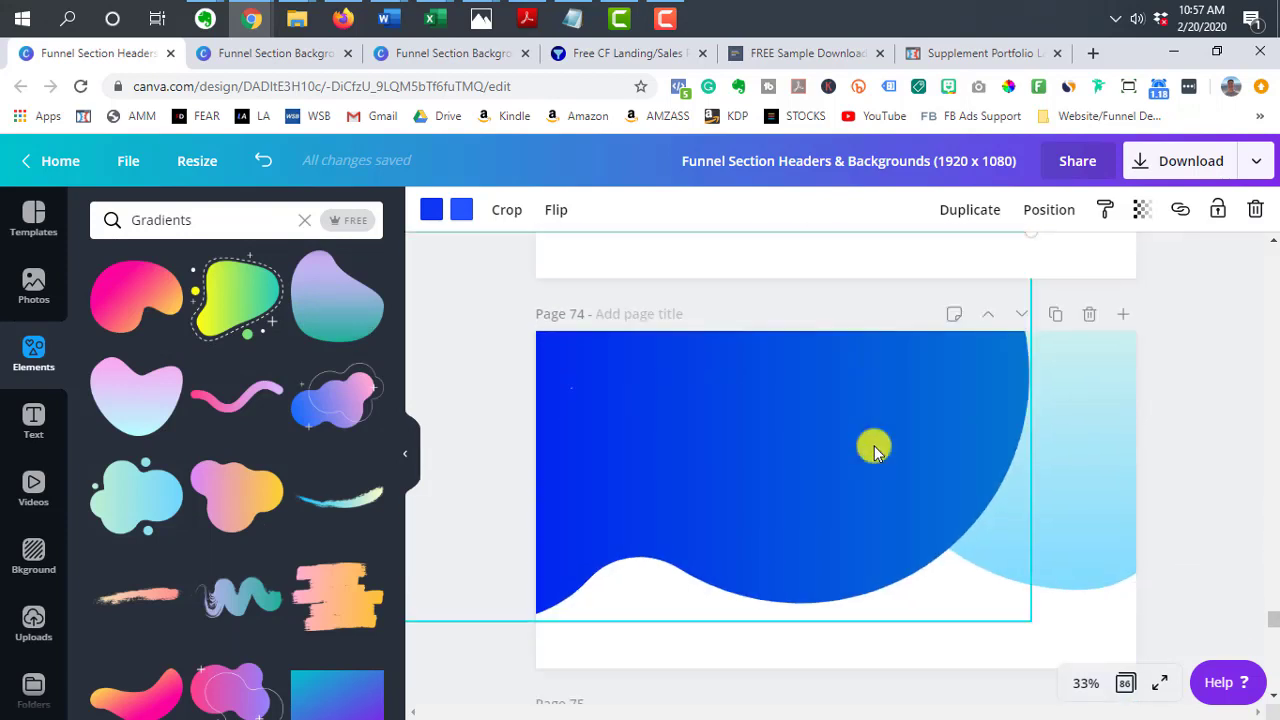
pyautogui.scroll(-4, 874, 446)
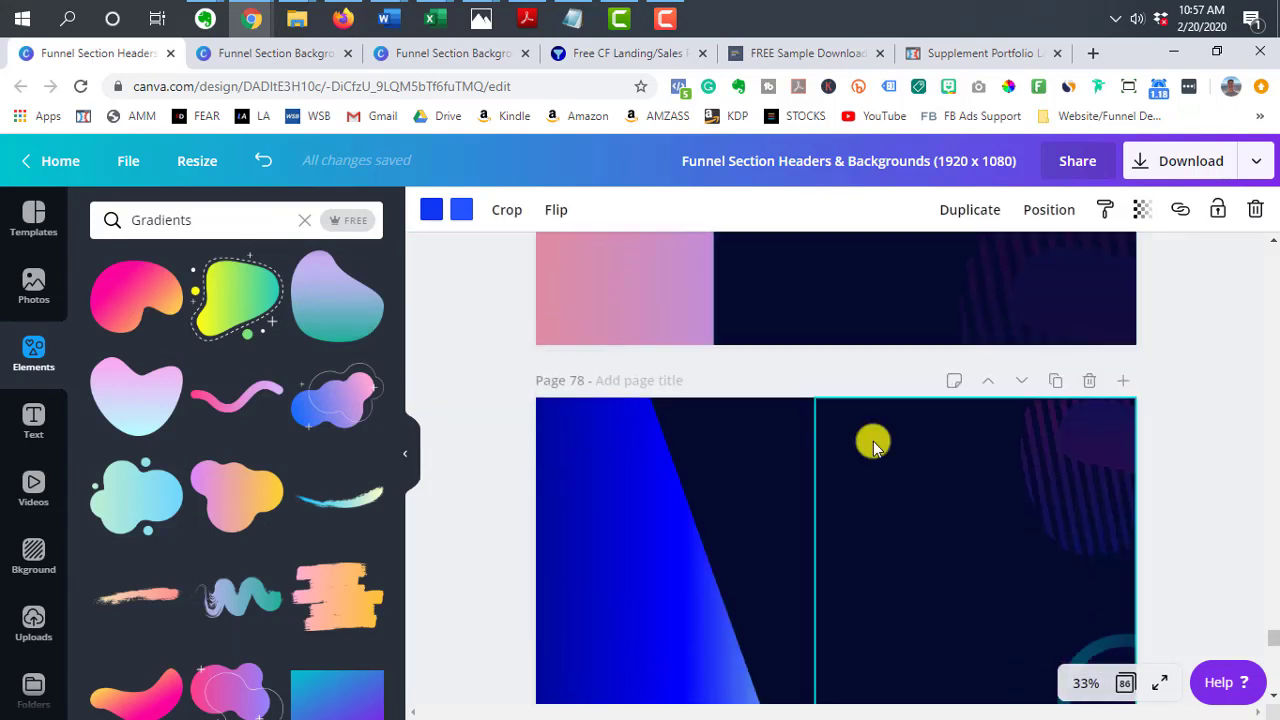
pyautogui.scroll(4, 874, 446)
pyautogui.scroll(7, 874, 446)
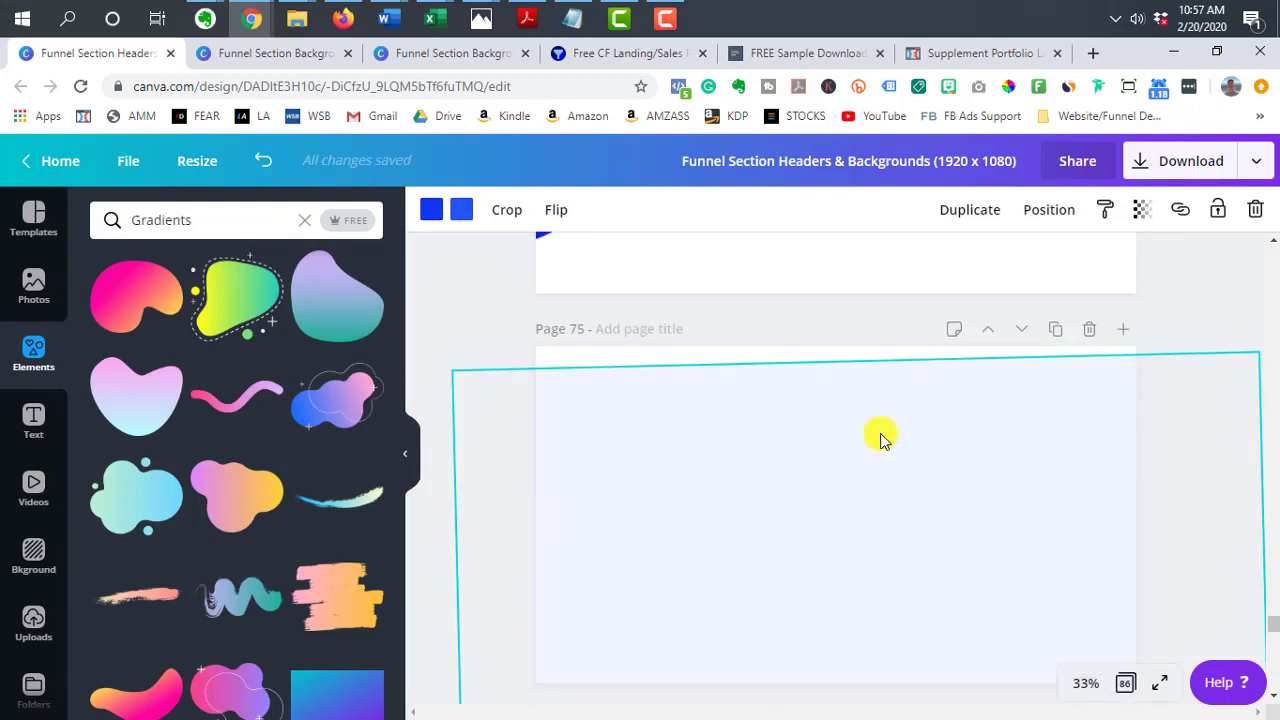
pyautogui.scroll(-1, 883, 437)
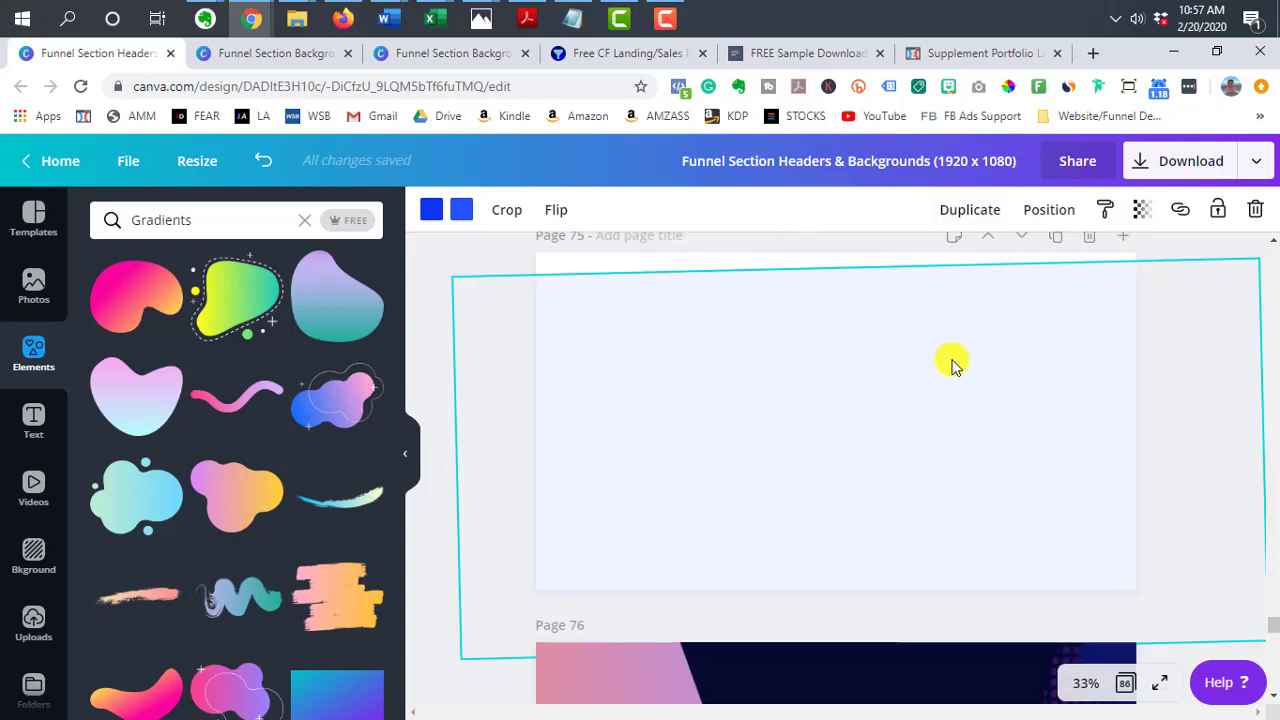
pyautogui.scroll(-9, 951, 365)
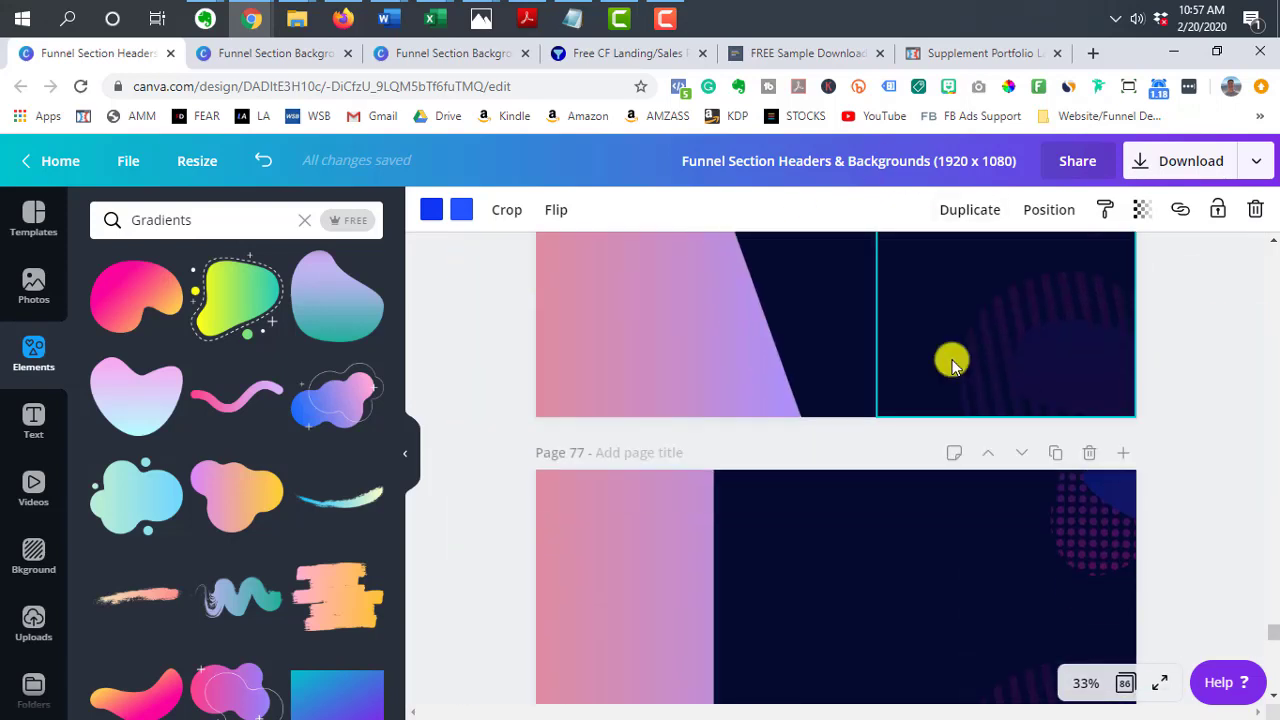
pyautogui.scroll(-4, 951, 365)
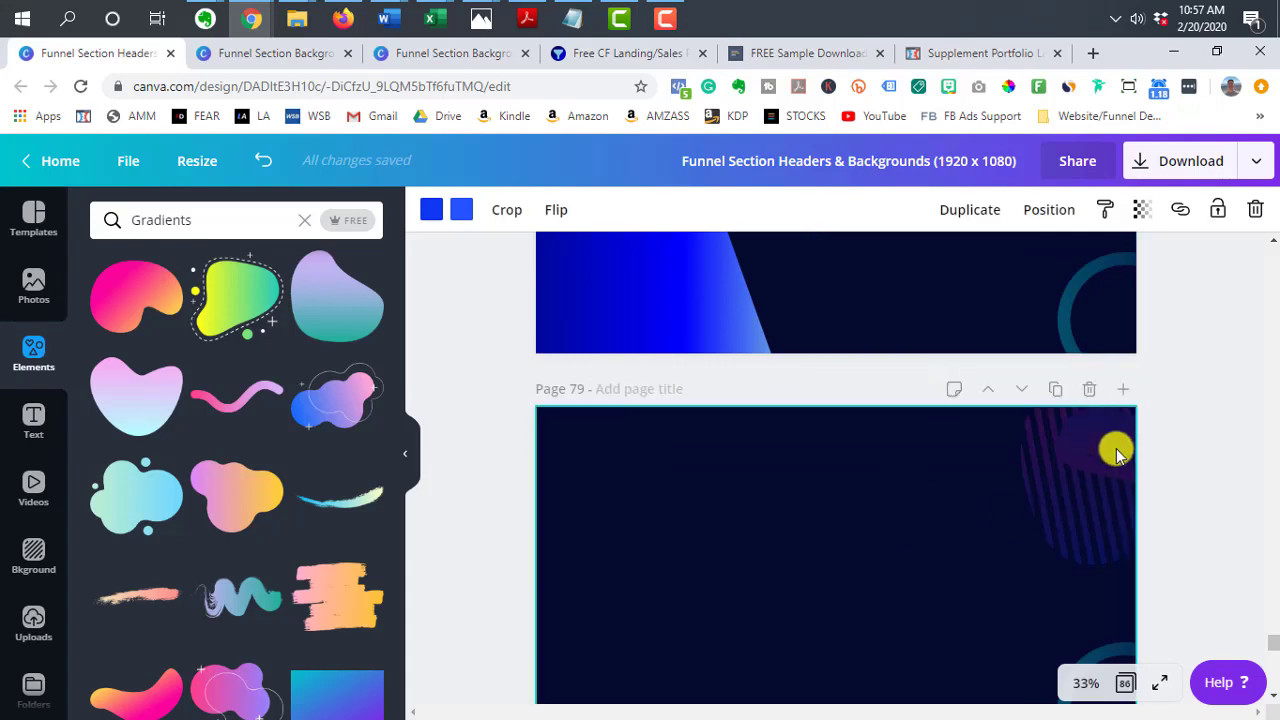
pyautogui.scroll(-10, 926, 543)
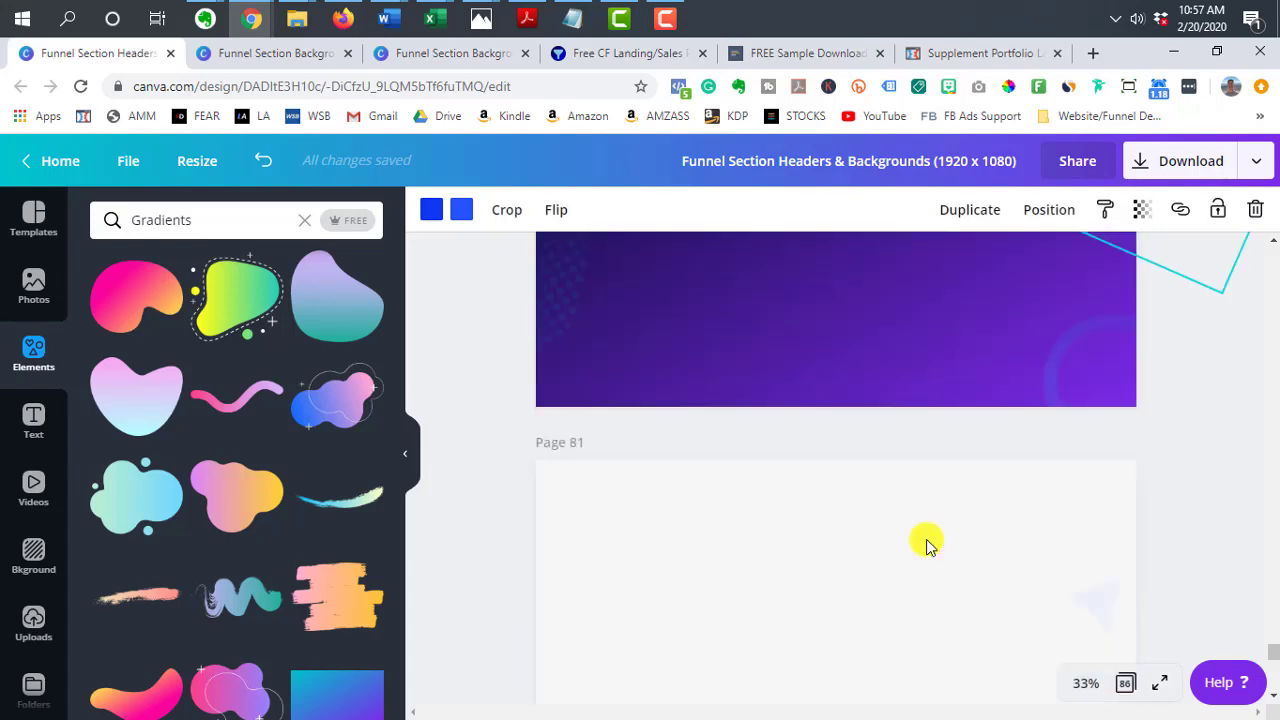
pyautogui.scroll(-4, 926, 543)
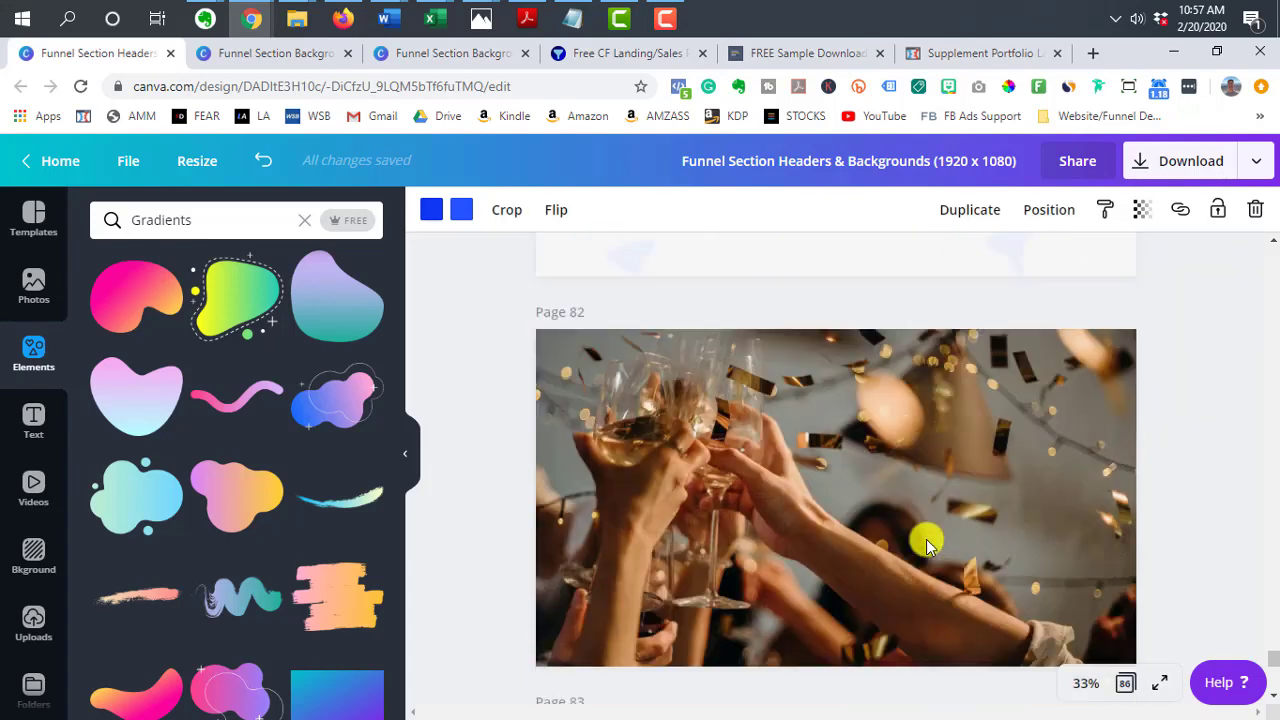
pyautogui.scroll(-15, 926, 543)
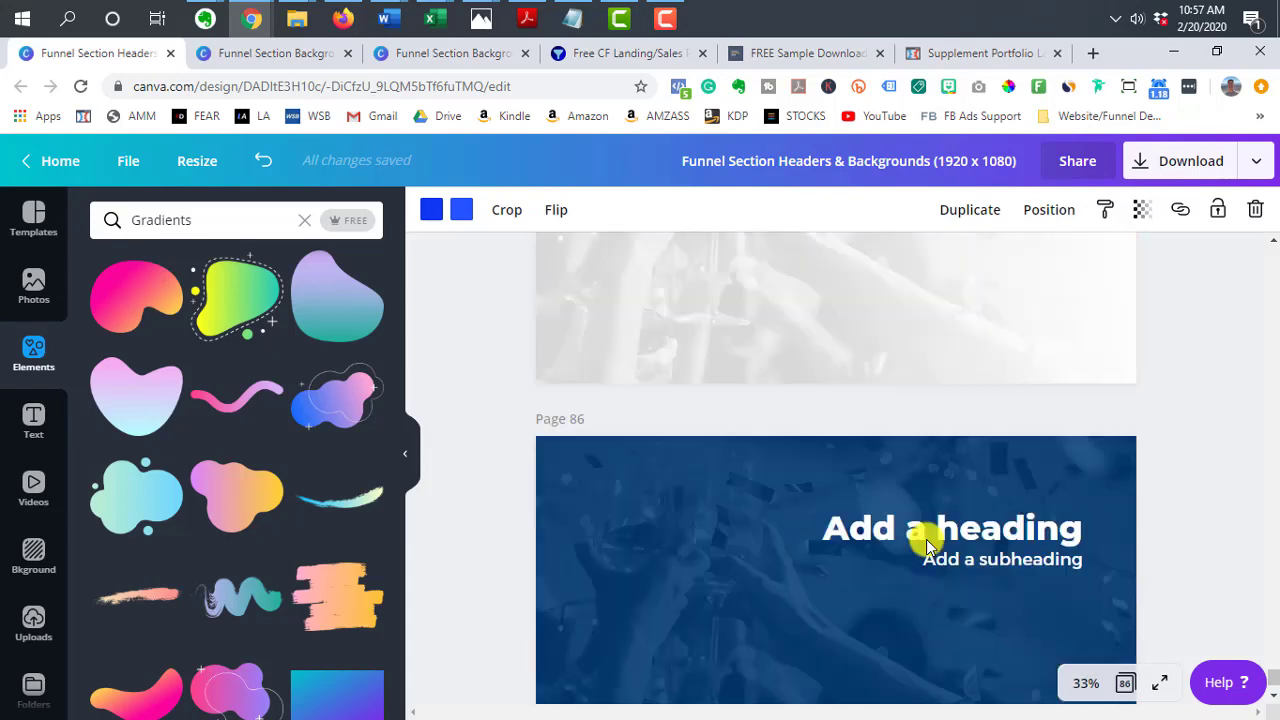
# Clear the photo from the new page 87 and place an enlarged purple-to-teal gradient blob in its upper-left area
pyautogui.click(889, 654)
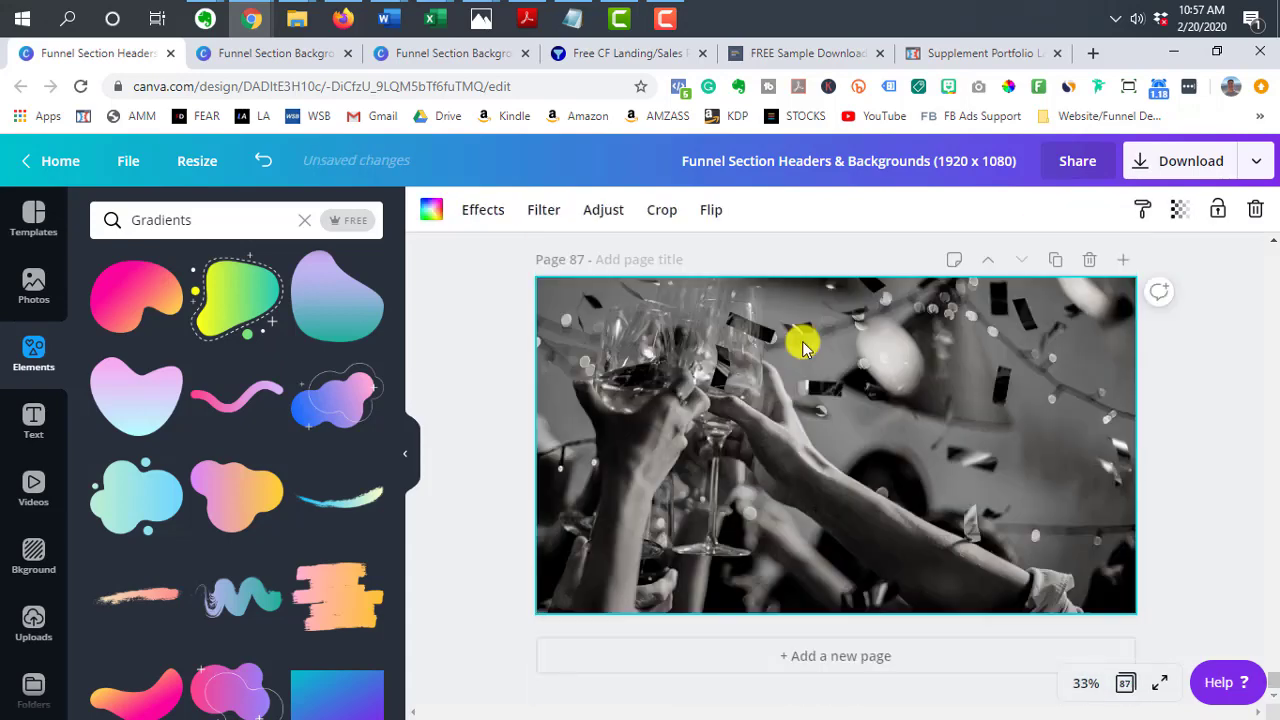
pyautogui.press('Delete')
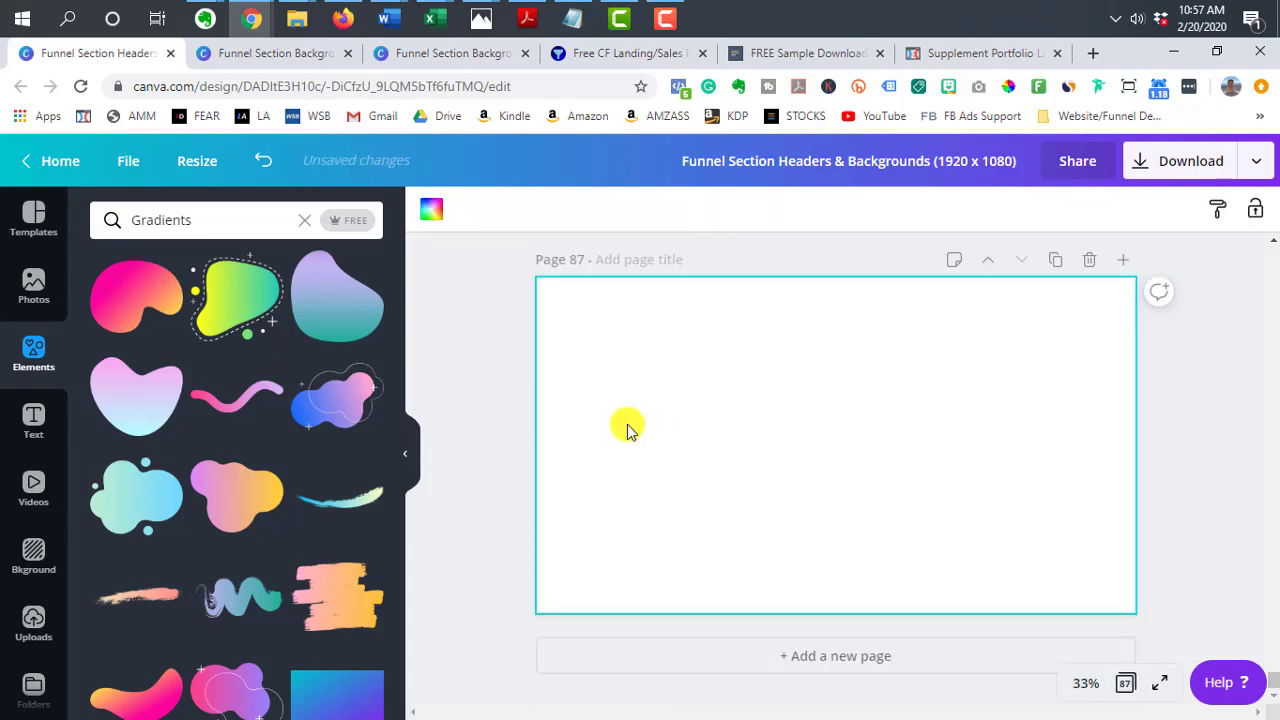
pyautogui.moveTo(340, 316); pyautogui.dragTo(545, 288)
pyautogui.moveTo(783, 494); pyautogui.dragTo(1105, 535)
pyautogui.moveTo(831, 446); pyautogui.dragTo(831, 414)
# Change the blob's teal color to cyan blue and rotate it slightly counterclockwise along the left side of page 87
pyautogui.click(431, 212)
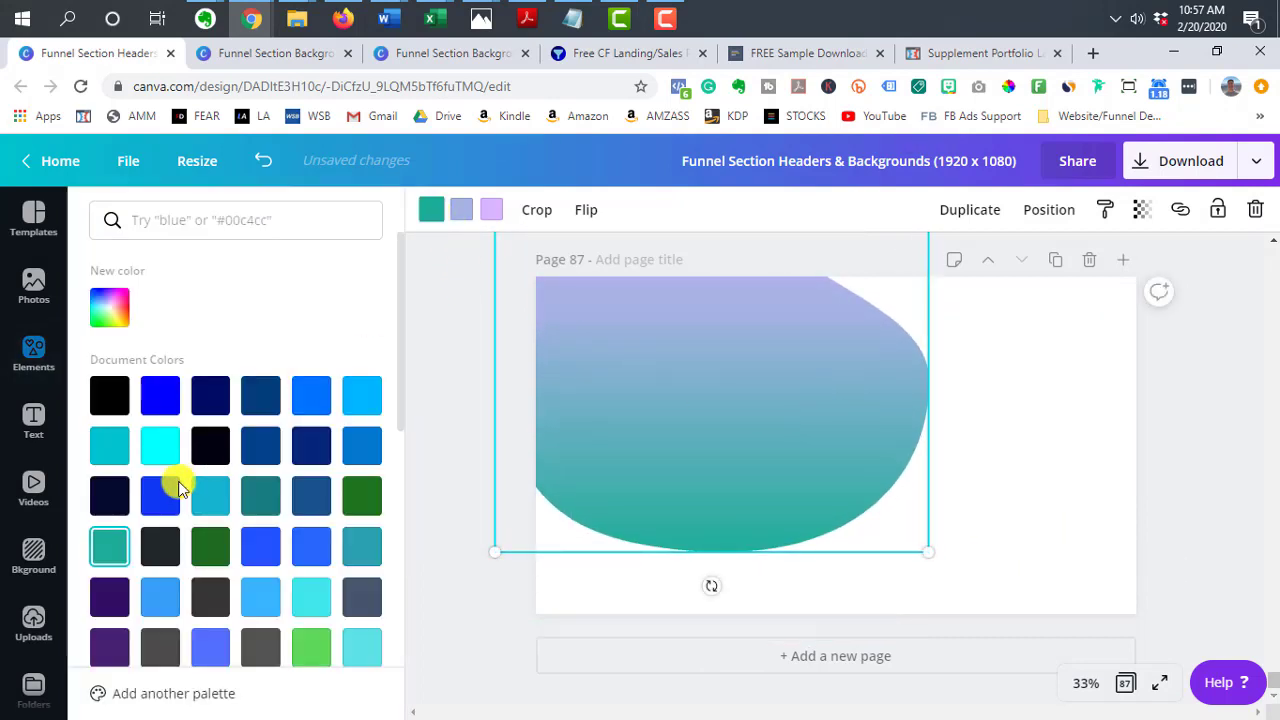
pyautogui.click(207, 496)
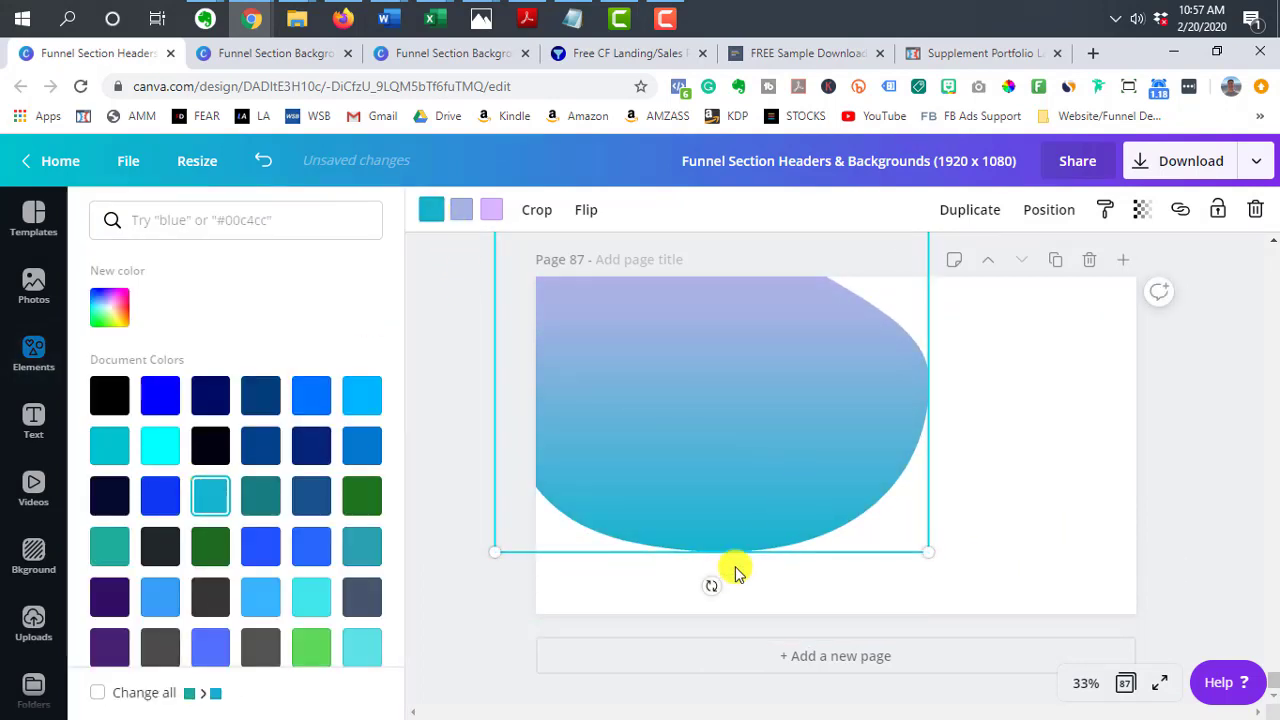
pyautogui.moveTo(745, 591); pyautogui.dragTo(771, 586)
pyautogui.moveTo(674, 460); pyautogui.dragTo(694, 478)
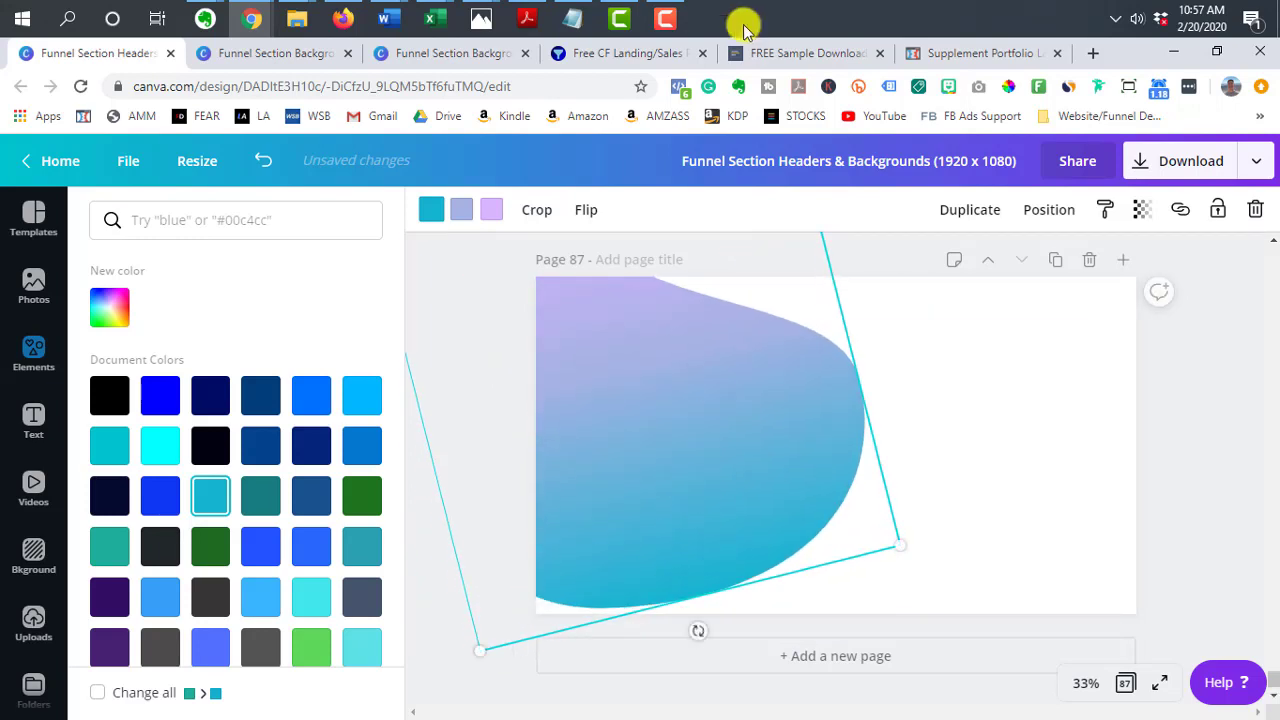
# Switch to the FREE Sample Download landing page and look through its cheatsheet section
pyautogui.click(772, 50)
pyautogui.scroll(-5, 707, 261)
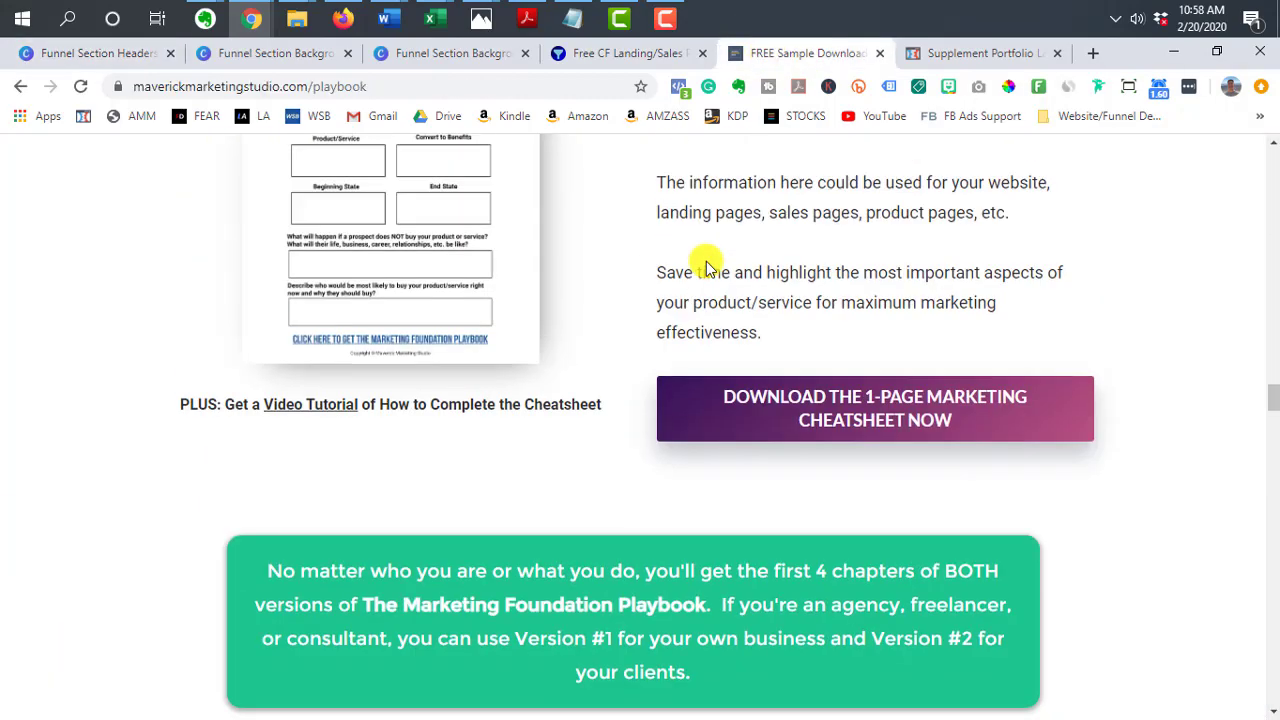
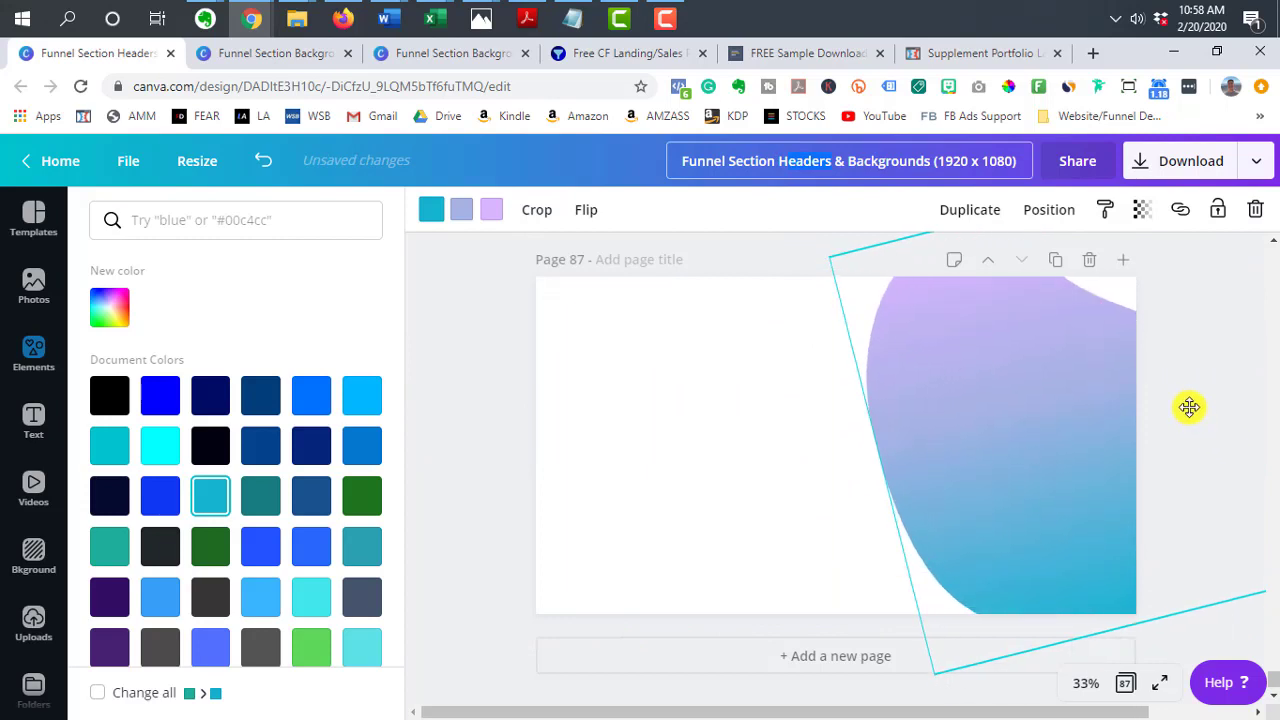
# Rotate the gradient blob clockwise at the right edge of page 87 and set its transparency to 39
pyautogui.moveTo(1143, 636); pyautogui.dragTo(1199, 469)
pyautogui.moveTo(1057, 466); pyautogui.dragTo(1060, 451)
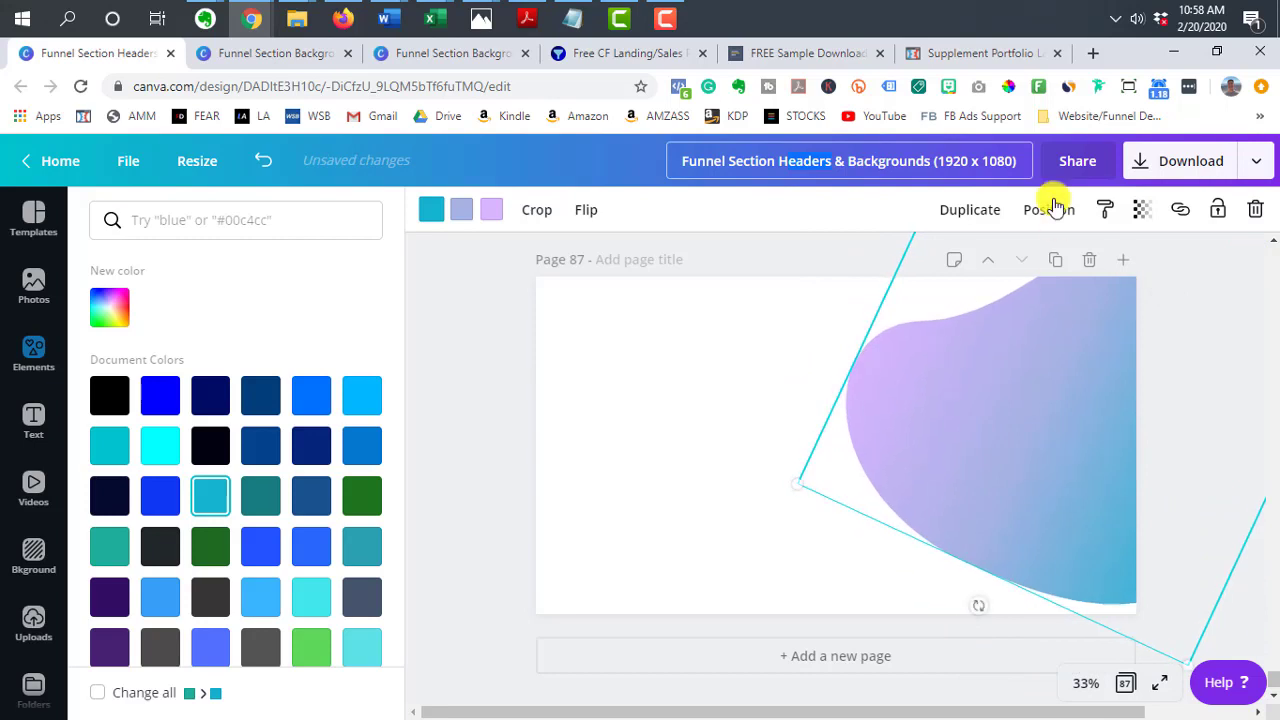
pyautogui.click(1142, 209)
pyautogui.moveTo(1103, 257); pyautogui.dragTo(1040, 263)
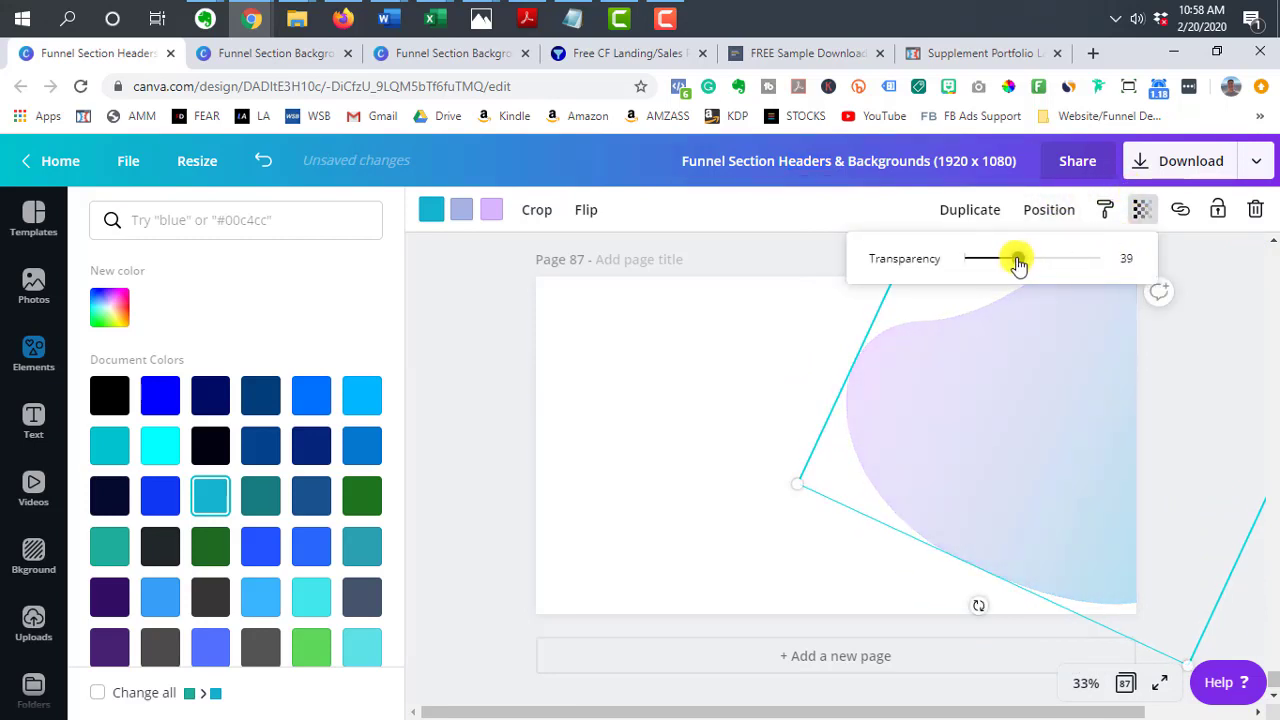
pyautogui.click(602, 406)
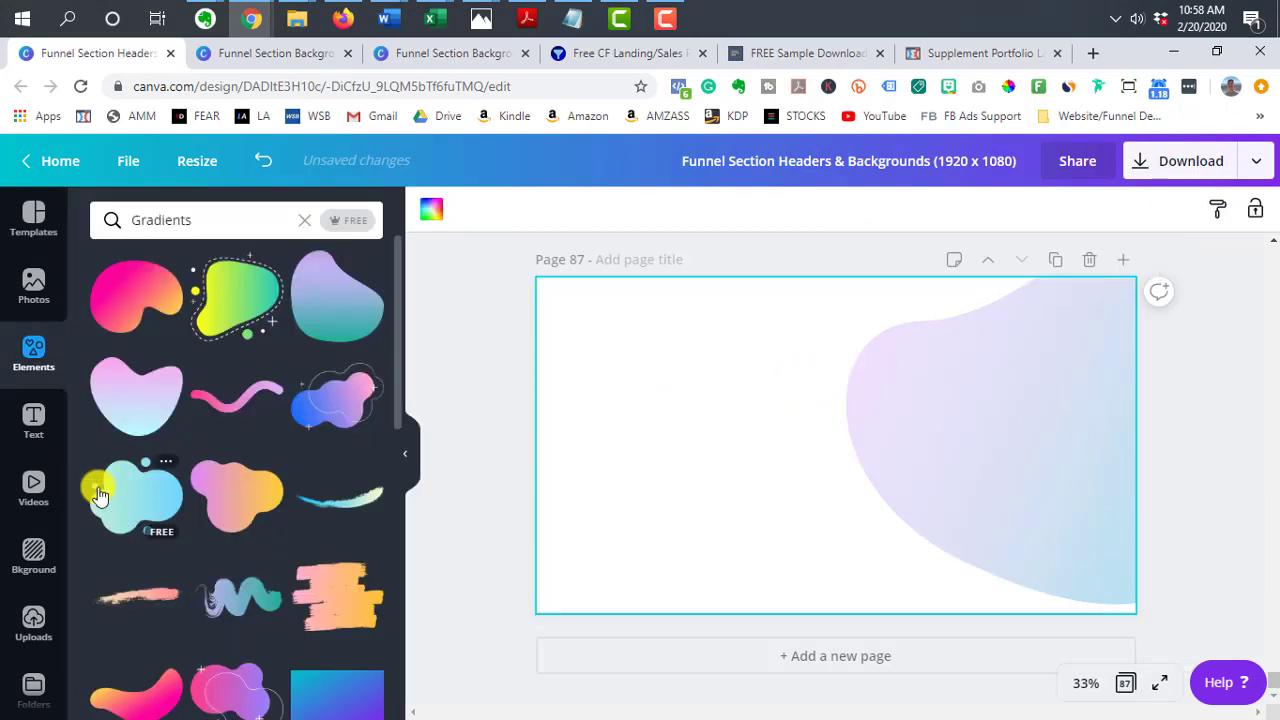
# Add the uploaded laptop mockup to page 87, shrink it and place it over the gradient blob on the right
pyautogui.click(33, 622)
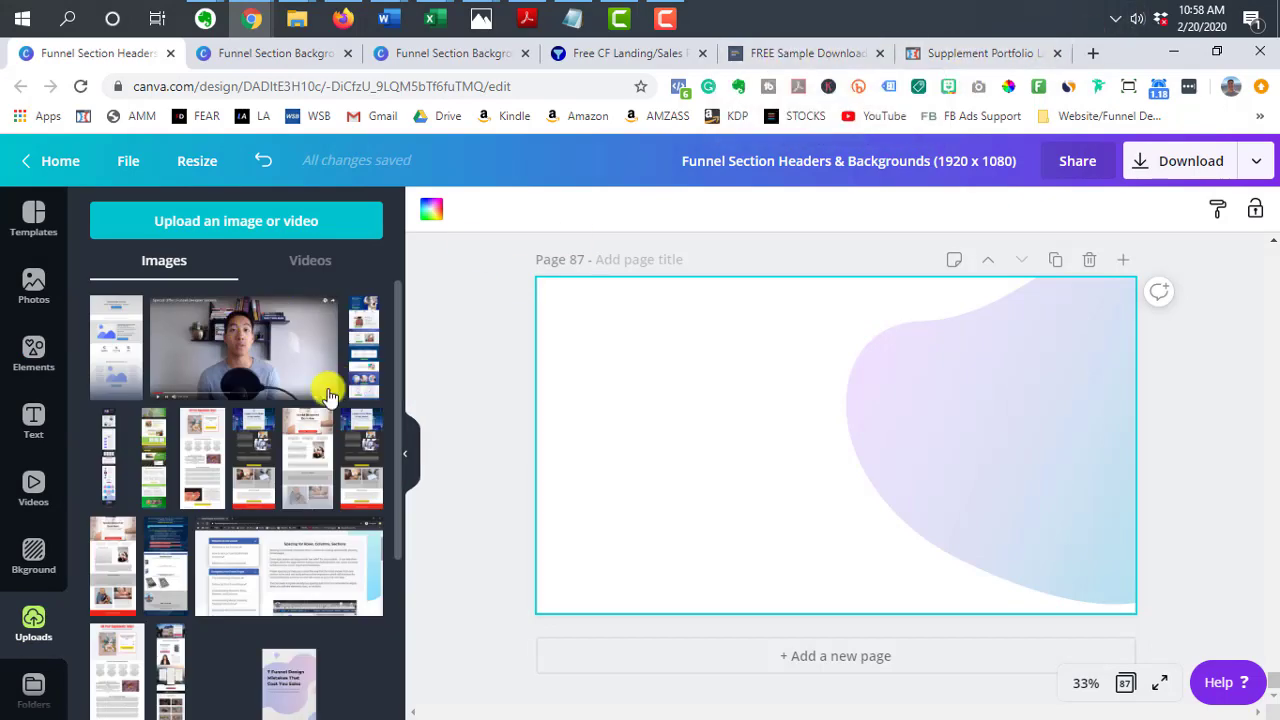
pyautogui.scroll(-2, 277, 409)
pyautogui.scroll(-1, 277, 414)
pyautogui.click(180, 529)
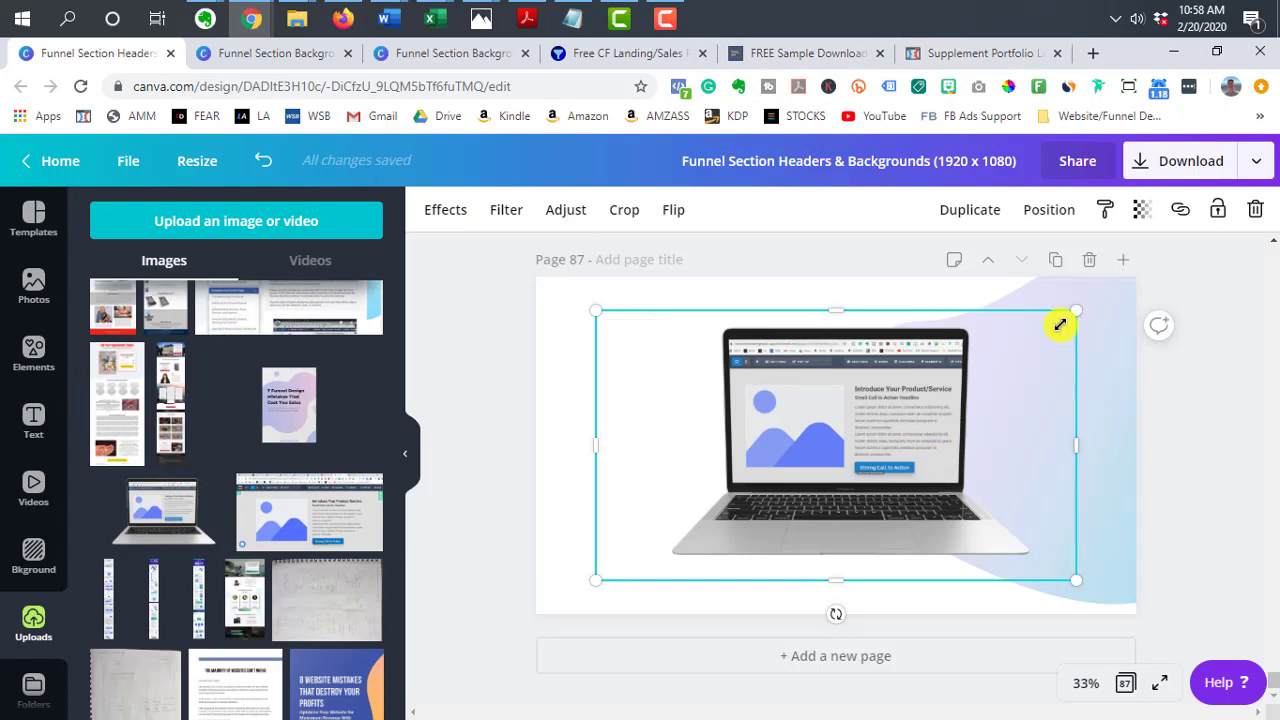
pyautogui.moveTo(1071, 320); pyautogui.dragTo(1005, 387)
pyautogui.moveTo(854, 461); pyautogui.dragTo(966, 441)
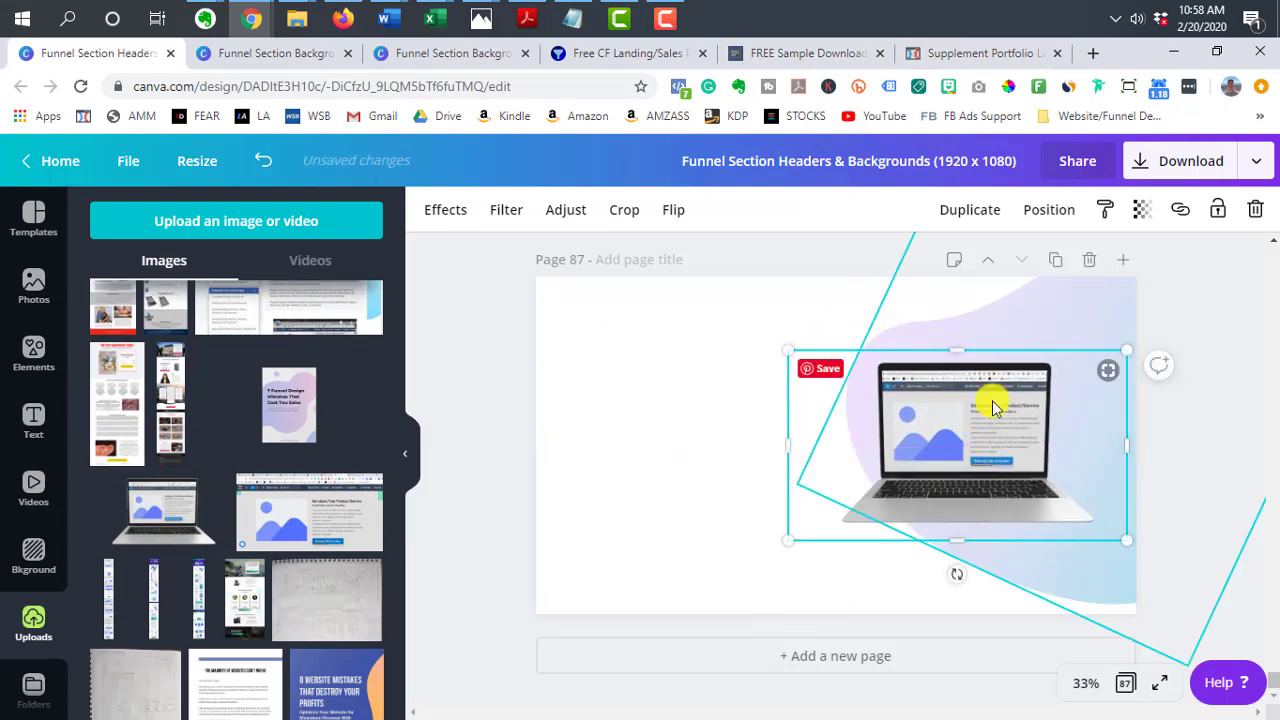
# Set the transparency of the gradient blob behind the laptop to 27
pyautogui.click(1142, 212)
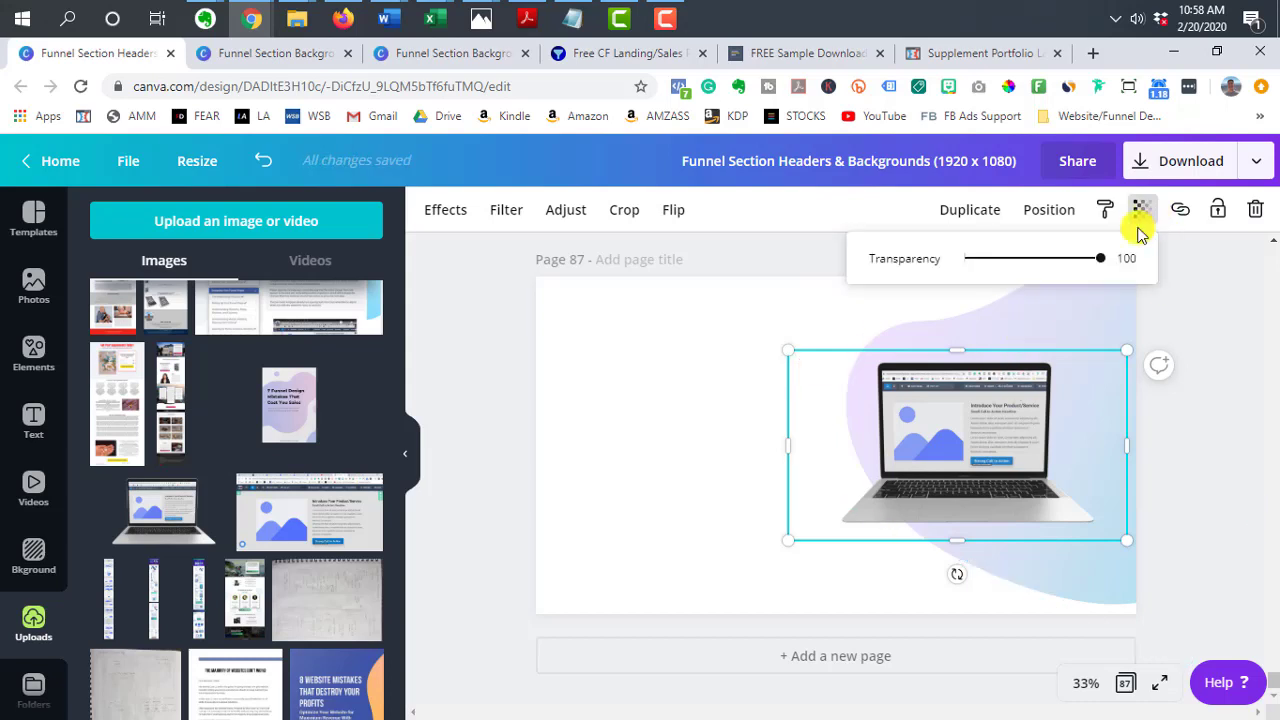
pyautogui.click(1126, 306)
pyautogui.click(1137, 213)
pyautogui.moveTo(1028, 265); pyautogui.dragTo(998, 264)
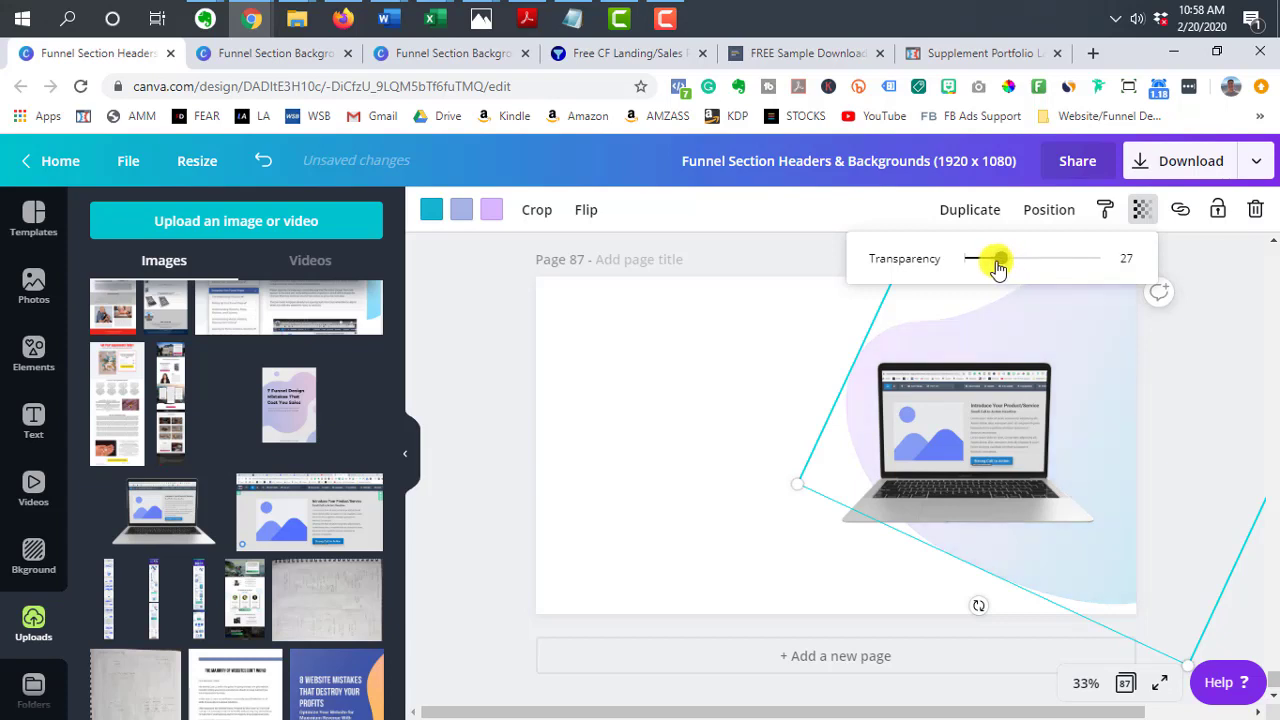
pyautogui.click(612, 402)
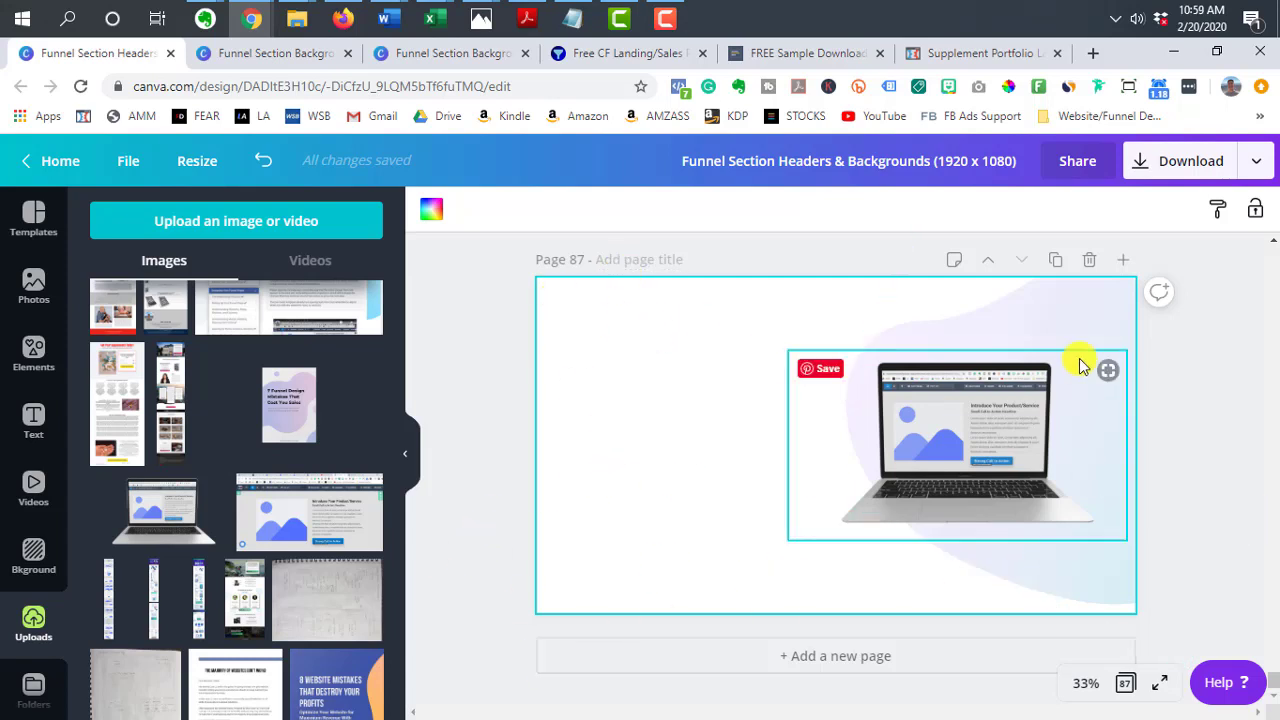
# Switch back to the playbook landing page and look at the Playbook Version #2 section
pyautogui.click(768, 53)
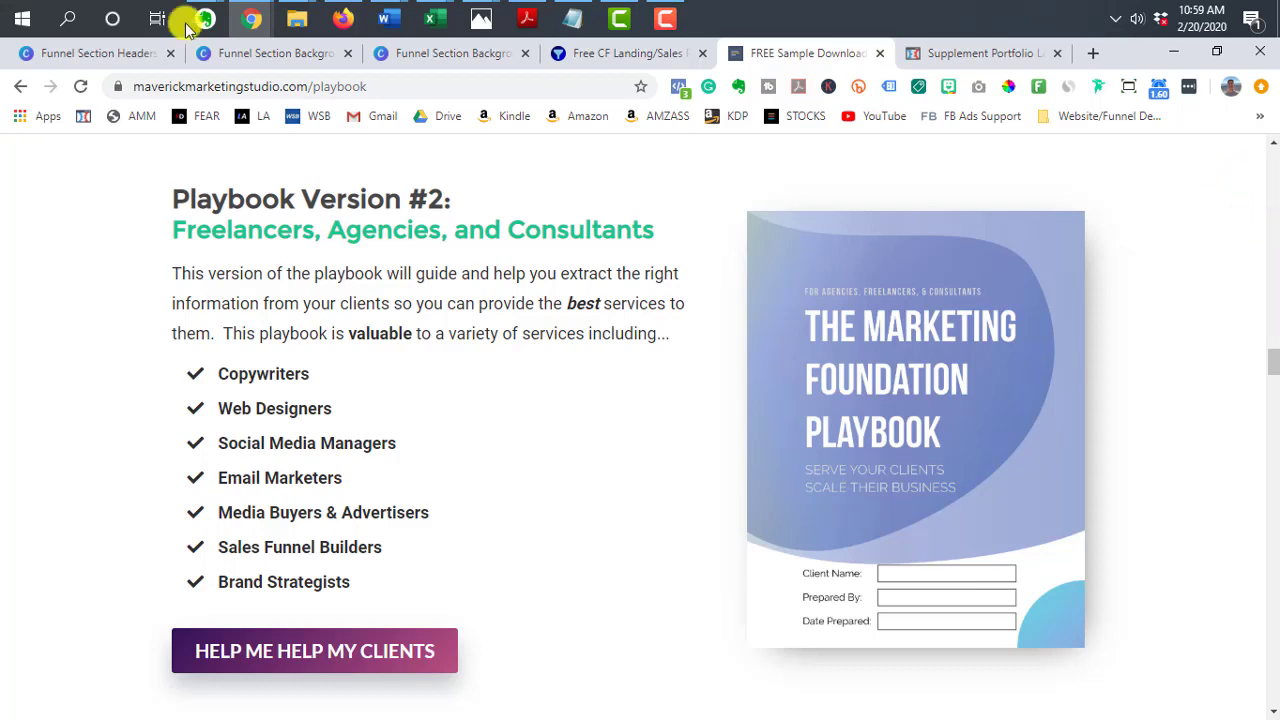
# Switch back to the Canva headers design and reposition the laptop mockup on page 87, pulling it off the gradient blob and back over it
pyautogui.click(97, 55)
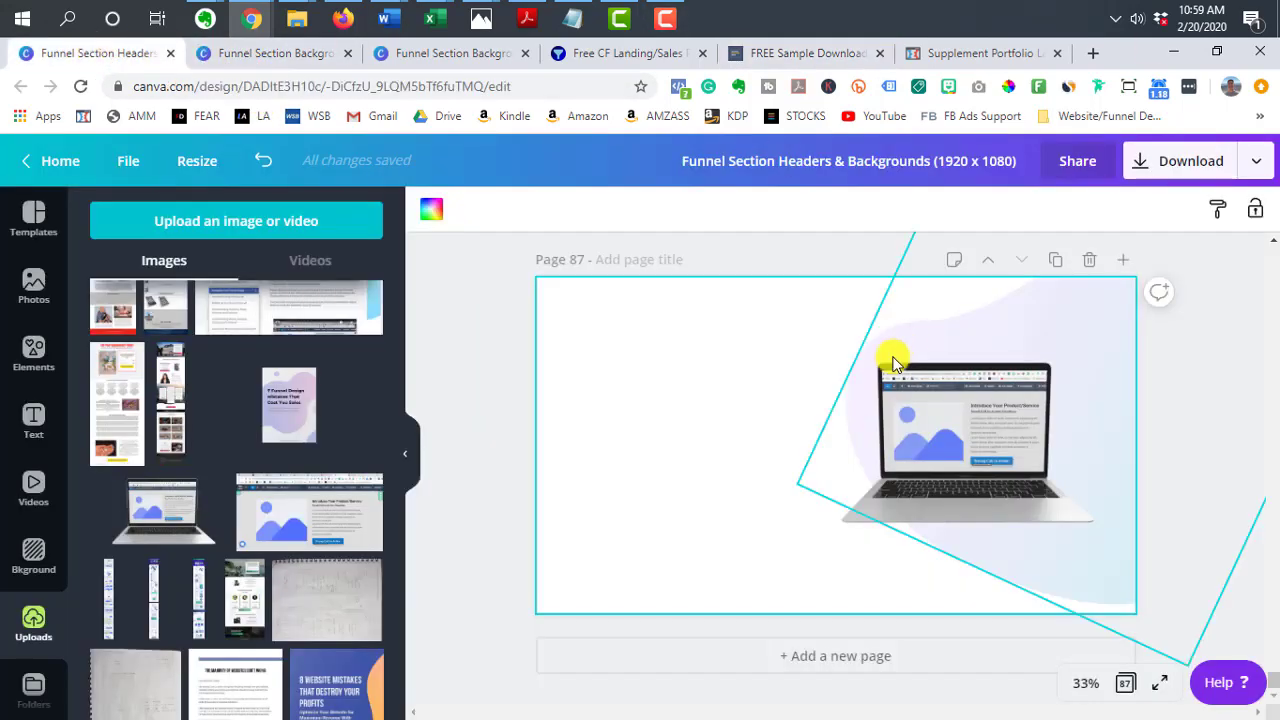
pyautogui.scroll(3, 908, 349)
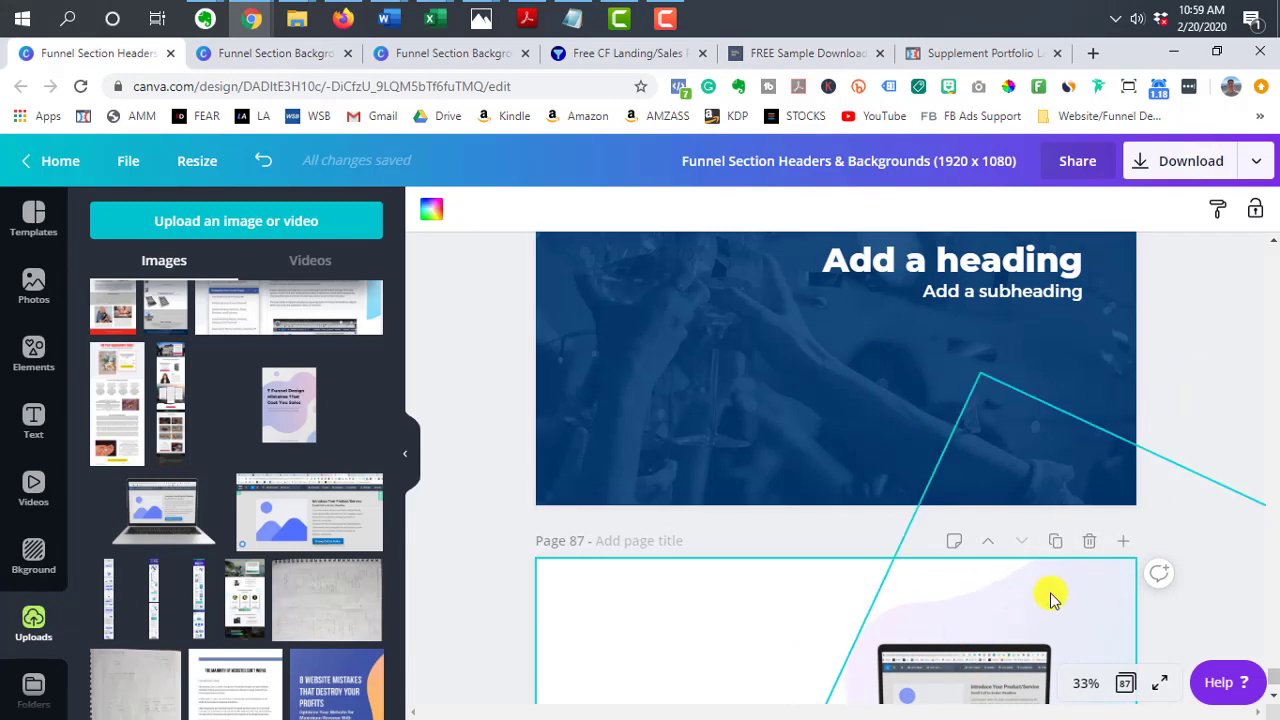
pyautogui.scroll(-3, 1049, 594)
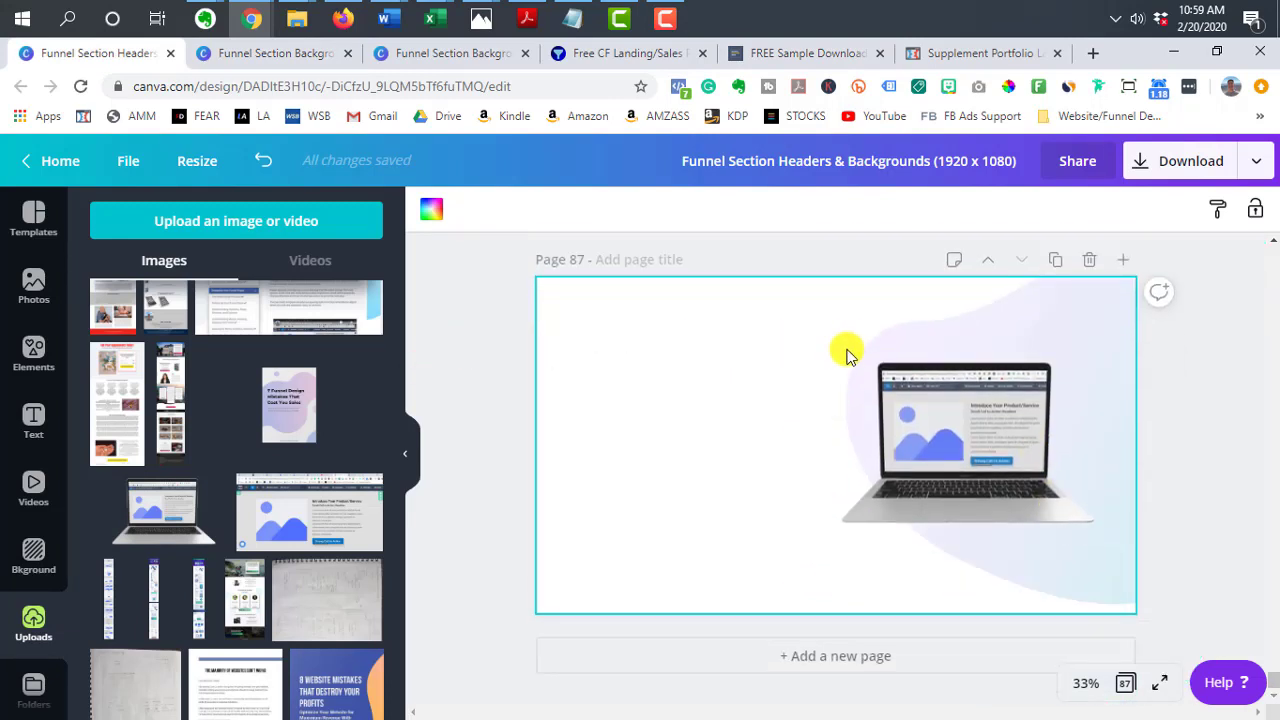
pyautogui.moveTo(1015, 420); pyautogui.dragTo(827, 409)
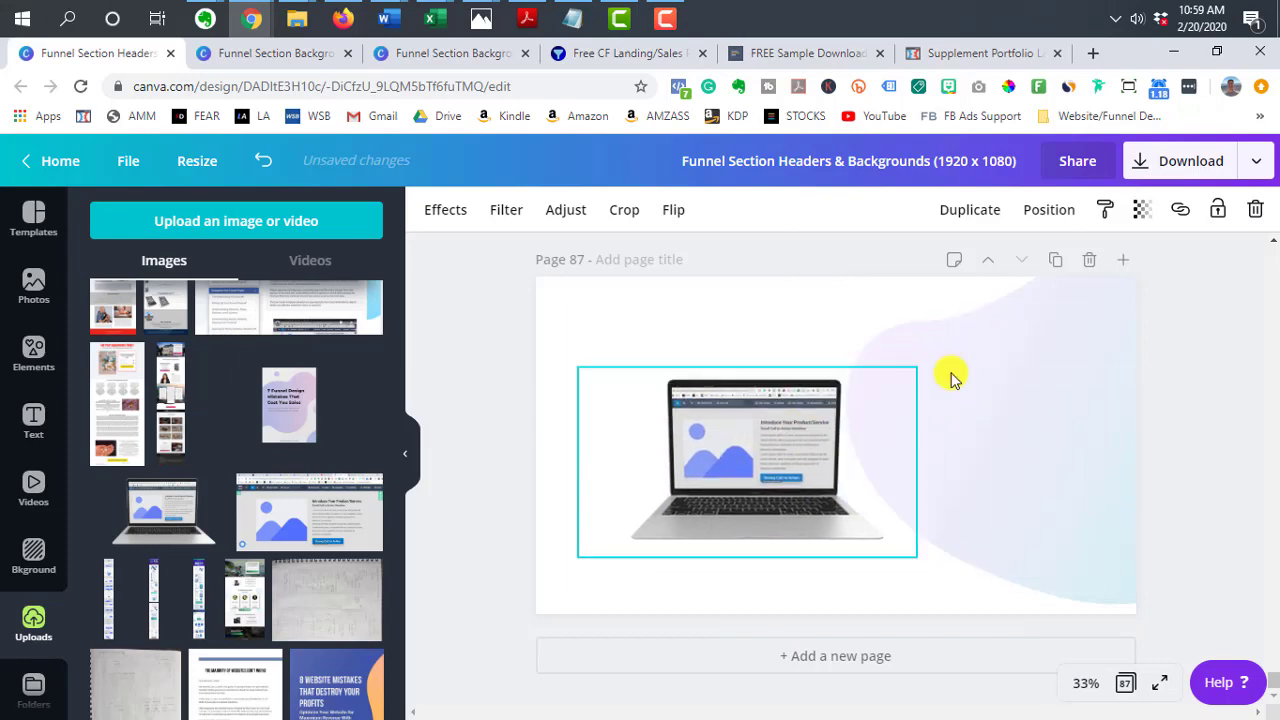
pyautogui.click(1080, 351)
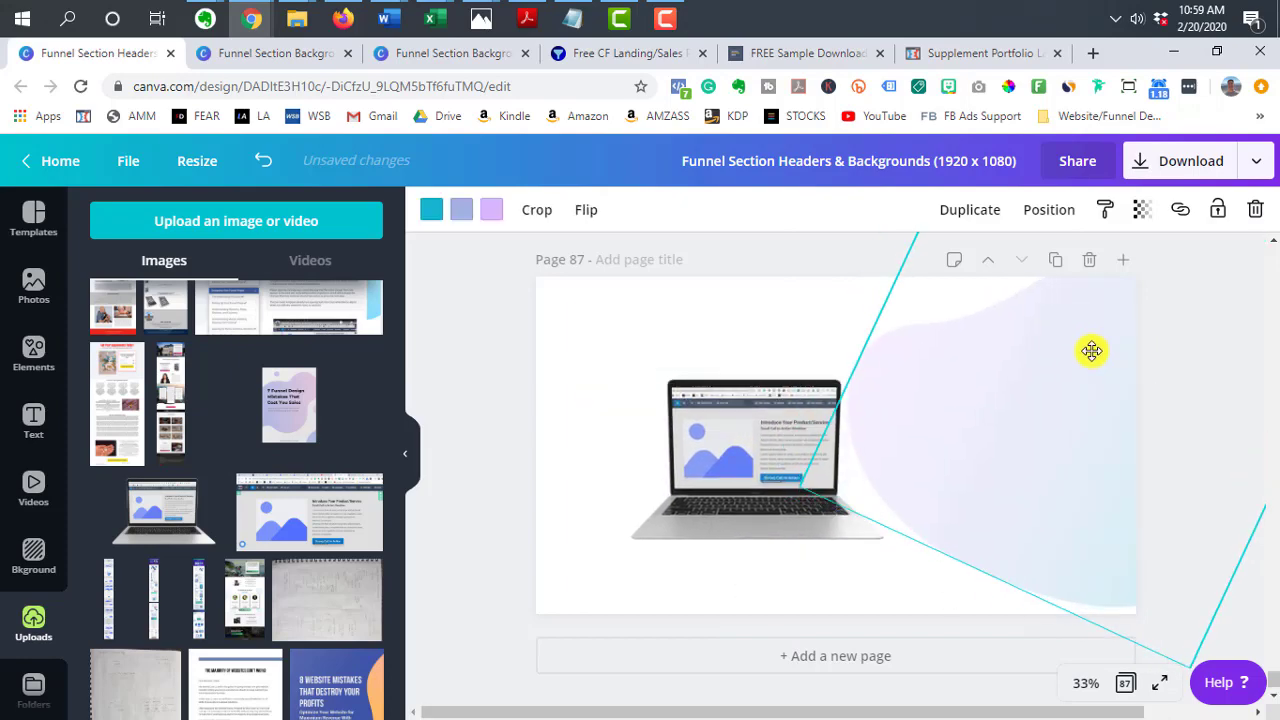
pyautogui.moveTo(734, 443); pyautogui.dragTo(1003, 440)
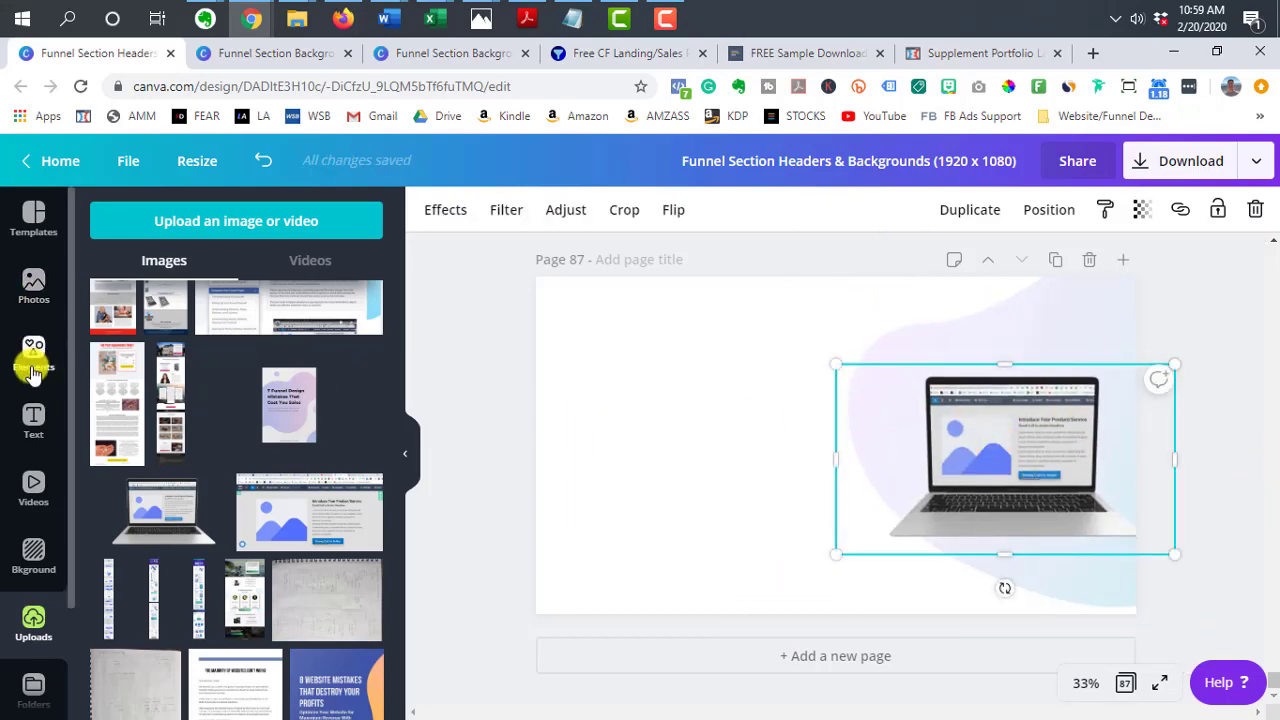
# Add a default heading to page 87 and place it in the empty left half, beside the laptop mockup
pyautogui.click(33, 420)
pyautogui.click(177, 300)
pyautogui.doubleClick(817, 445)
pyautogui.moveTo(792, 438); pyautogui.dragTo(698, 380)
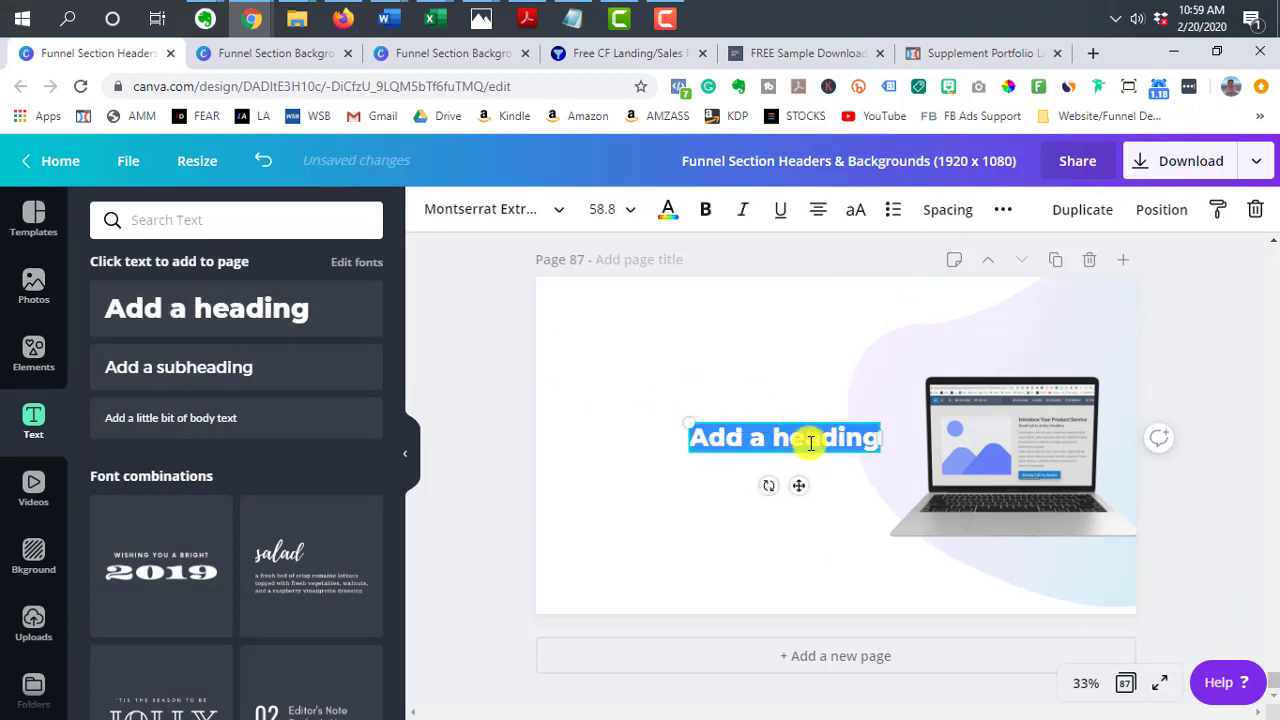
pyautogui.moveTo(818, 424); pyautogui.dragTo(726, 362)
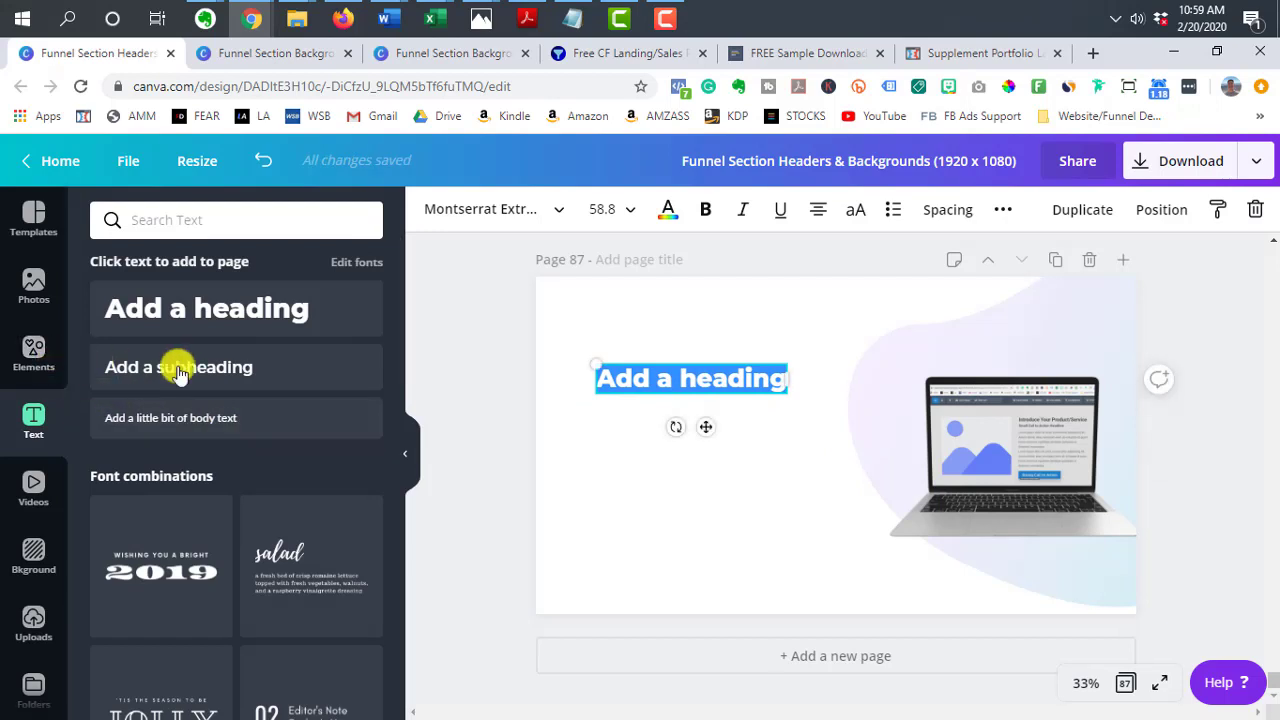
# Add a default subheading, enlarge it to font size 37.1 and place it directly under the heading
pyautogui.click(137, 367)
pyautogui.moveTo(599, 387); pyautogui.dragTo(483, 344)
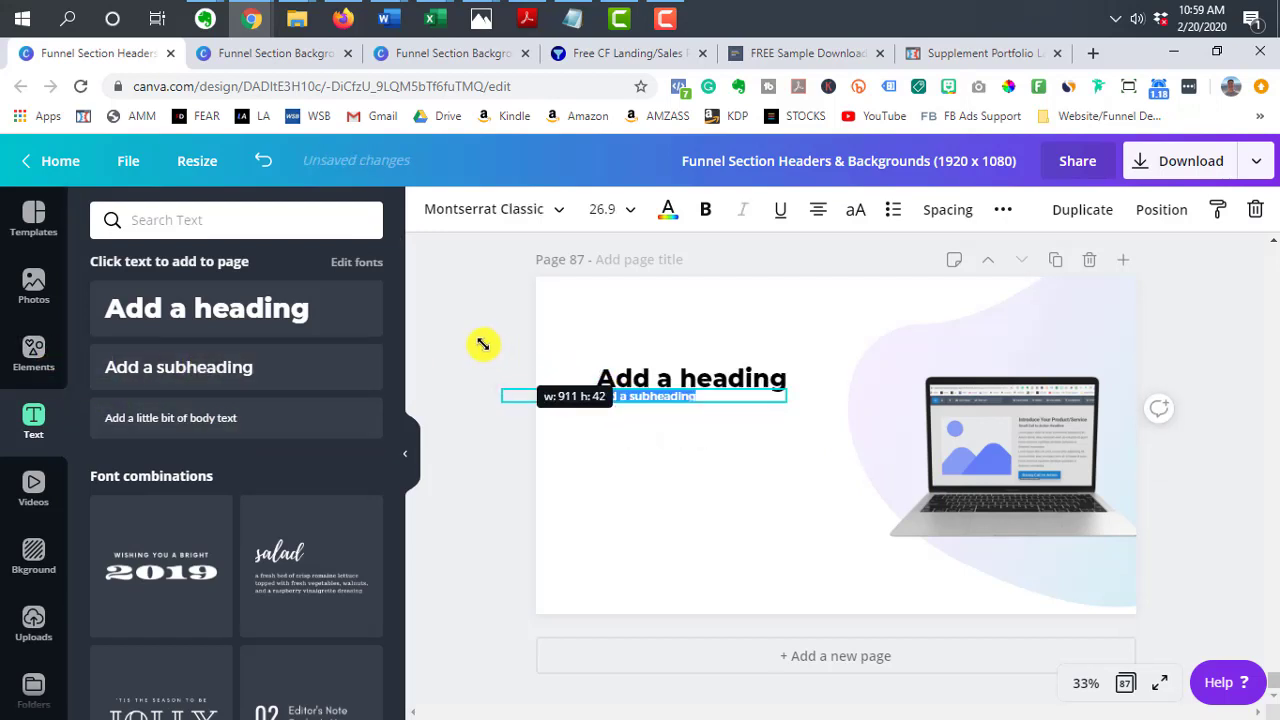
pyautogui.moveTo(406, 325); pyautogui.dragTo(402, 323)
pyautogui.click(625, 405)
pyautogui.click(666, 413)
pyautogui.moveTo(666, 413); pyautogui.dragTo(702, 403)
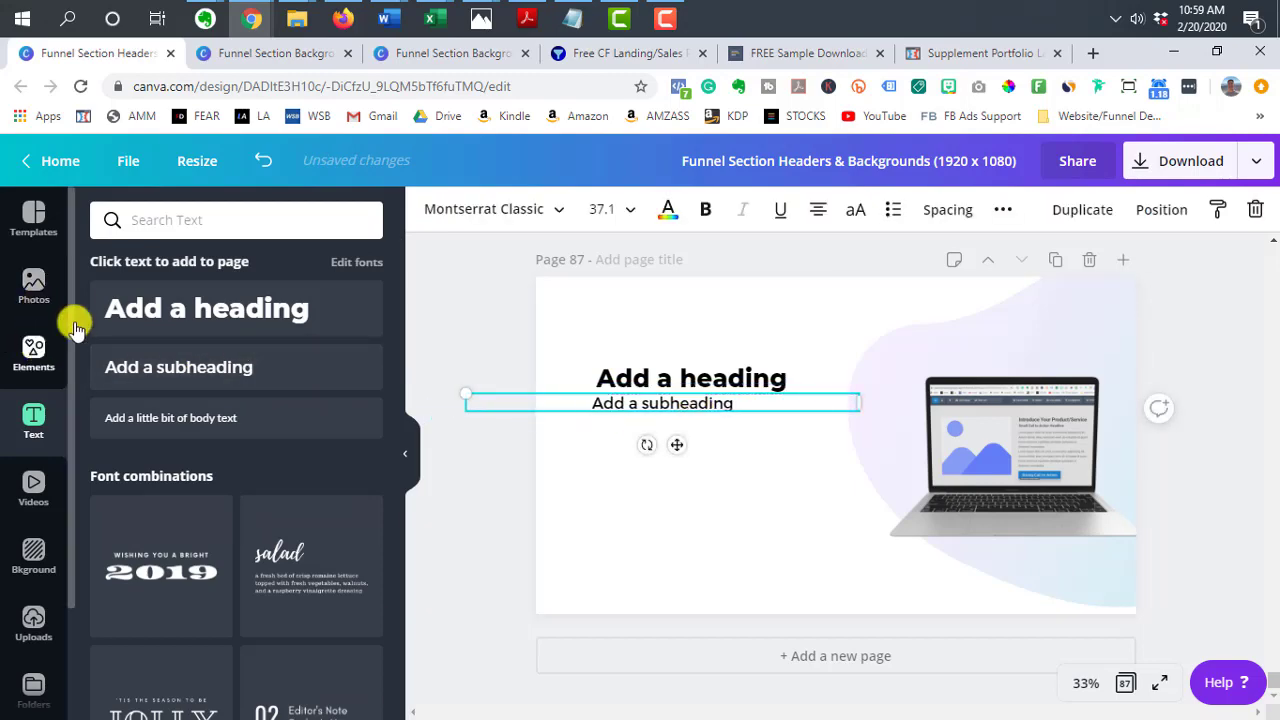
# Add a square, shrink it into a button-sized bar below the text, and line the subheading up with the heading's left edge
pyautogui.click(33, 352)
pyautogui.click(303, 220)
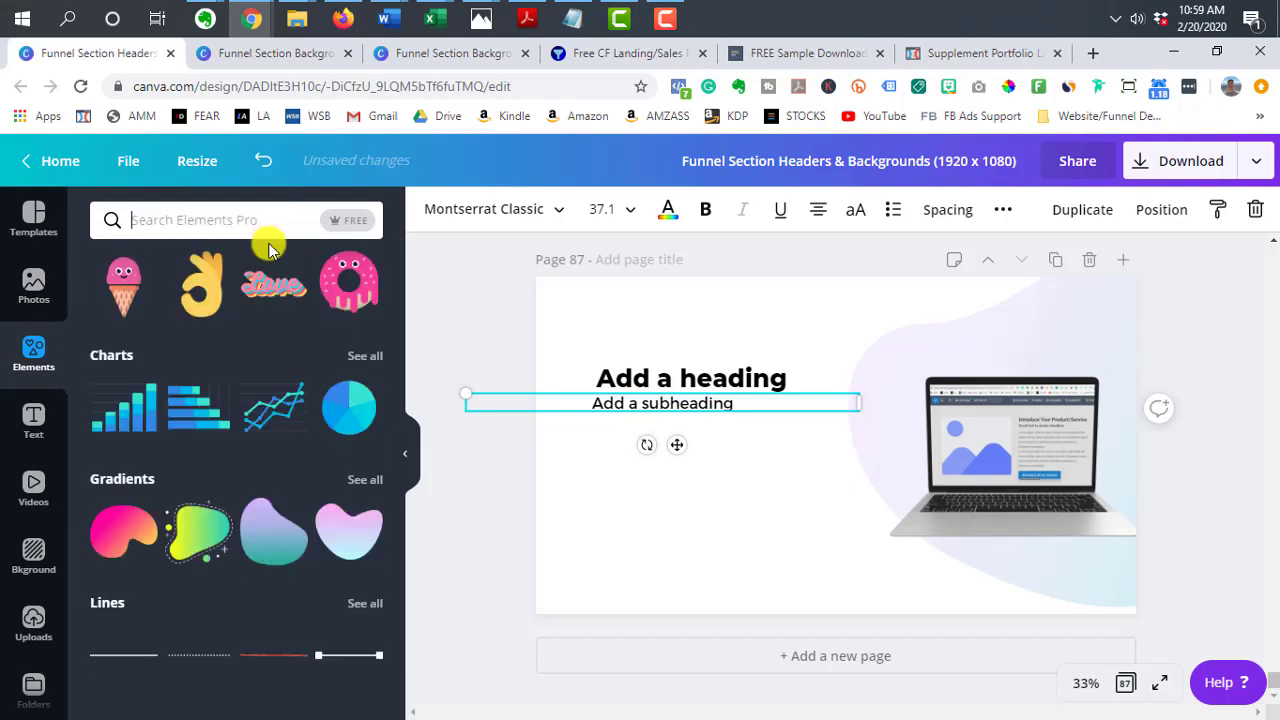
pyautogui.click(266, 312)
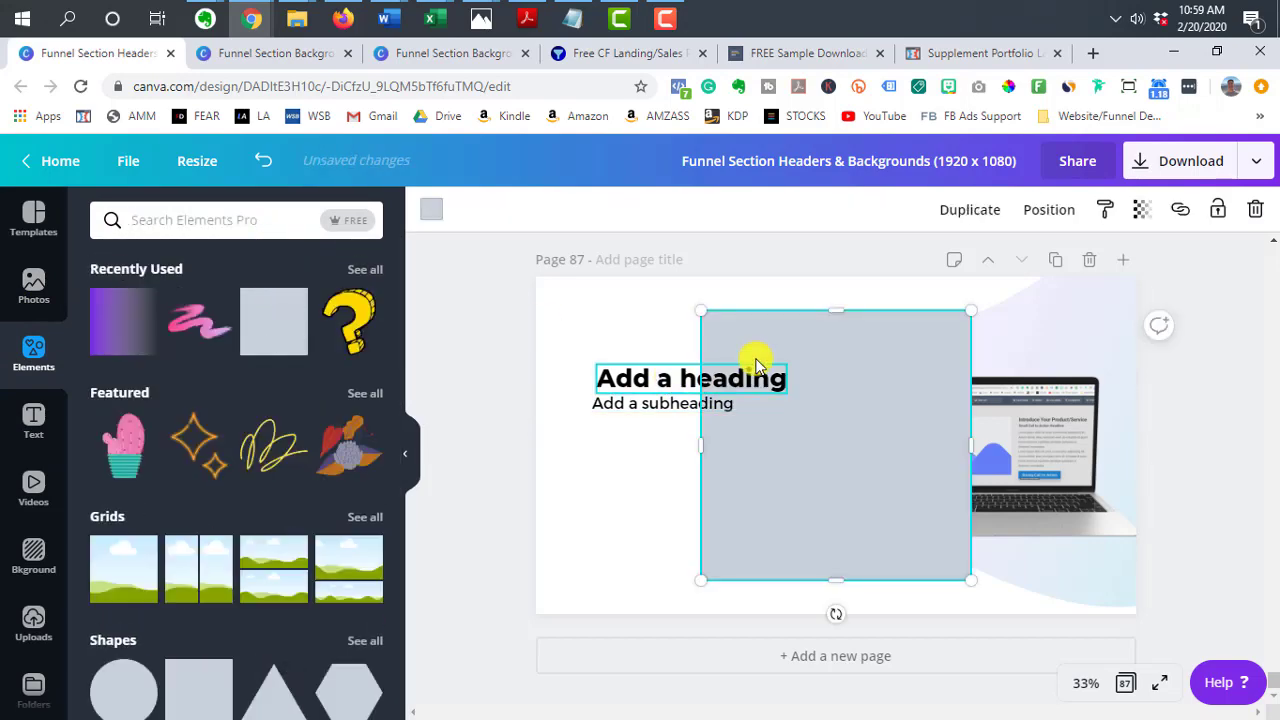
pyautogui.moveTo(844, 315); pyautogui.dragTo(829, 557)
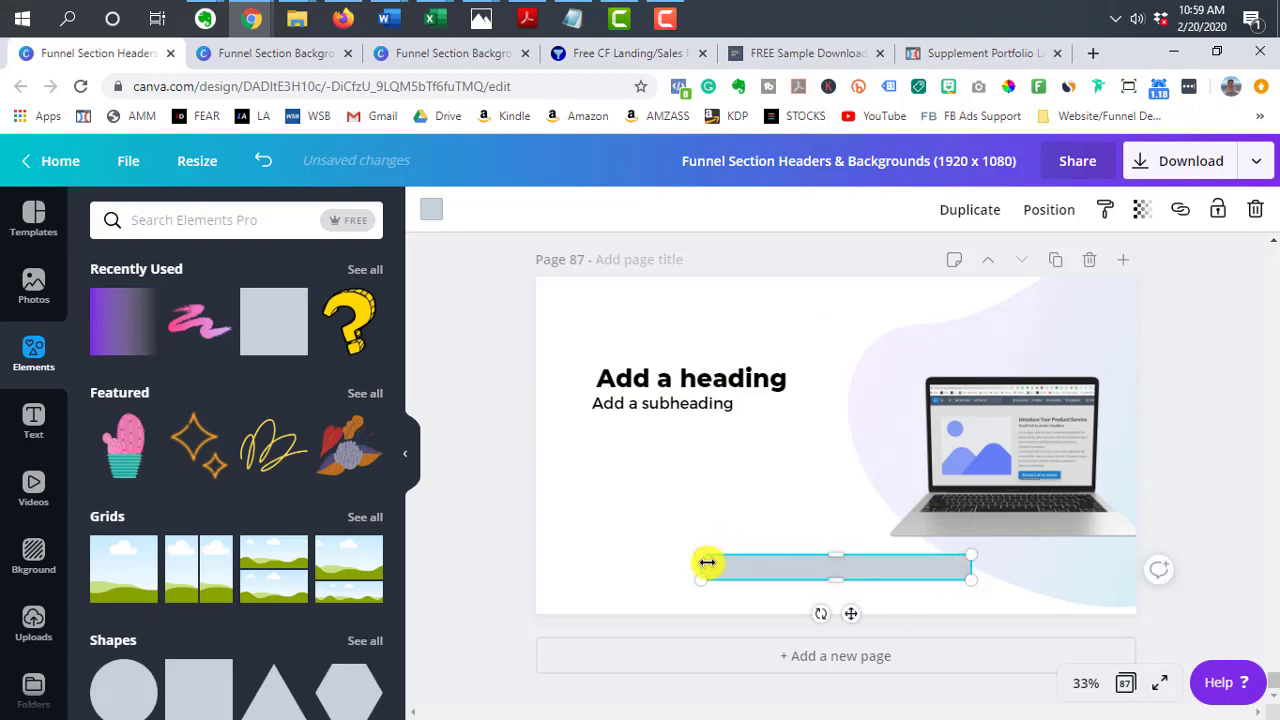
pyautogui.moveTo(792, 564); pyautogui.dragTo(670, 474)
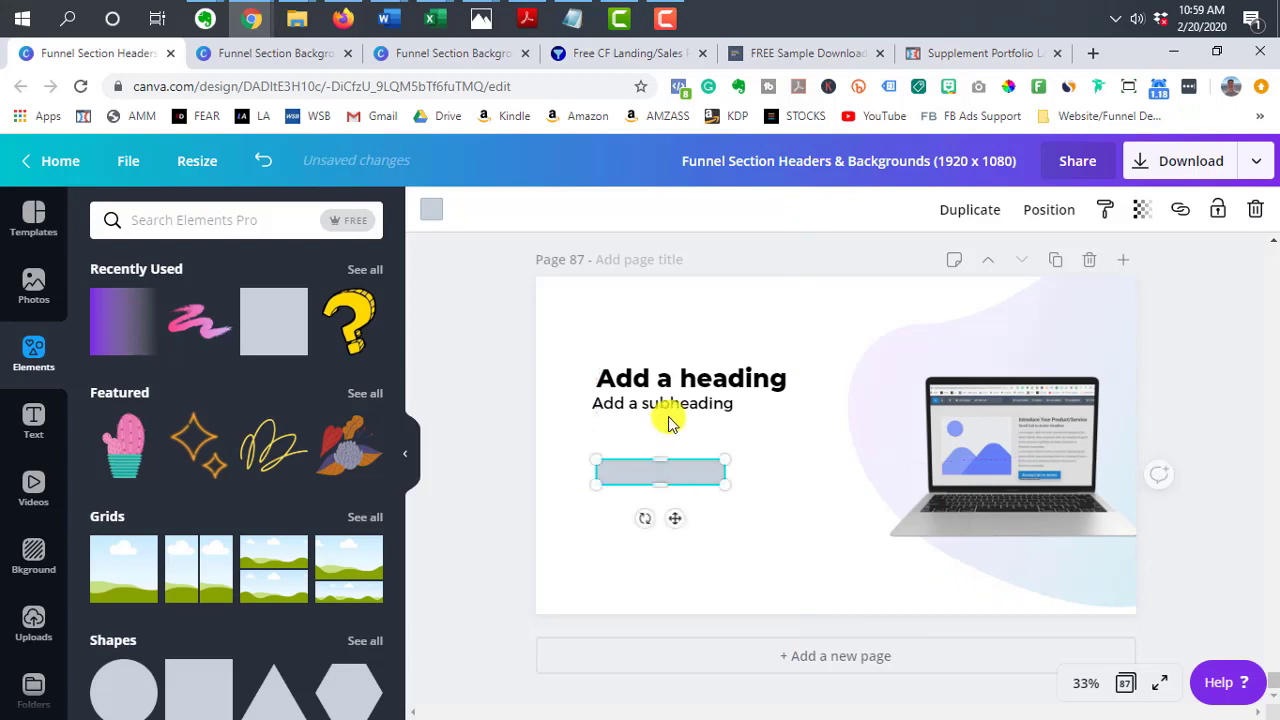
pyautogui.click(673, 410)
pyautogui.moveTo(674, 410); pyautogui.dragTo(674, 422)
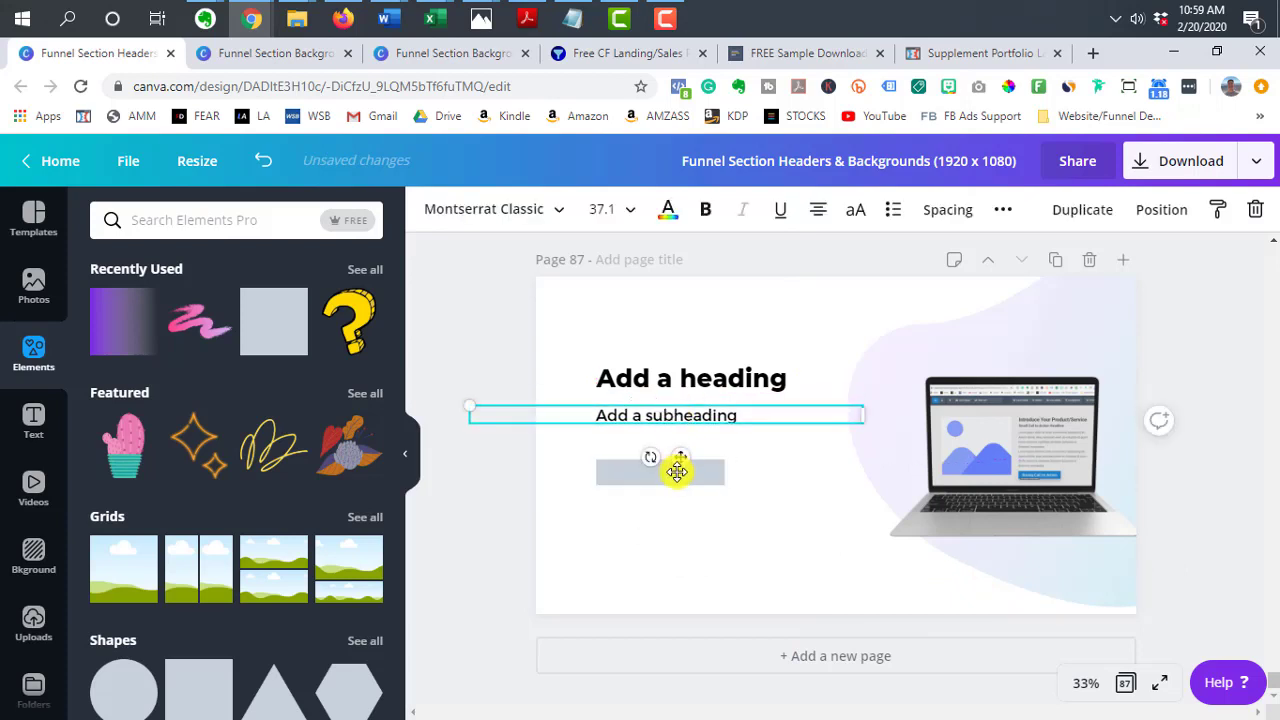
# Fill the button bar with dark navy and move the laptop mockup up and left so it fits fully on the page
pyautogui.click(677, 472)
pyautogui.click(431, 209)
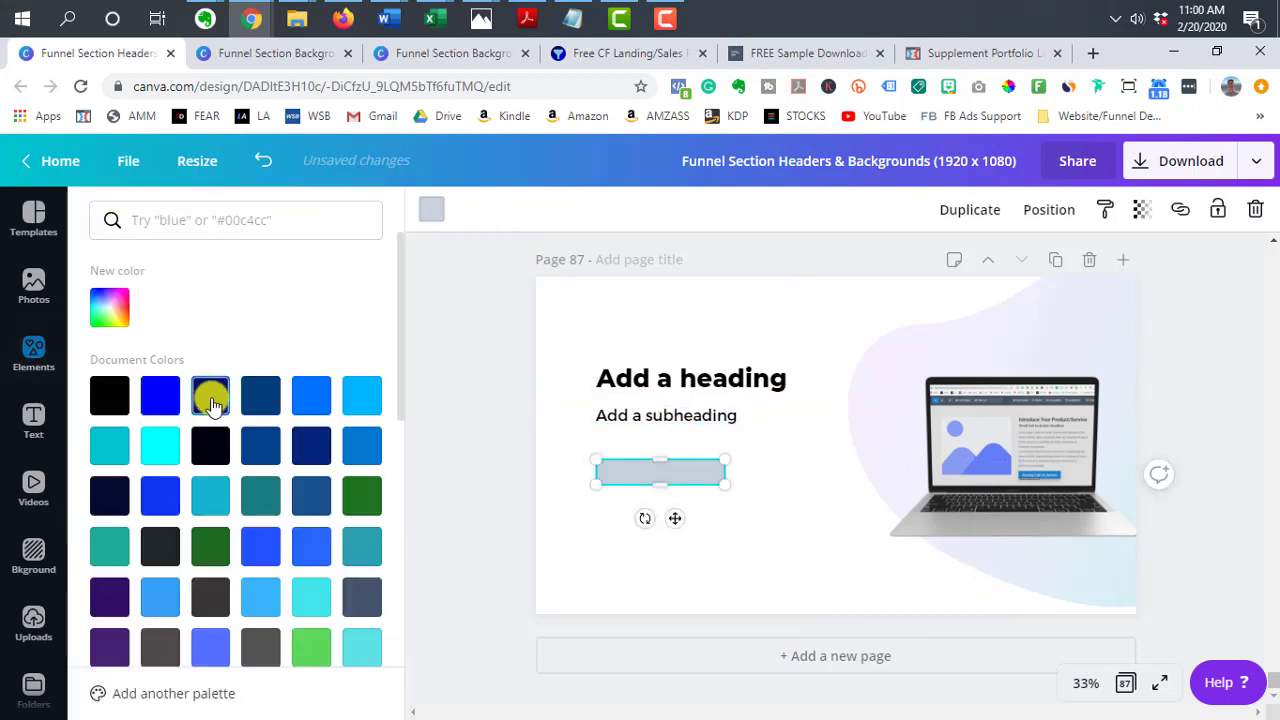
pyautogui.click(210, 398)
pyautogui.click(485, 365)
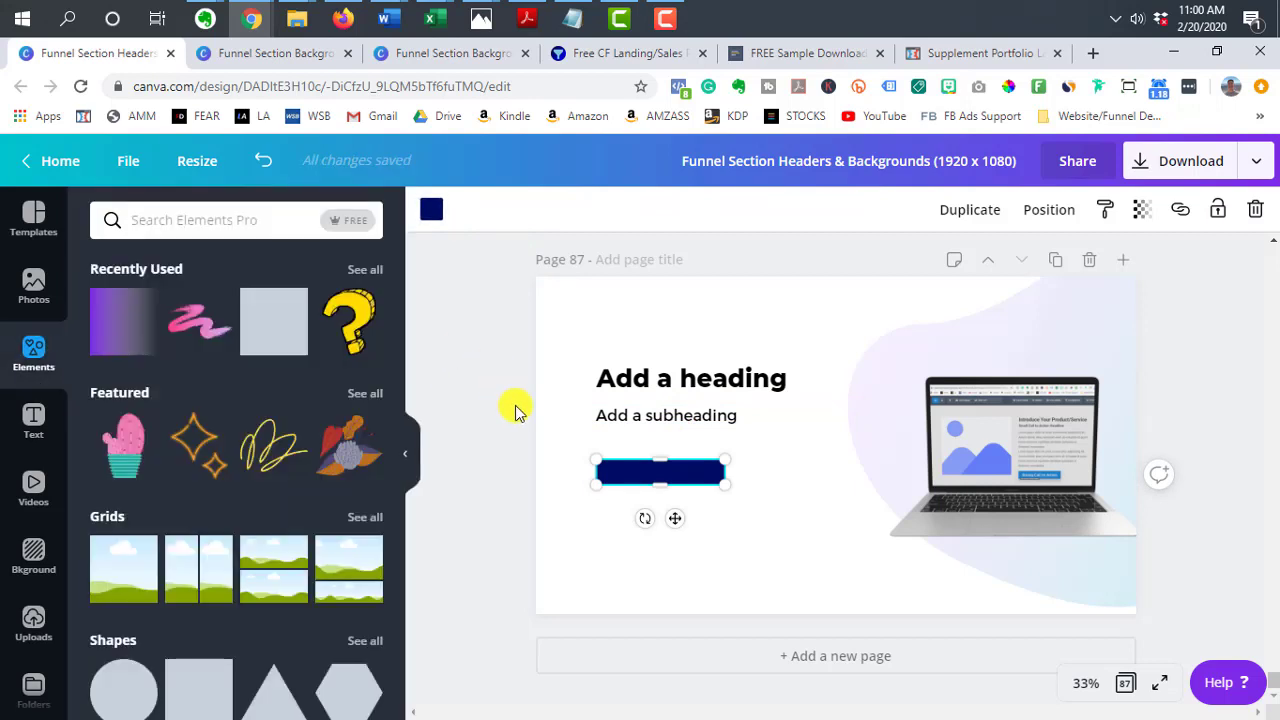
pyautogui.moveTo(1068, 425); pyautogui.dragTo(1016, 404)
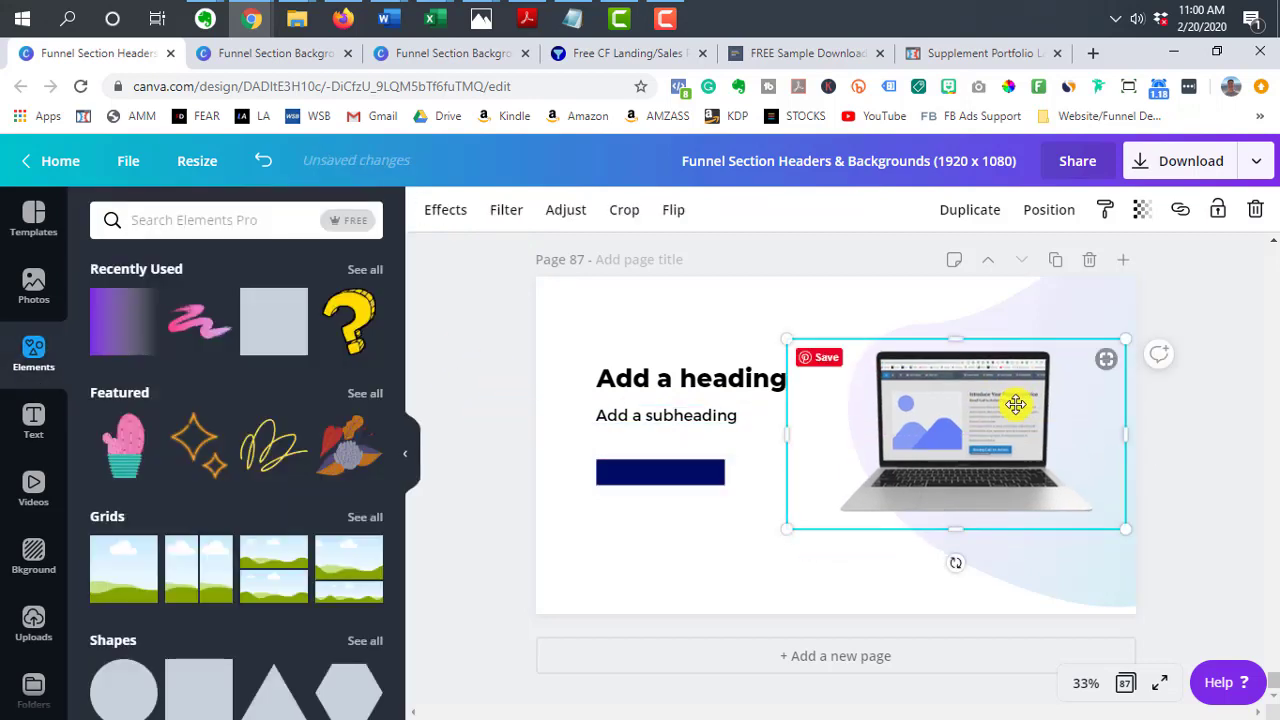
pyautogui.click(508, 406)
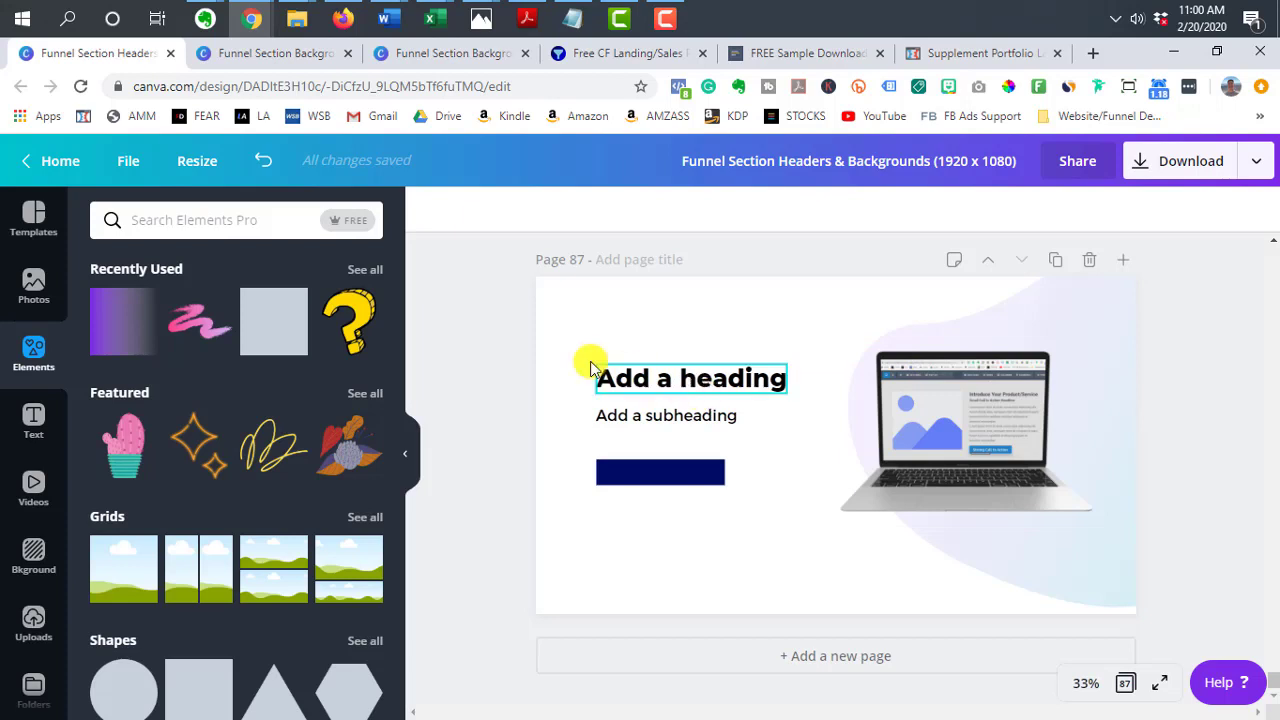
# Duplicate page 87 and delete the heading, subheading, button bar and laptop from the copy, leaving only the gradient blob
pyautogui.moveTo(569, 344); pyautogui.dragTo(735, 498)
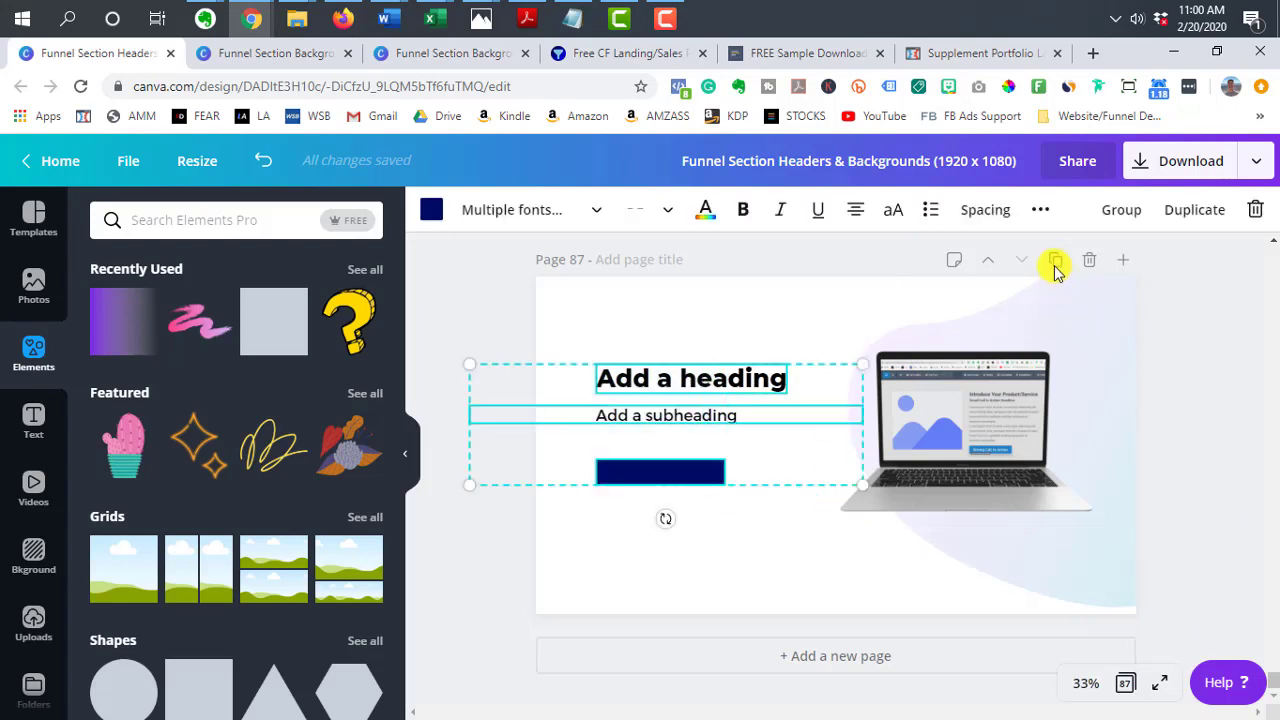
pyautogui.click(1055, 265)
pyautogui.moveTo(602, 330); pyautogui.dragTo(760, 511)
pyautogui.press('Delete')
pyautogui.click(990, 433)
pyautogui.press('Delete')
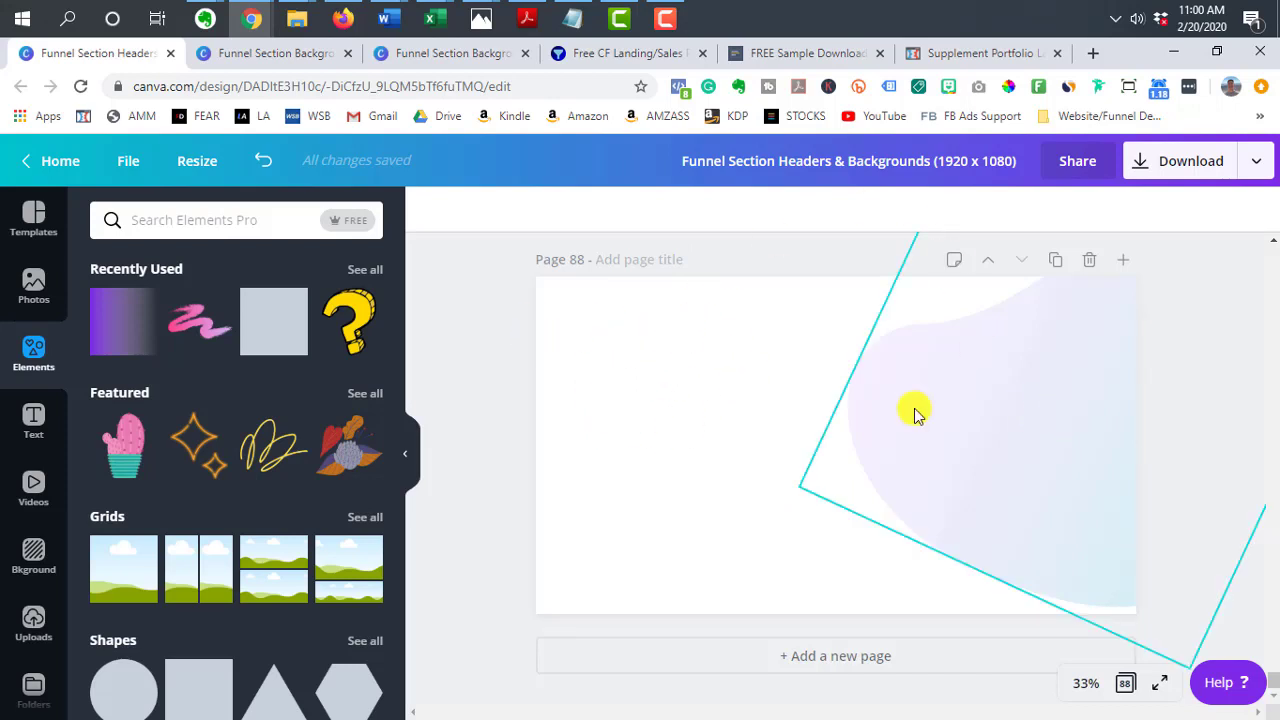
# Go back to page 84 and examine the dark overlay header with its heading and subheading over the photo
pyautogui.scroll(10, 777, 413)
pyautogui.scroll(8, 777, 413)
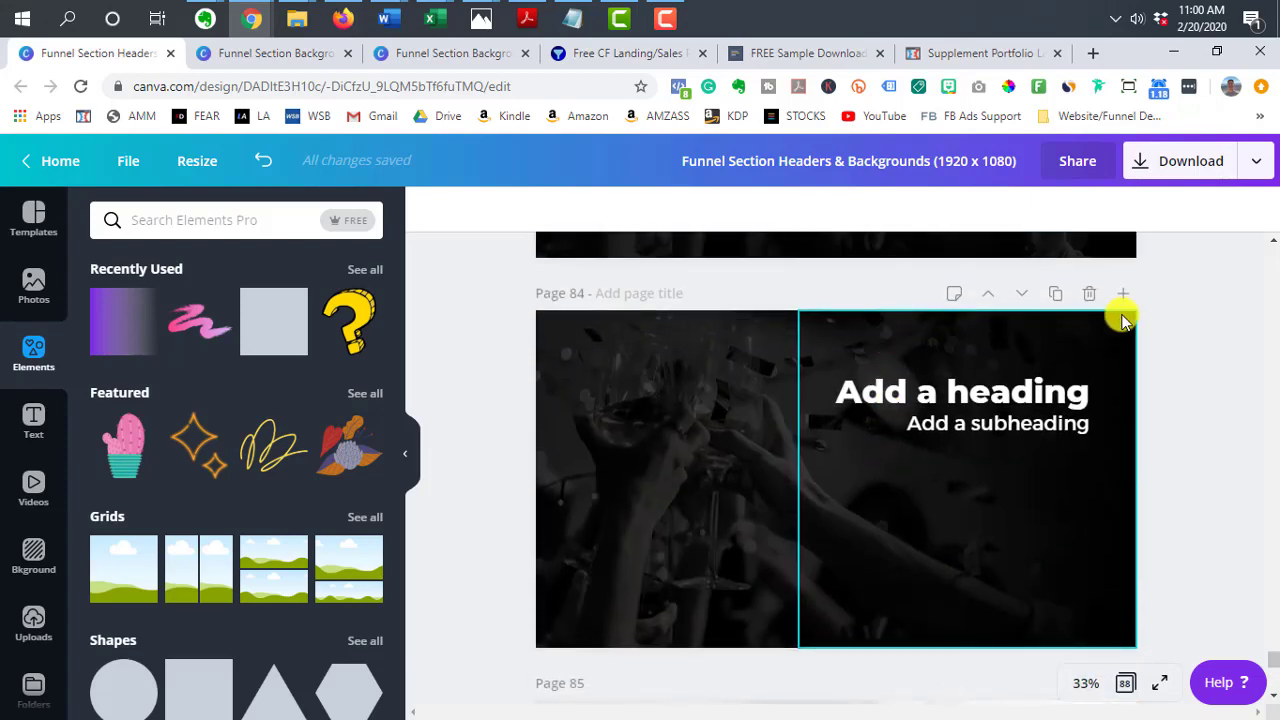
pyautogui.scroll(1, 1058, 380)
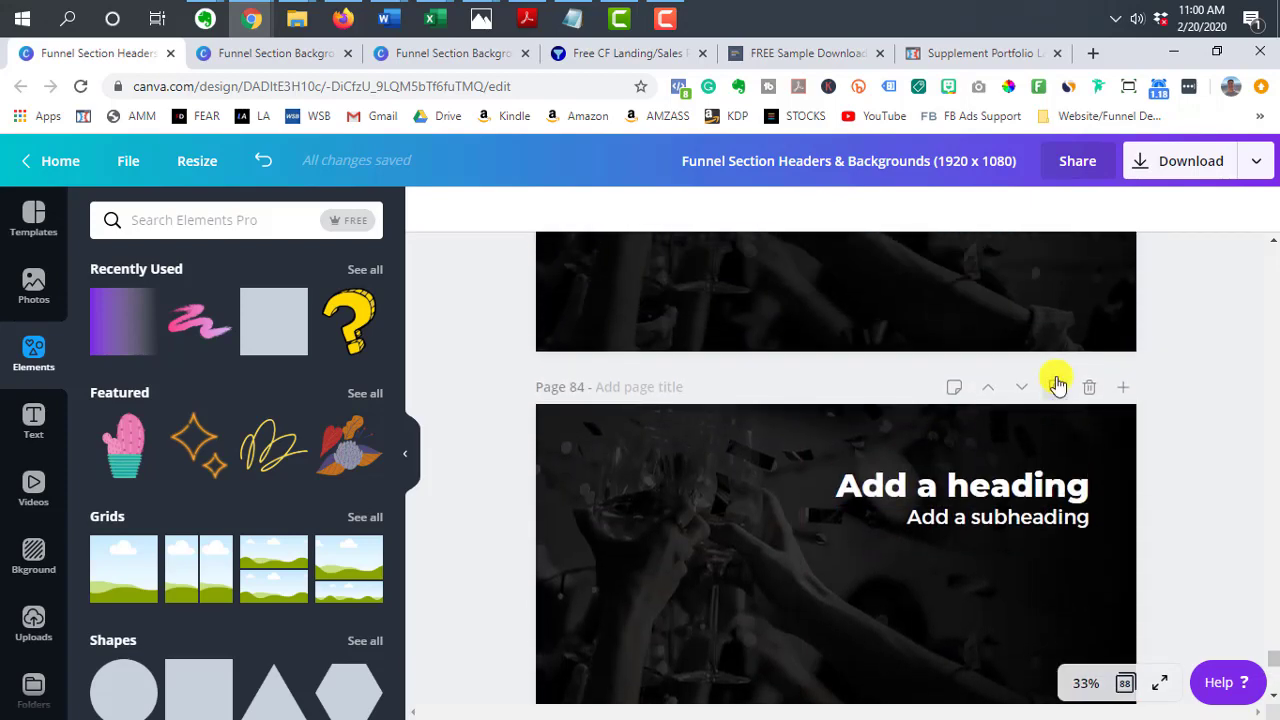
pyautogui.scroll(2, 1052, 340)
pyautogui.scroll(-2, 1047, 300)
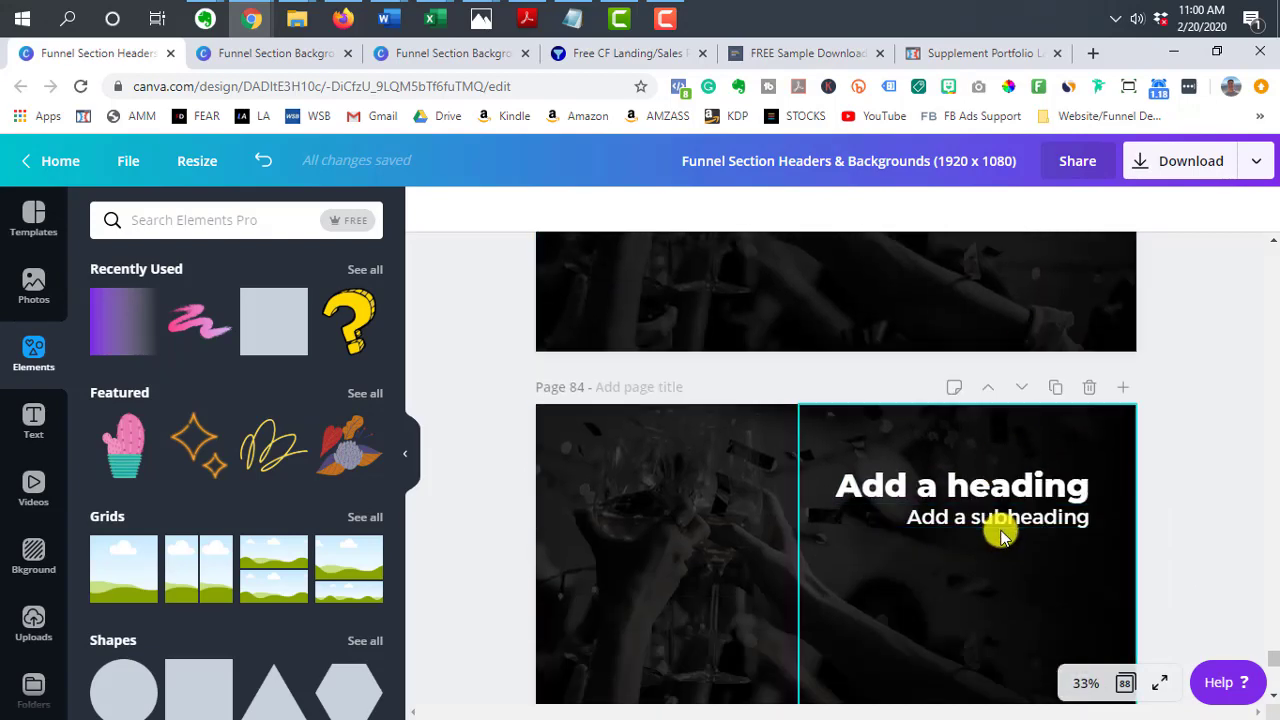
pyautogui.scroll(-1, 1009, 494)
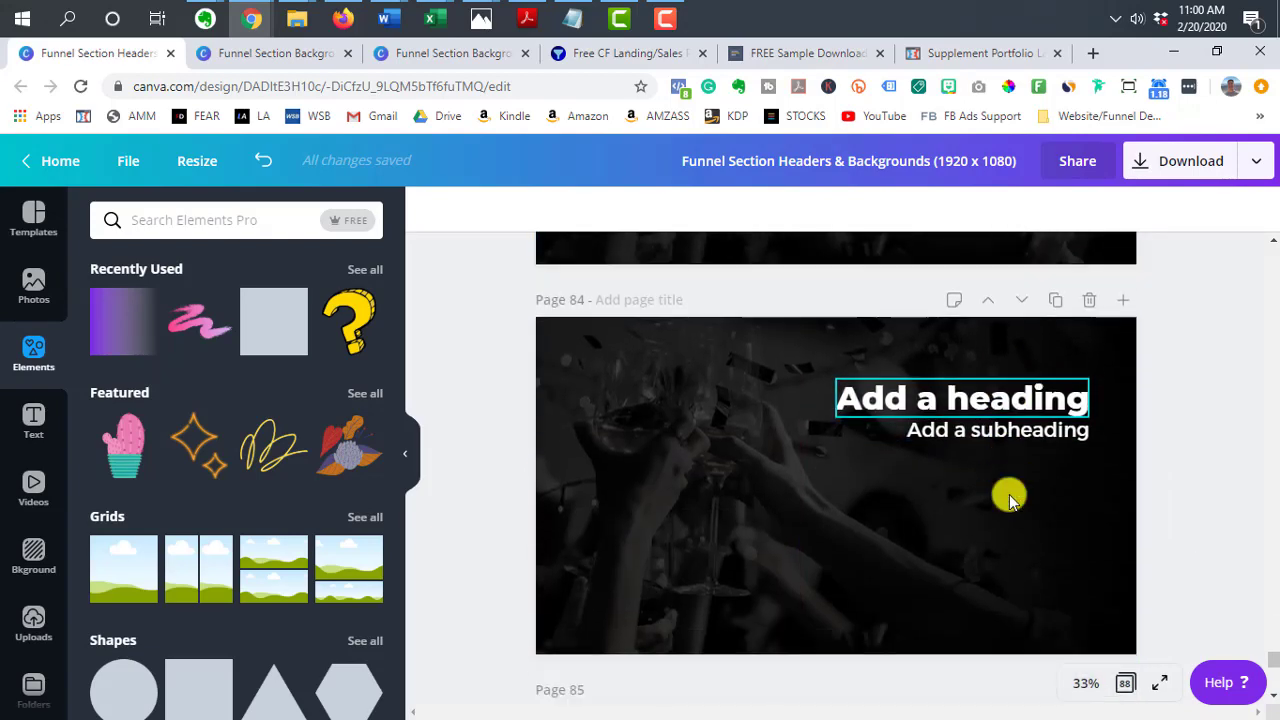
pyautogui.scroll(-1, 991, 337)
pyautogui.click(629, 343)
pyautogui.click(497, 314)
pyautogui.scroll(1, 502, 322)
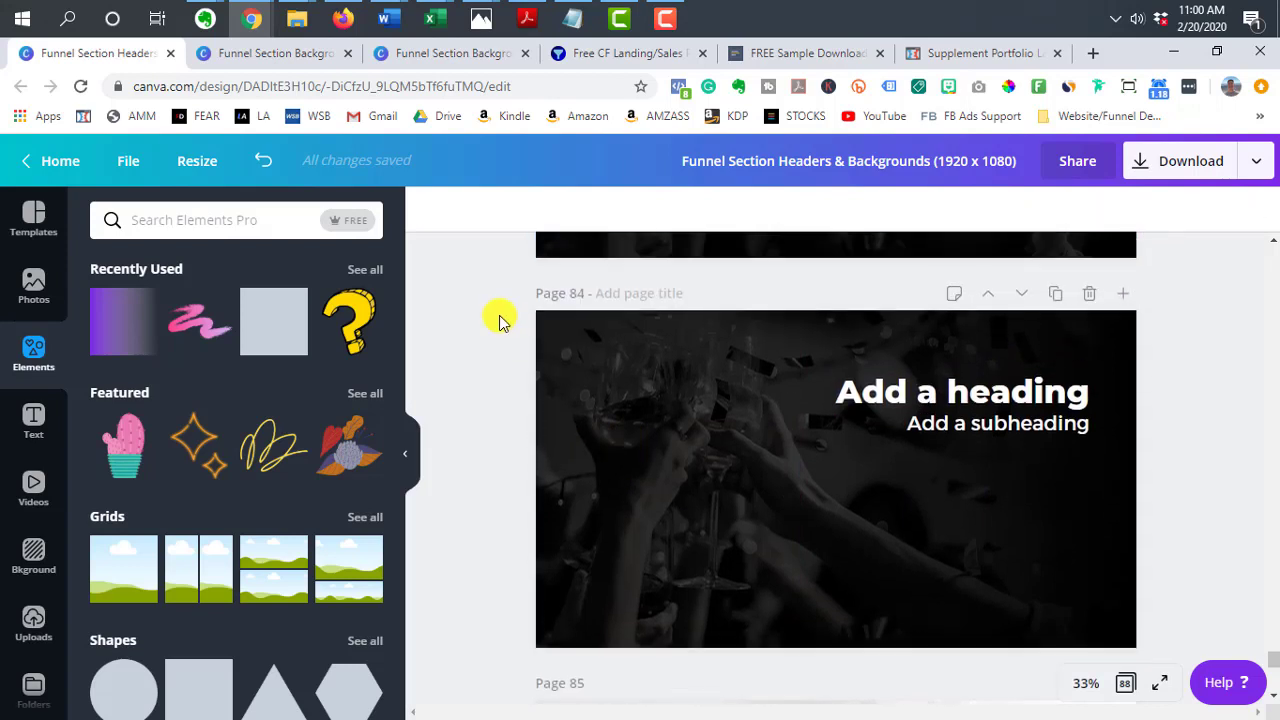
pyautogui.scroll(-1, 500, 320)
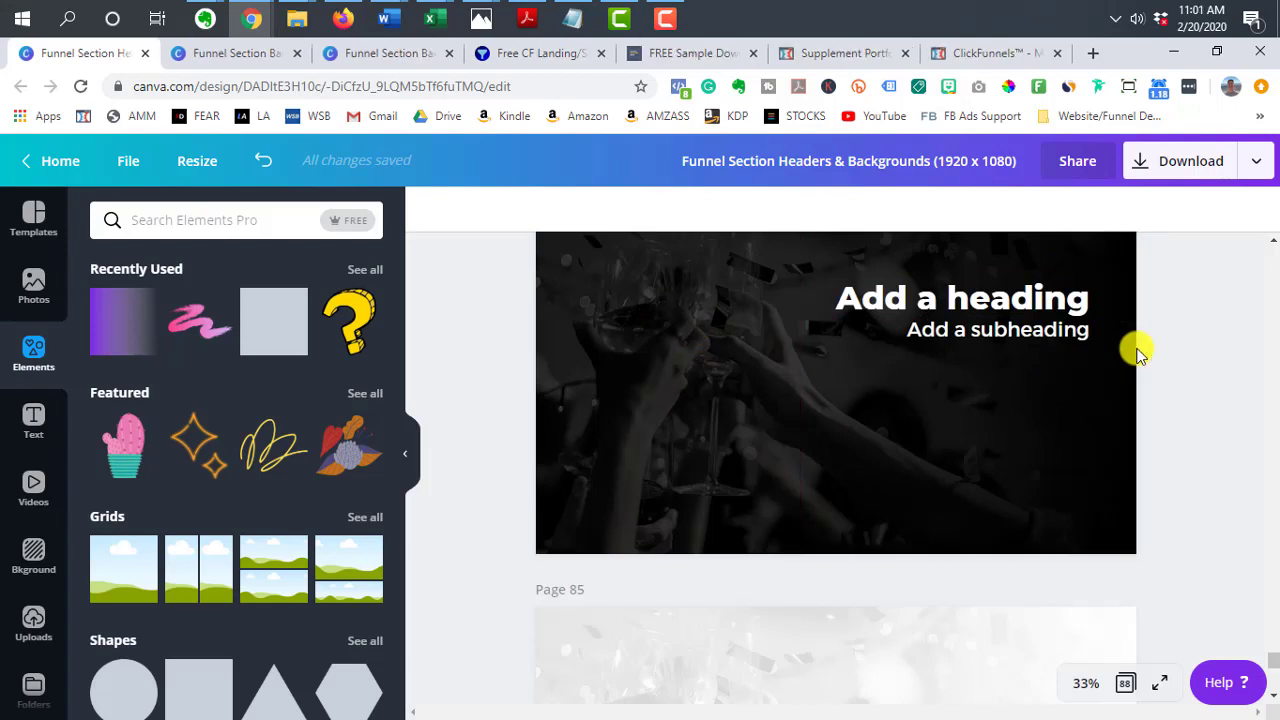
pyautogui.scroll(1, 1137, 352)
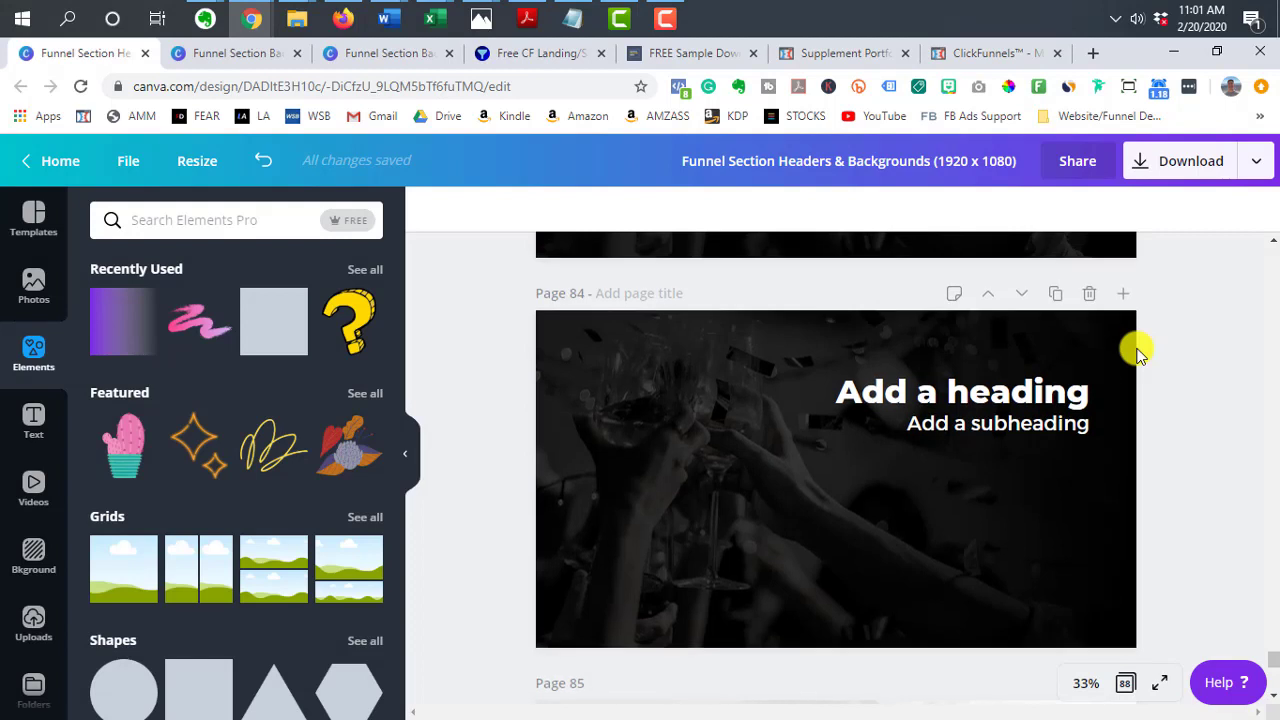
# Set up a PNG download limited to page 7, and close the download options without exporting
pyautogui.click(1252, 170)
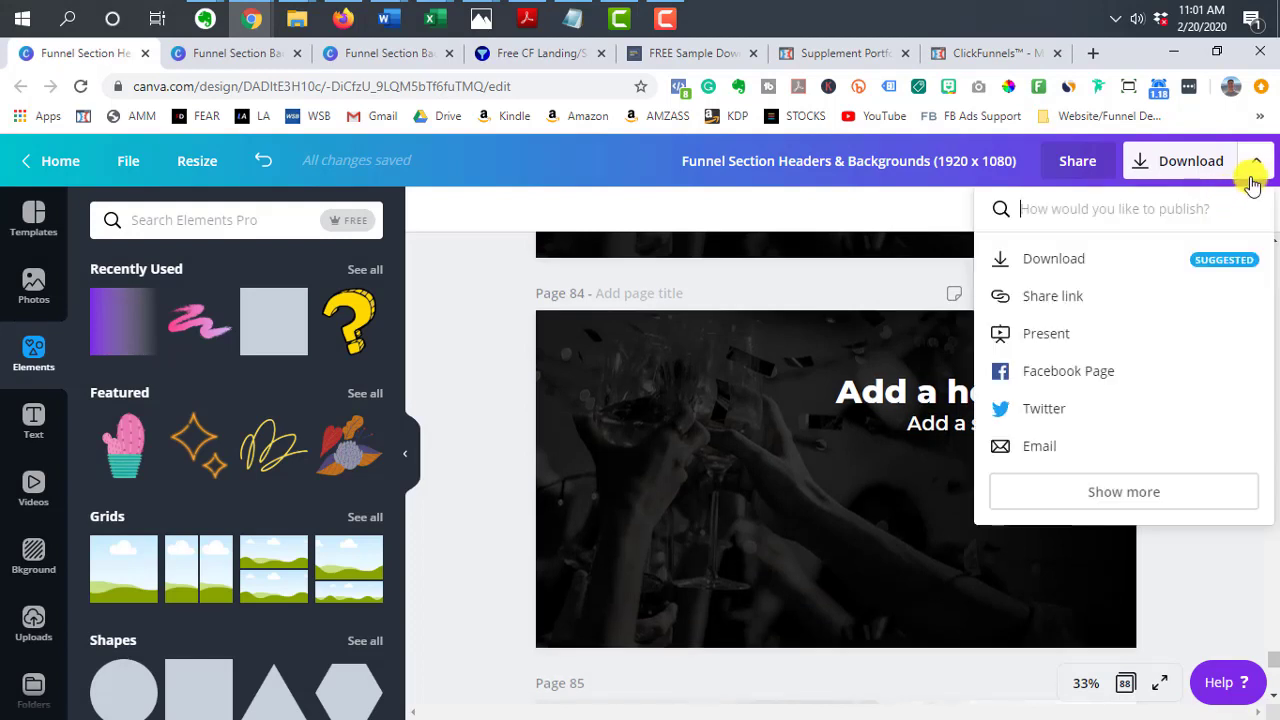
pyautogui.click(1150, 259)
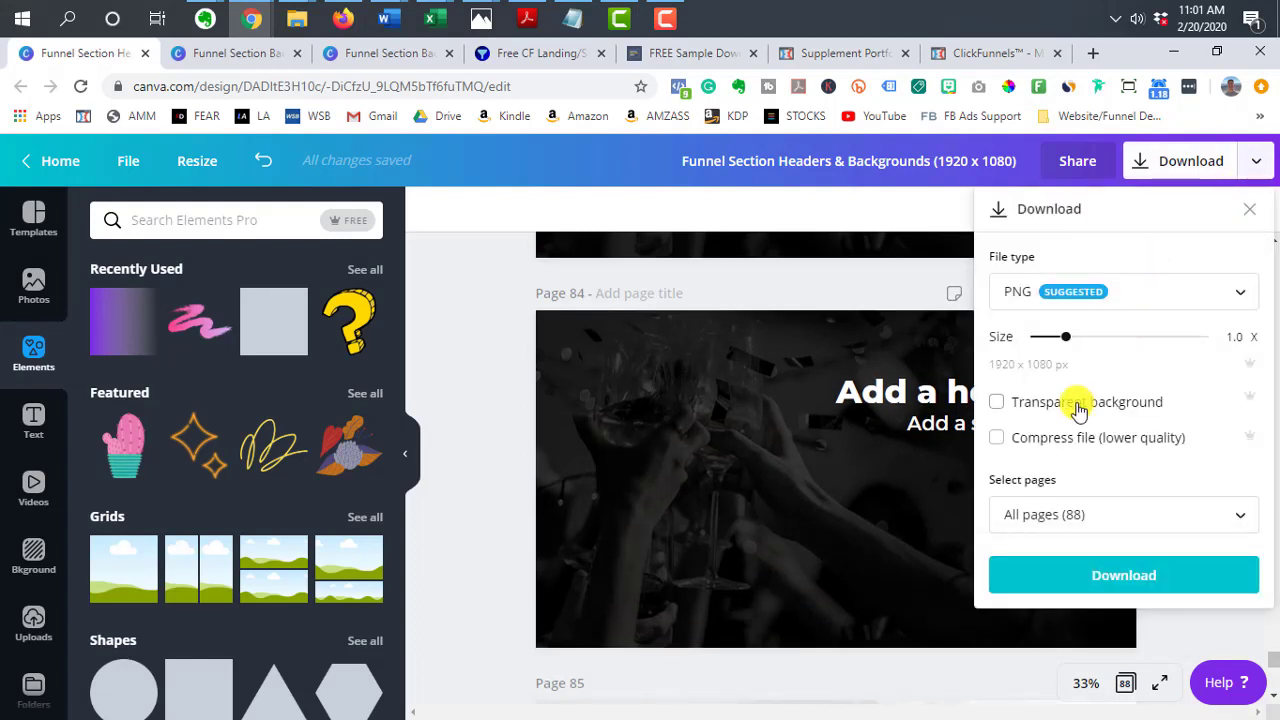
pyautogui.click(1103, 516)
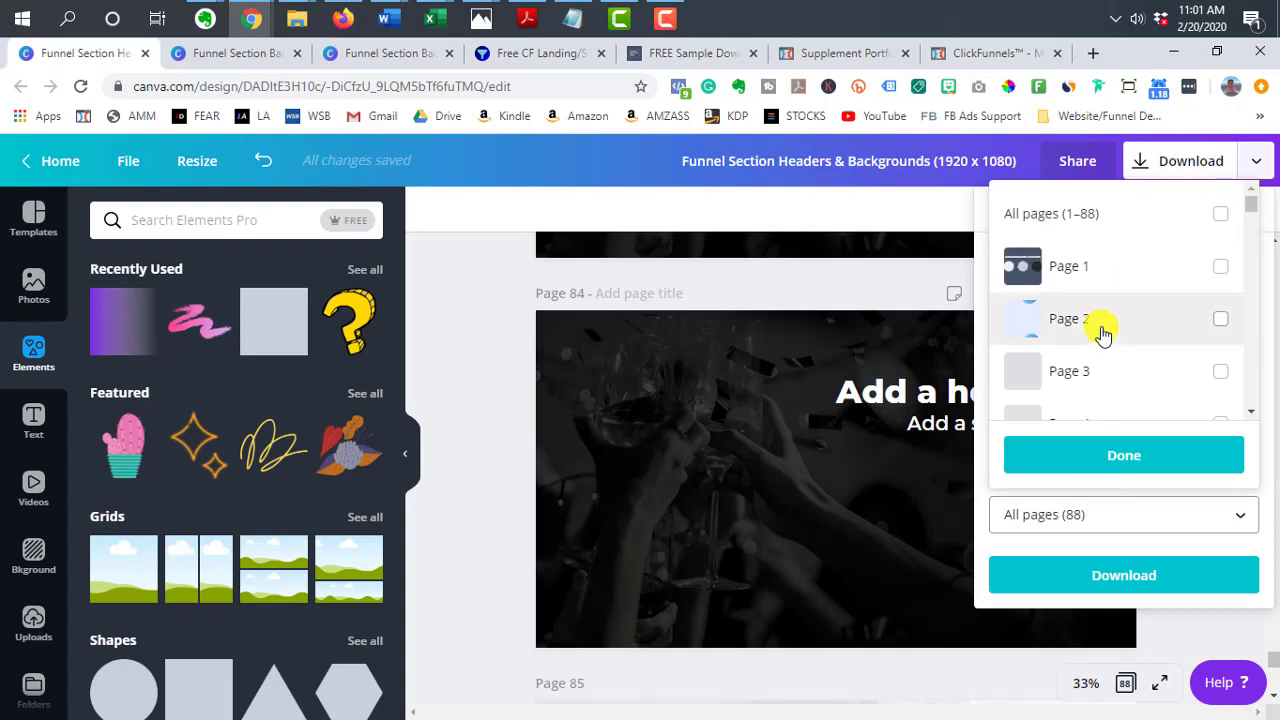
pyautogui.scroll(-2, 1120, 290)
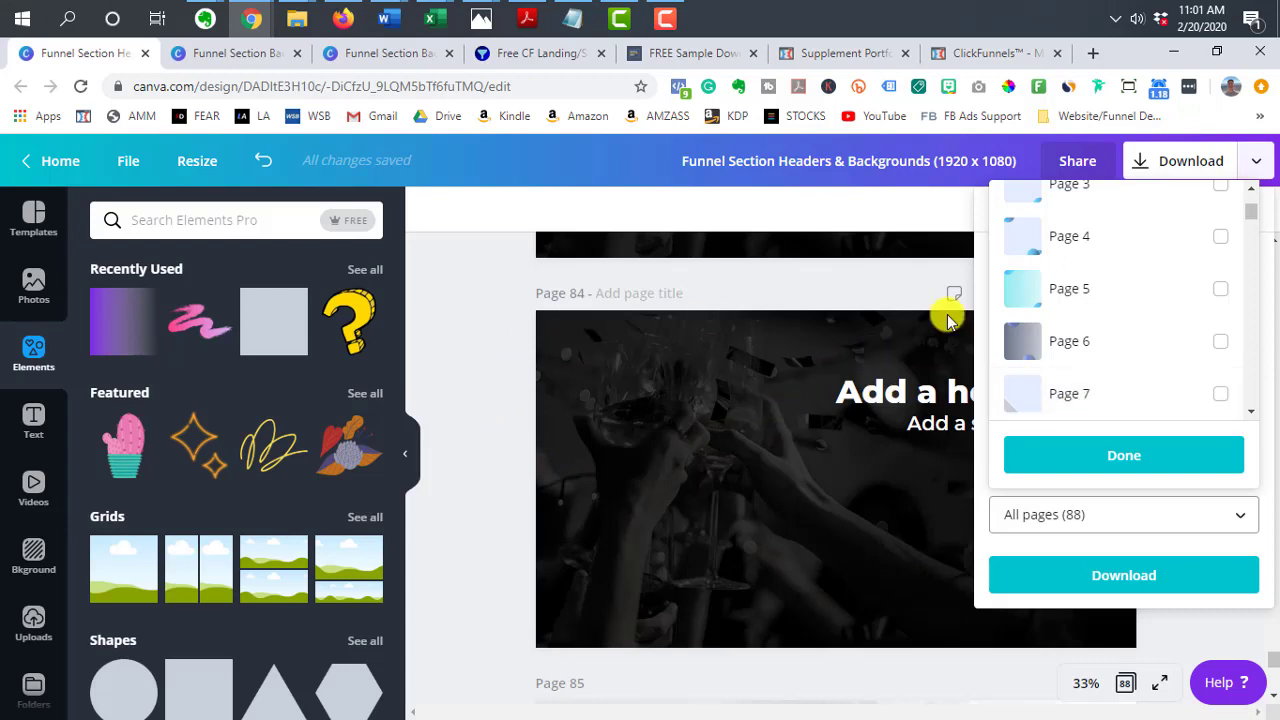
pyautogui.click(1088, 406)
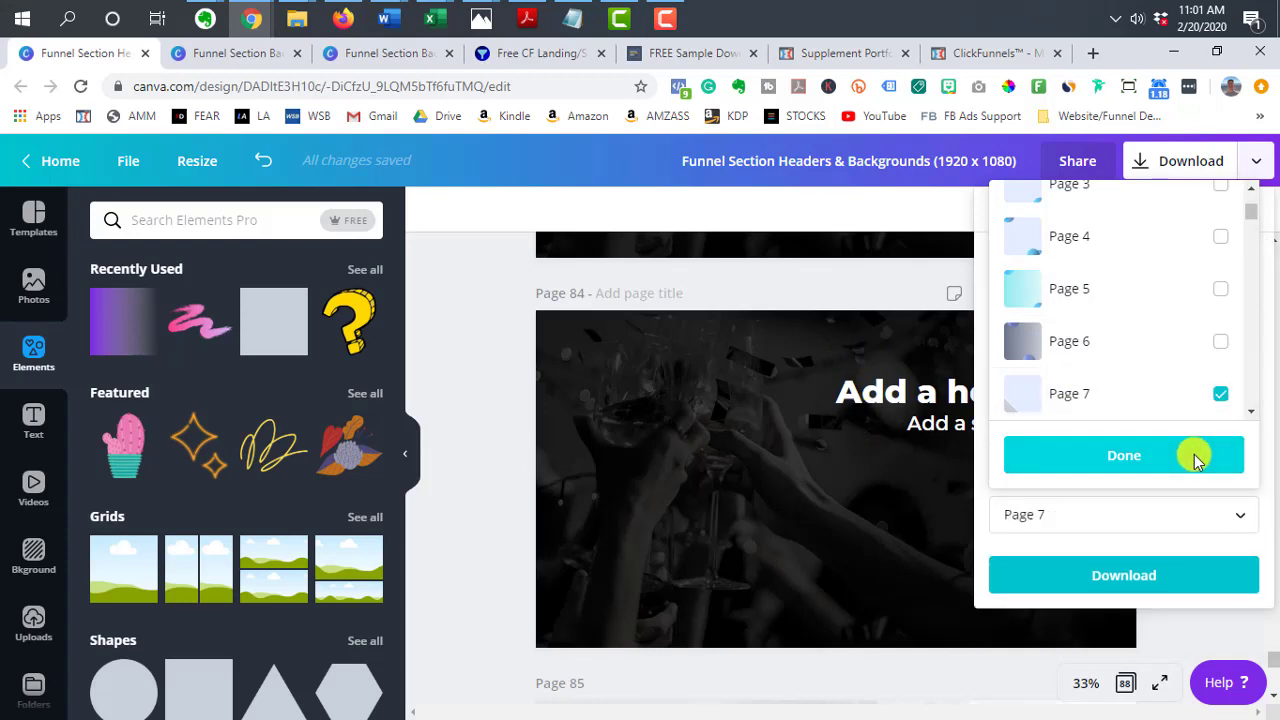
pyautogui.click(461, 352)
pyautogui.click(461, 352)
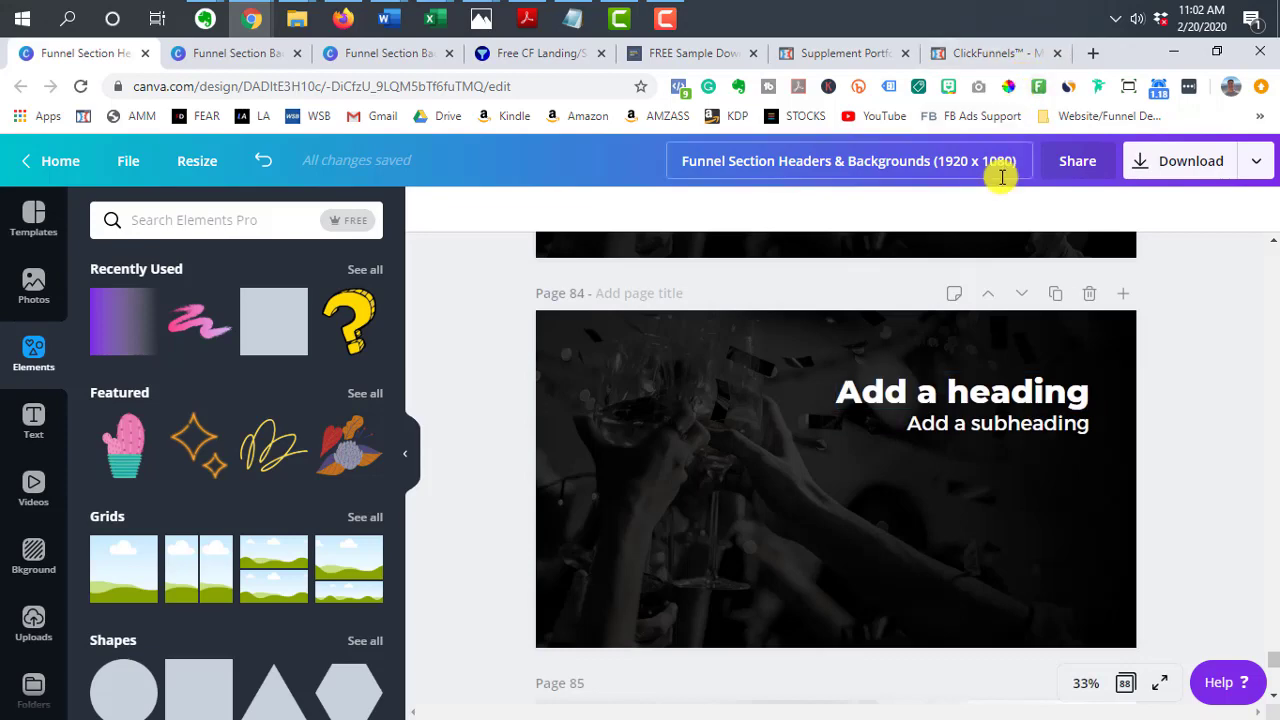
# Switch to ClickFunnels, open the Playbook Optin page for editing, and open the settings of the "Are You Making This Revenue-Destroying Mistake?" section
pyautogui.click(966, 50)
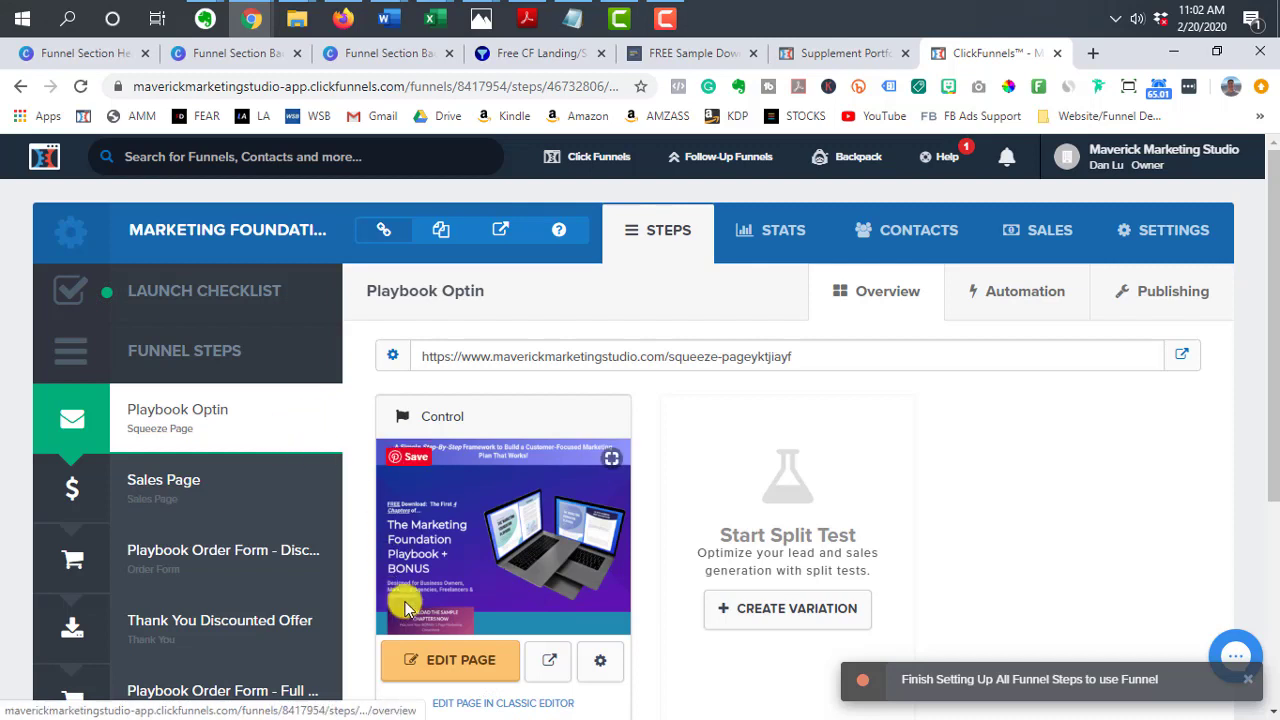
pyautogui.click(478, 663)
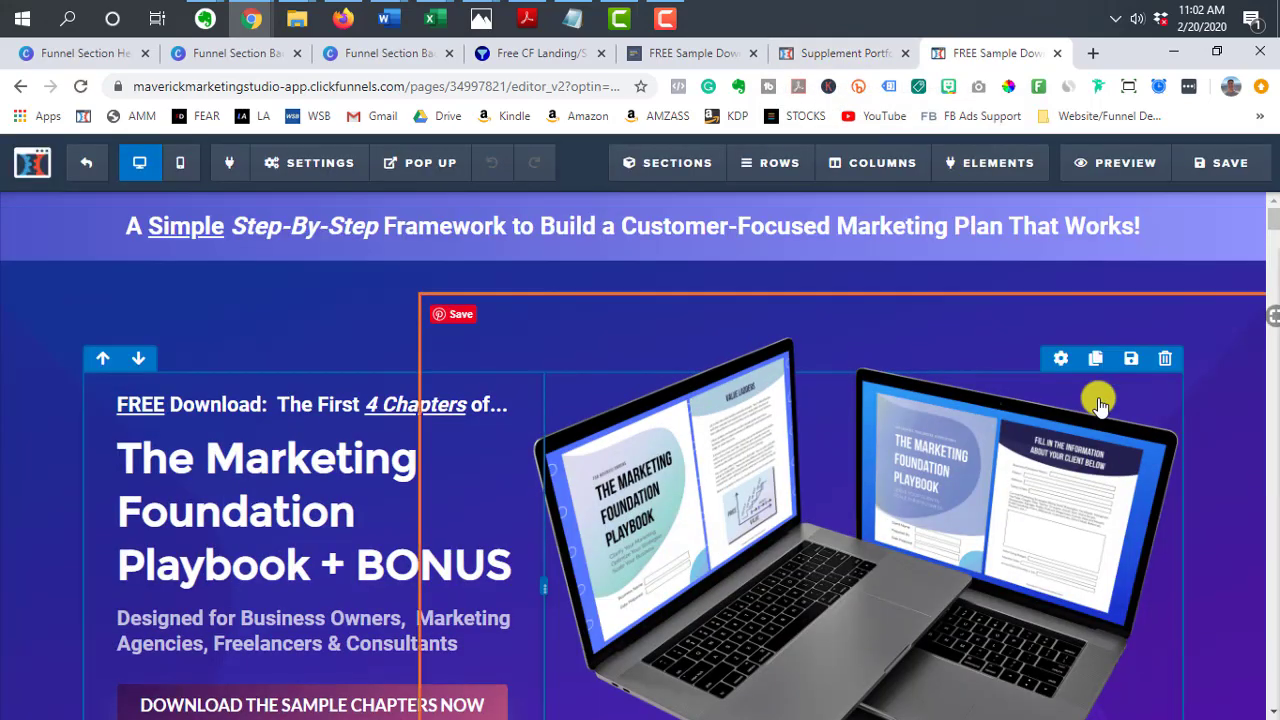
pyautogui.scroll(-4, 1100, 405)
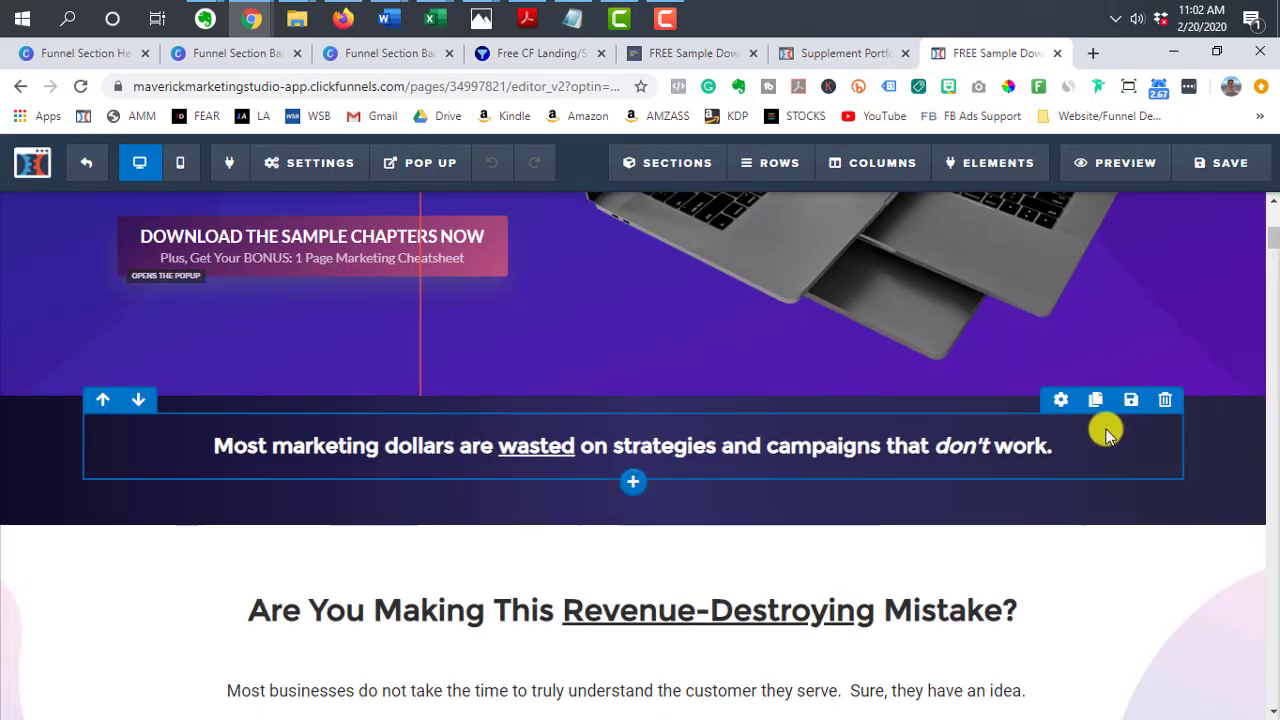
pyautogui.scroll(-3, 1120, 496)
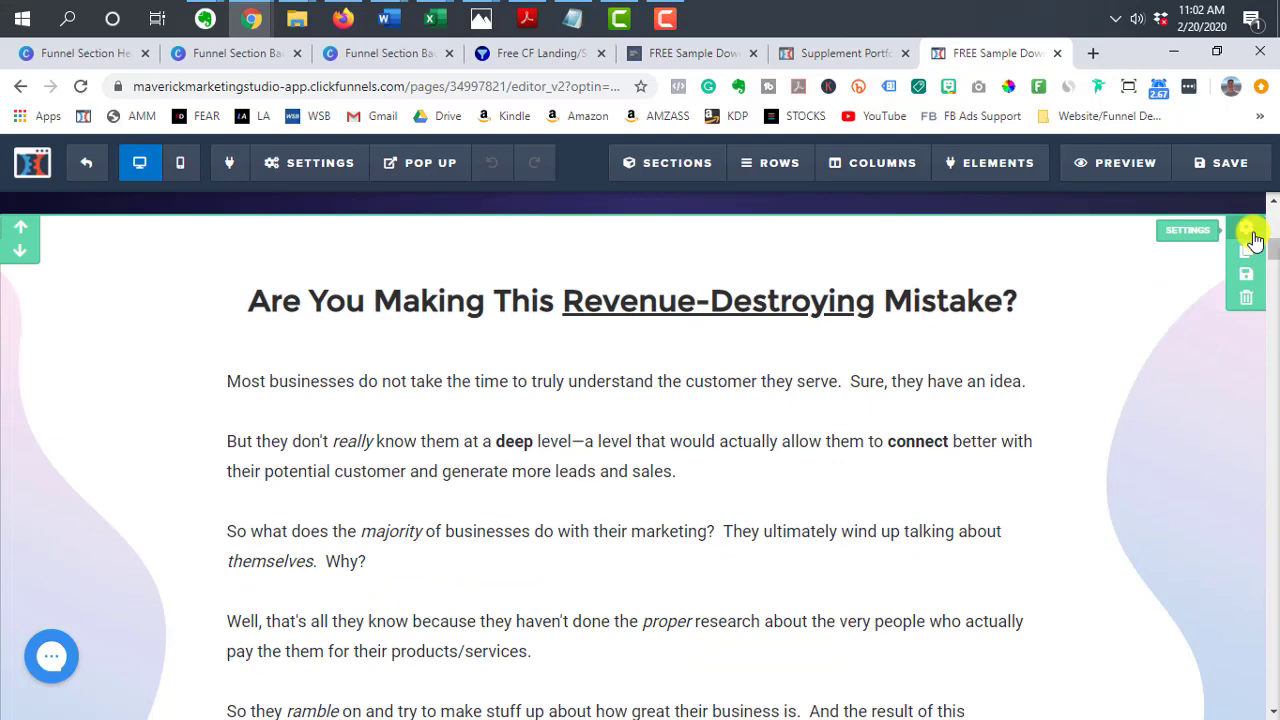
pyautogui.click(1250, 233)
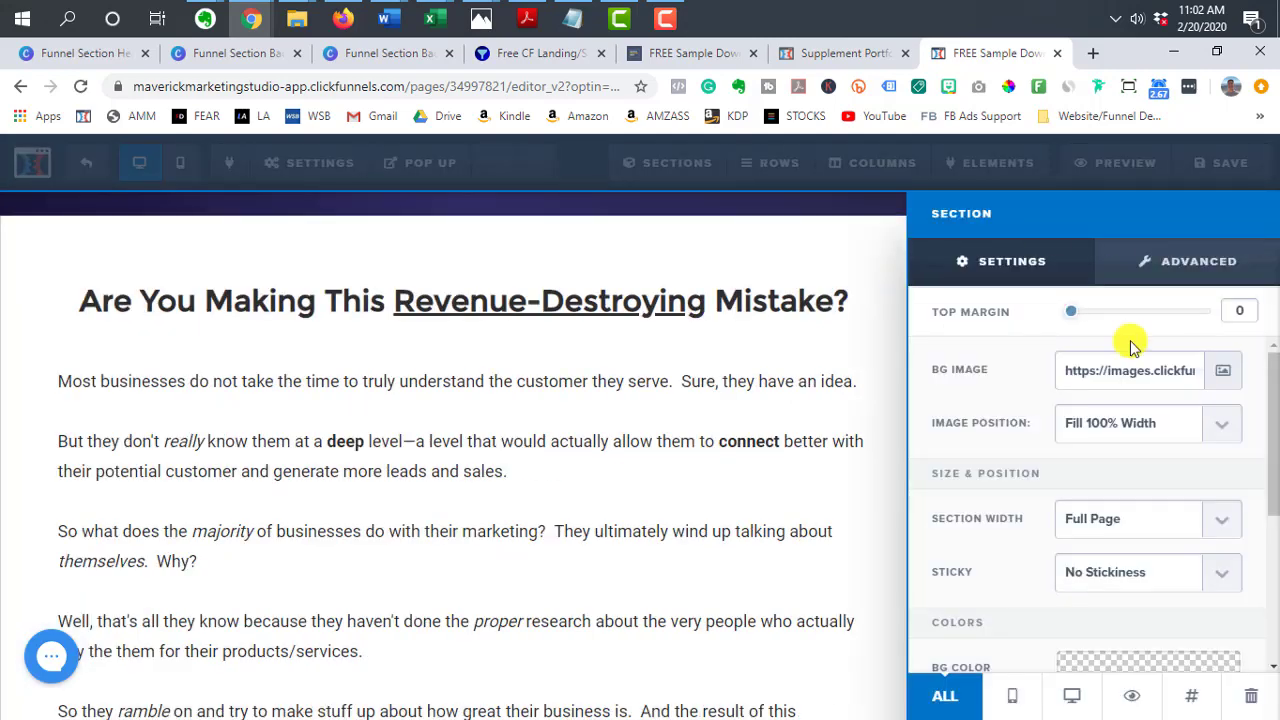
pyautogui.click(1224, 370)
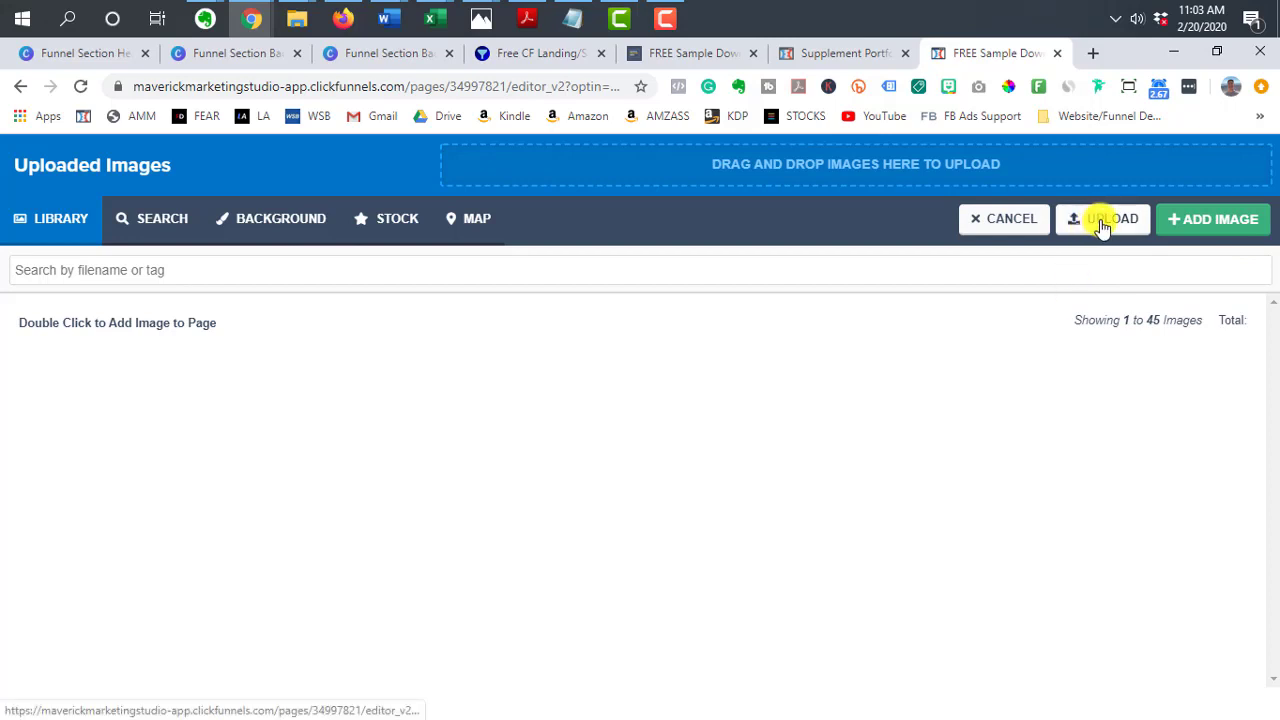
pyautogui.click(172, 270)
pyautogui.click(380, 437)
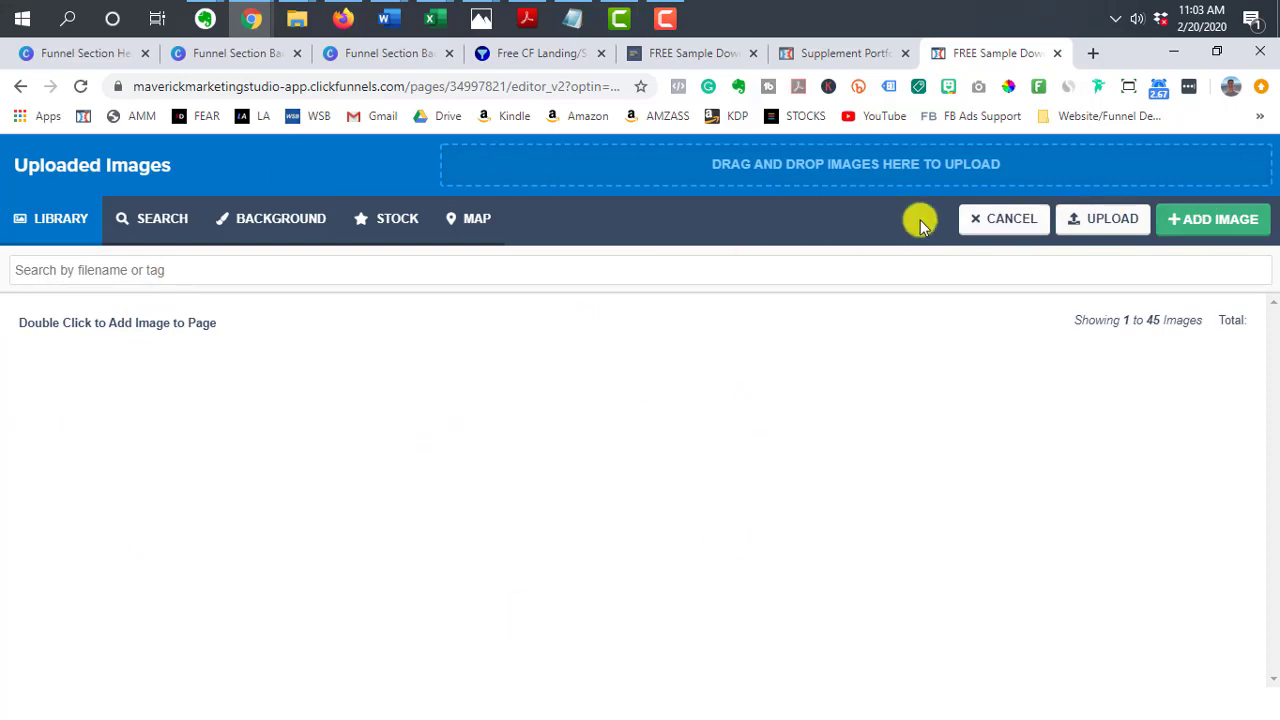
pyautogui.click(1010, 222)
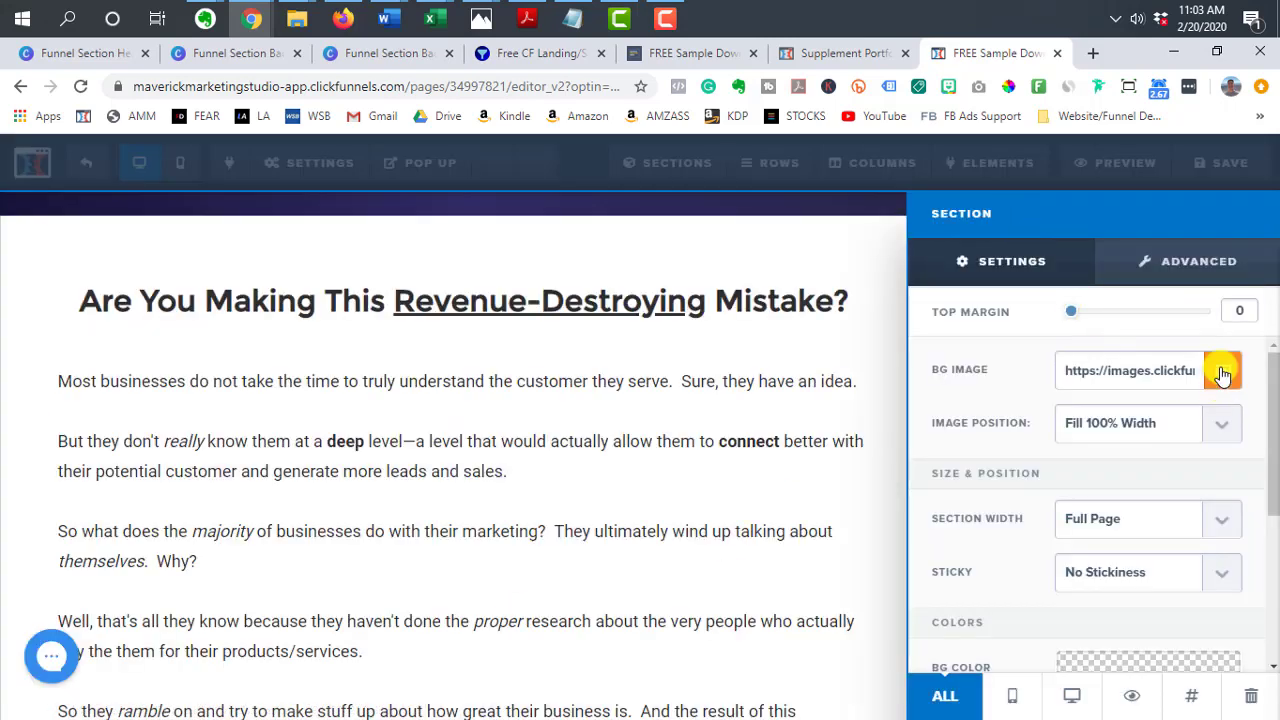
# Set the section's background image to the blue wave-and-circle picture from page 2 of the uploaded images library
pyautogui.click(1222, 374)
pyautogui.click(141, 269)
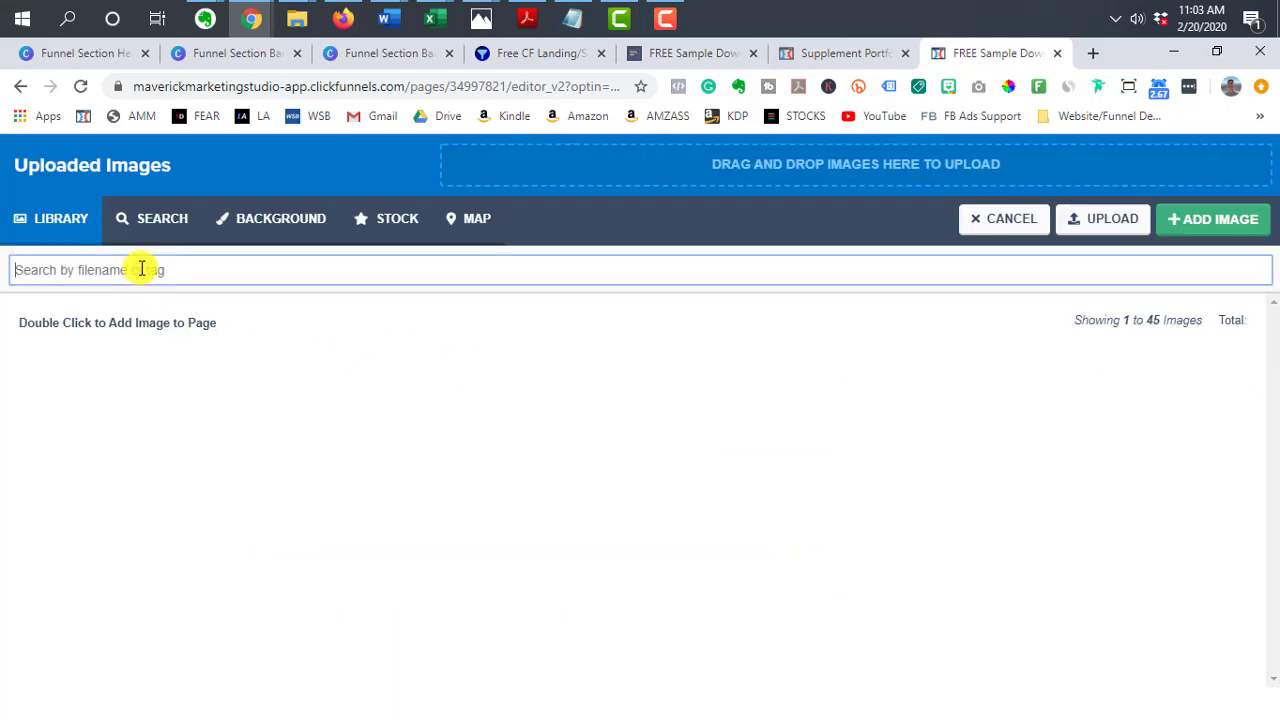
pyautogui.click(1005, 222)
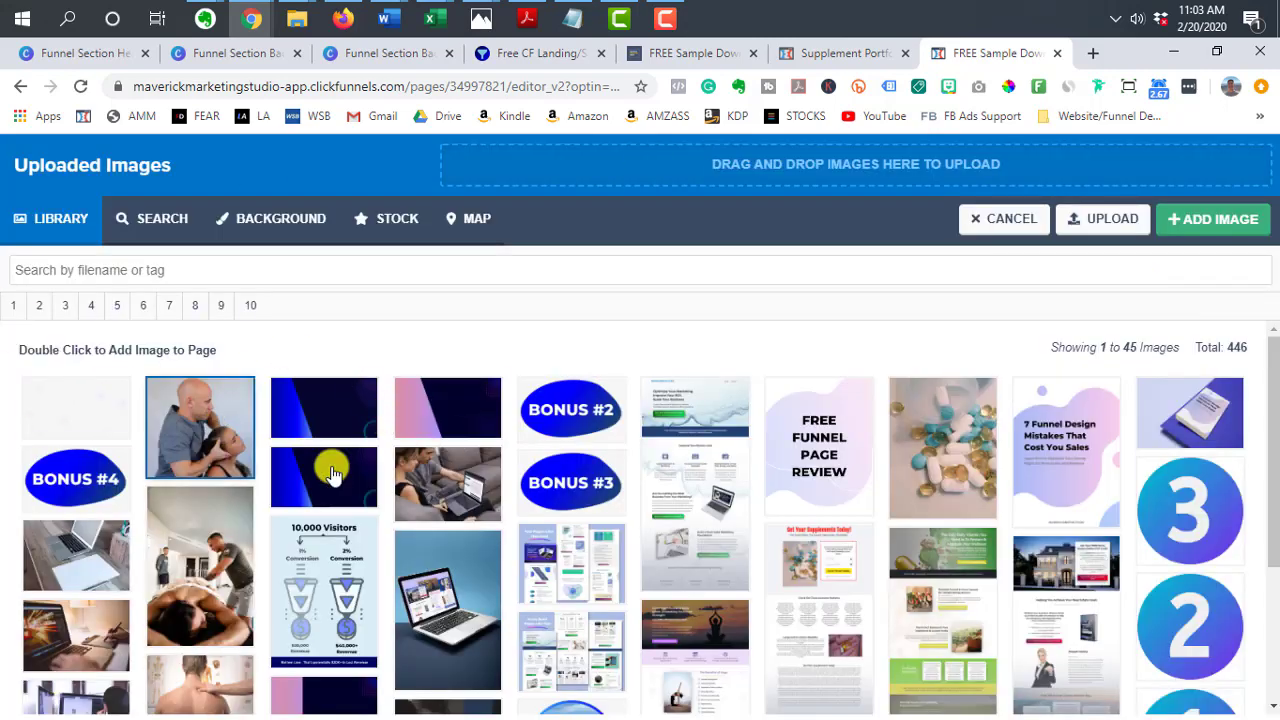
pyautogui.scroll(-3, 600, 410)
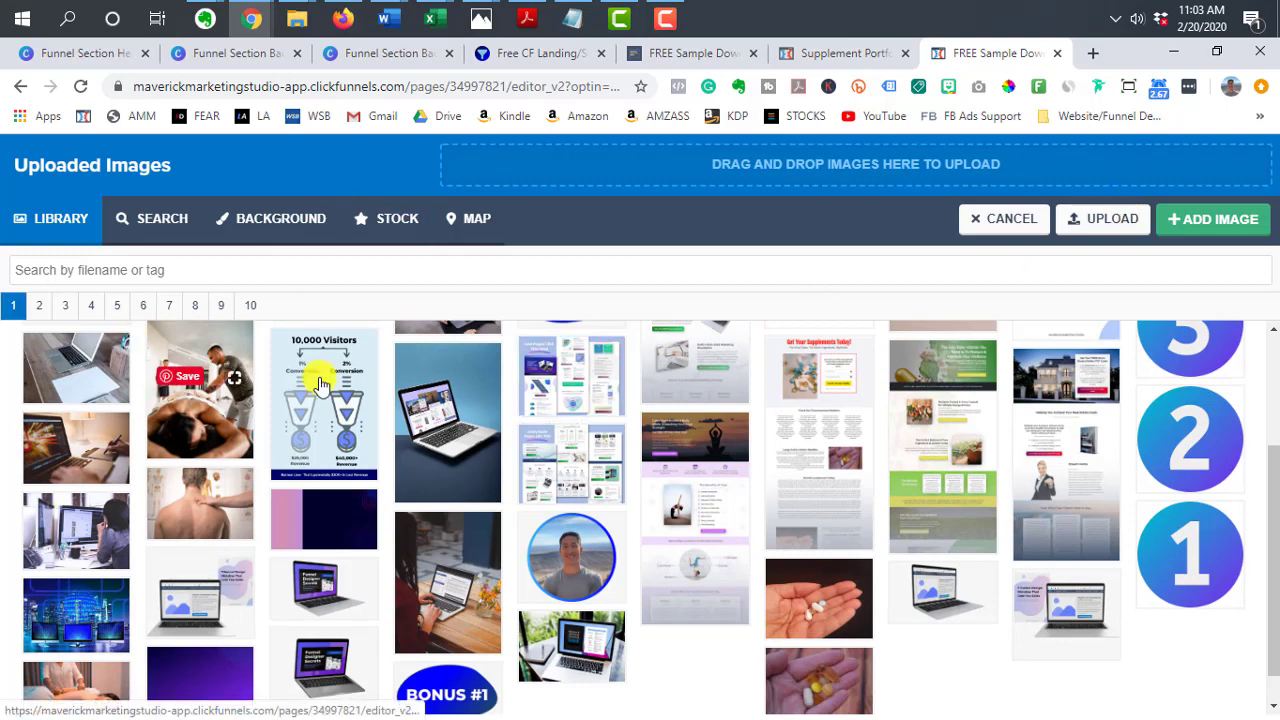
pyautogui.scroll(-1, 733, 487)
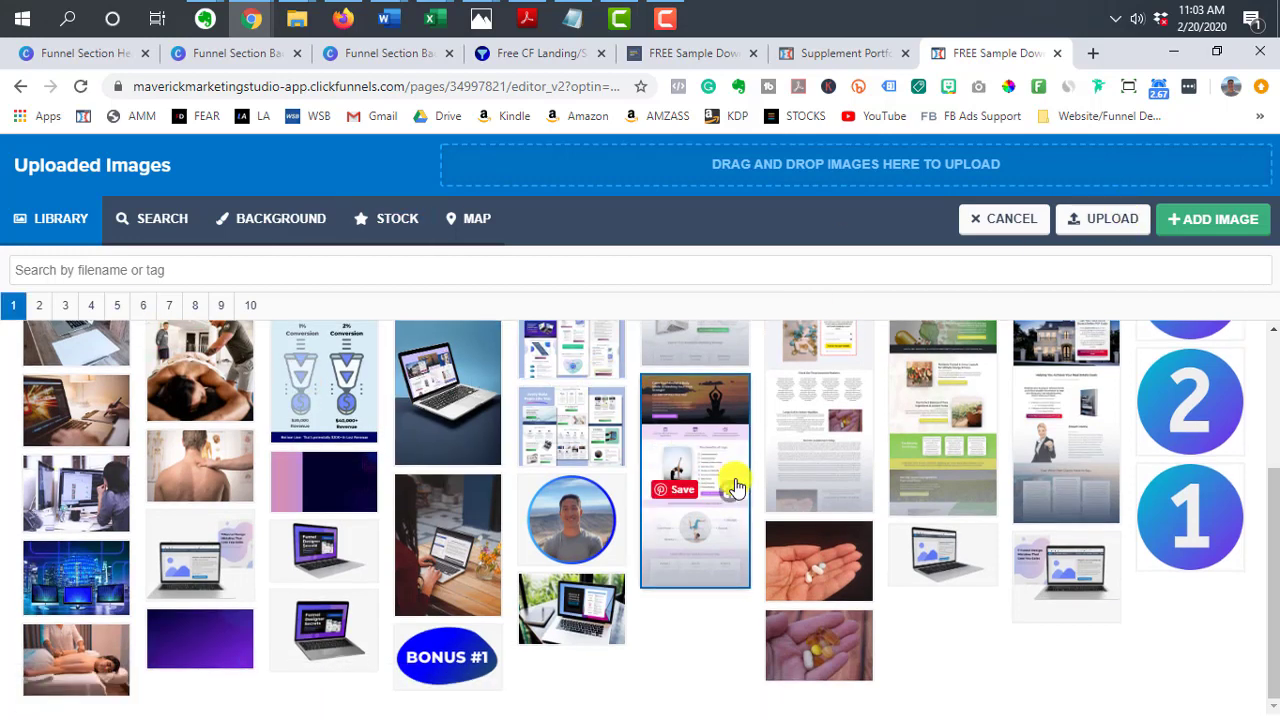
pyautogui.click(40, 306)
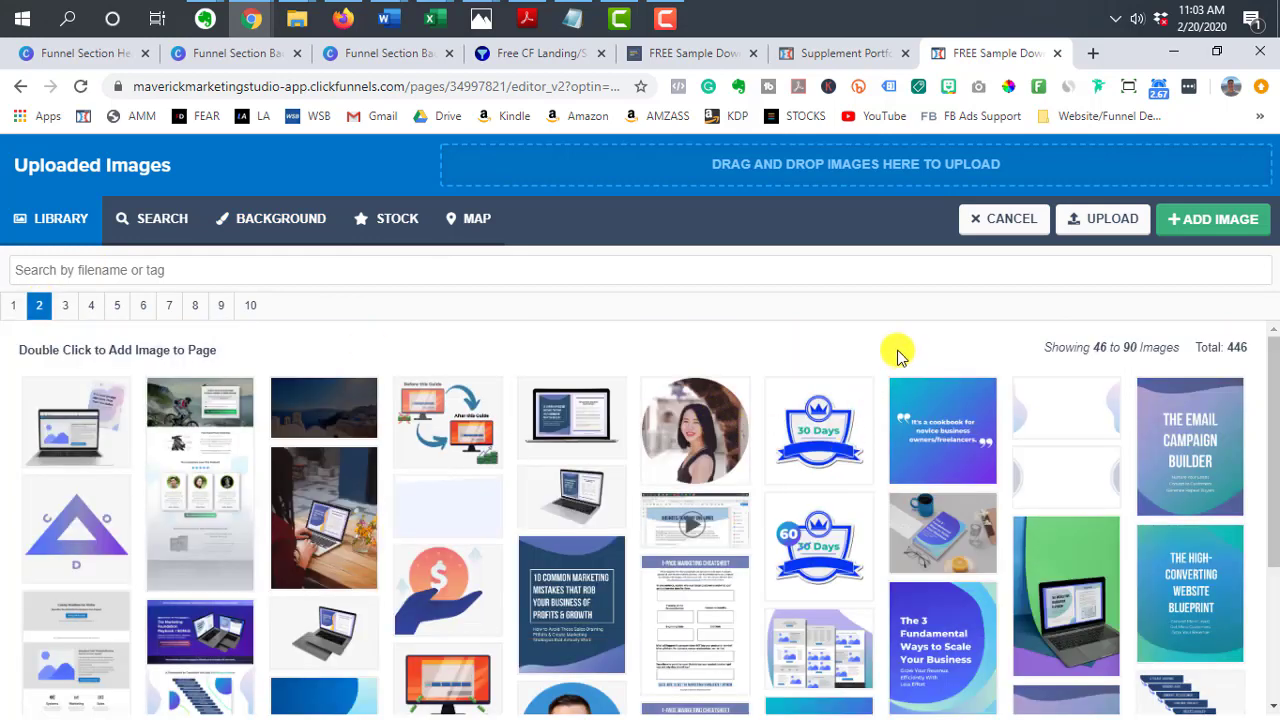
pyautogui.scroll(-2, 838, 343)
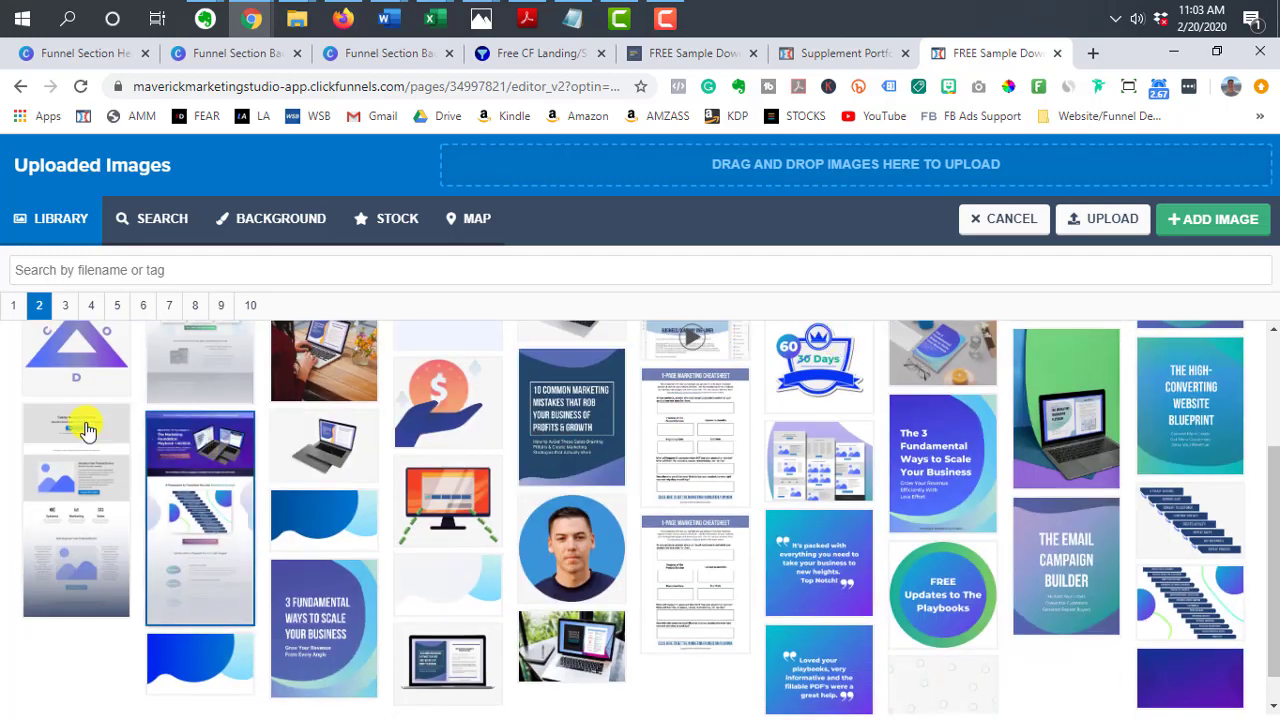
pyautogui.click(200, 670)
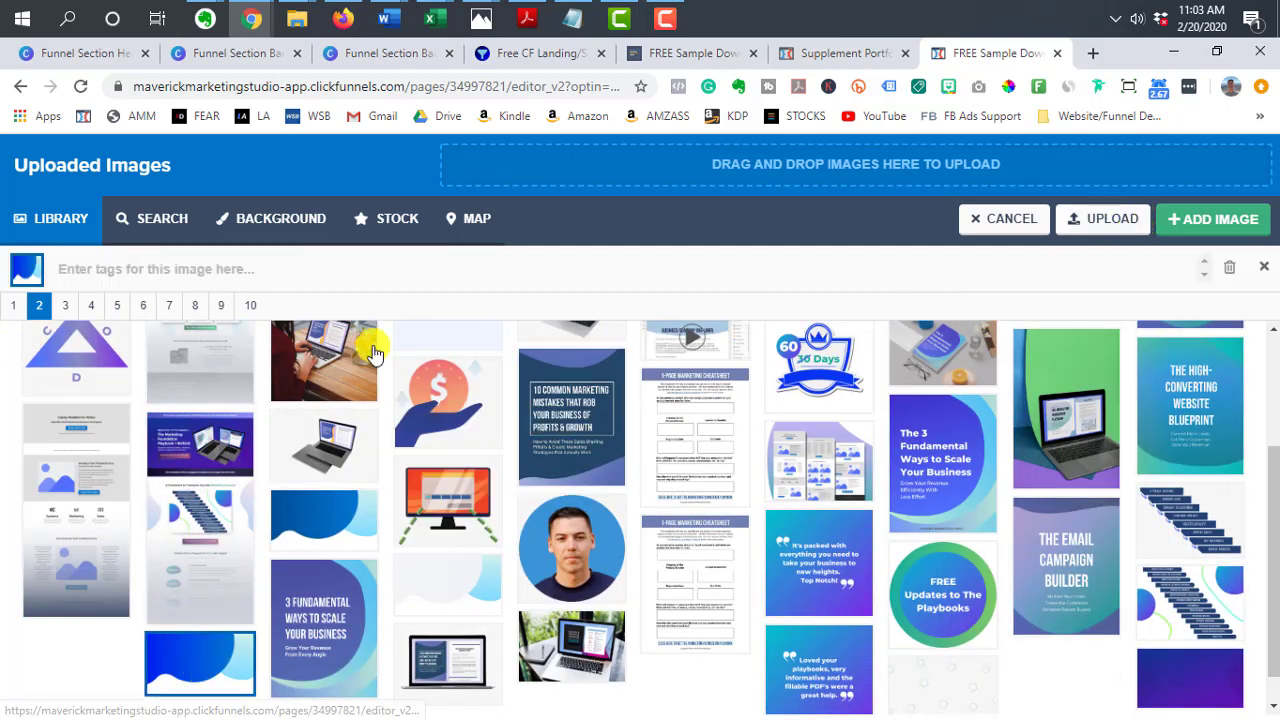
pyautogui.click(1218, 226)
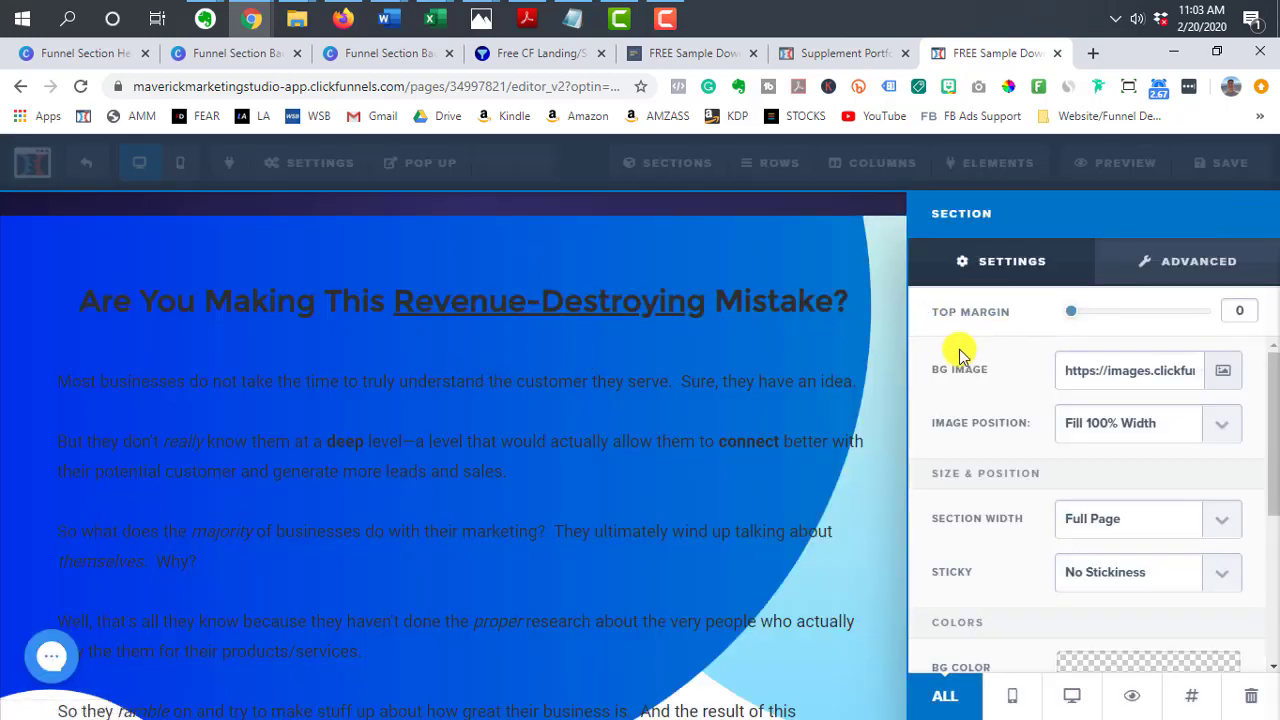
# Look over the section's image position options and Canva's Funnel Section Backgrounds (1440x1080) design, and close the section settings in ClickFunnels
pyautogui.click(1235, 425)
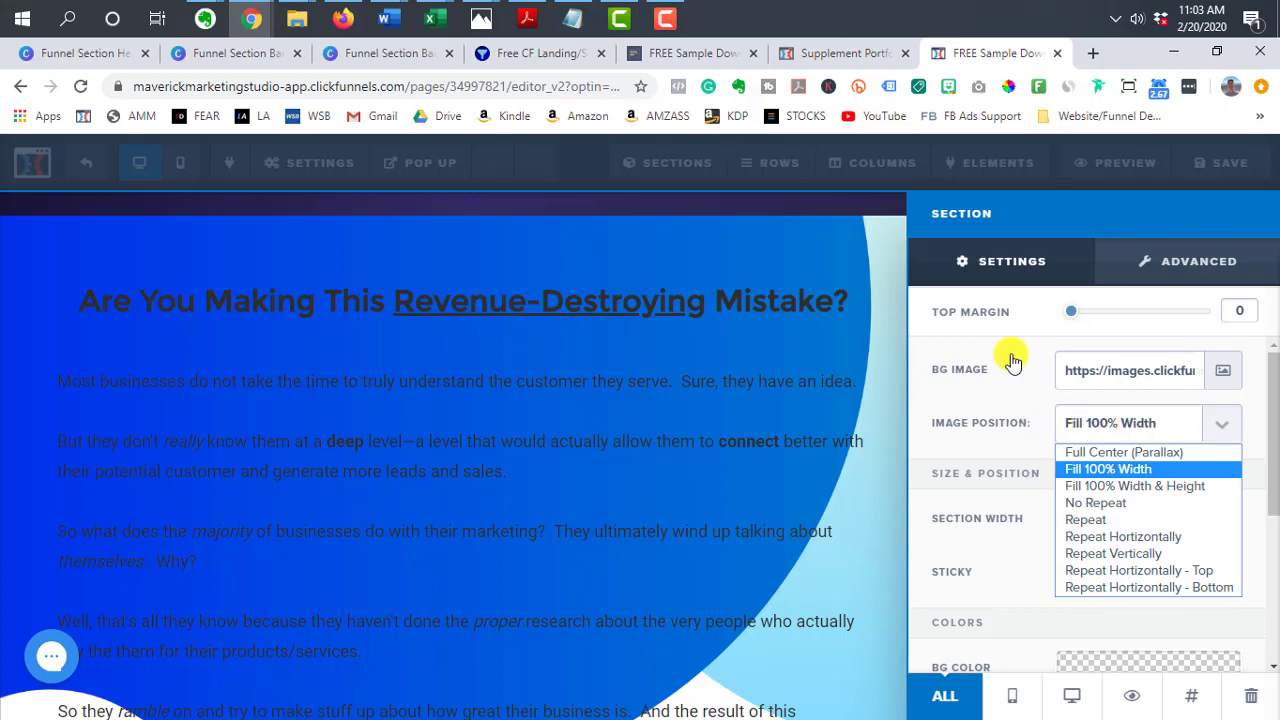
pyautogui.click(208, 56)
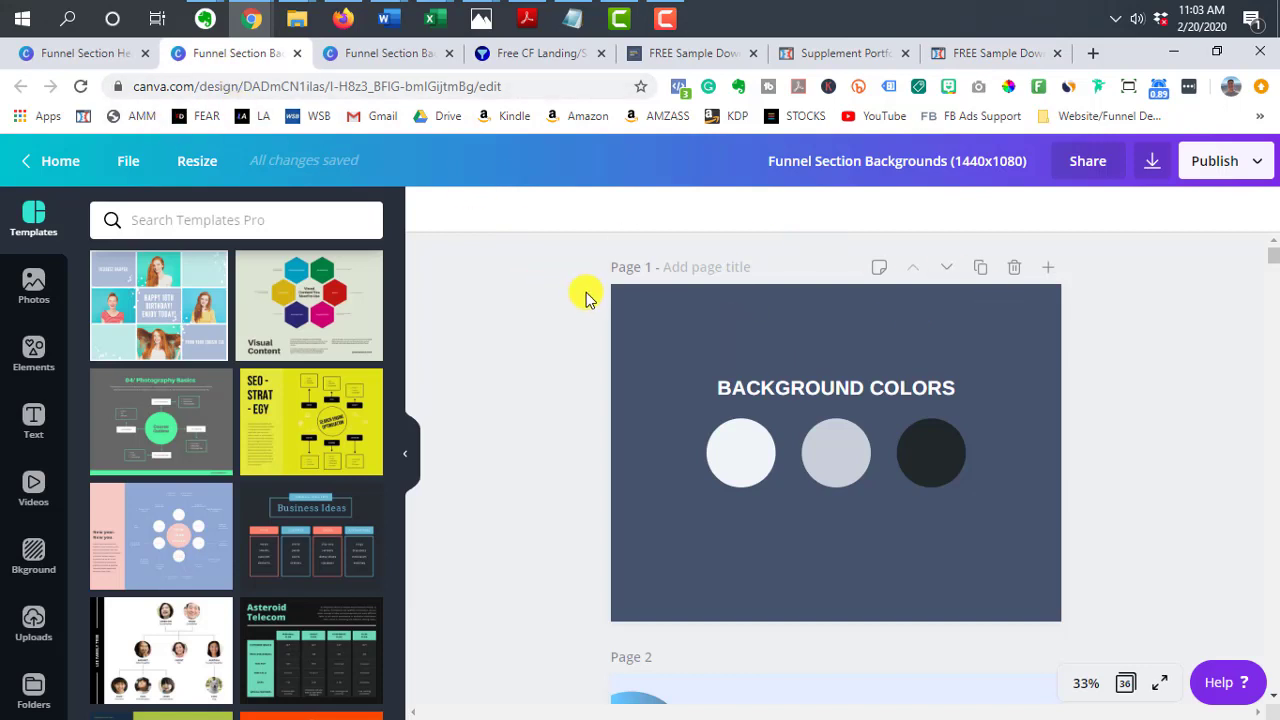
pyautogui.scroll(-3, 620, 357)
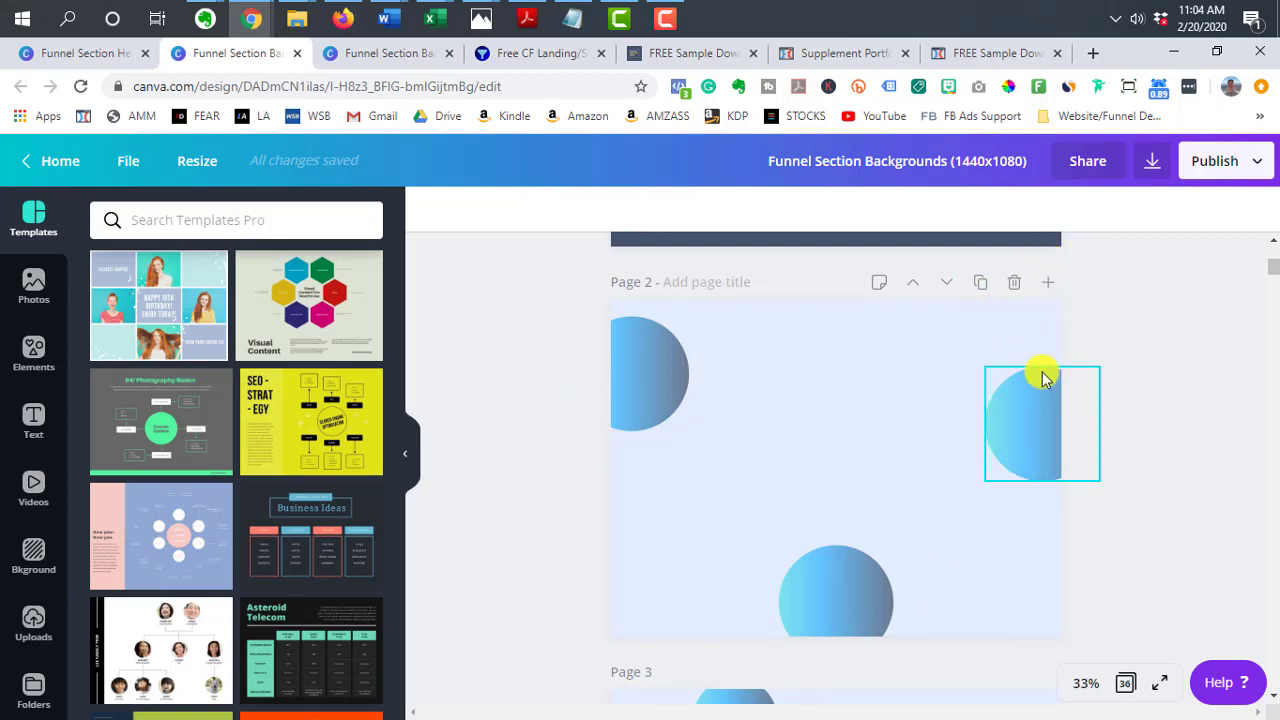
pyautogui.click(986, 52)
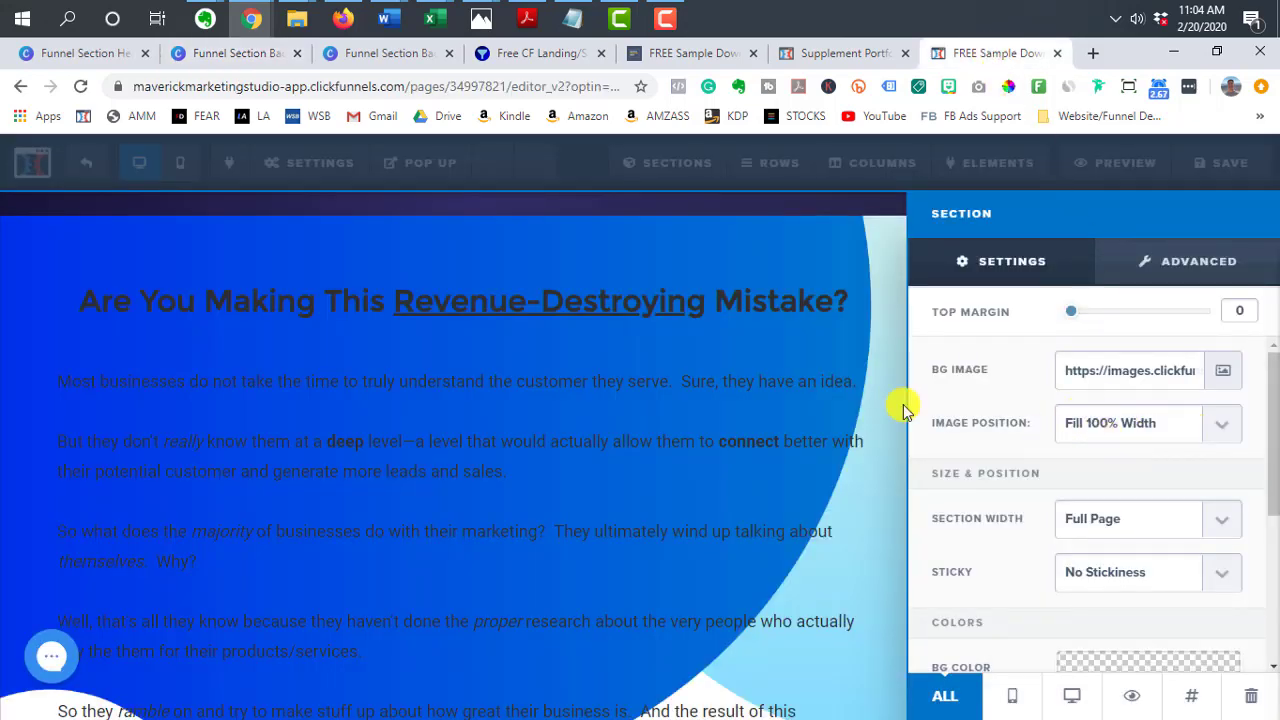
pyautogui.click(747, 366)
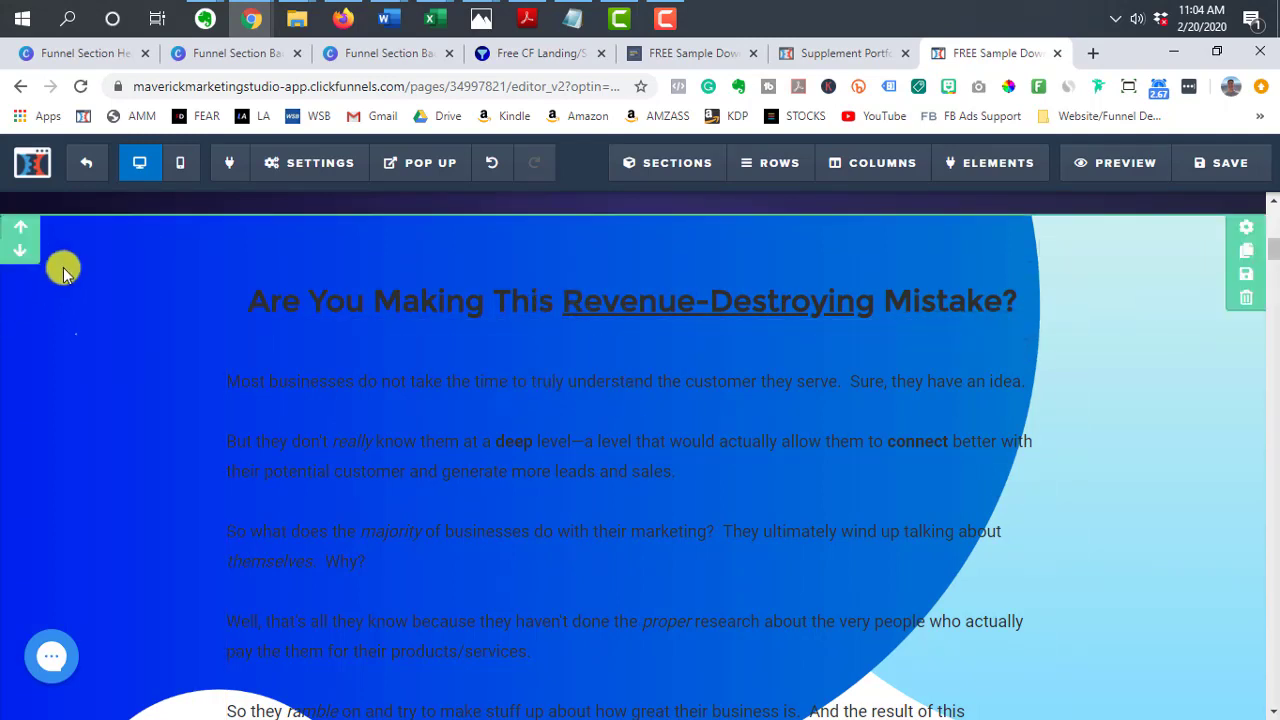
# Examine how the blue wave background fills the Revenue-Destroying Mistake section compared with the header and dark strip above it
pyautogui.scroll(5, 84, 432)
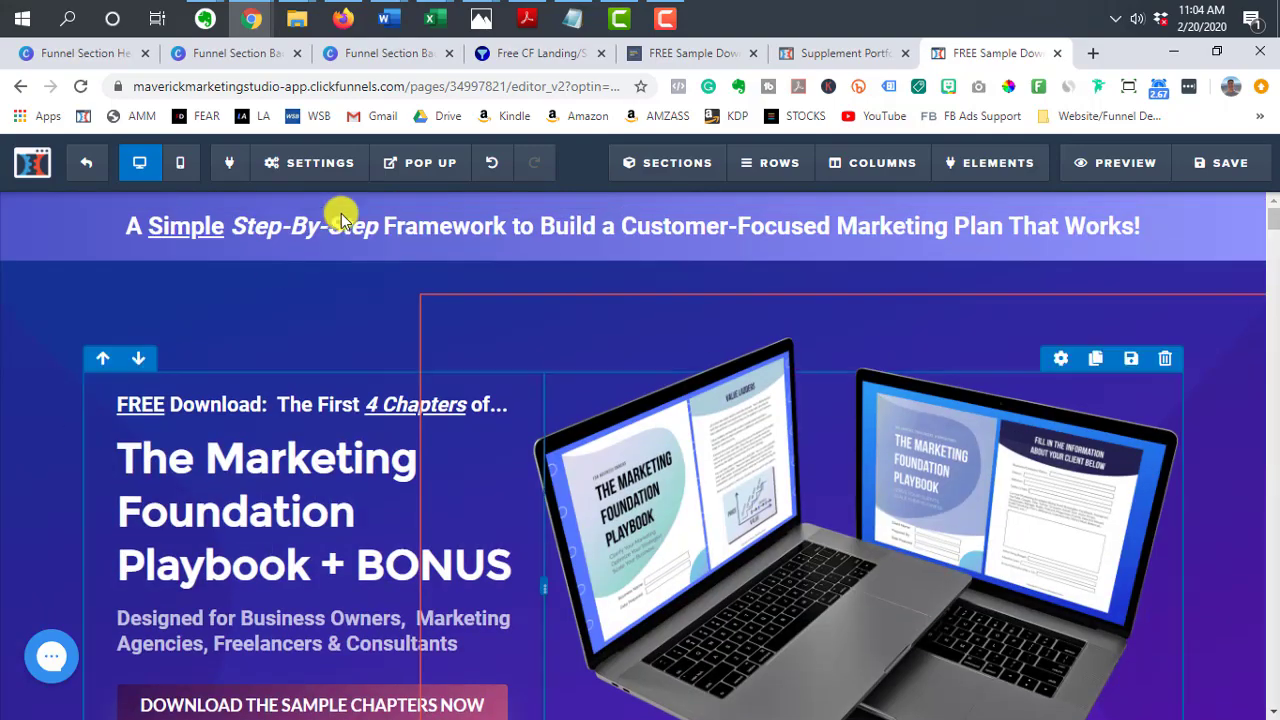
pyautogui.scroll(-1, 614, 329)
pyautogui.scroll(-5, 612, 322)
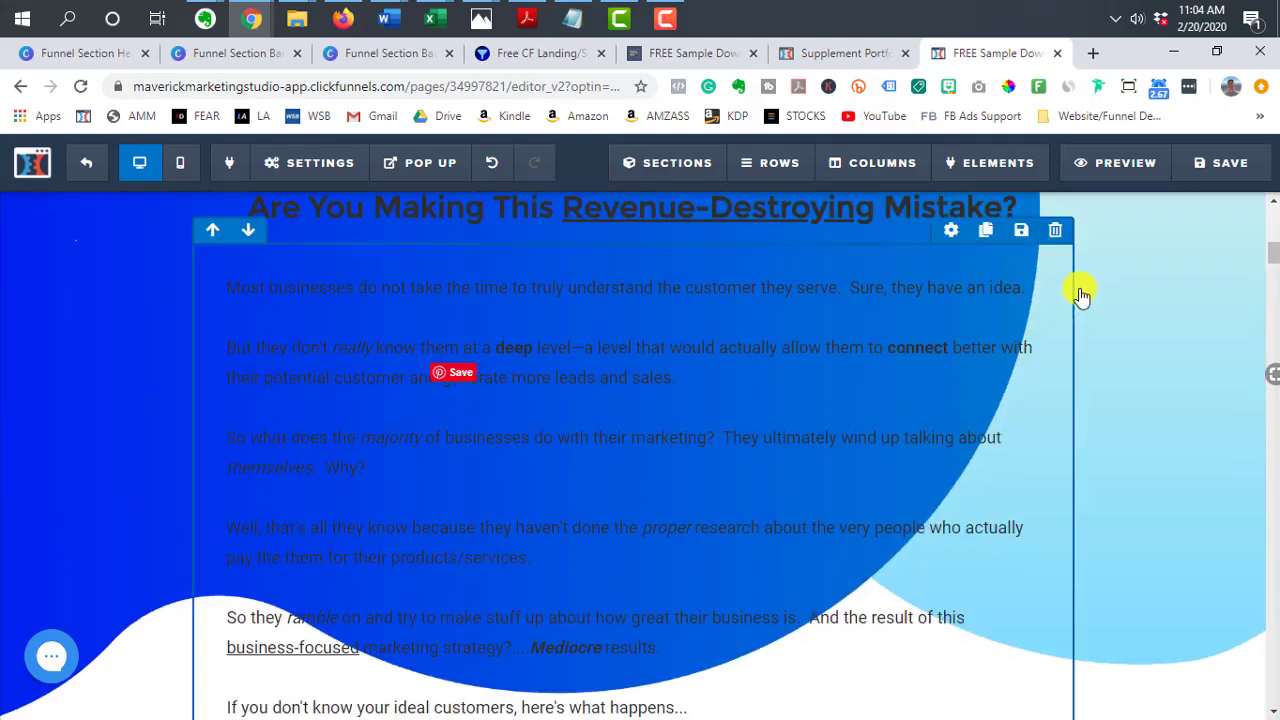
pyautogui.scroll(4, 1260, 500)
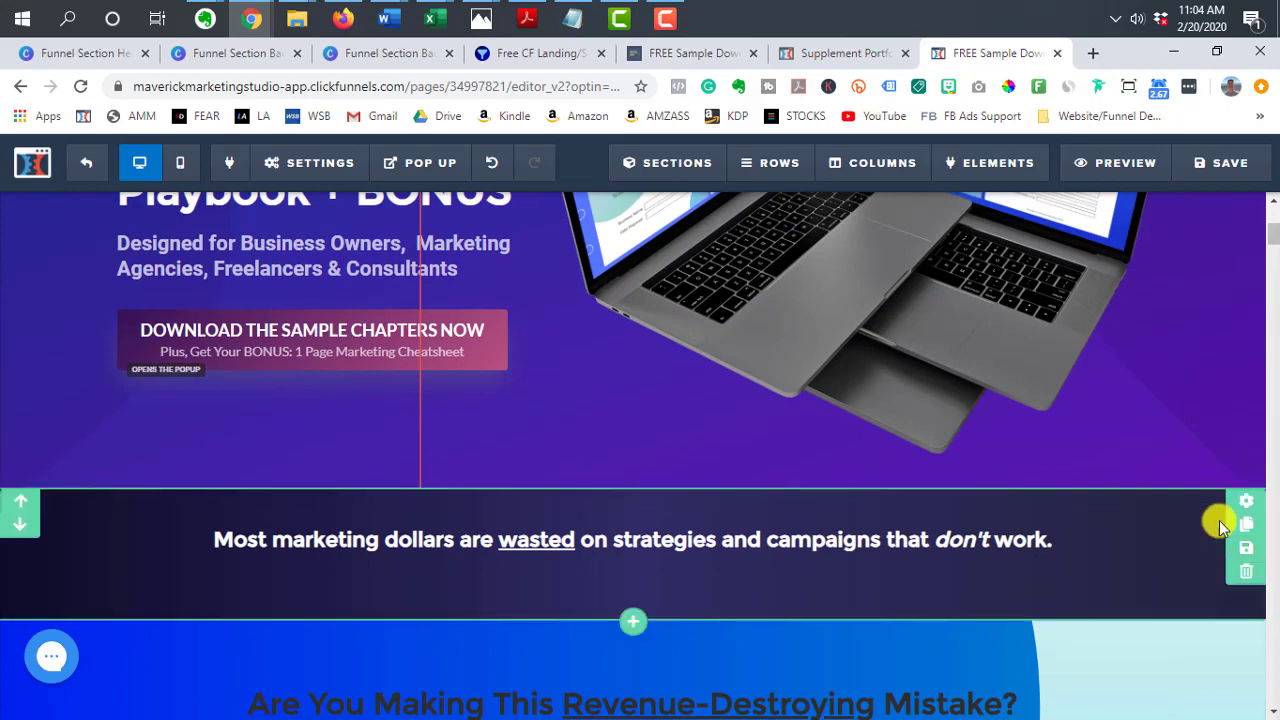
pyautogui.scroll(-3, 1266, 394)
pyautogui.scroll(1, 1253, 335)
pyautogui.scroll(-2, 1169, 443)
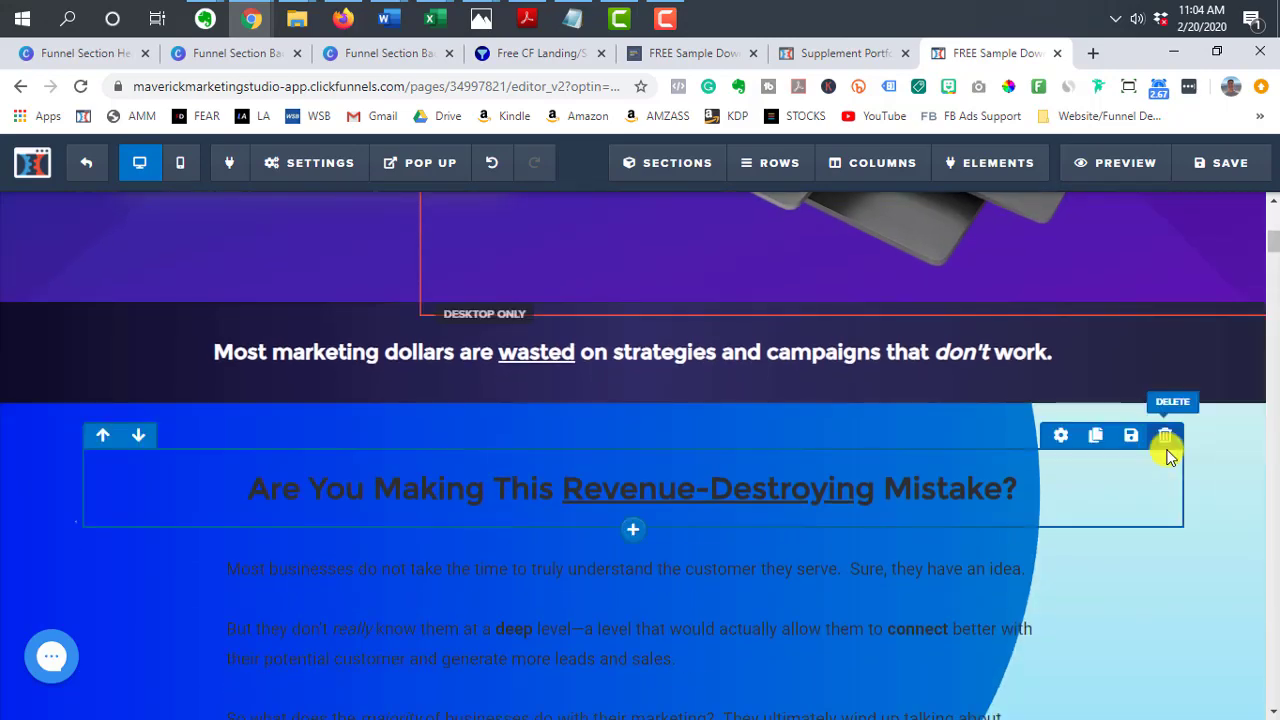
pyautogui.scroll(-1, 1190, 430)
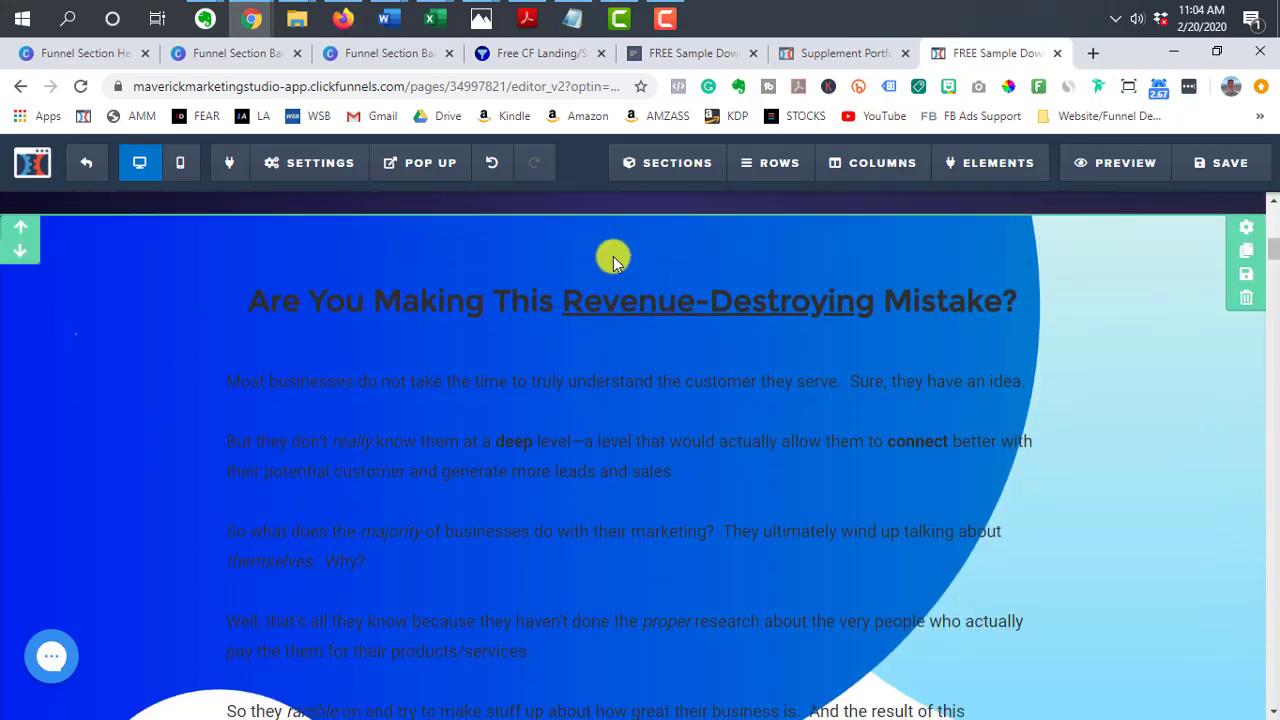
pyautogui.scroll(-3, 368, 290)
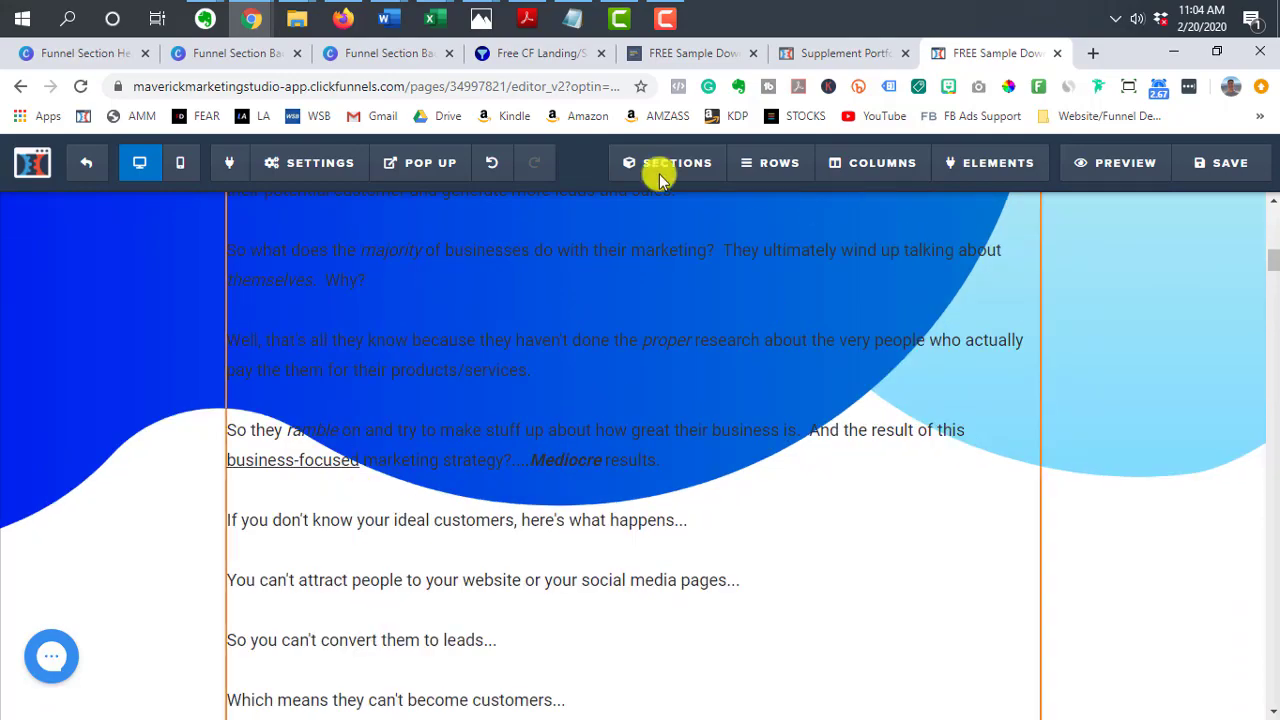
pyautogui.scroll(1, 404, 580)
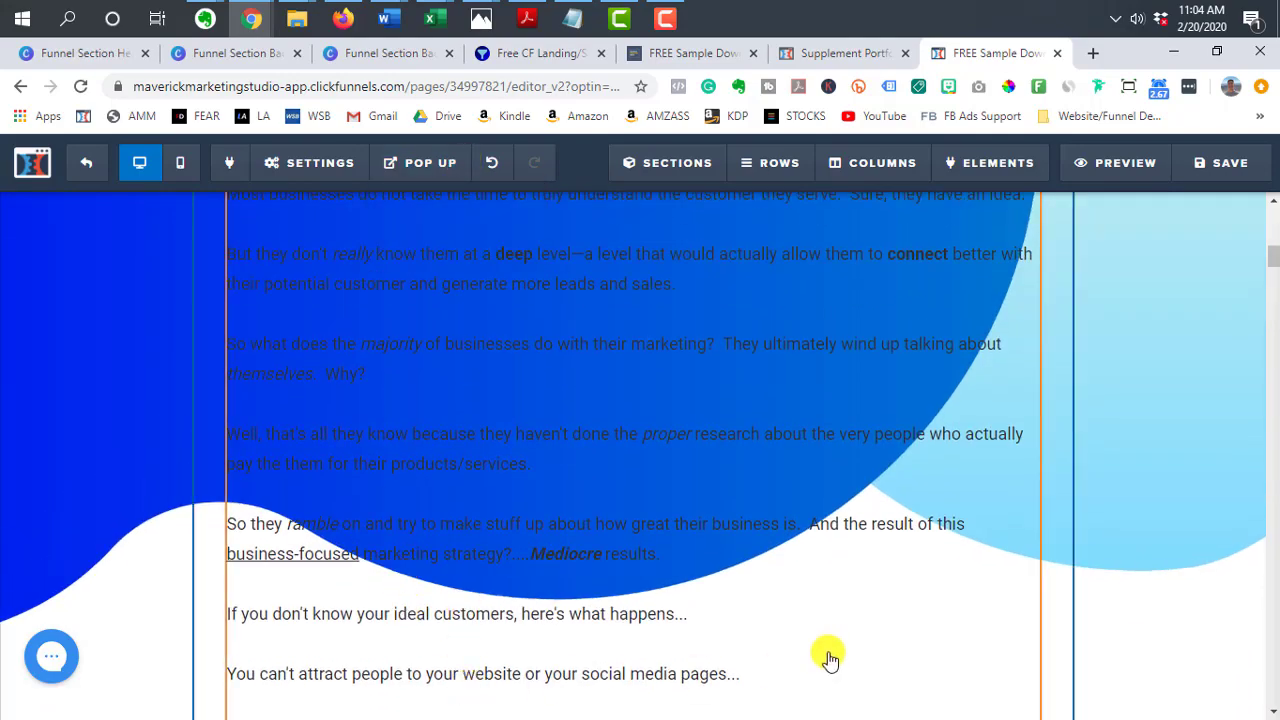
pyautogui.scroll(-5, 1043, 520)
pyautogui.scroll(8, 1046, 477)
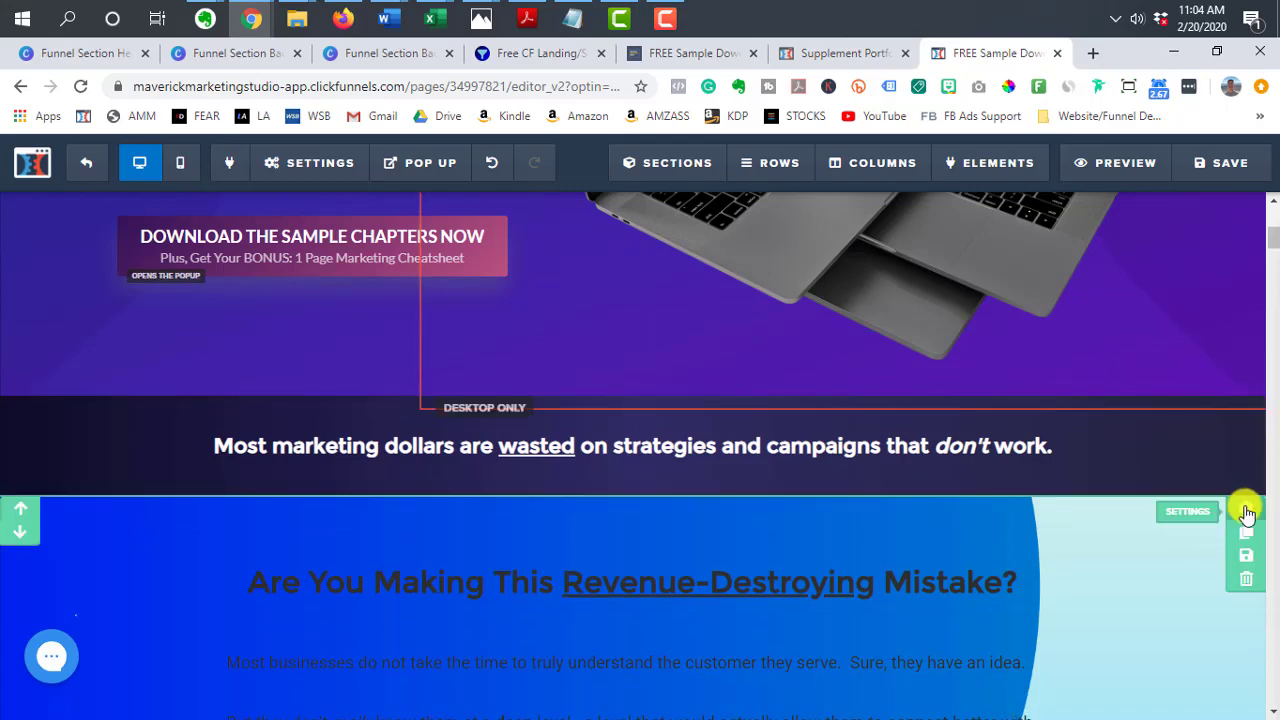
# Review the image position options in the section's settings and examine where the wave background ends behind the body text
pyautogui.click(1240, 512)
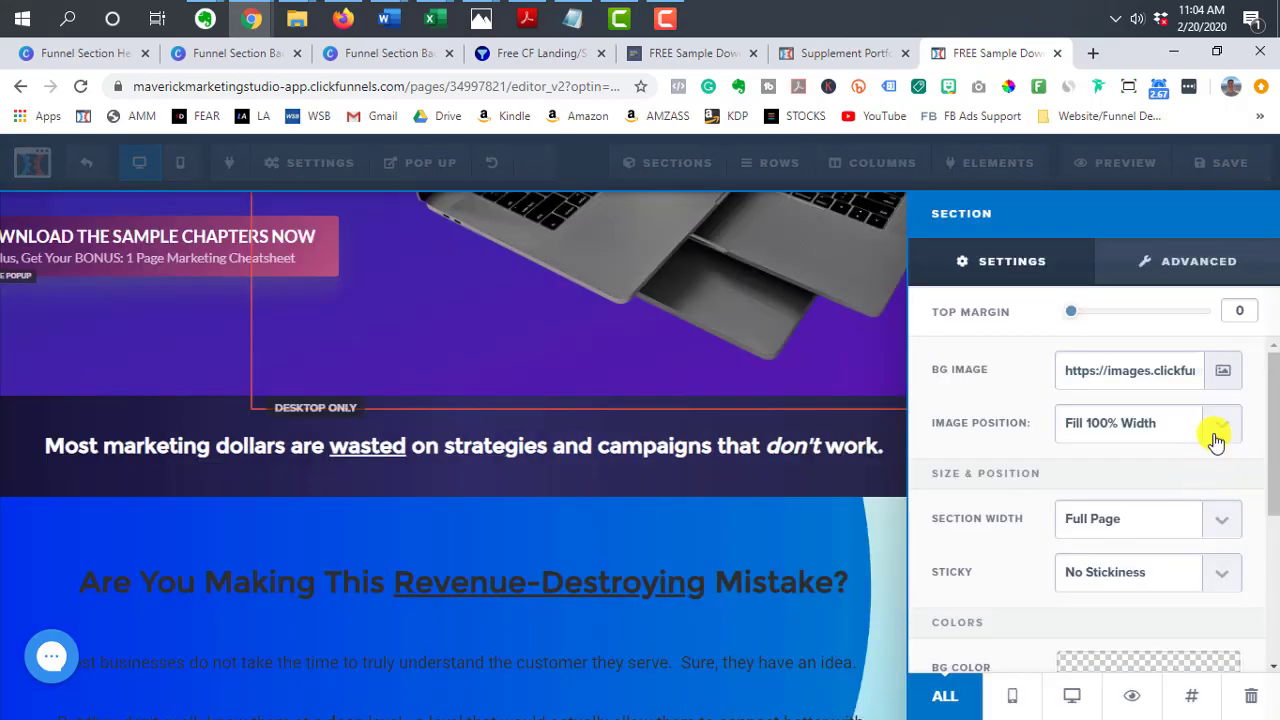
pyautogui.click(1208, 434)
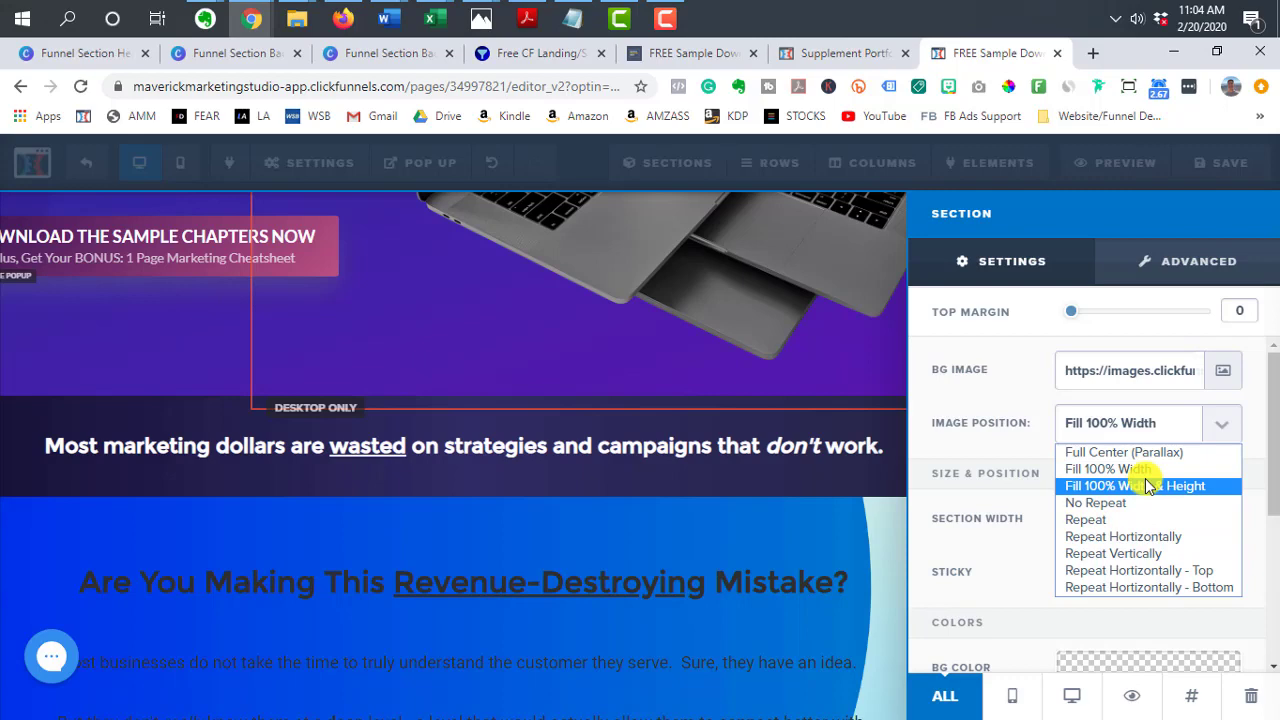
pyautogui.click(783, 562)
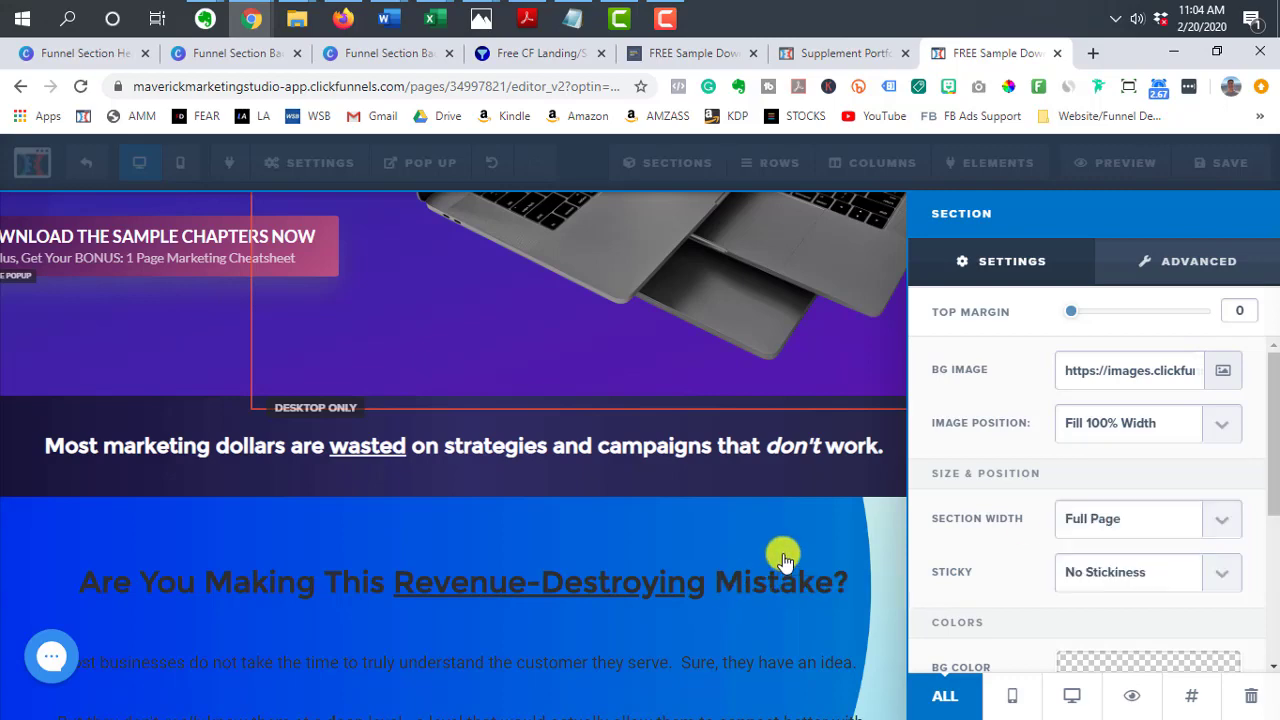
pyautogui.click(783, 562)
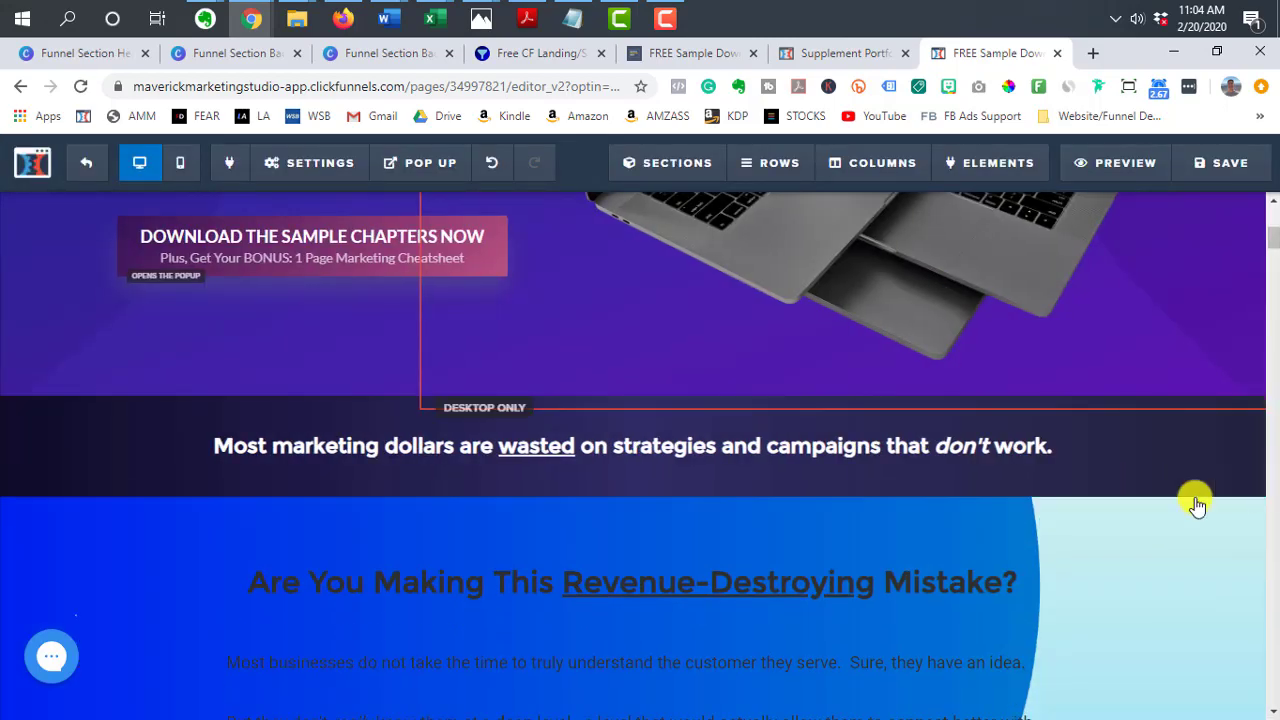
pyautogui.scroll(-3, 1140, 503)
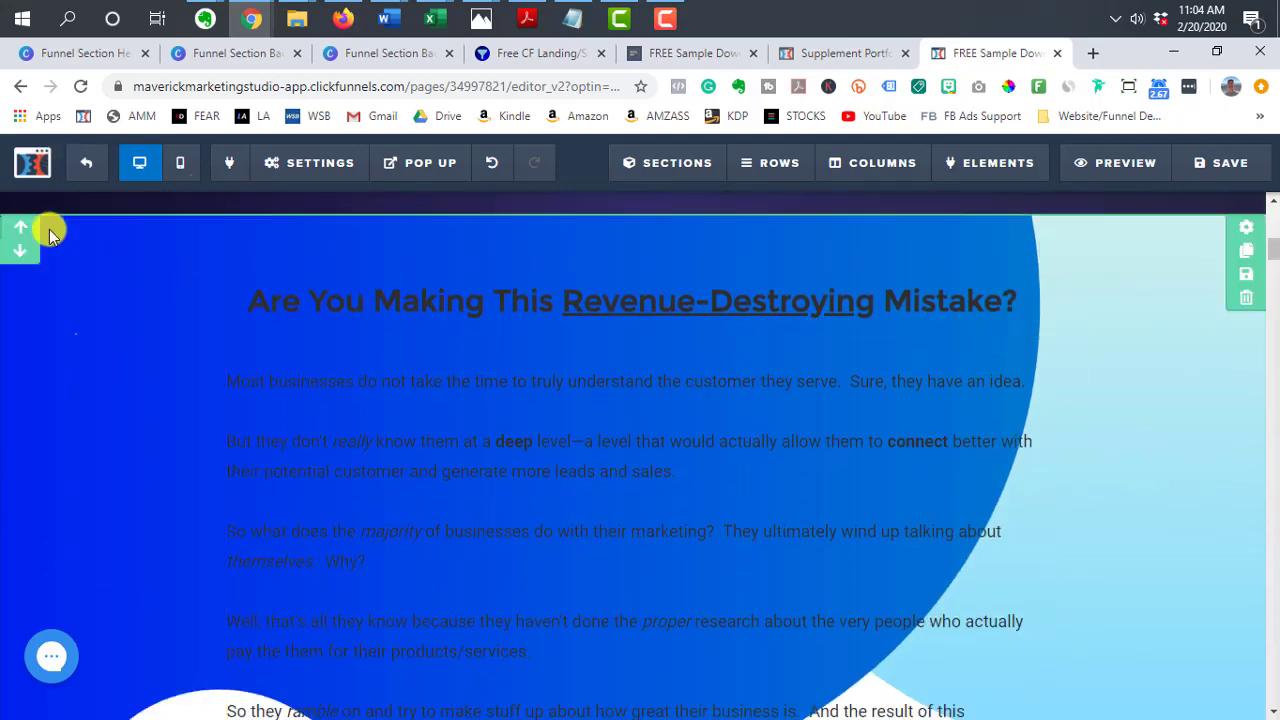
pyautogui.scroll(-2, 1145, 346)
pyautogui.scroll(-1, 1145, 346)
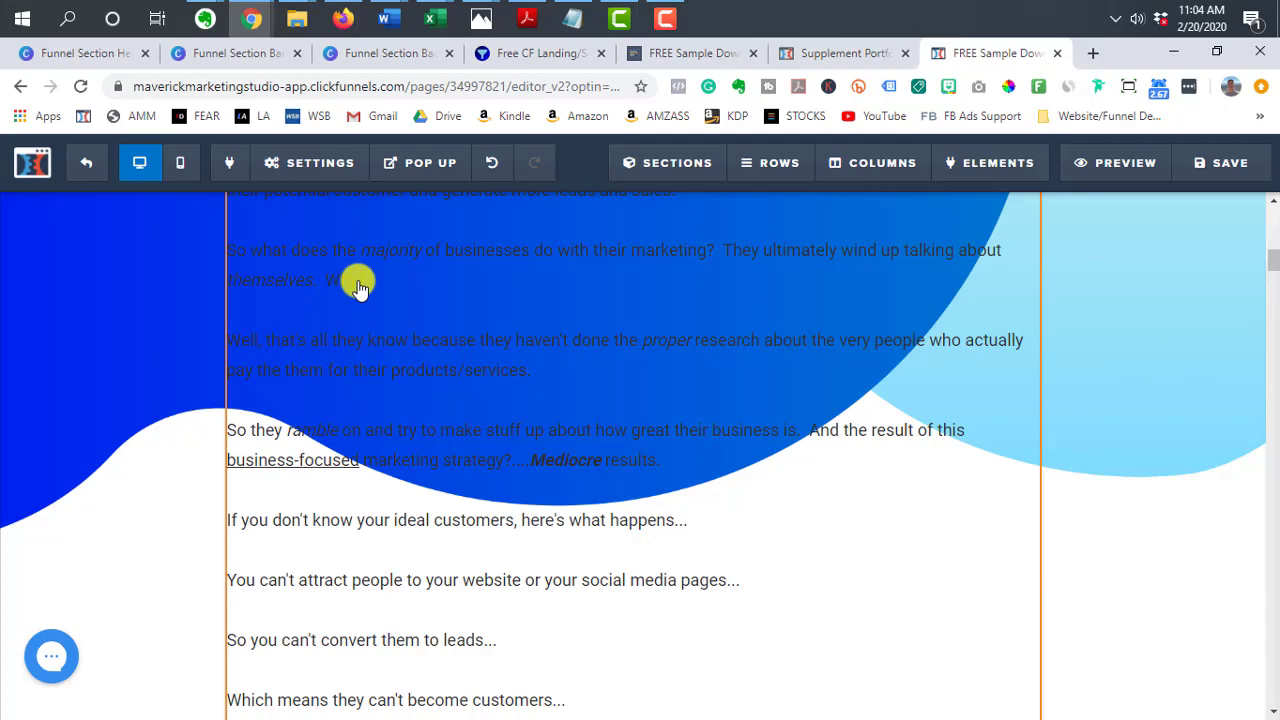
pyautogui.scroll(-1, 443, 628)
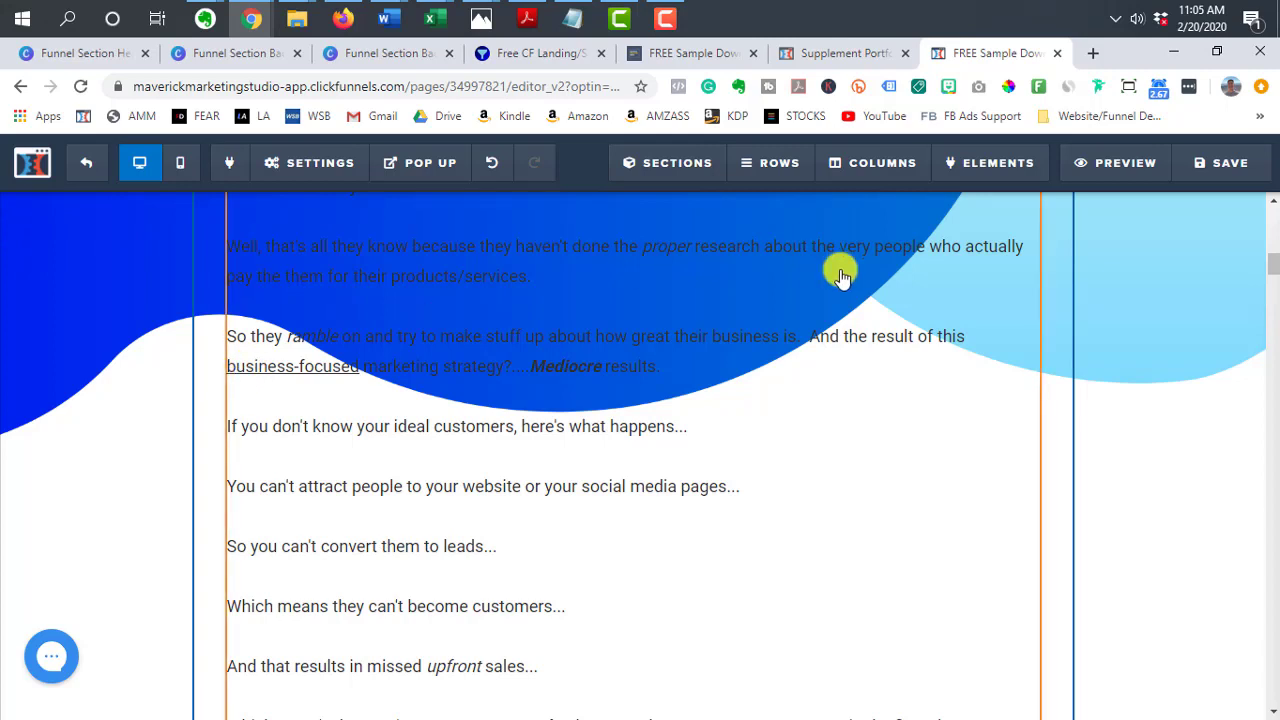
# Look at the section background designs in Canva and switch to the free funnel ebook landing page
pyautogui.click(372, 56)
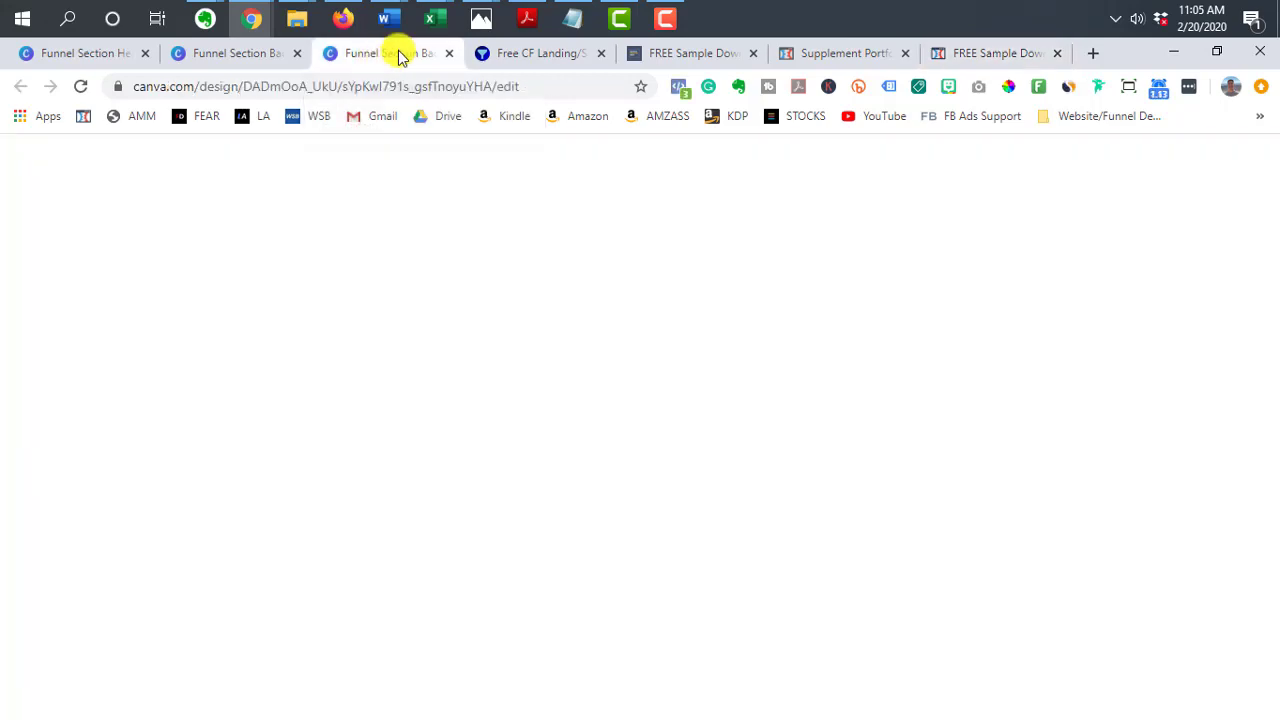
pyautogui.click(229, 52)
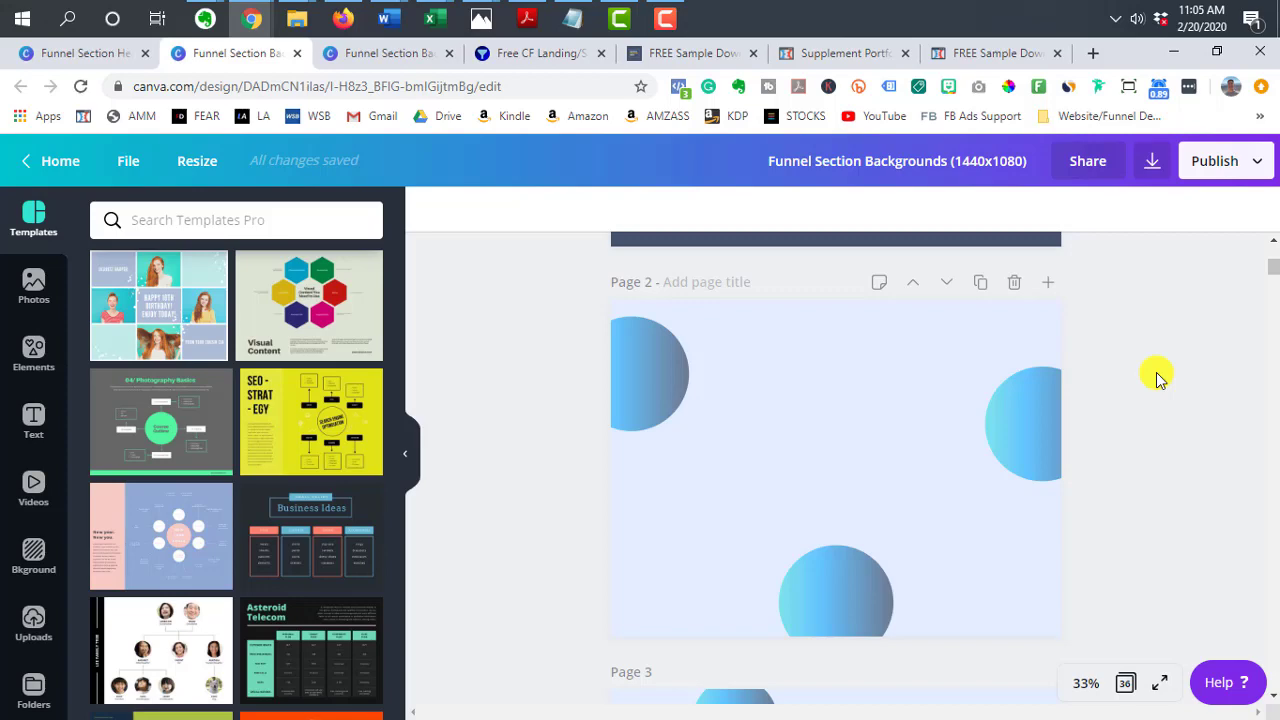
pyautogui.click(551, 52)
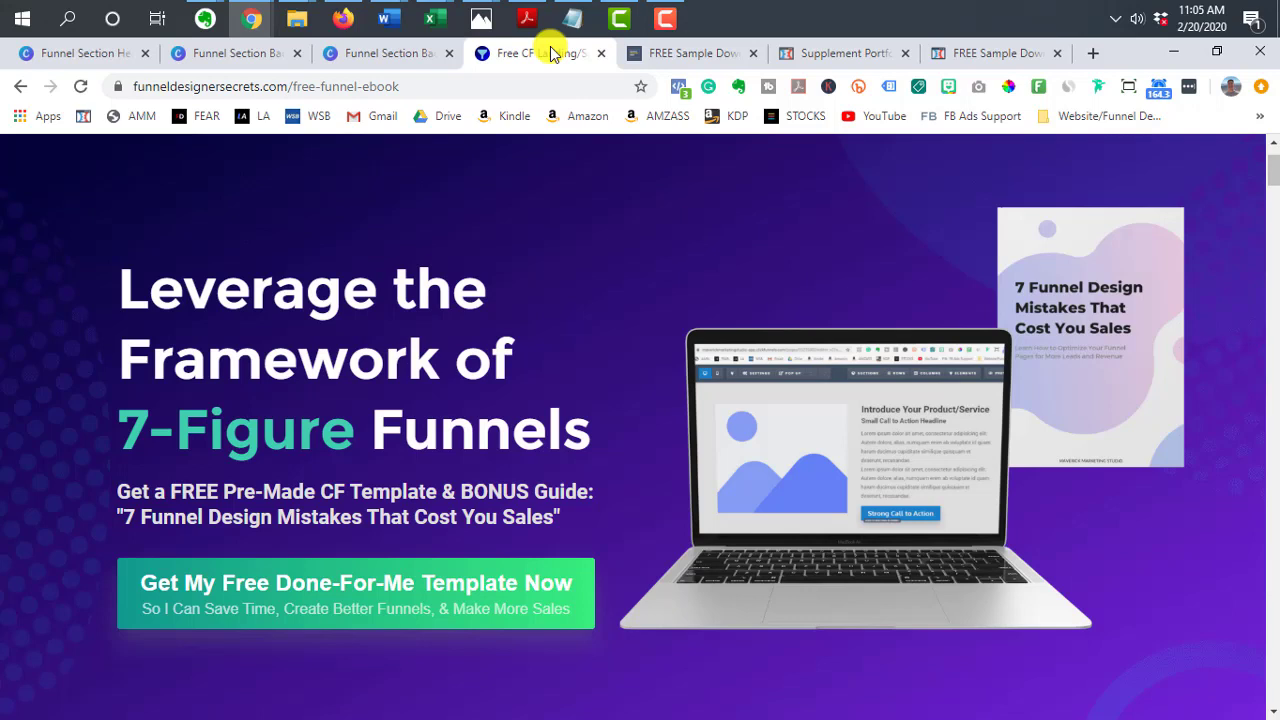